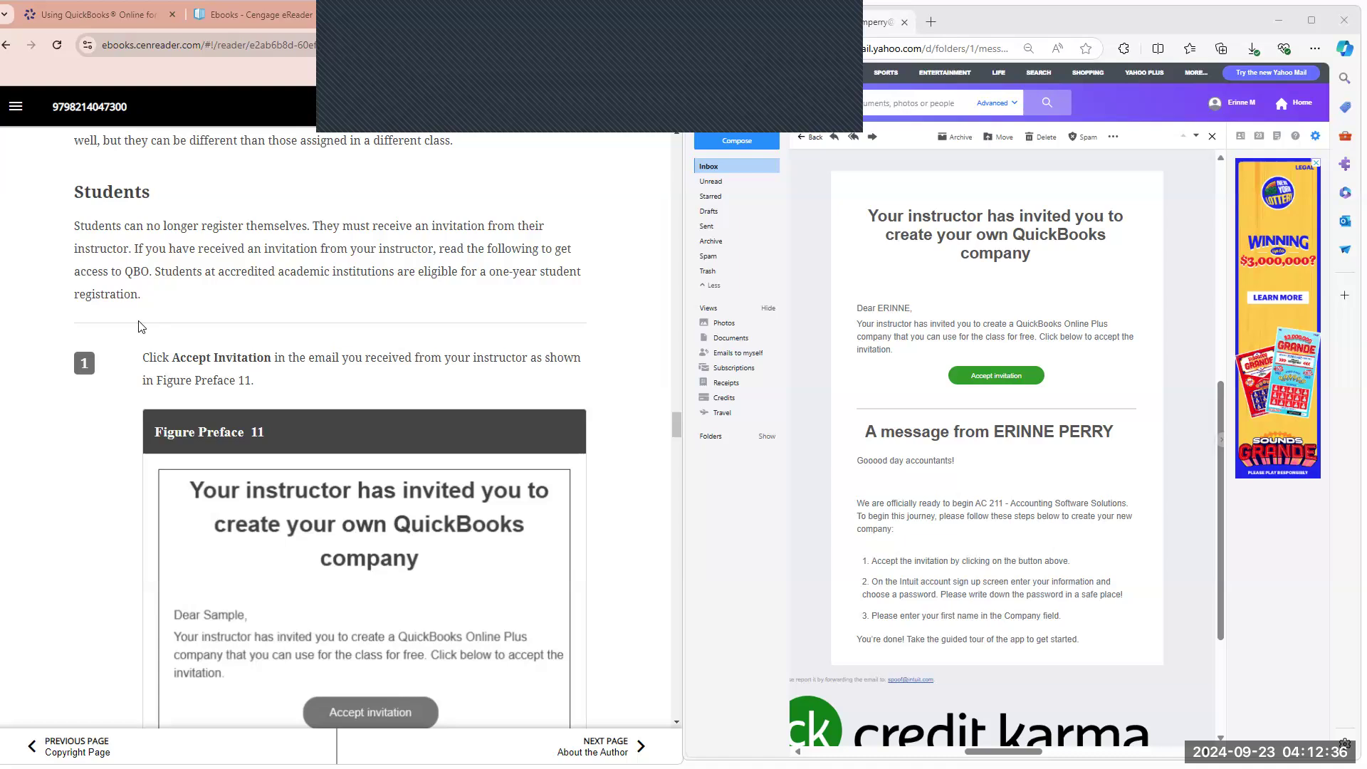
Follow the textbook's student registration instructions to accept the instructor's QuickBooks company invitation in the email
scroll(147, 142, down, 1)
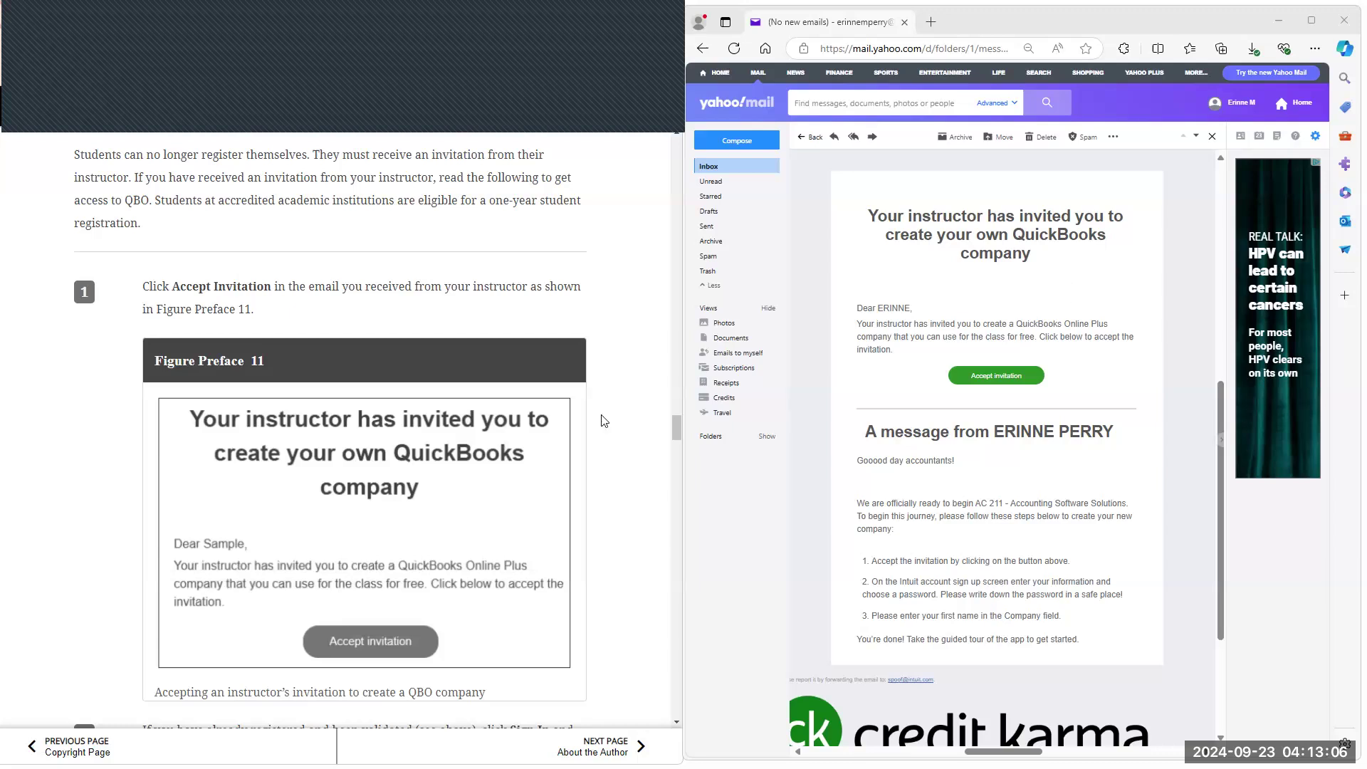
scroll(429, 404, down, 1)
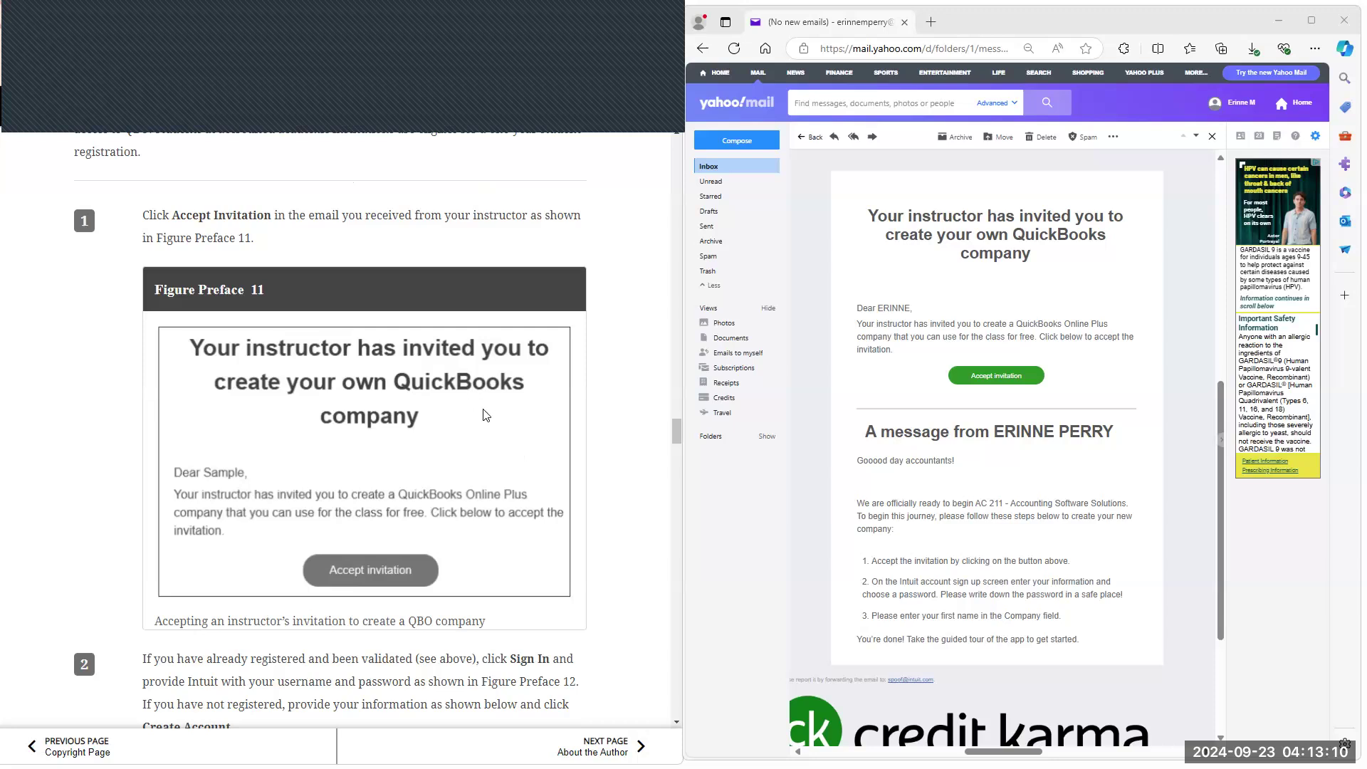
click(1023, 384)
Review the textbook's step 2 and Figure Preface 12 on creating an account, and compare them with the Intuit sign-up form
scroll(545, 376, down, 2)
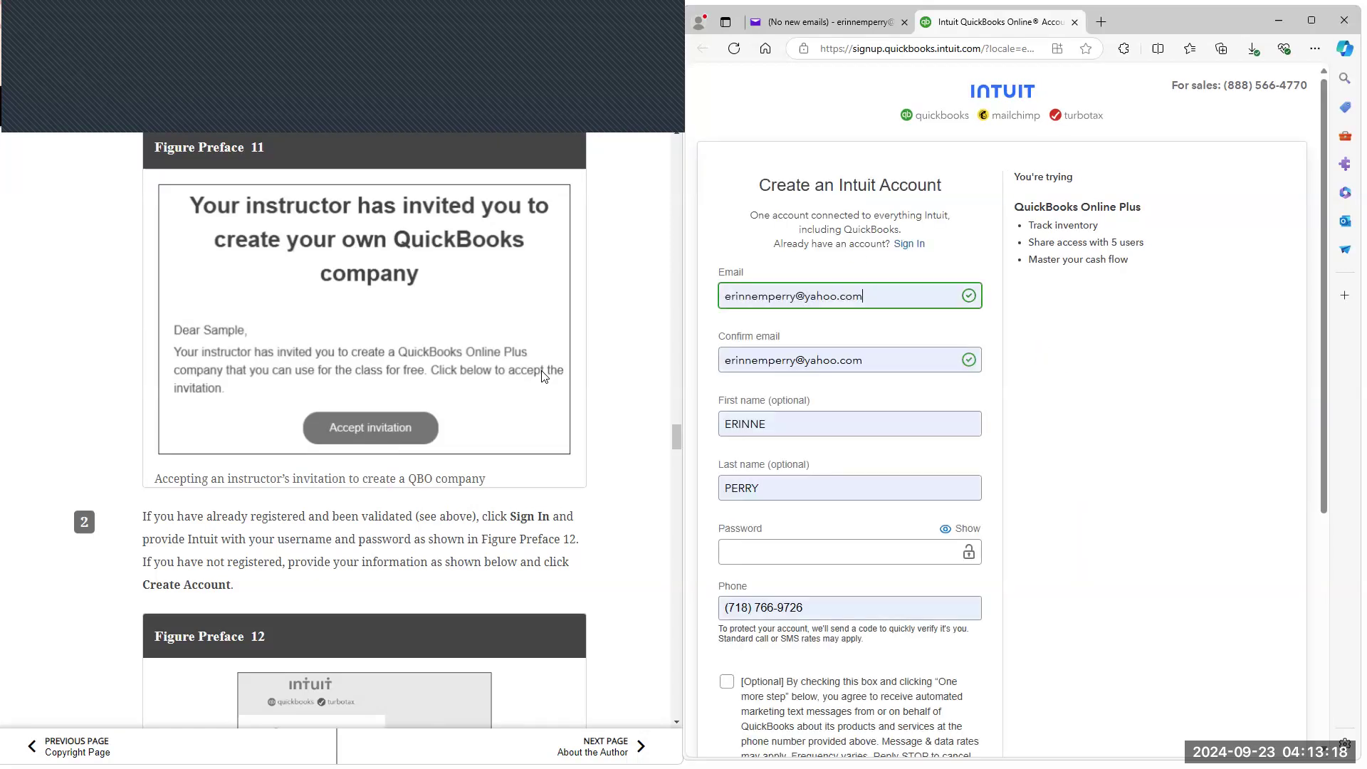
scroll(531, 405, down, 2)
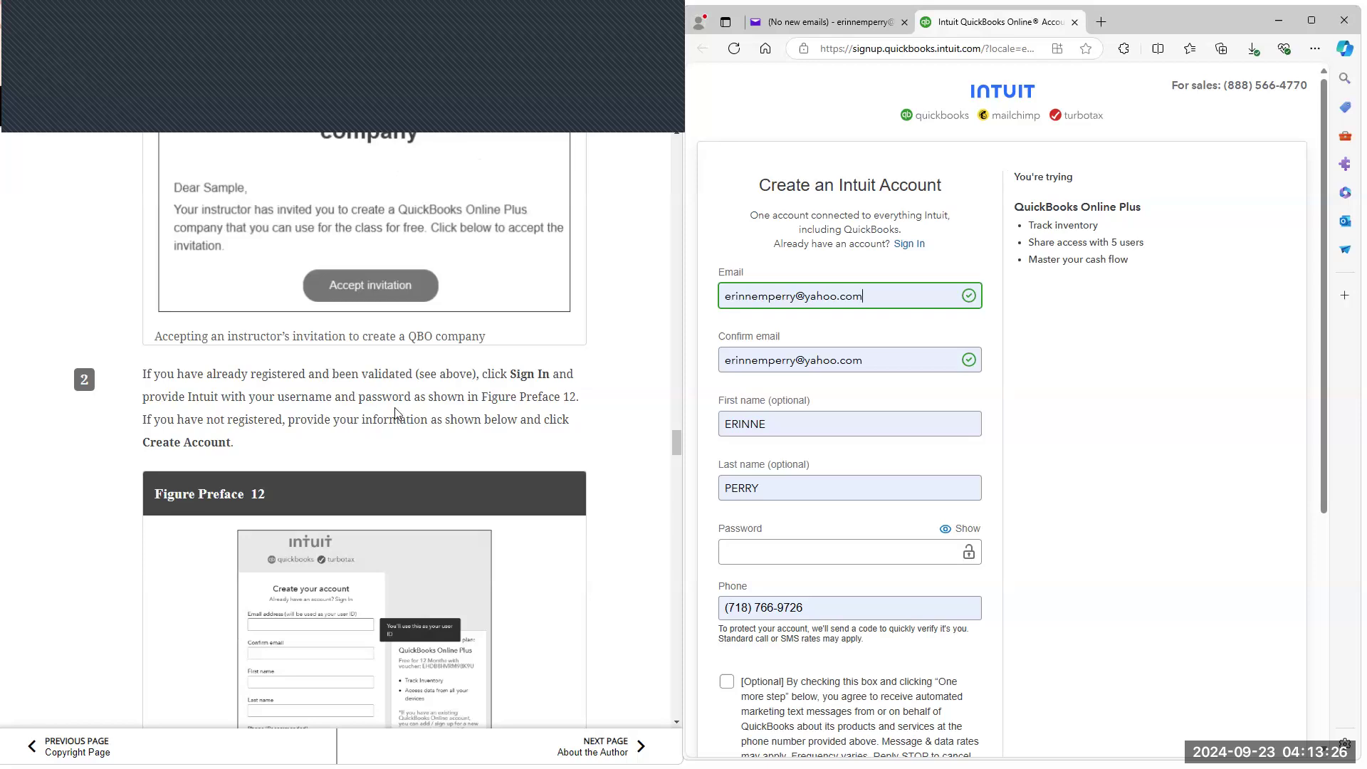
scroll(491, 401, down, 1)
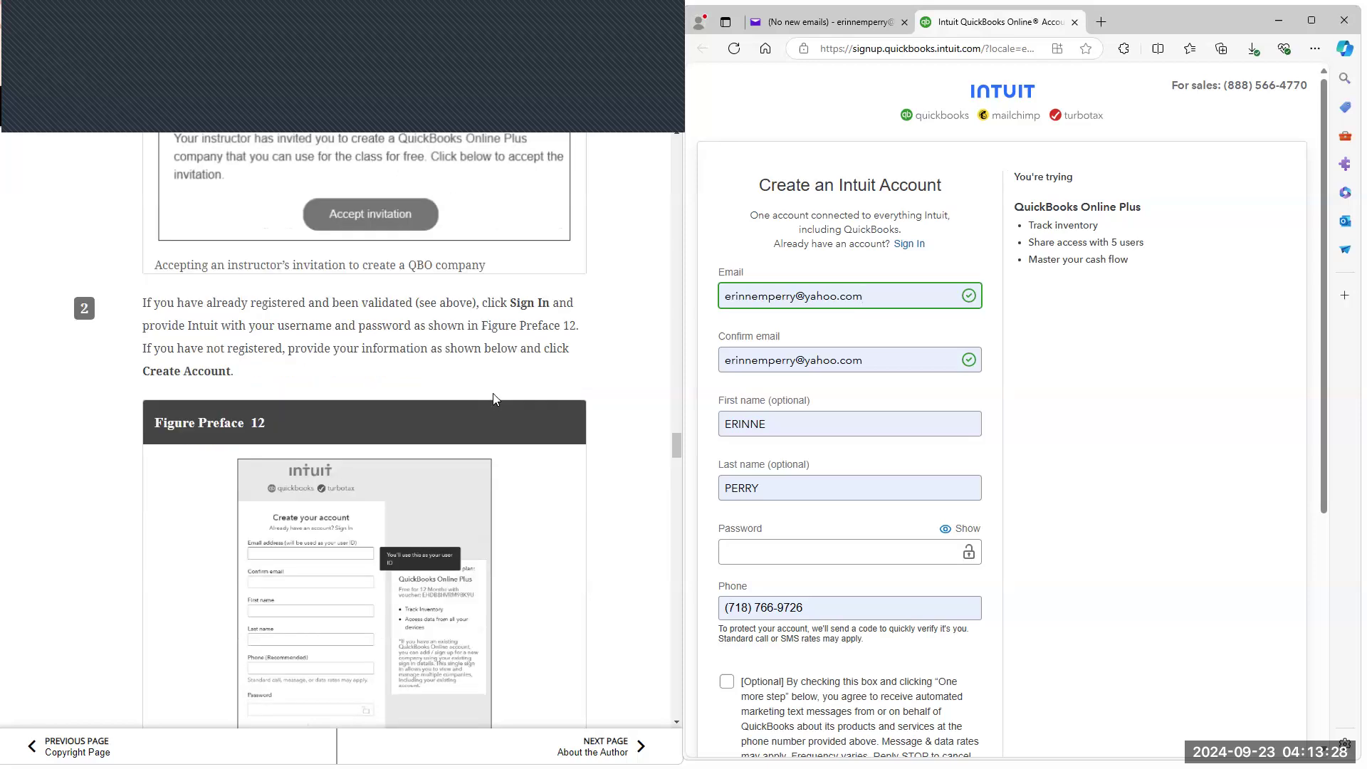
scroll(279, 317, down, 1)
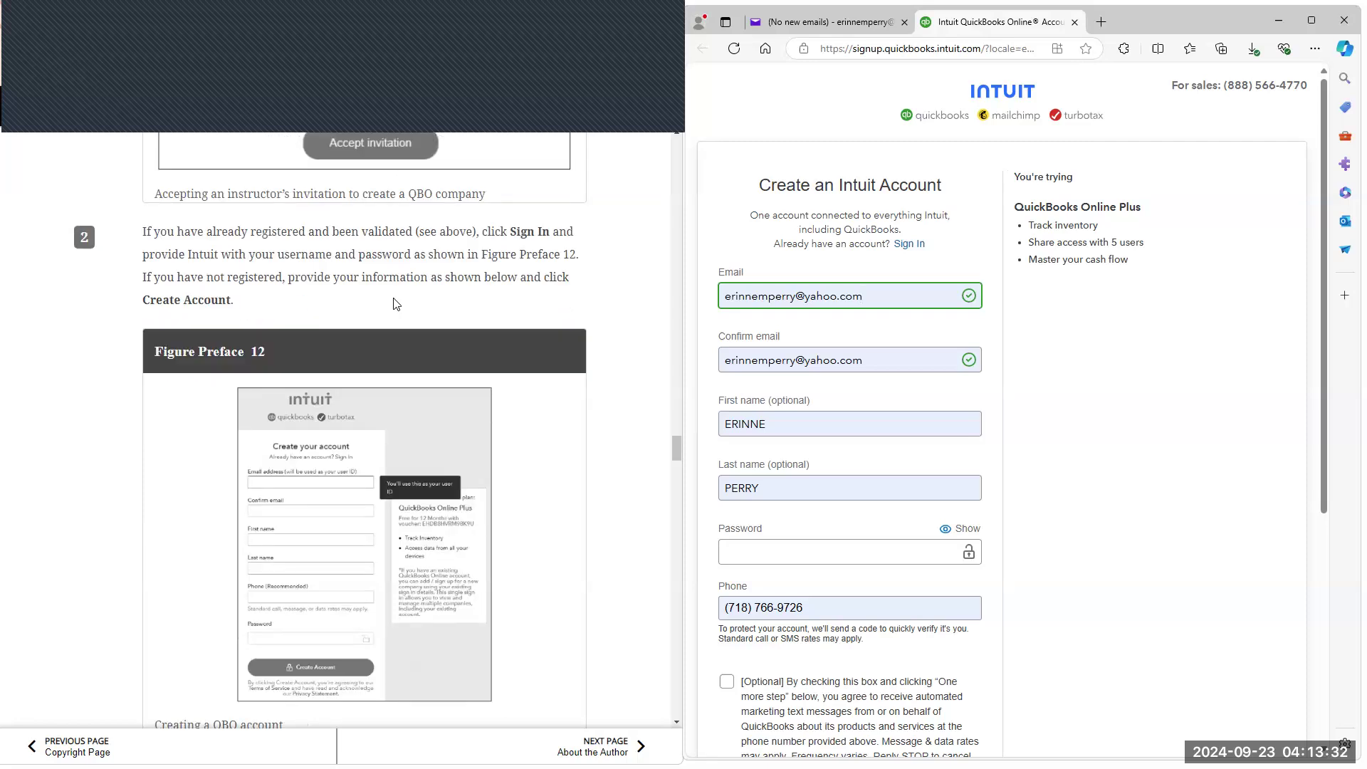
scroll(450, 305, down, 1)
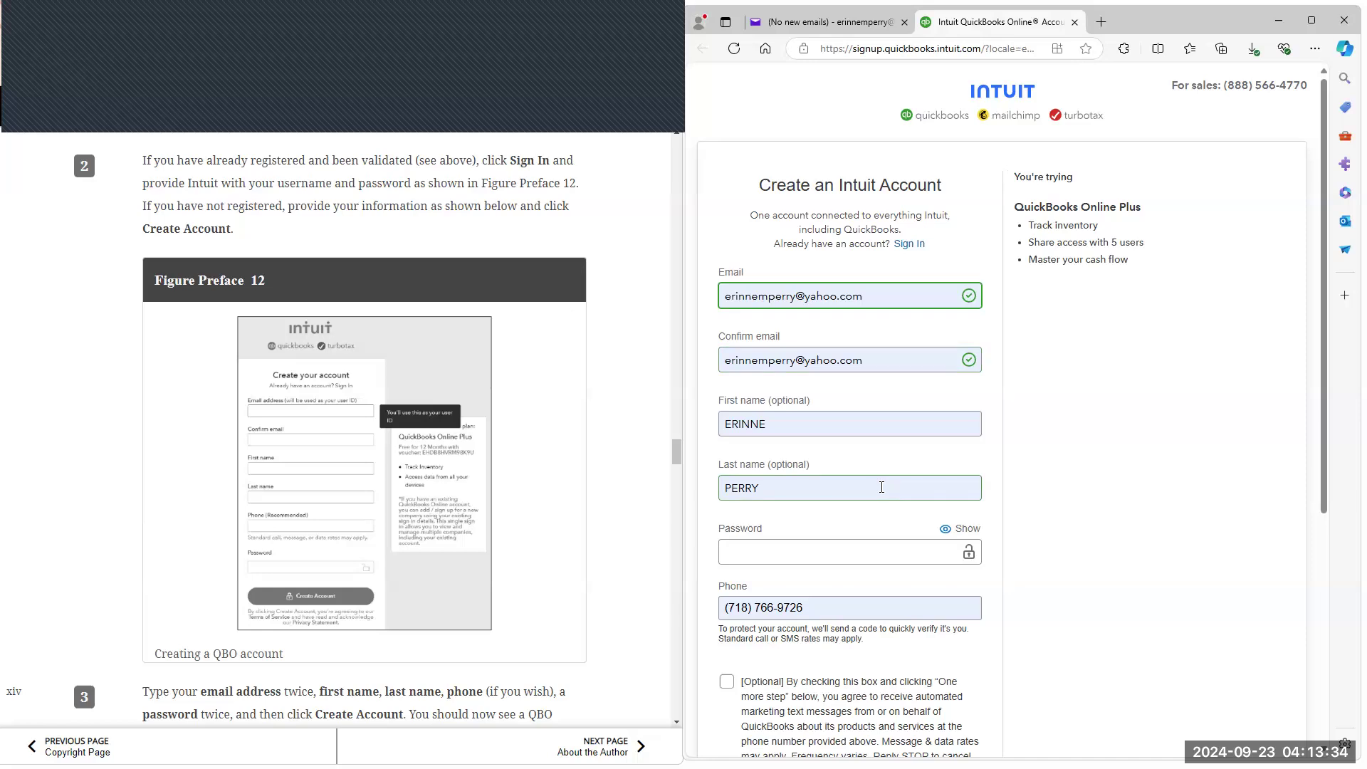
scroll(882, 491, down, 2)
scroll(881, 619, down, 1)
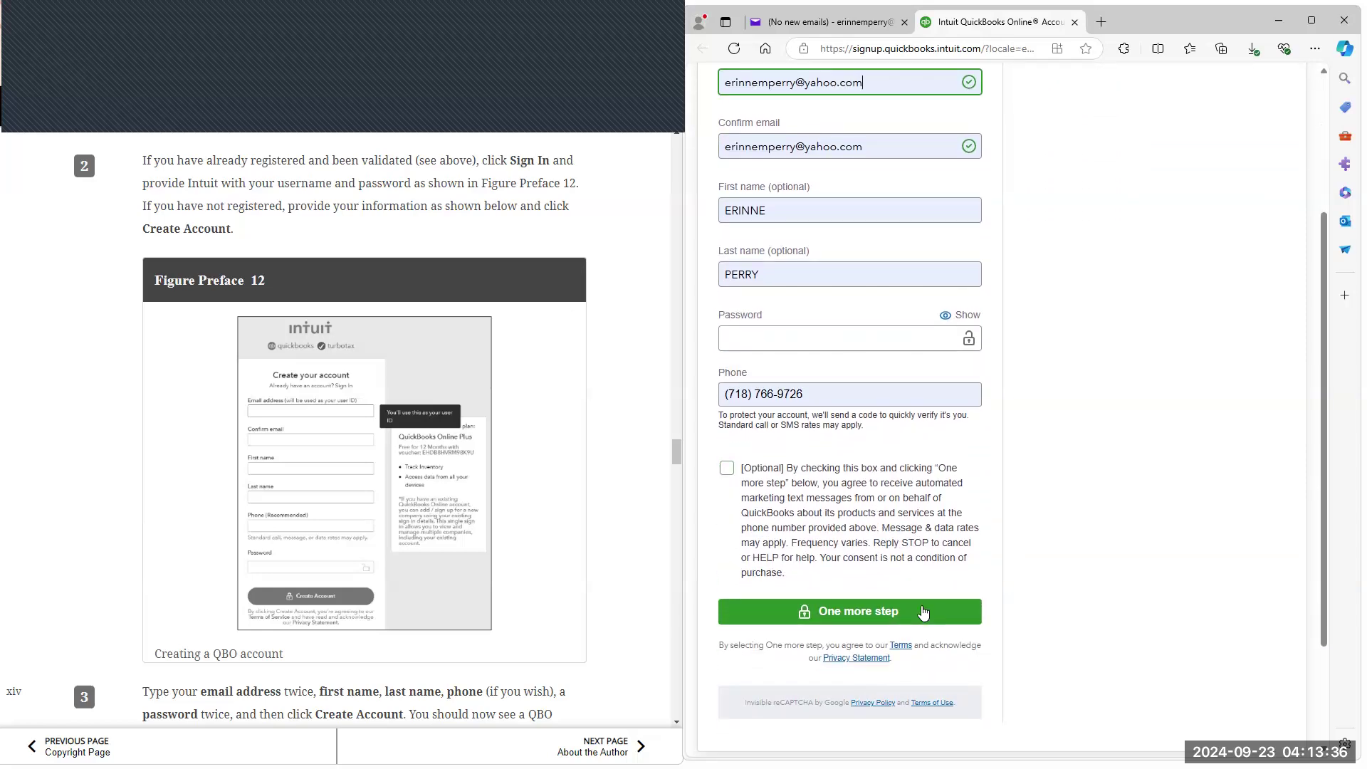
scroll(926, 560, up, 3)
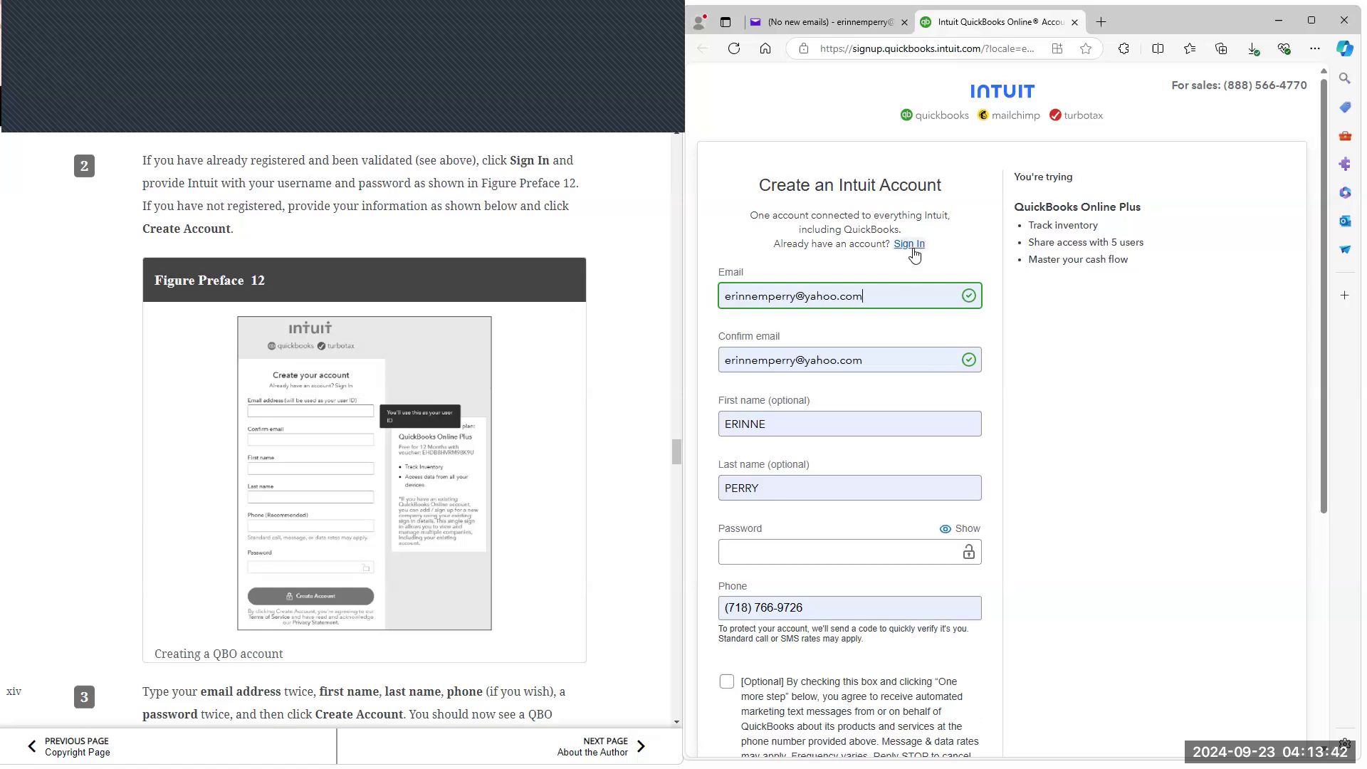
Replace the prefilled e-mail on the Intuit sign-up form with the student's other e-mail address
click(909, 297)
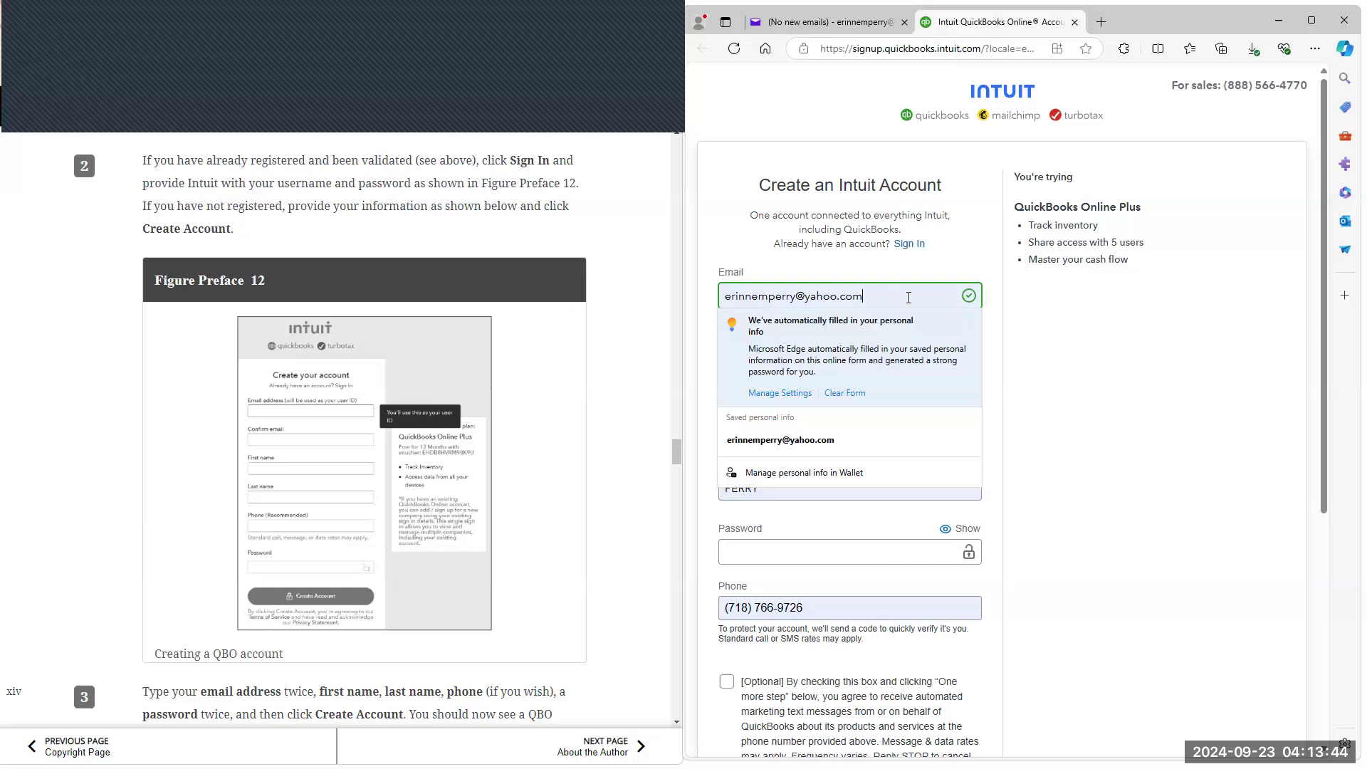
triple_click(904, 296)
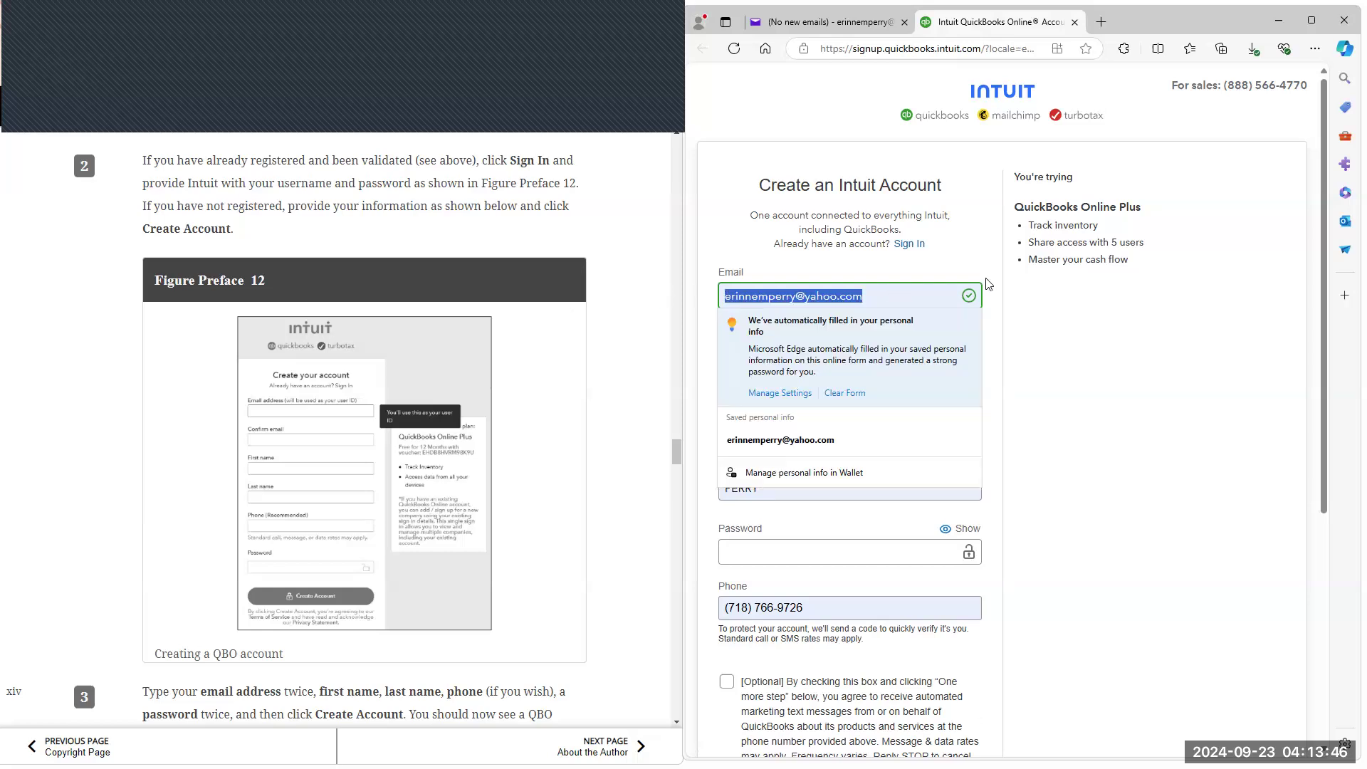
key(BackSpace)
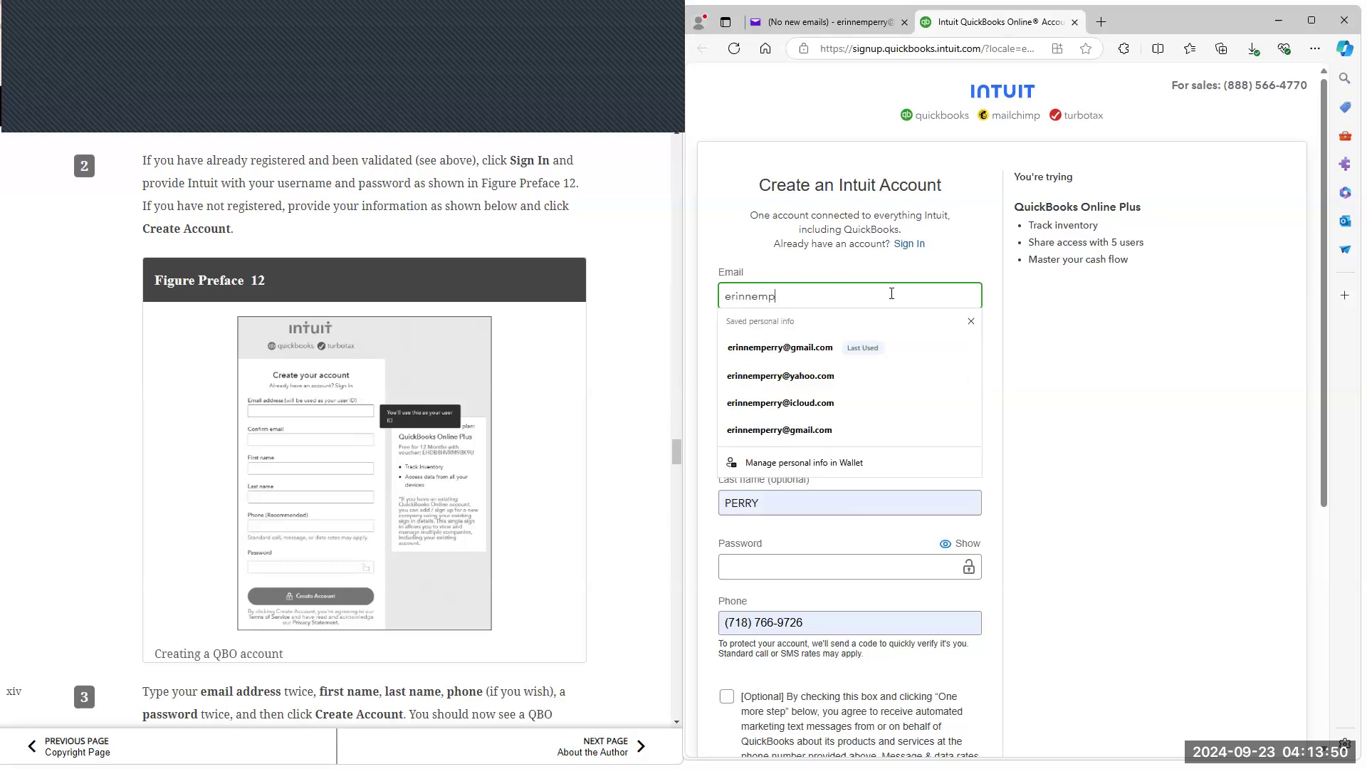
click(835, 356)
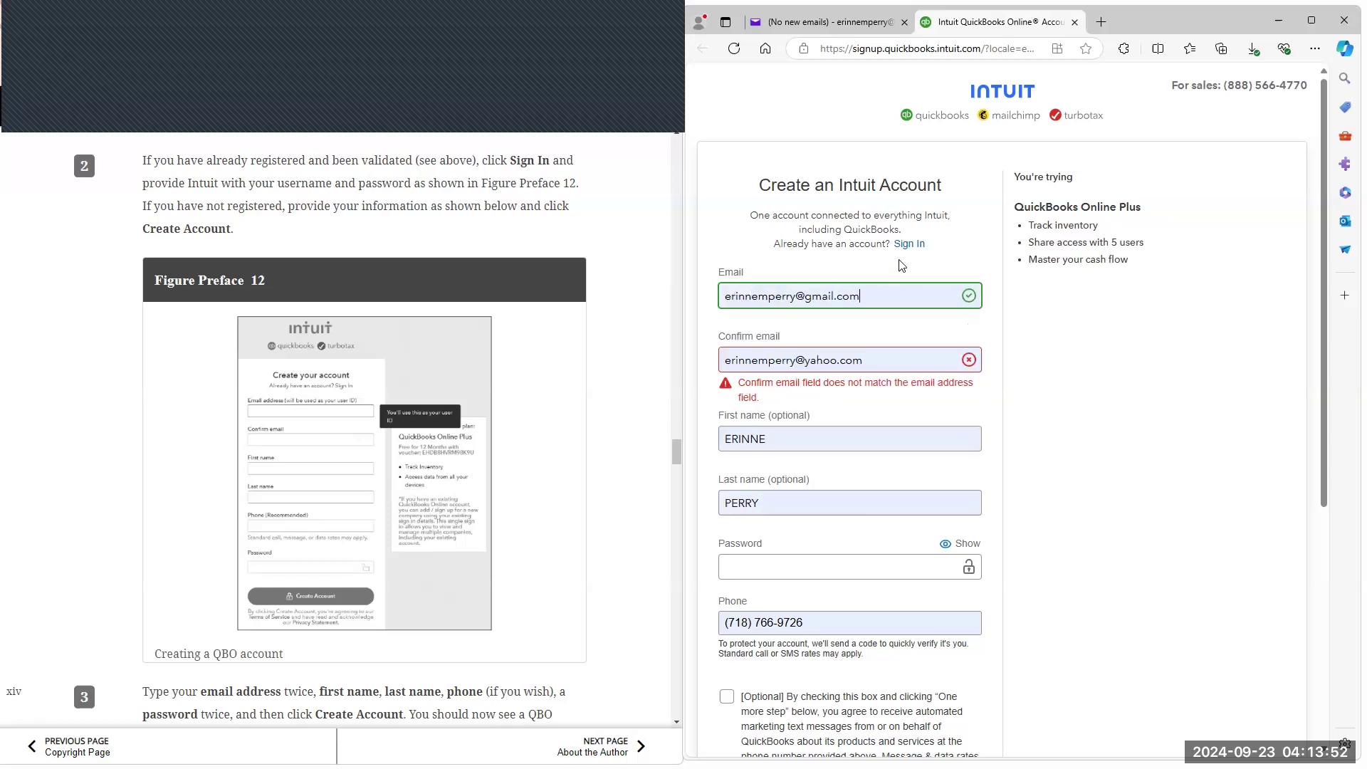
click(896, 359)
drag(900, 296, 785, 292)
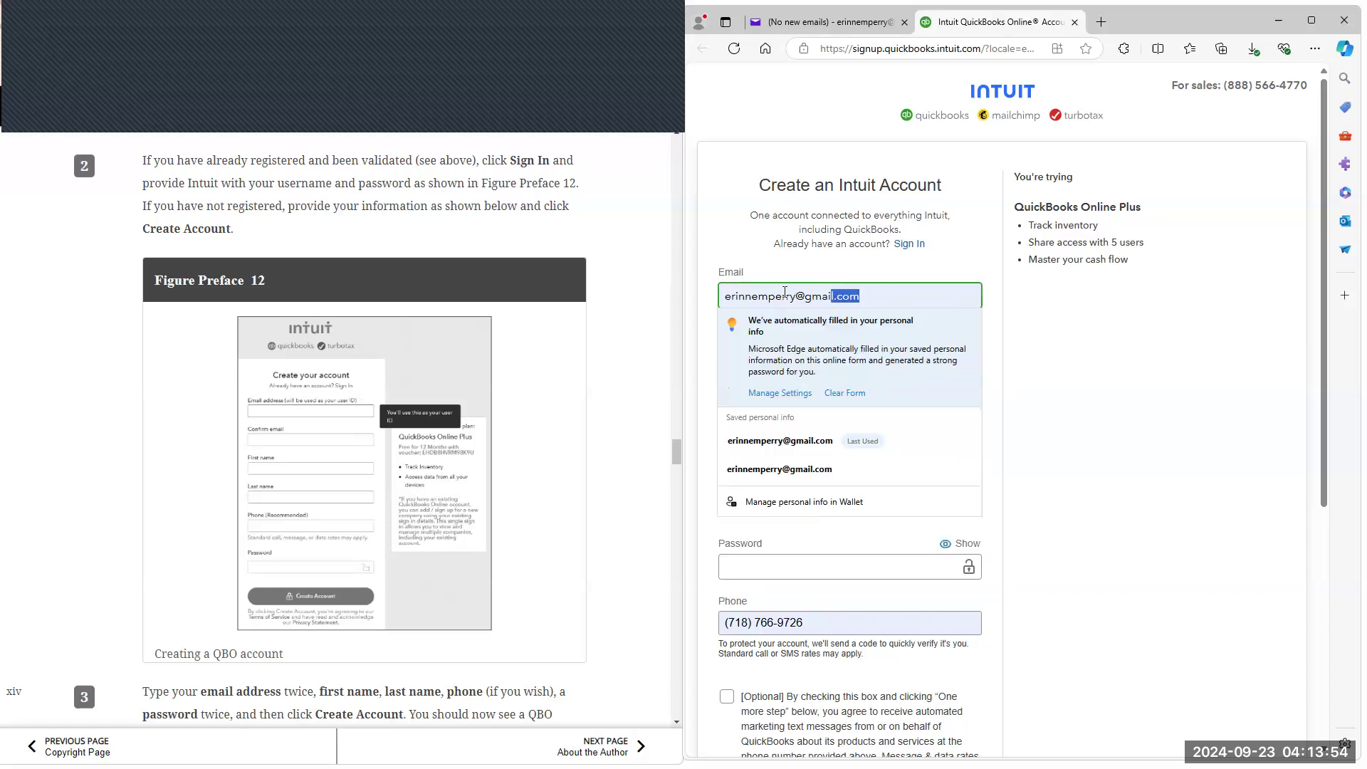
click(769, 294)
text(aked)
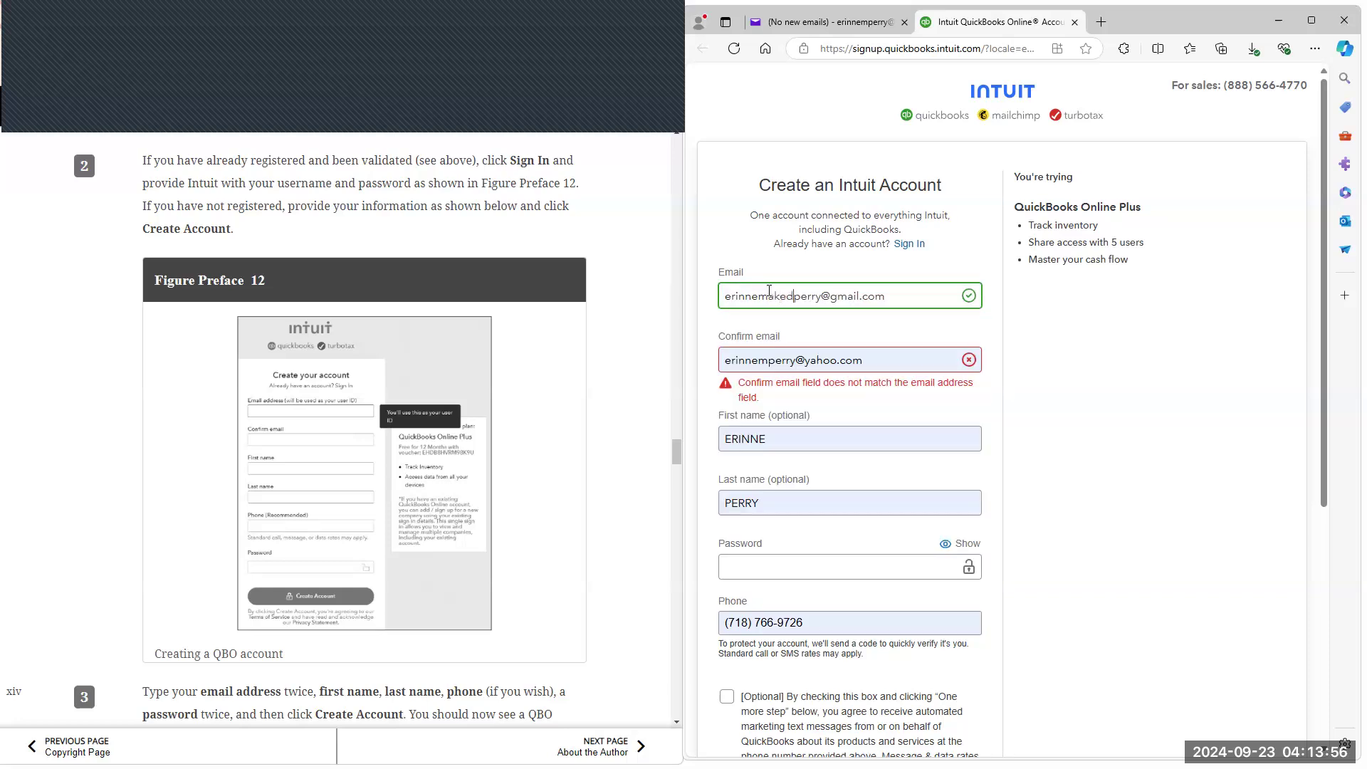
text(a)
Replace the confirmation e-mail with the same new address as in the Email field
click(884, 361)
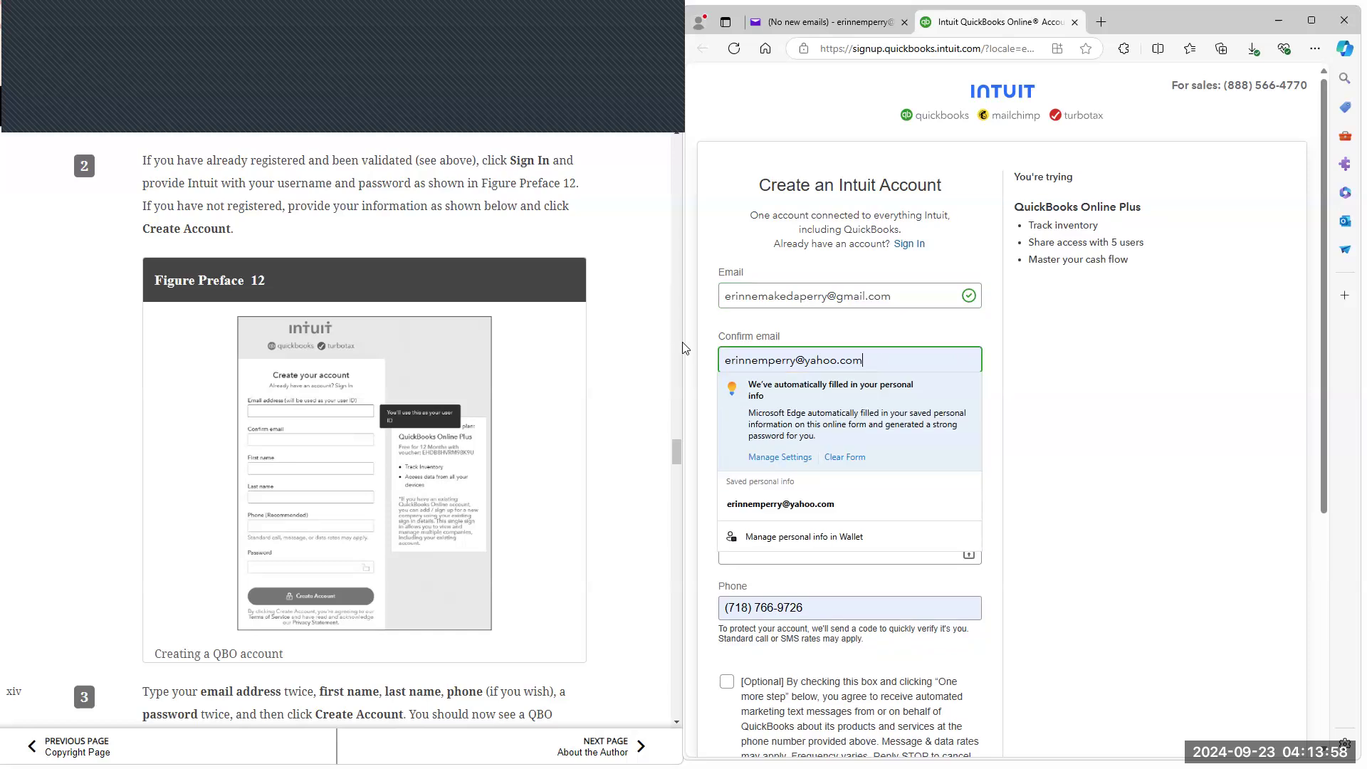
key(ctrl+a)
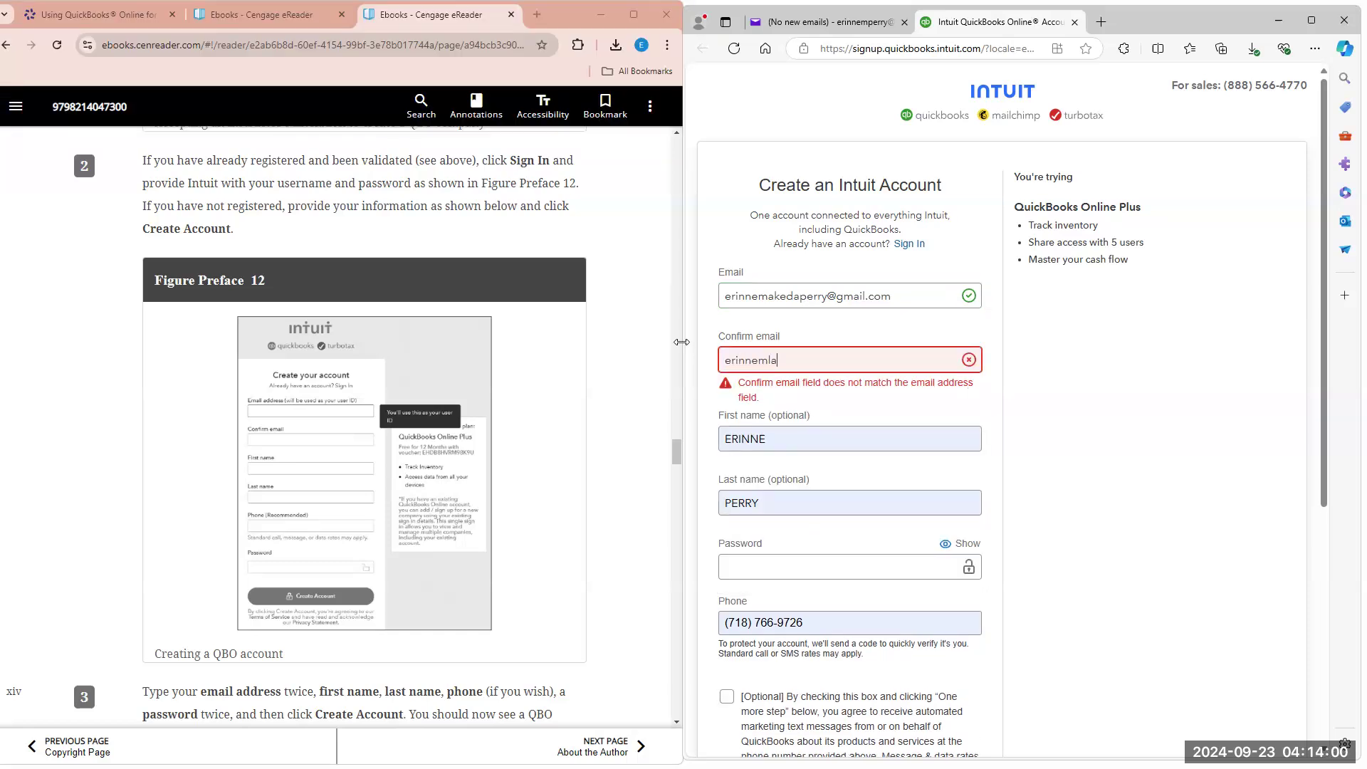
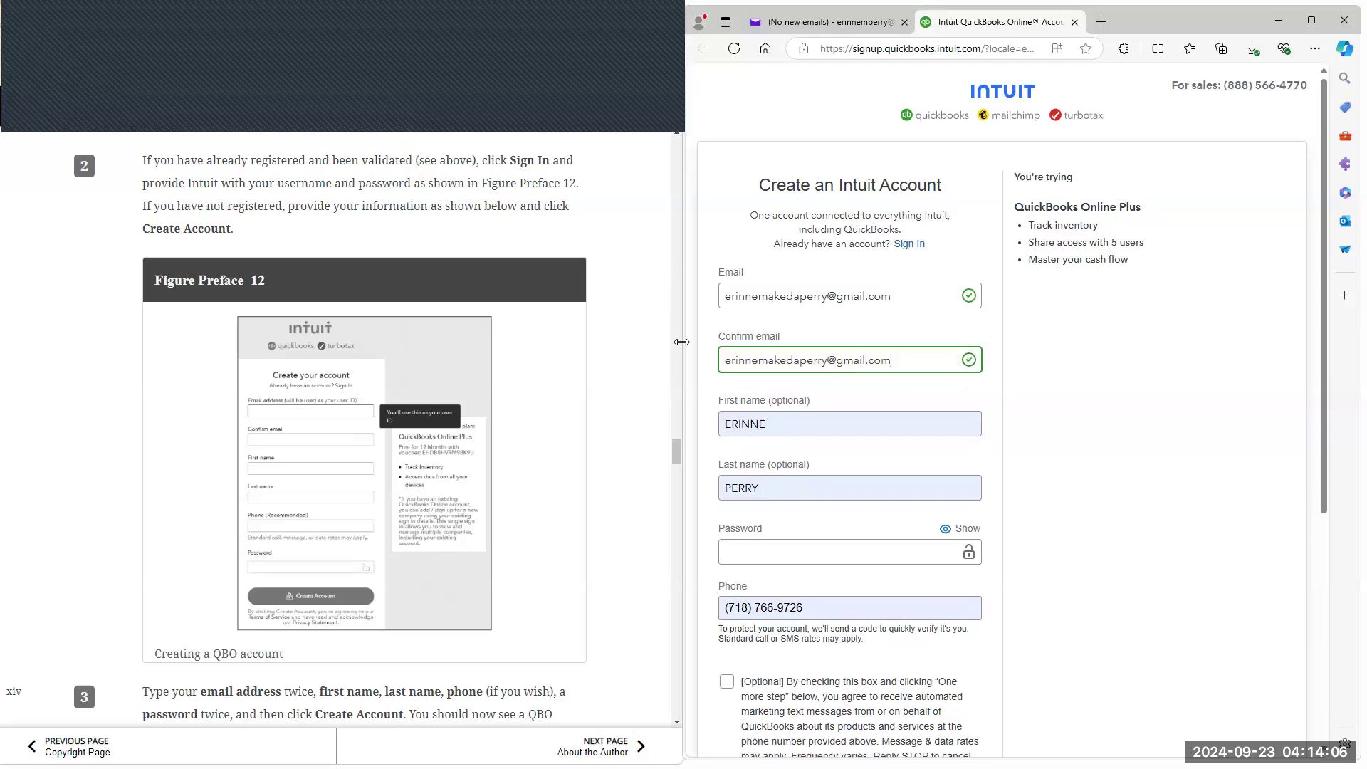
Keep the prefilled first and last names and enter the account password
click(783, 414)
click(808, 486)
click(888, 544)
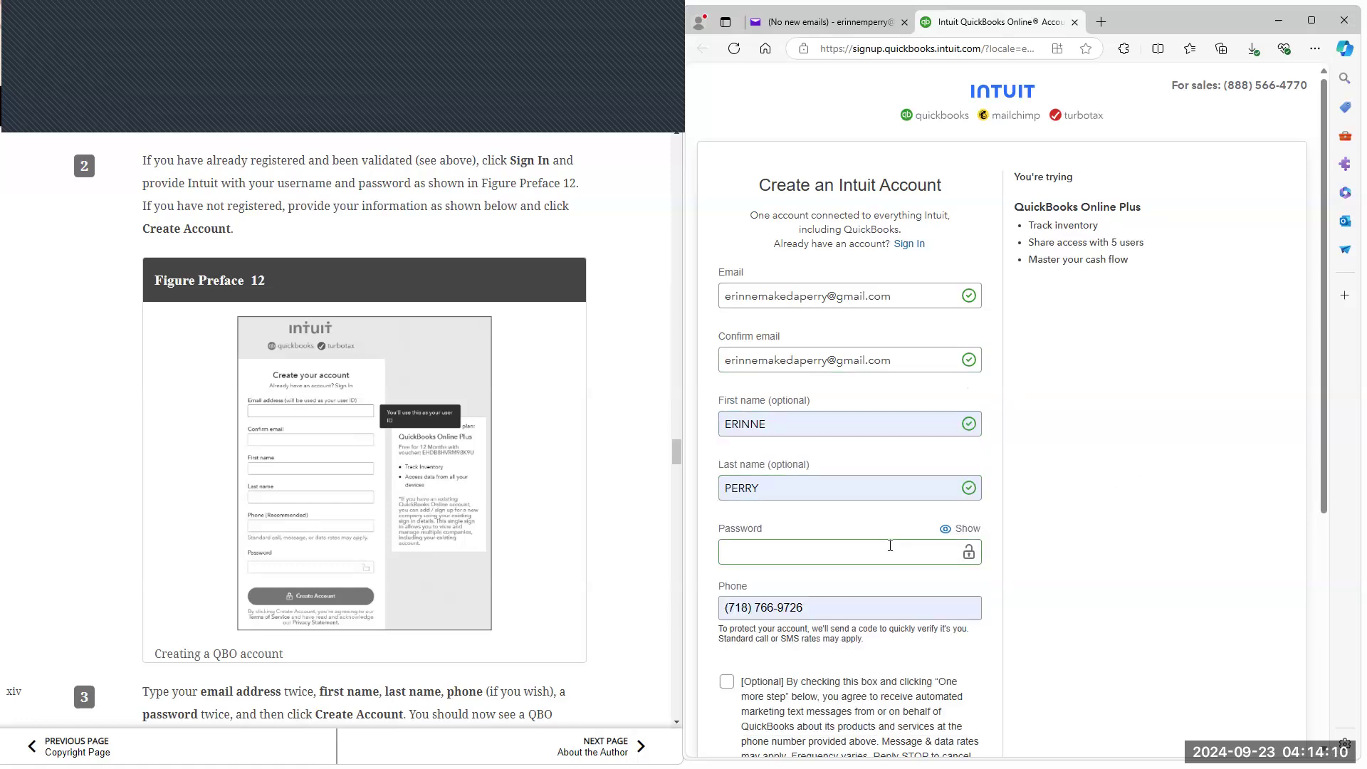
text(••••••••••)
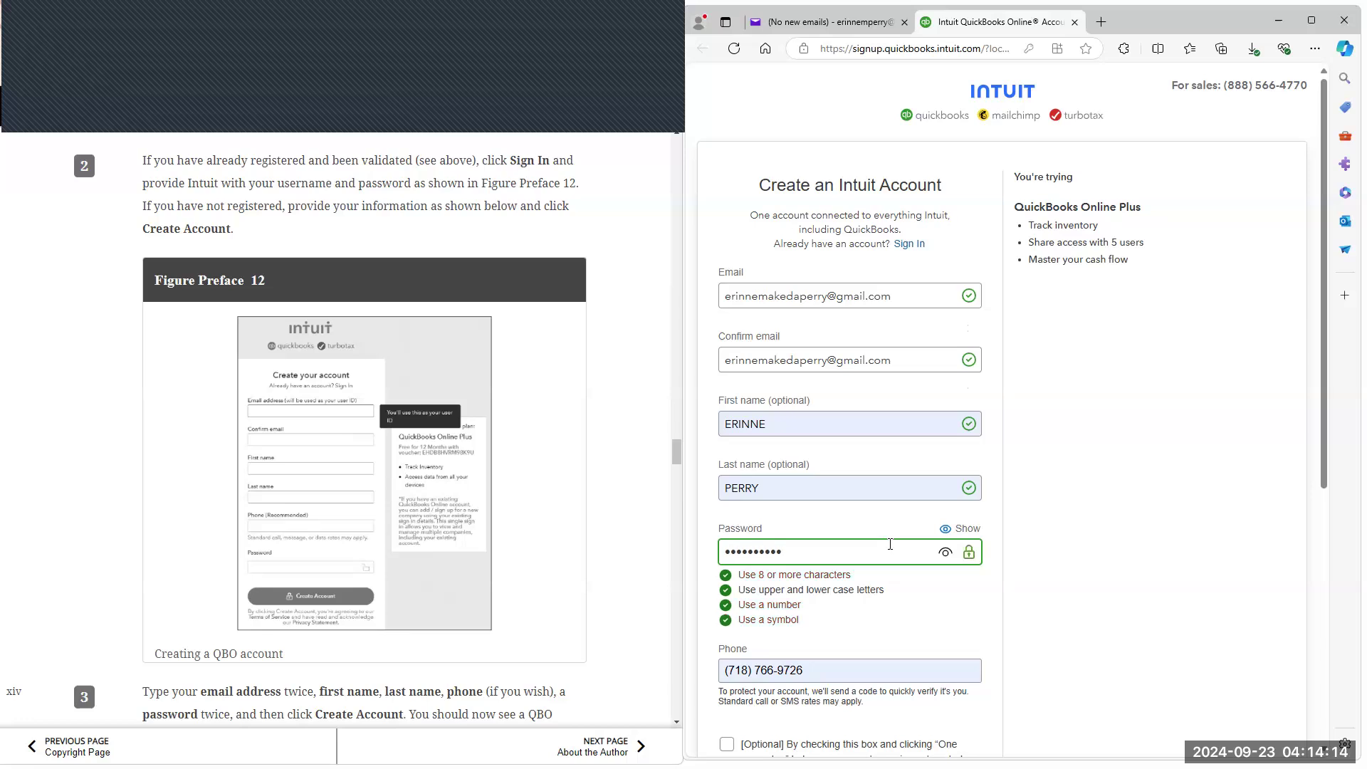
Check the completed sign-up form, submit it without the optional marketing consent, and decline saving the password in the browser
scroll(854, 541, down, 2)
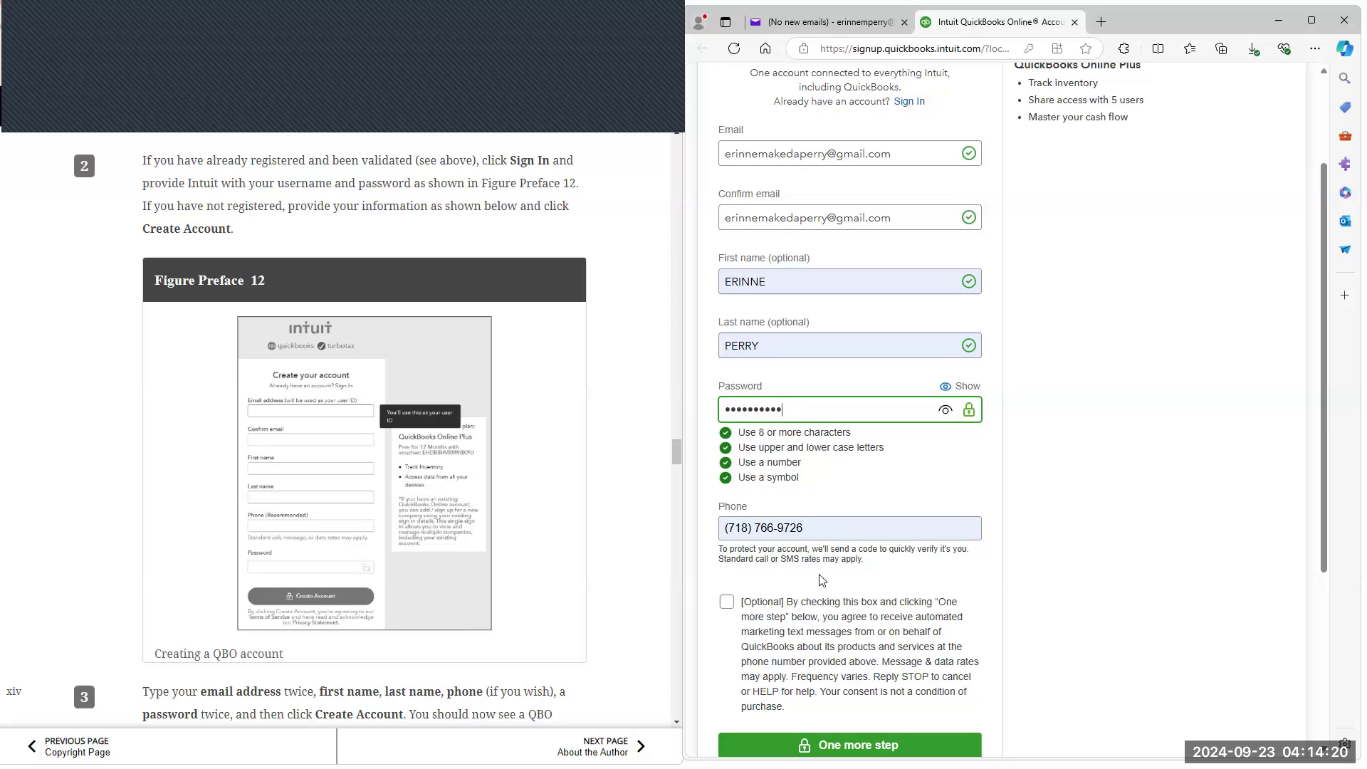
scroll(821, 594, down, 1)
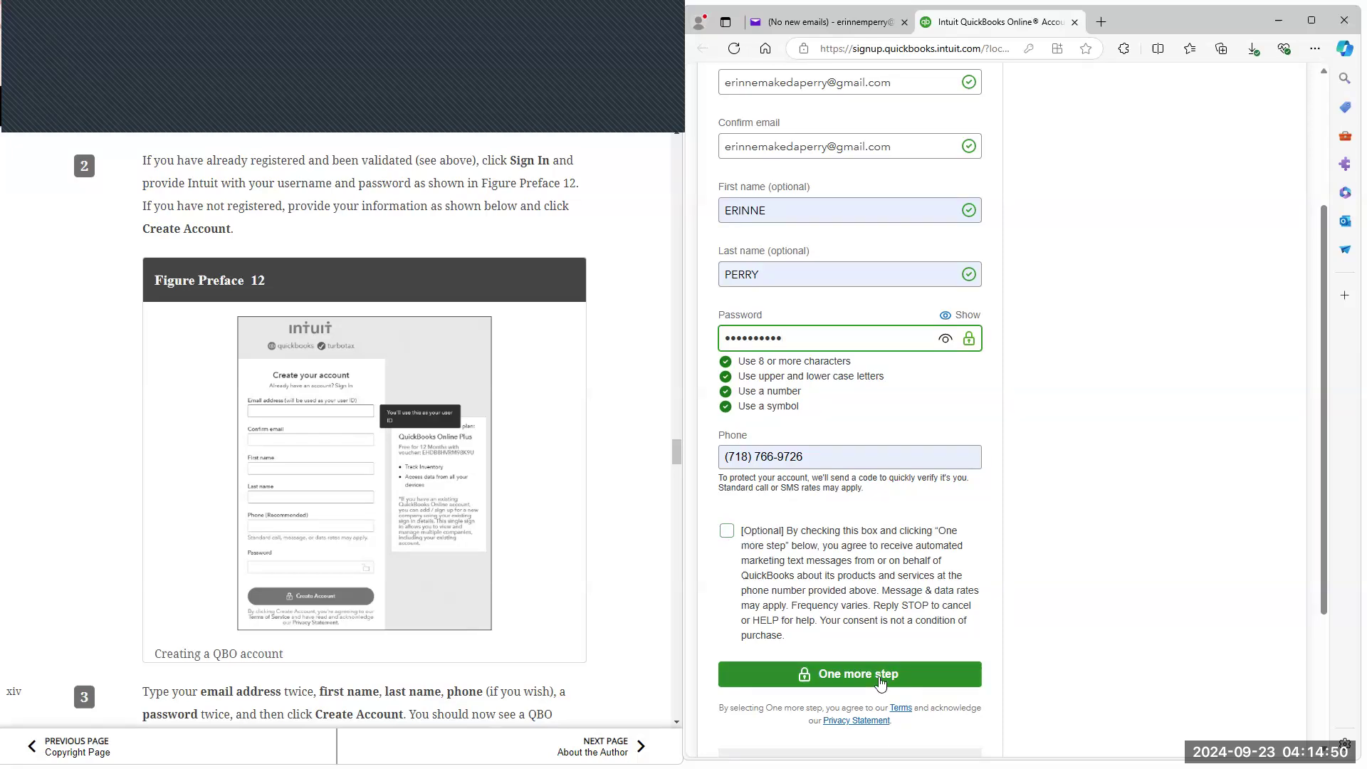
scroll(837, 288, up, 3)
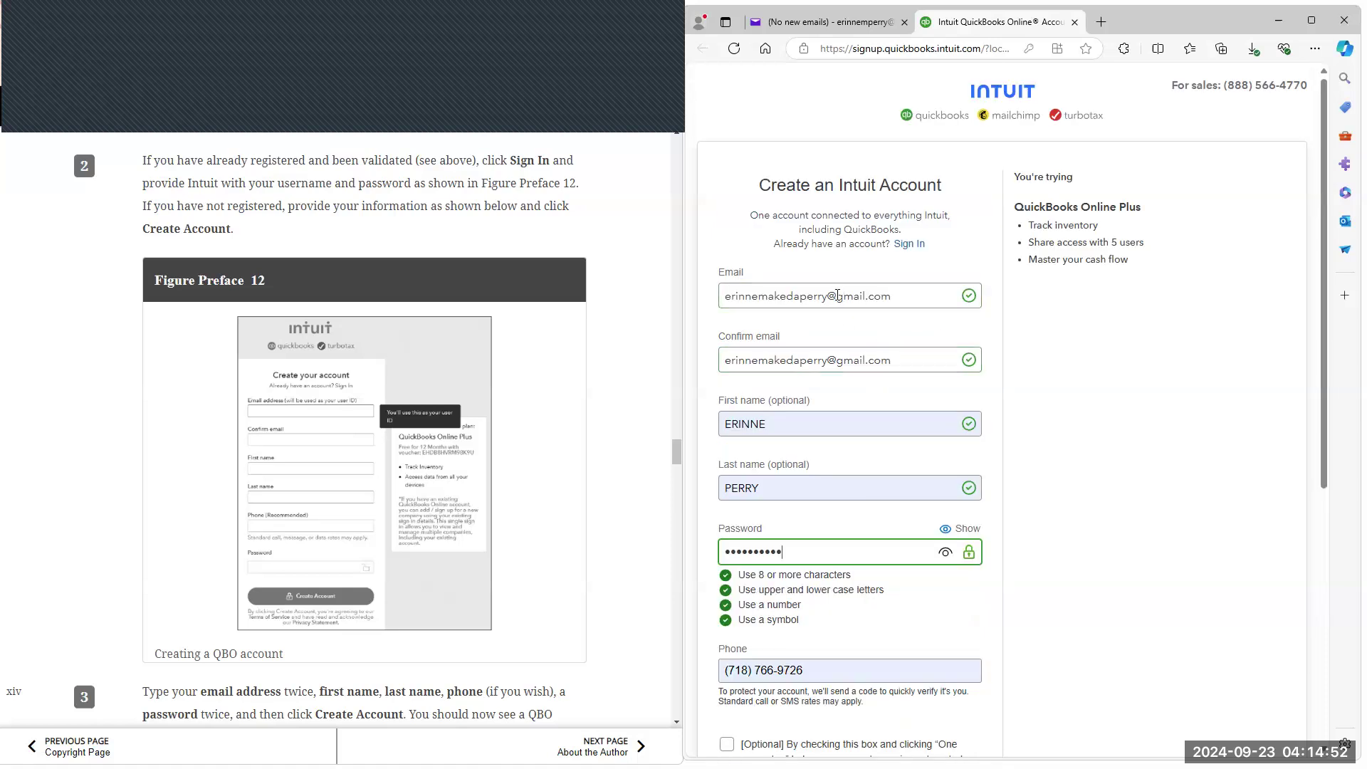
scroll(837, 295, down, 4)
click(888, 602)
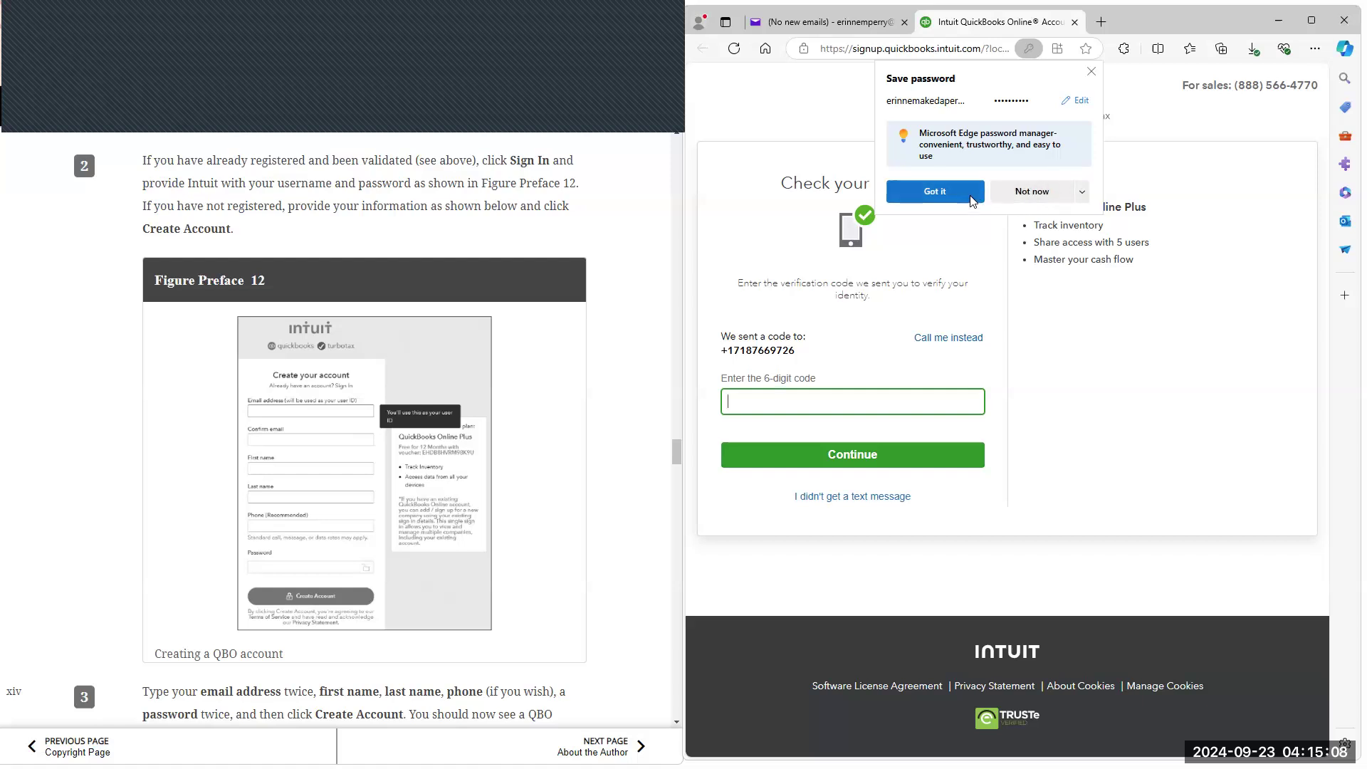
click(1033, 191)
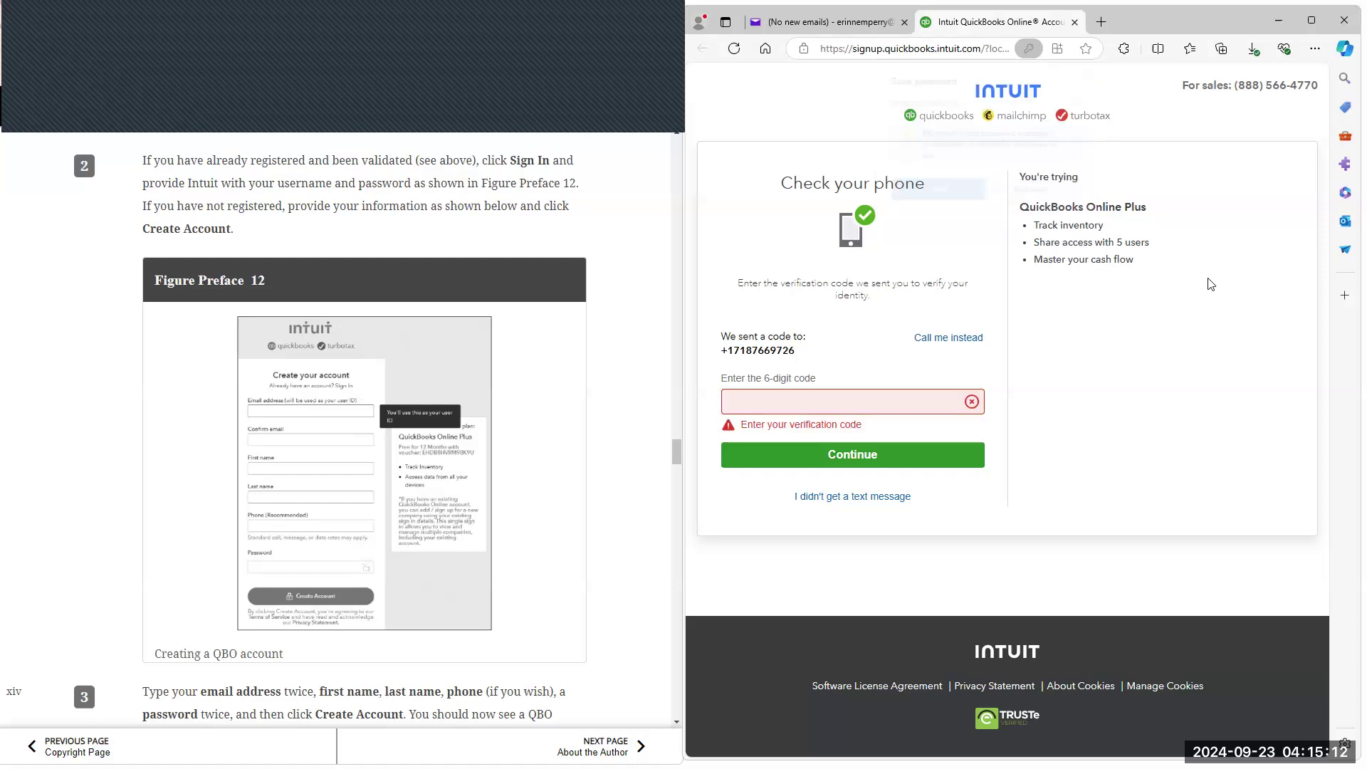
Enter the 6-digit verification code sent to the phone and continue to QuickBooks Online
click(871, 397)
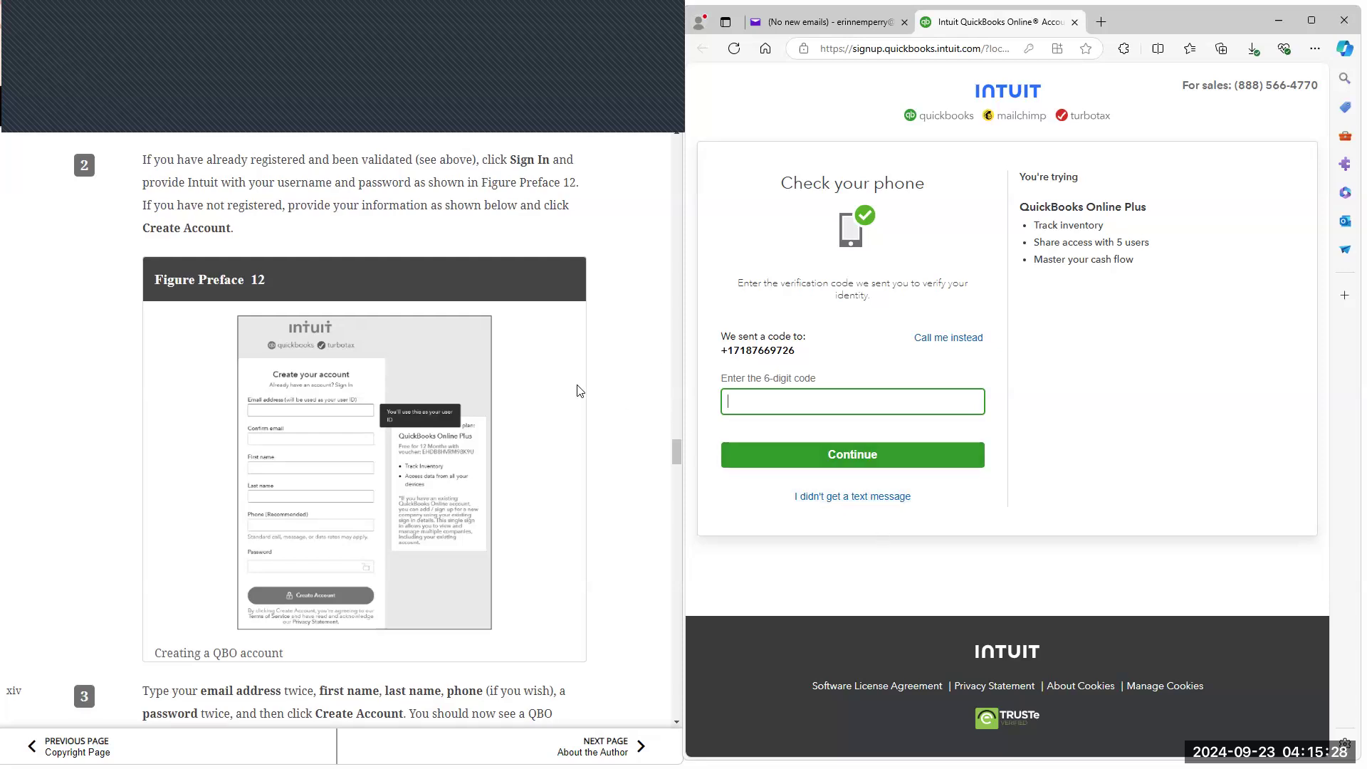
scroll(579, 391, down, 1)
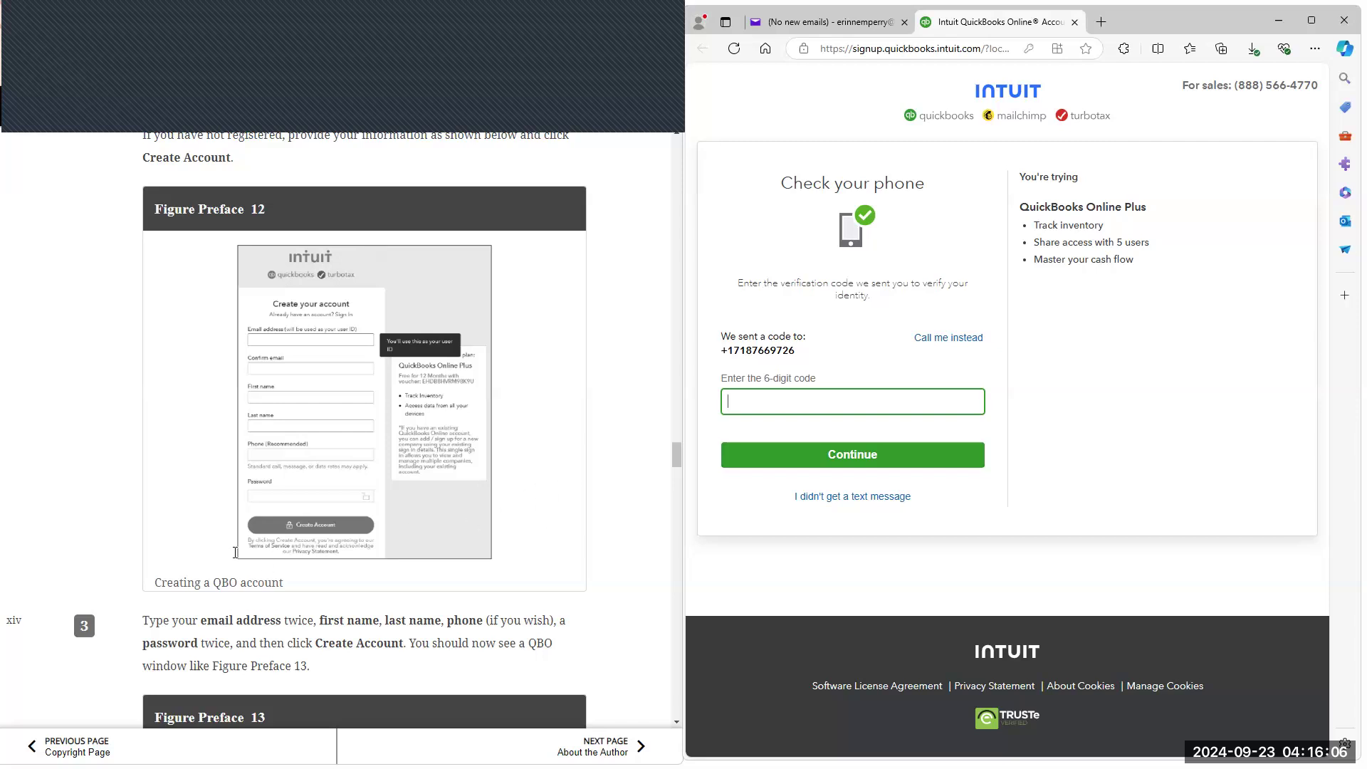
scroll(235, 552, down, 1)
scroll(253, 550, down, 2)
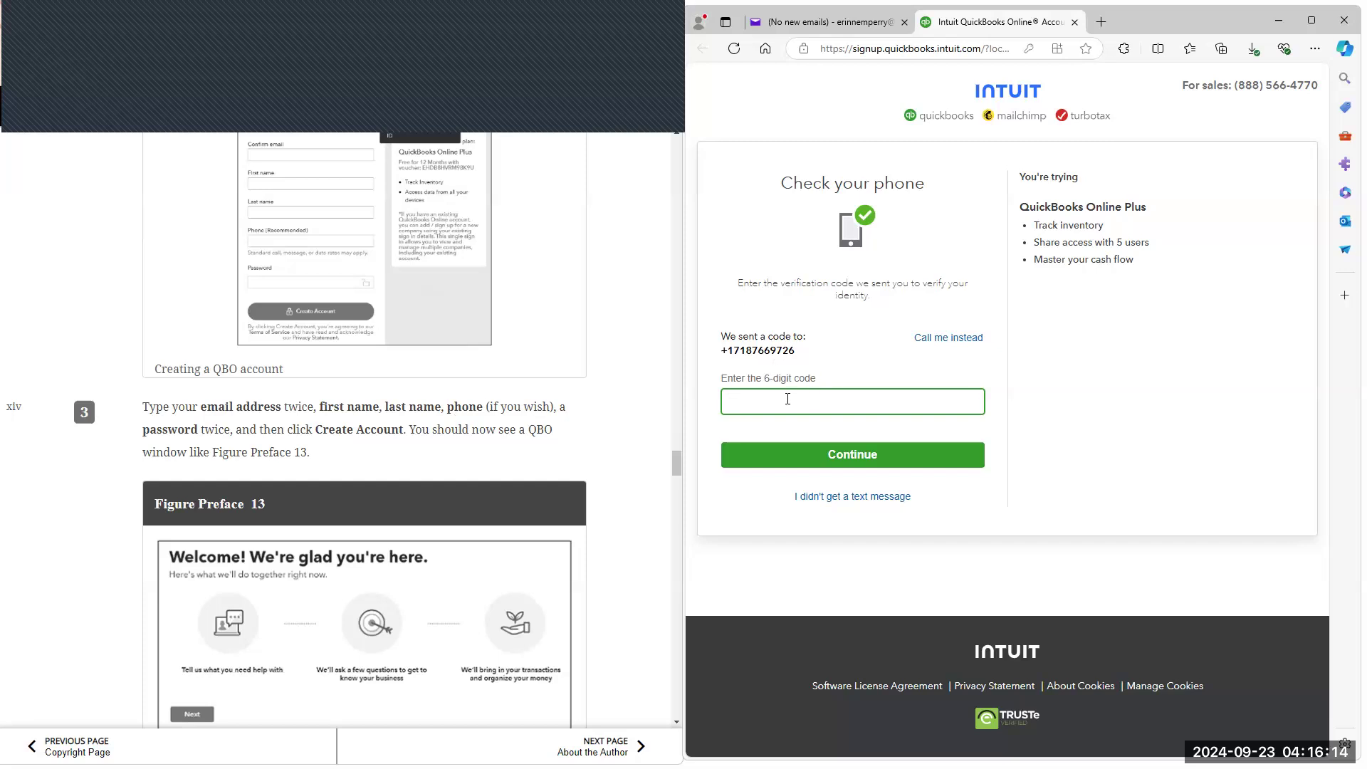
scroll(335, 456, down, 1)
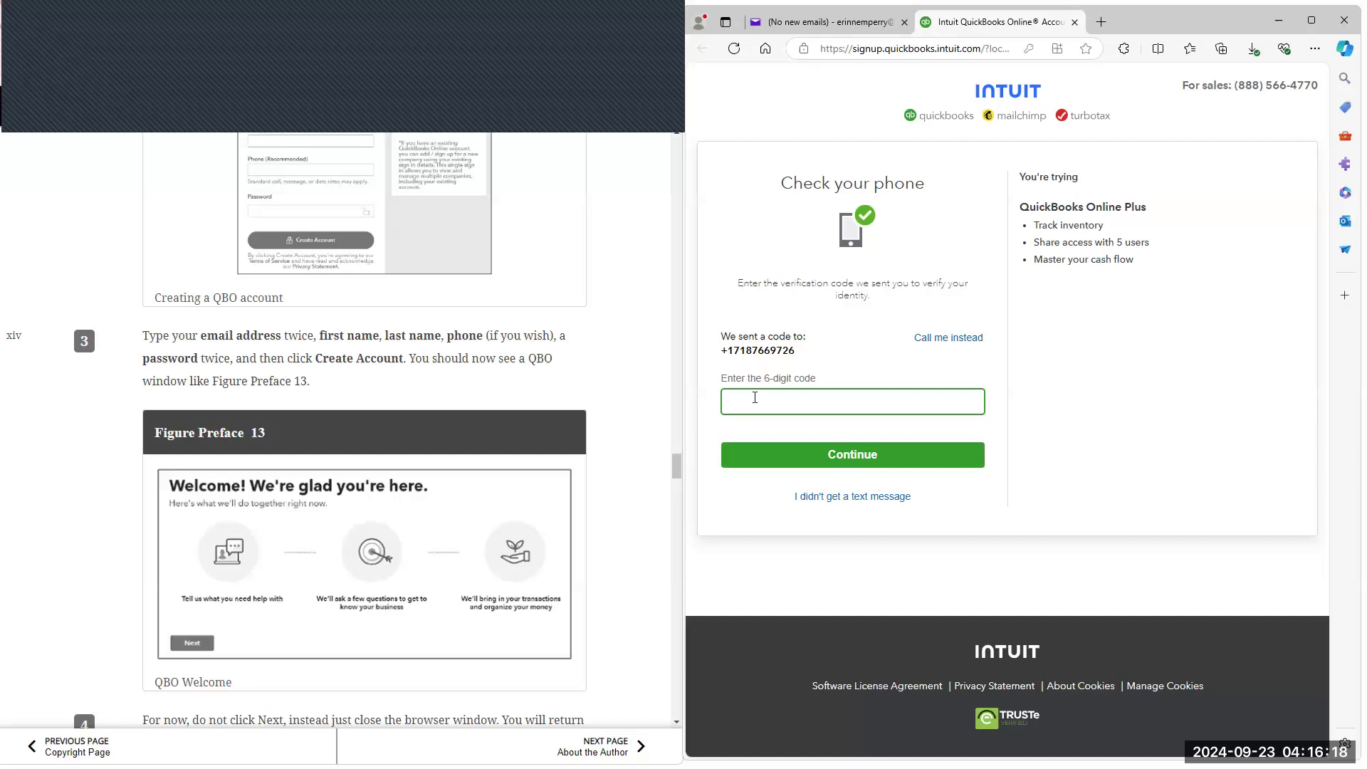
click(946, 453)
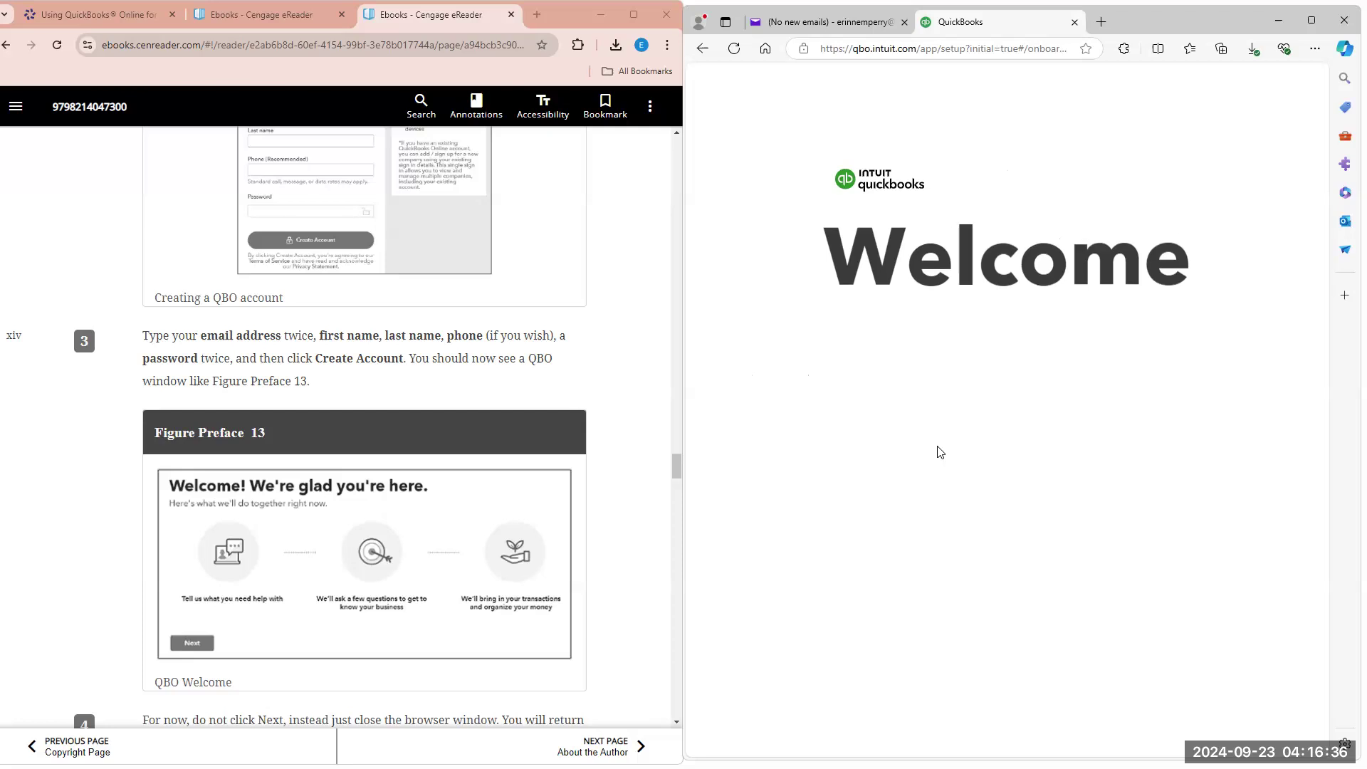
Read the textbook's step 4 on what to do at the QBO welcome window, and the Payroll section below it
scroll(217, 421, down, 1)
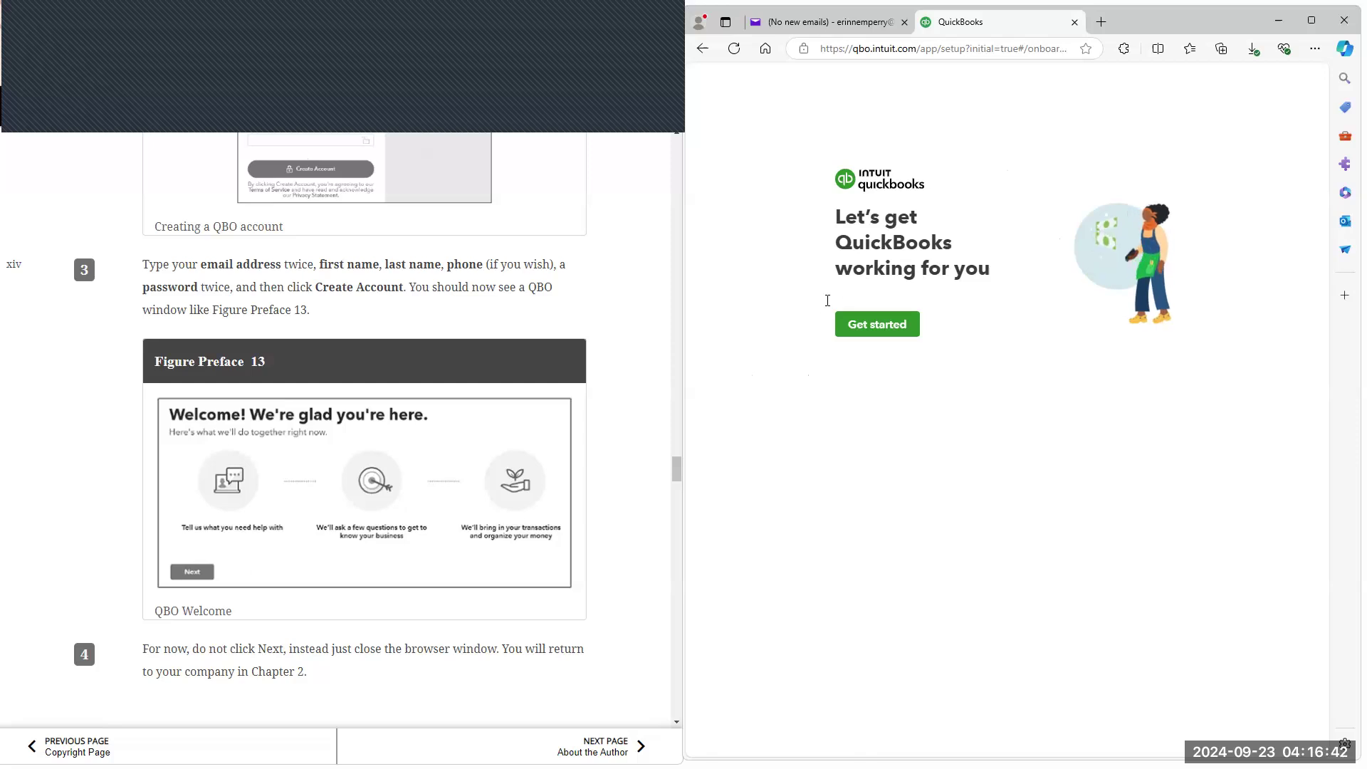
scroll(489, 399, down, 1)
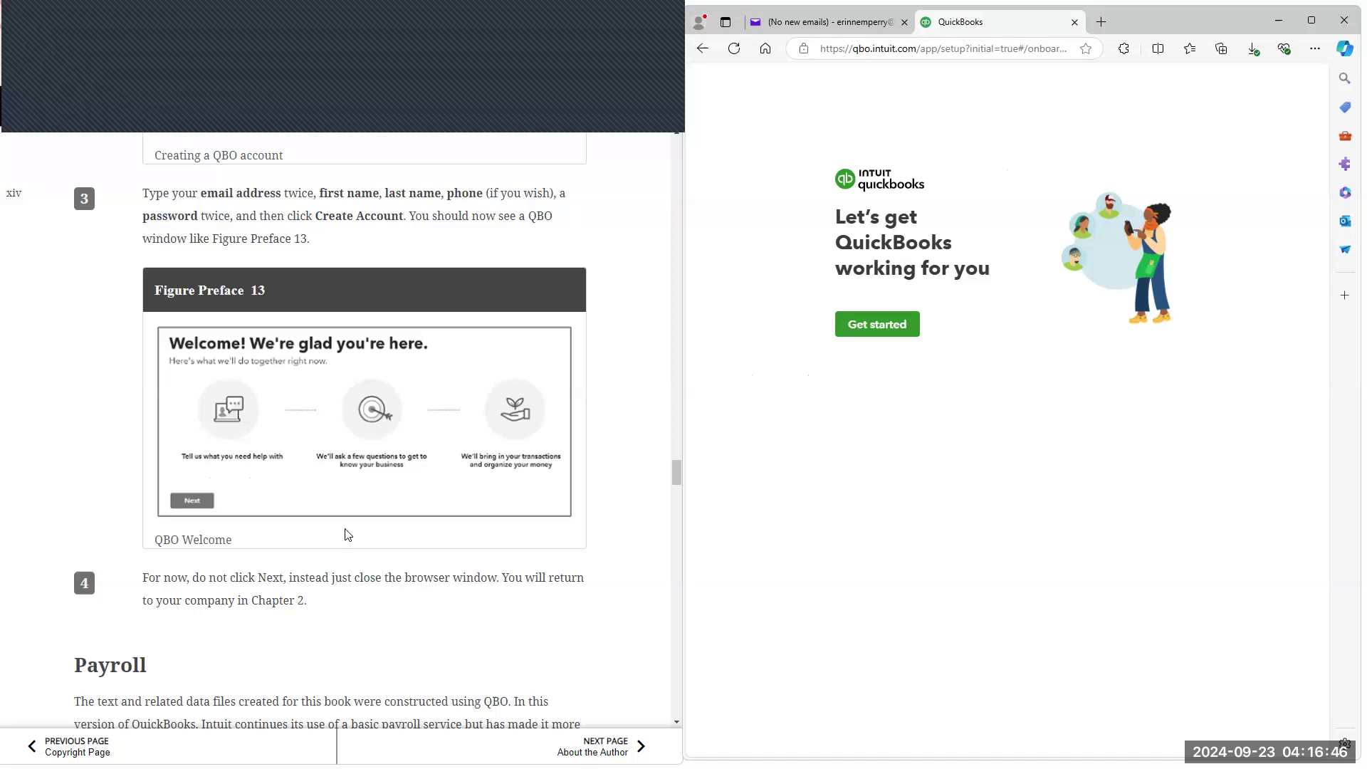
scroll(355, 531, down, 1)
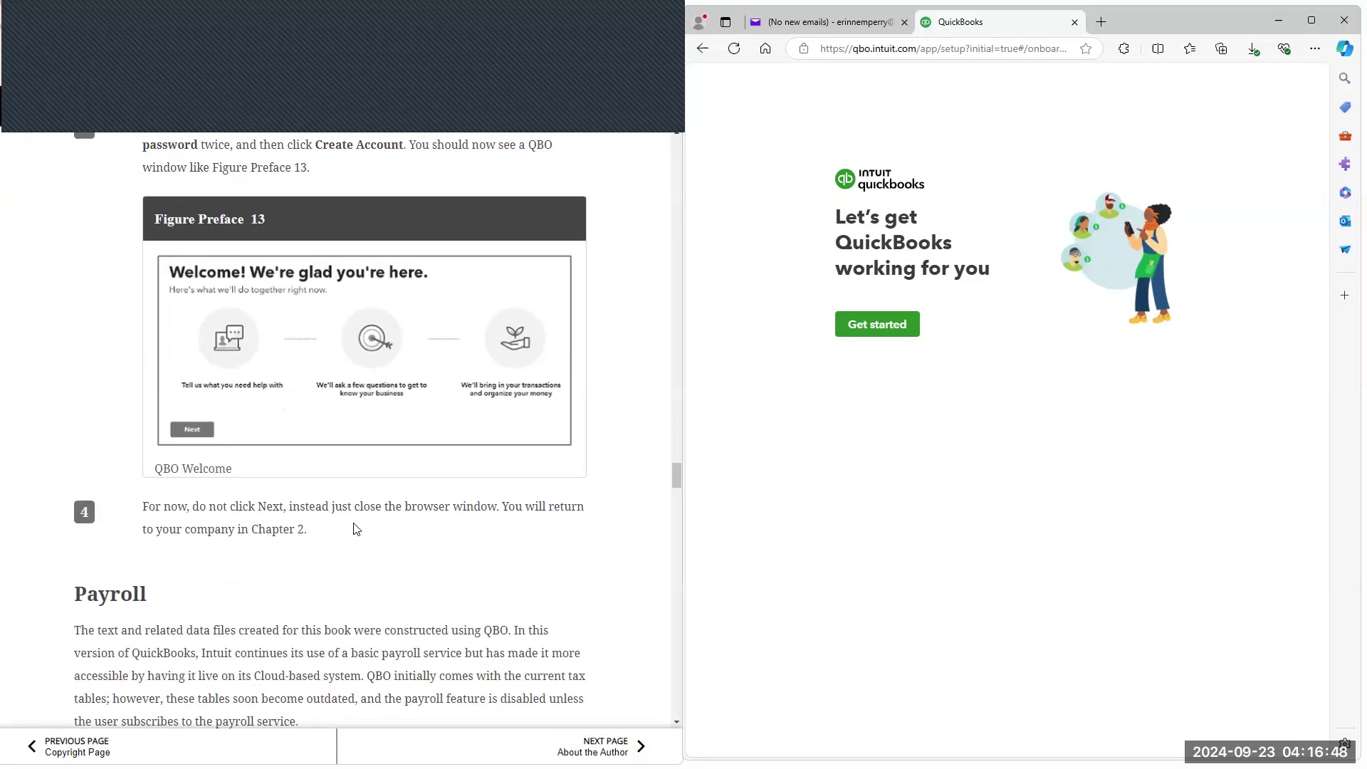
scroll(355, 529, down, 1)
scroll(342, 531, up, 1)
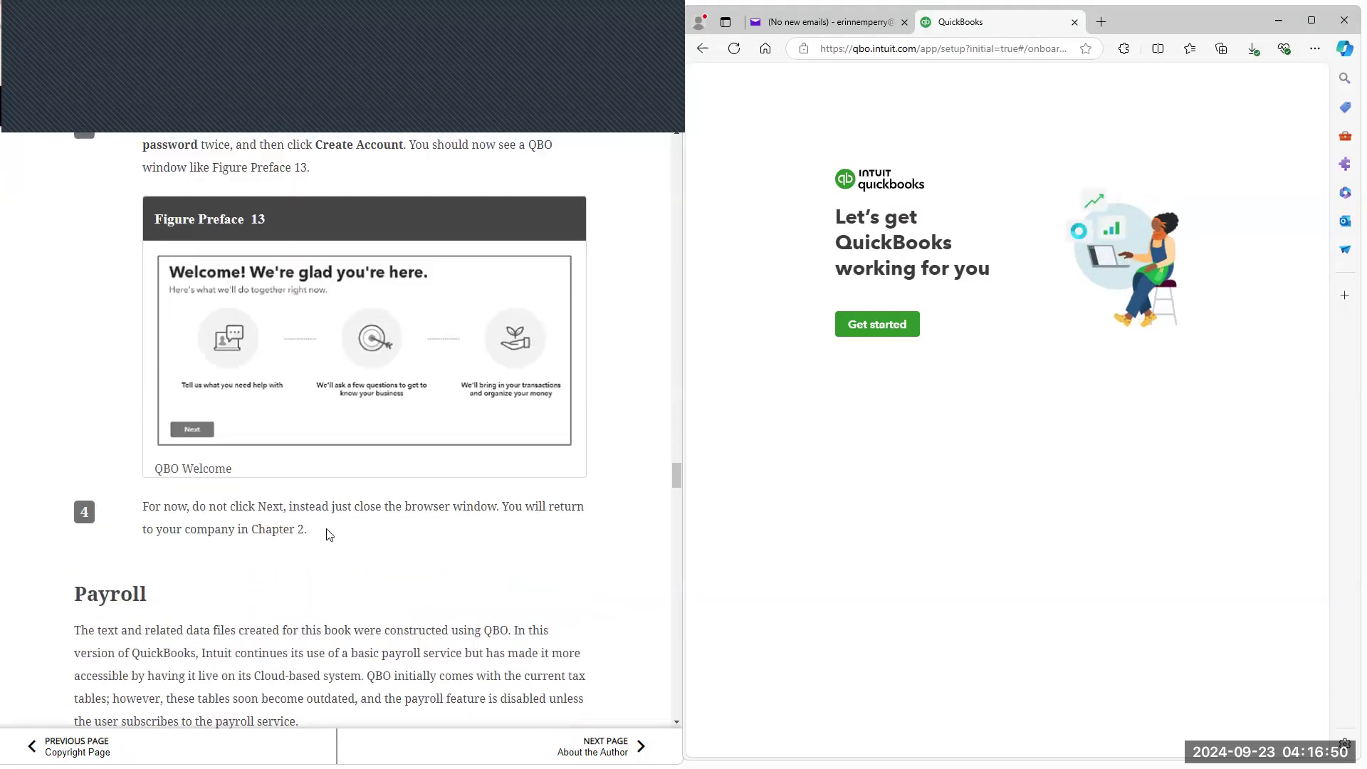
scroll(540, 520, down, 6)
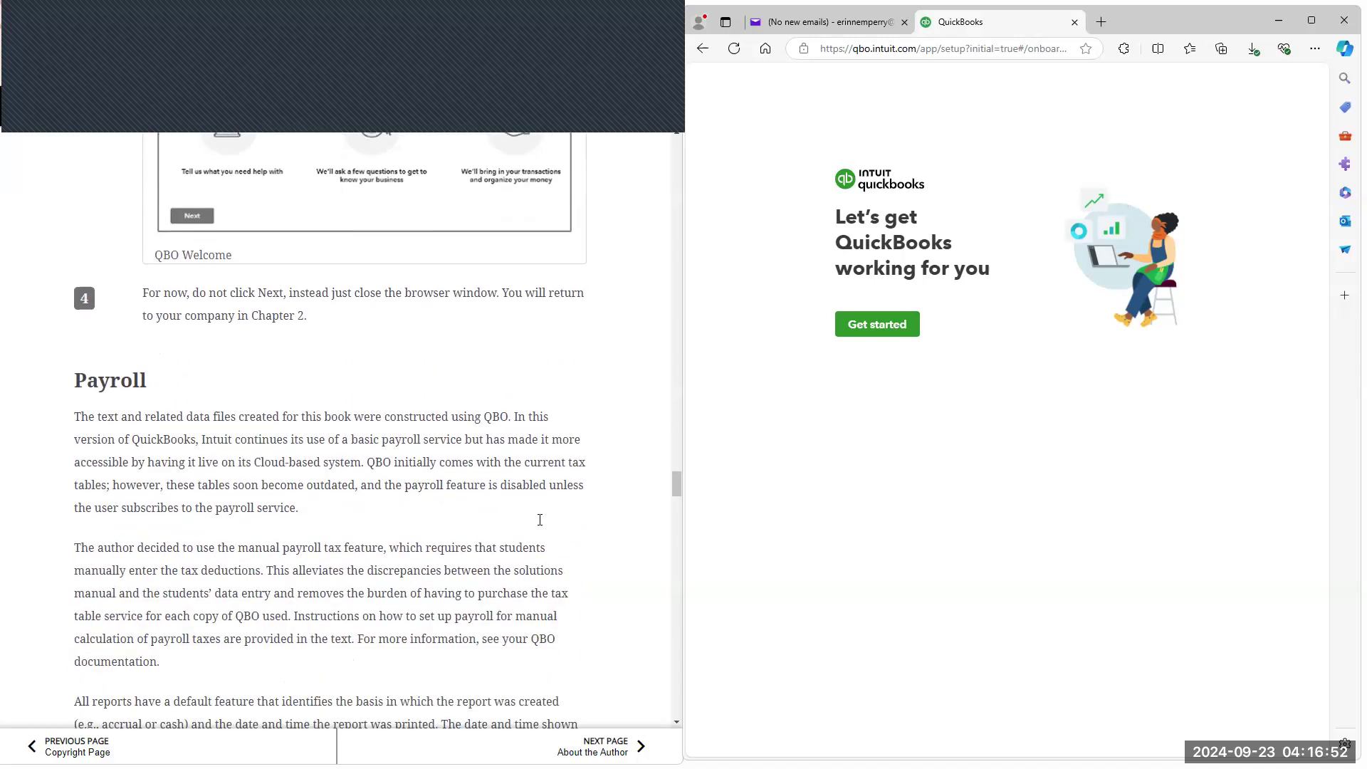
Skim the rest of the textbook's Preface, from the Payroll section through the case matrix to Comprehensive Problems
scroll(540, 520, down, 10)
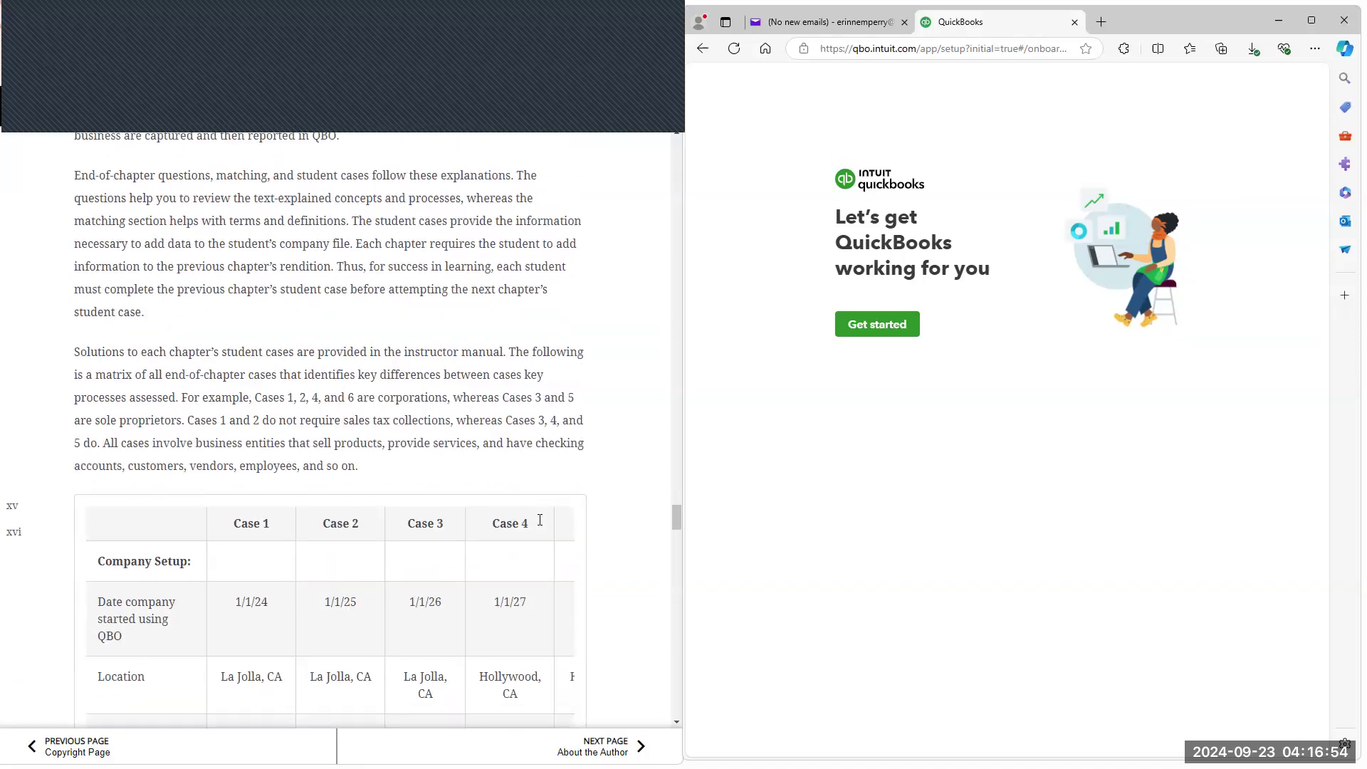
scroll(540, 520, right, 2)
scroll(674, 516, down, 9)
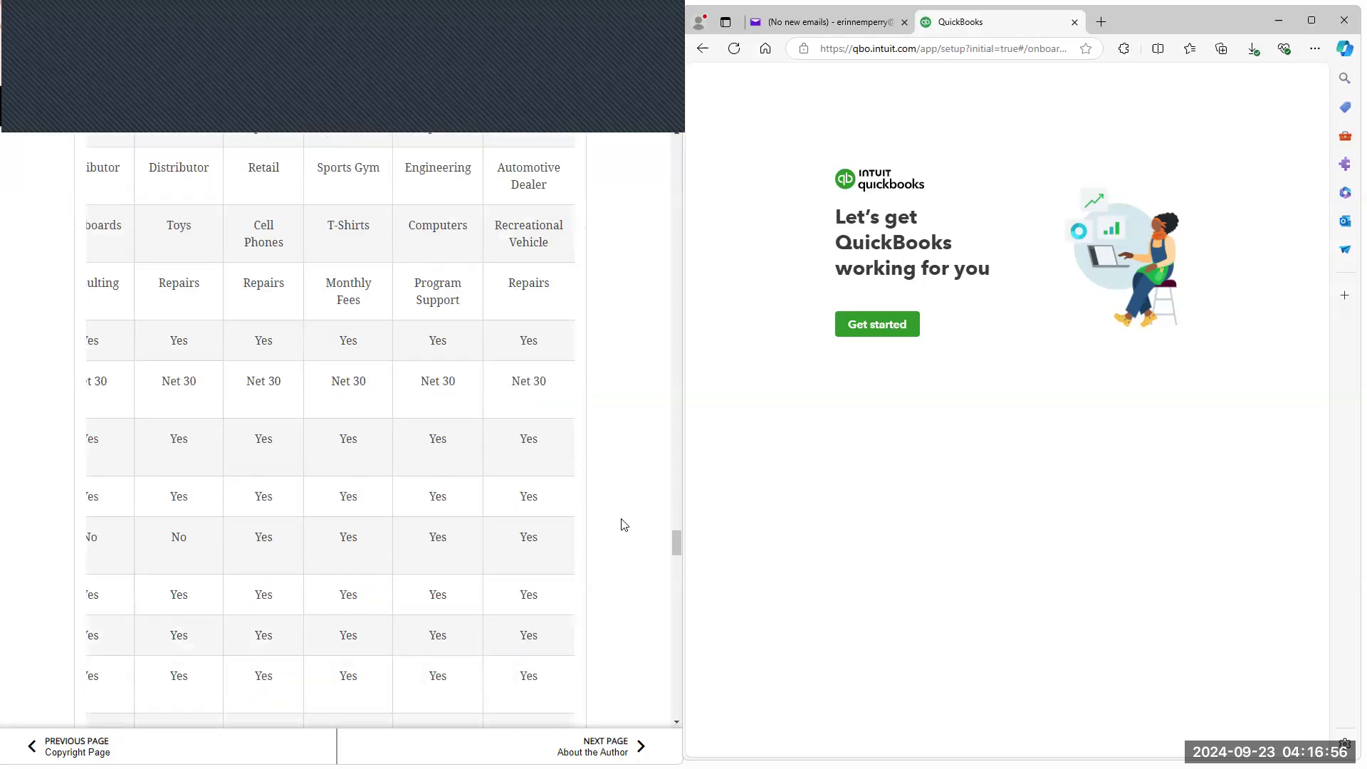
scroll(627, 554, down, 12)
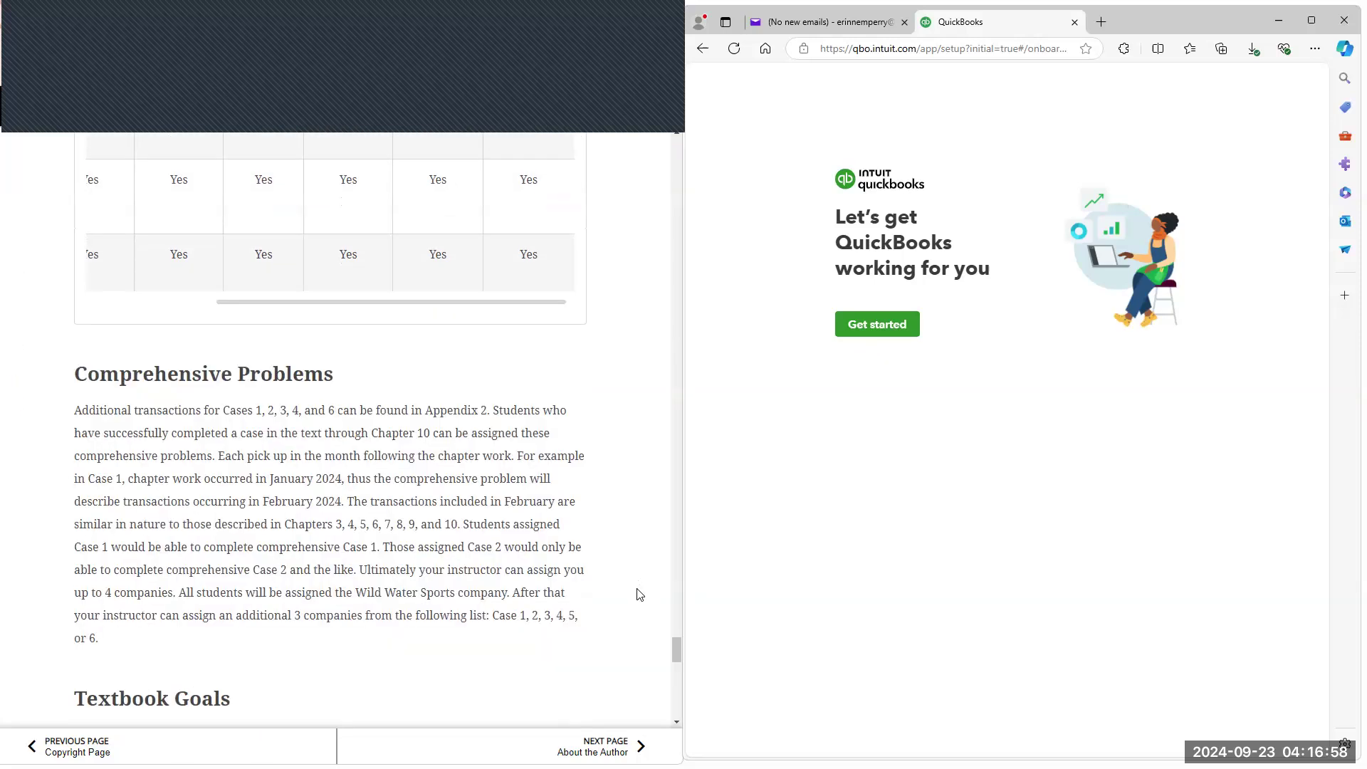
scroll(639, 595, up, 20)
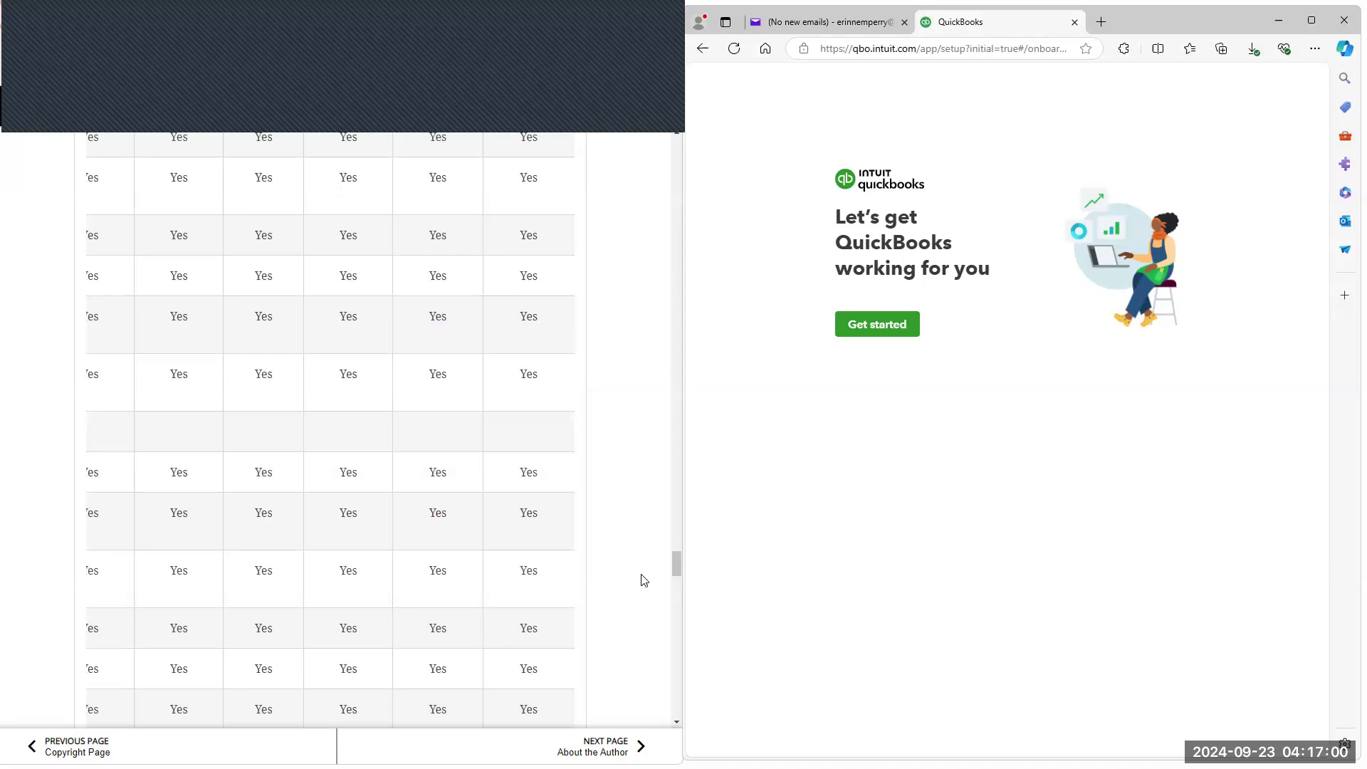
scroll(643, 578, up, 20)
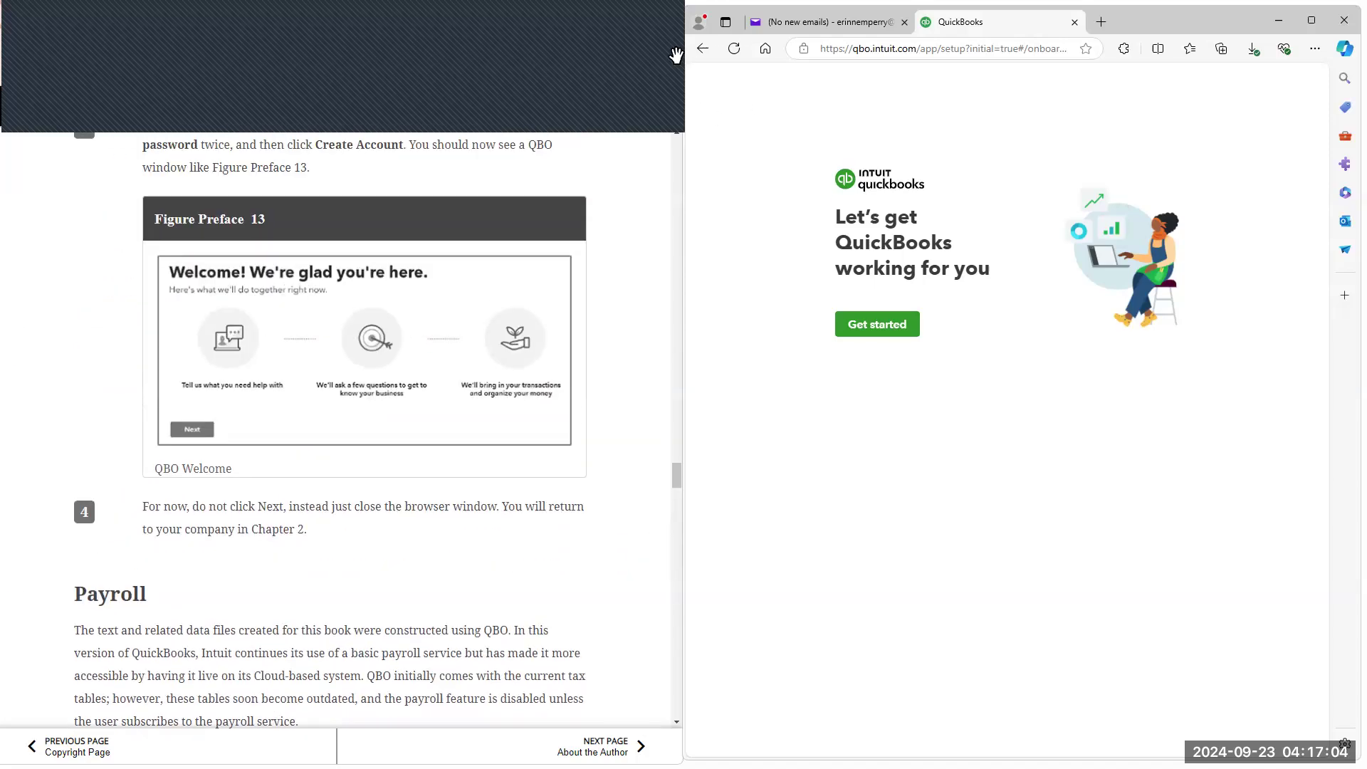
Return to the e-book's Chapter 2 page, try to continue to its Overview, and close the expired e-reader session
click(118, 111)
scroll(68, 555, down, 5)
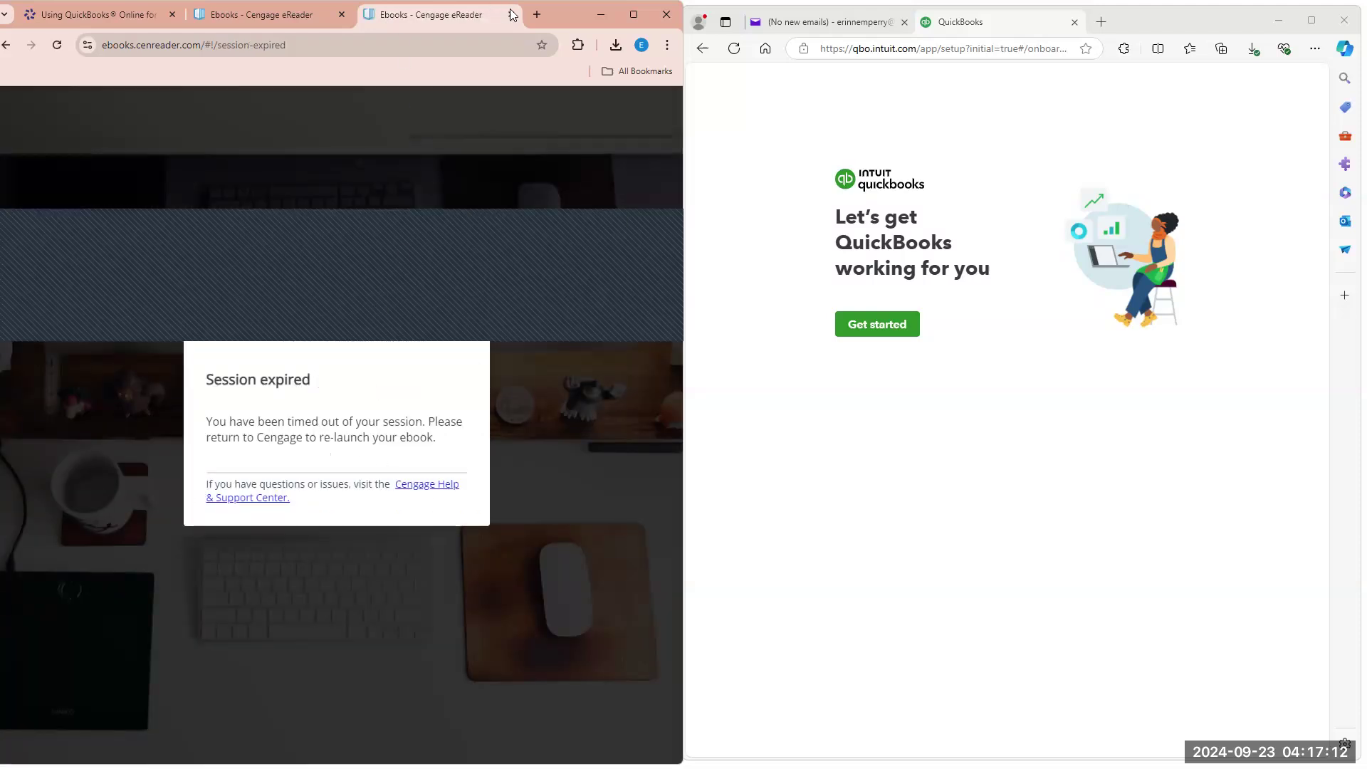
click(260, 16)
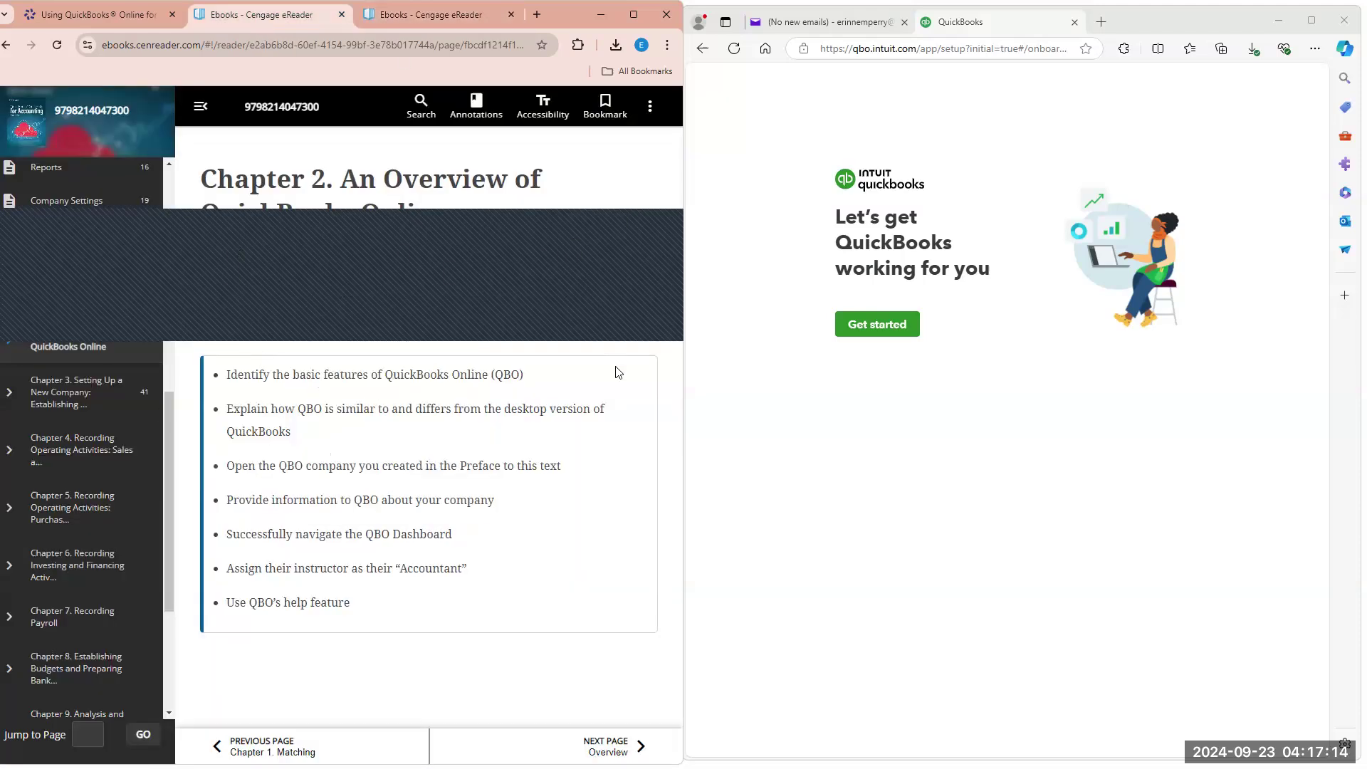
click(605, 738)
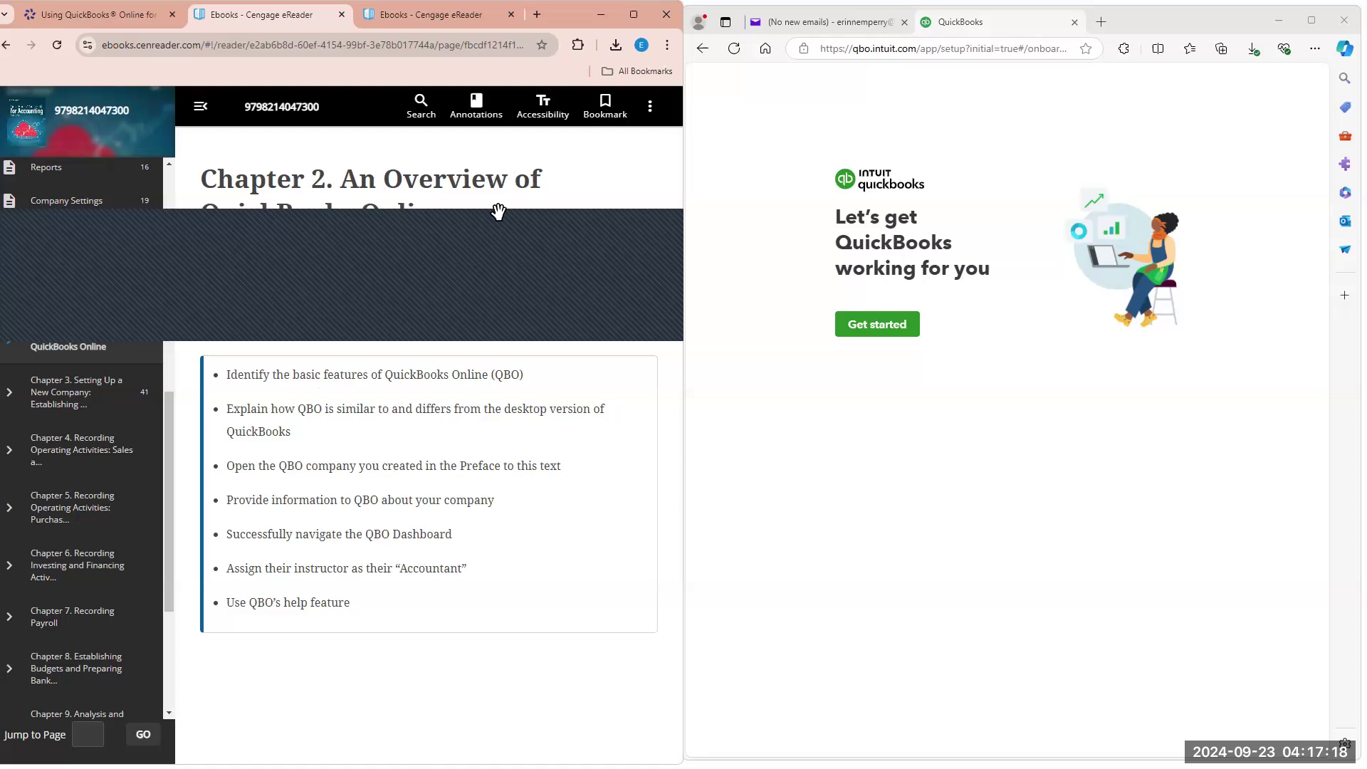
click(511, 15)
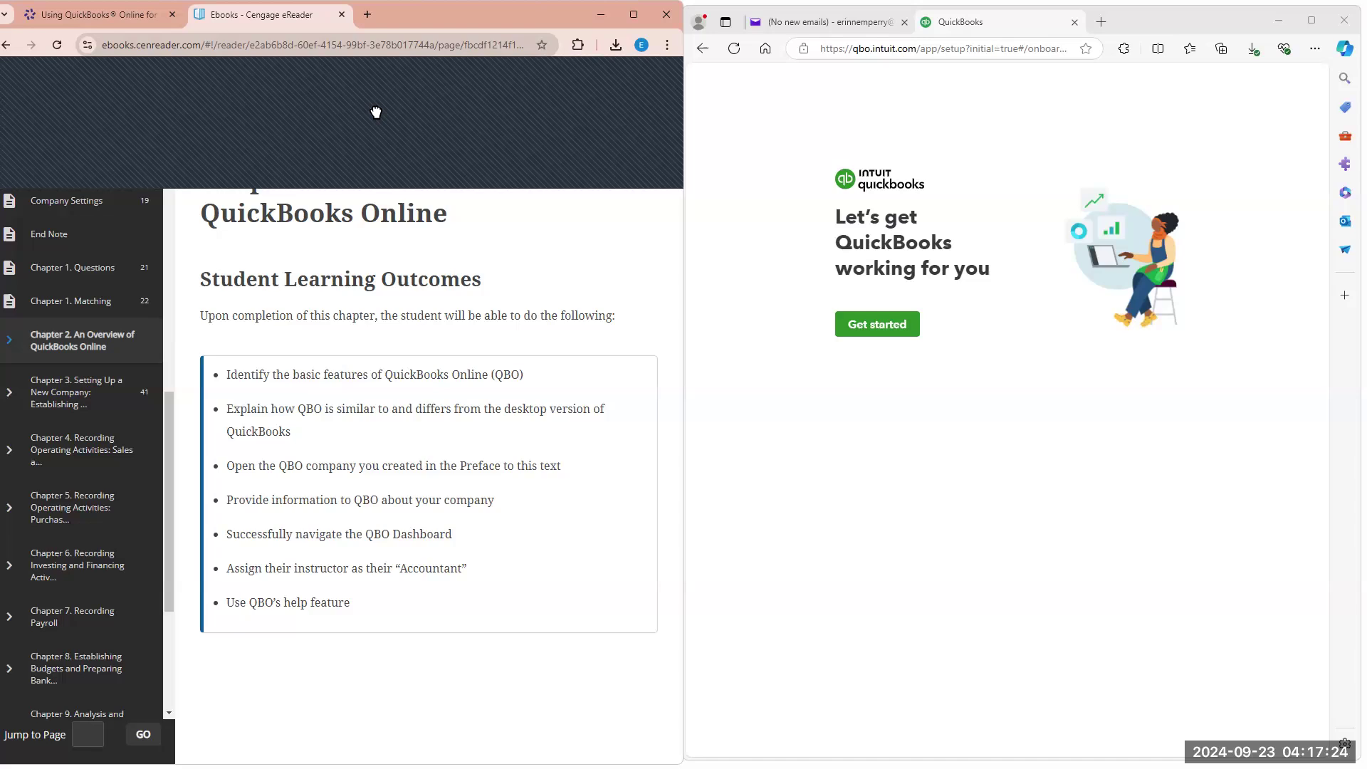
Relaunch Chapter 2, An Overview of QuickBooks Online, from the Instructor Center in place of the old e-reader page, and hide its contents sidebar
click(100, 14)
scroll(198, 377, down, 2)
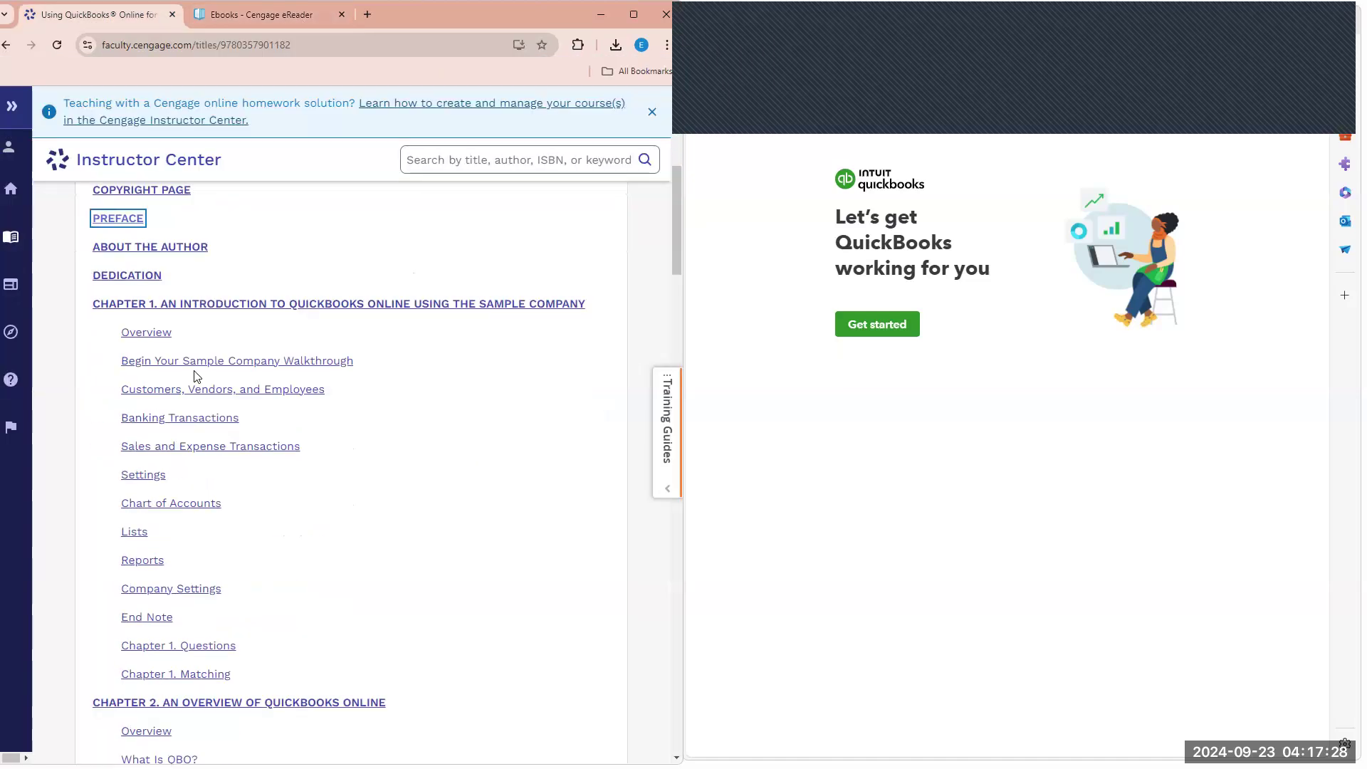
click(137, 707)
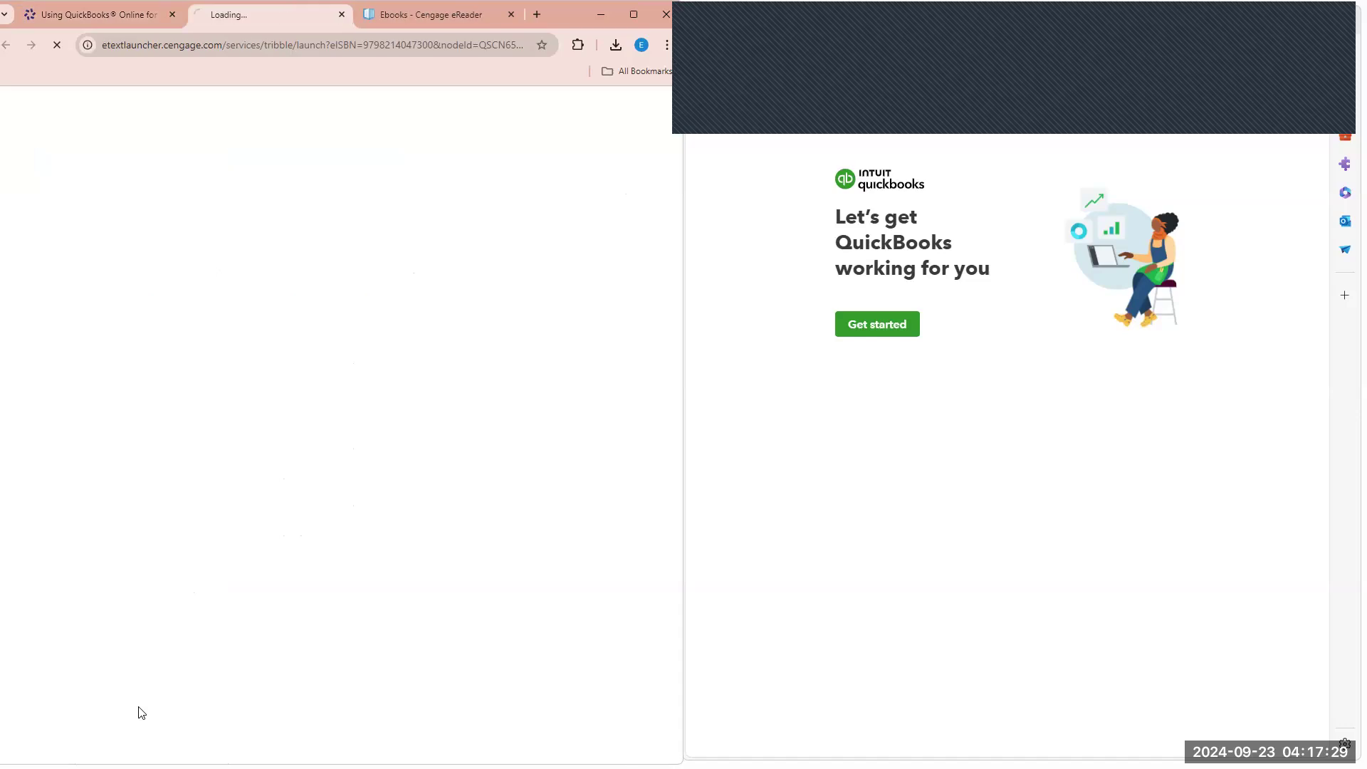
click(512, 15)
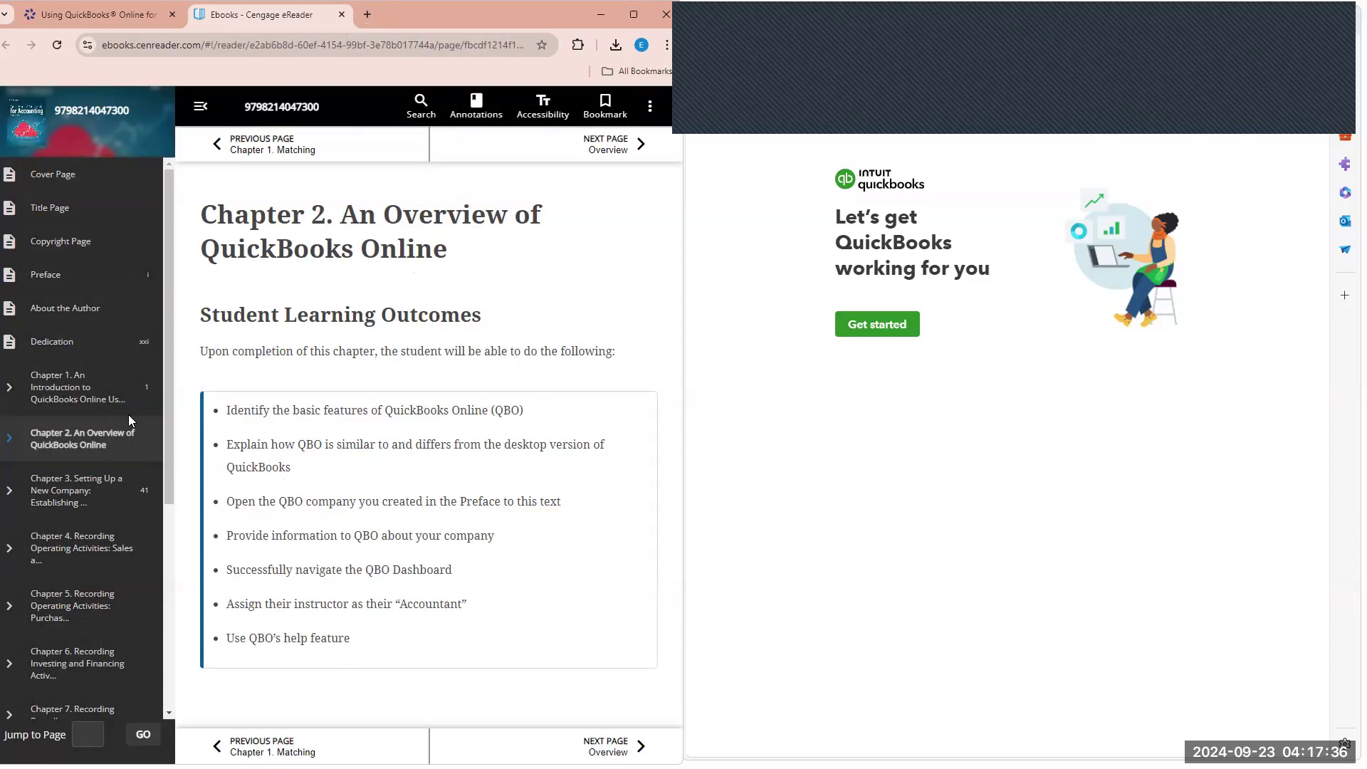
click(201, 106)
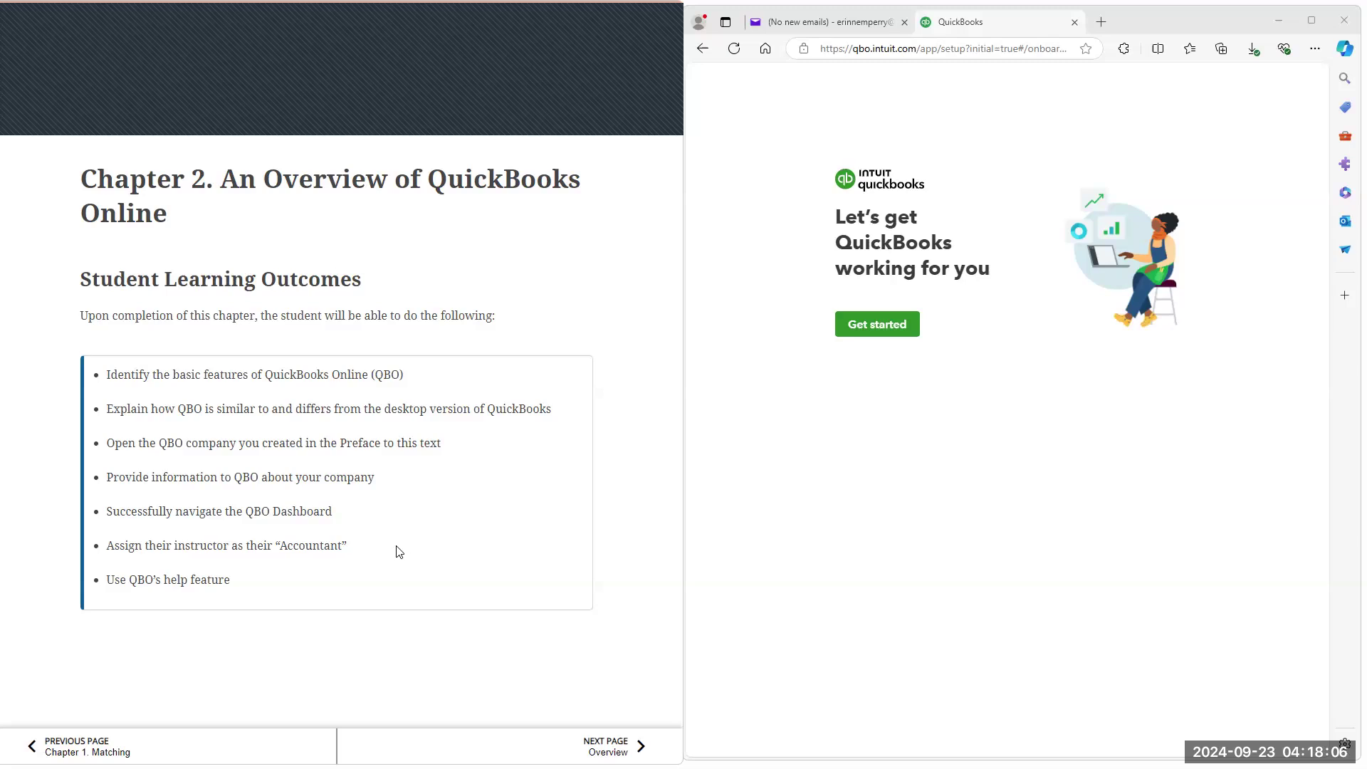
Read Chapter 2's Overview, What Is QBO?, and the comparison of QBO with the desktop version of QuickBooks Accountant
click(617, 743)
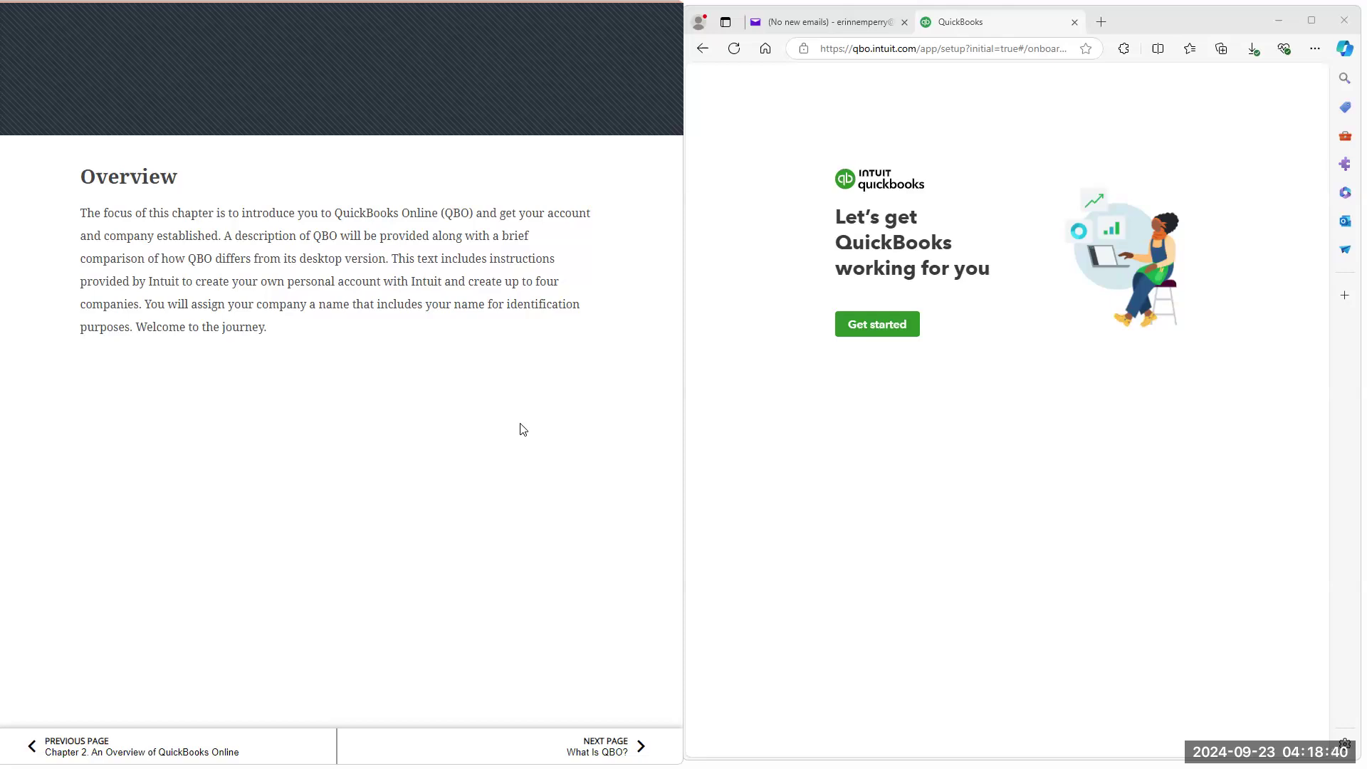
click(617, 746)
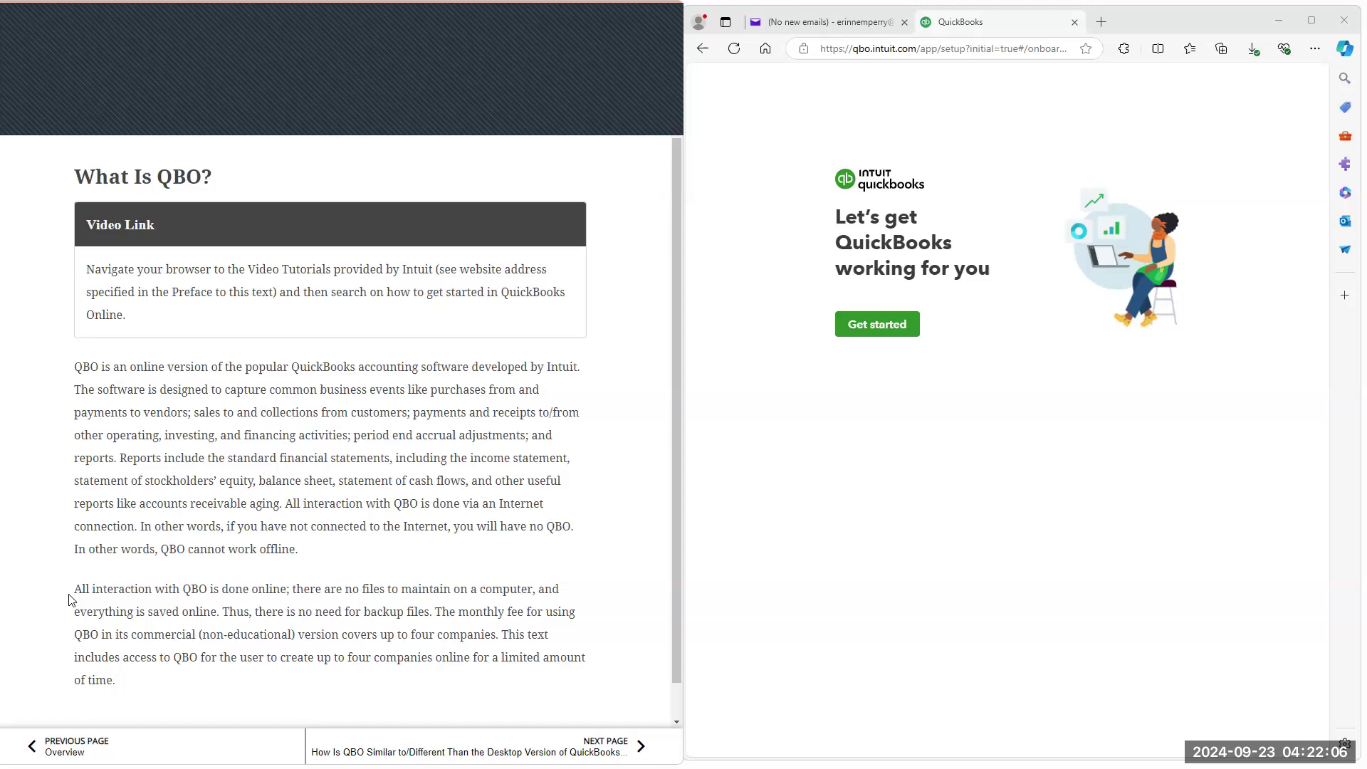
click(596, 745)
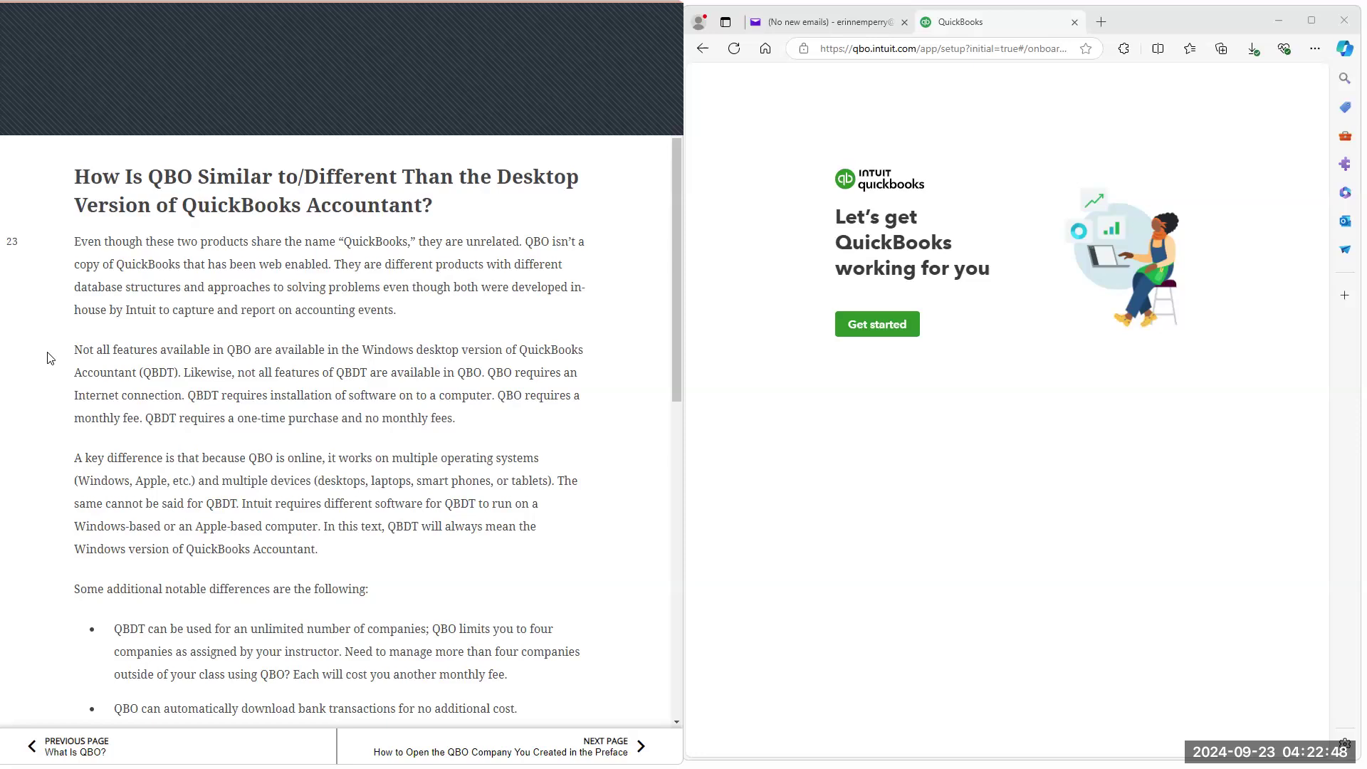
scroll(49, 358, down, 1)
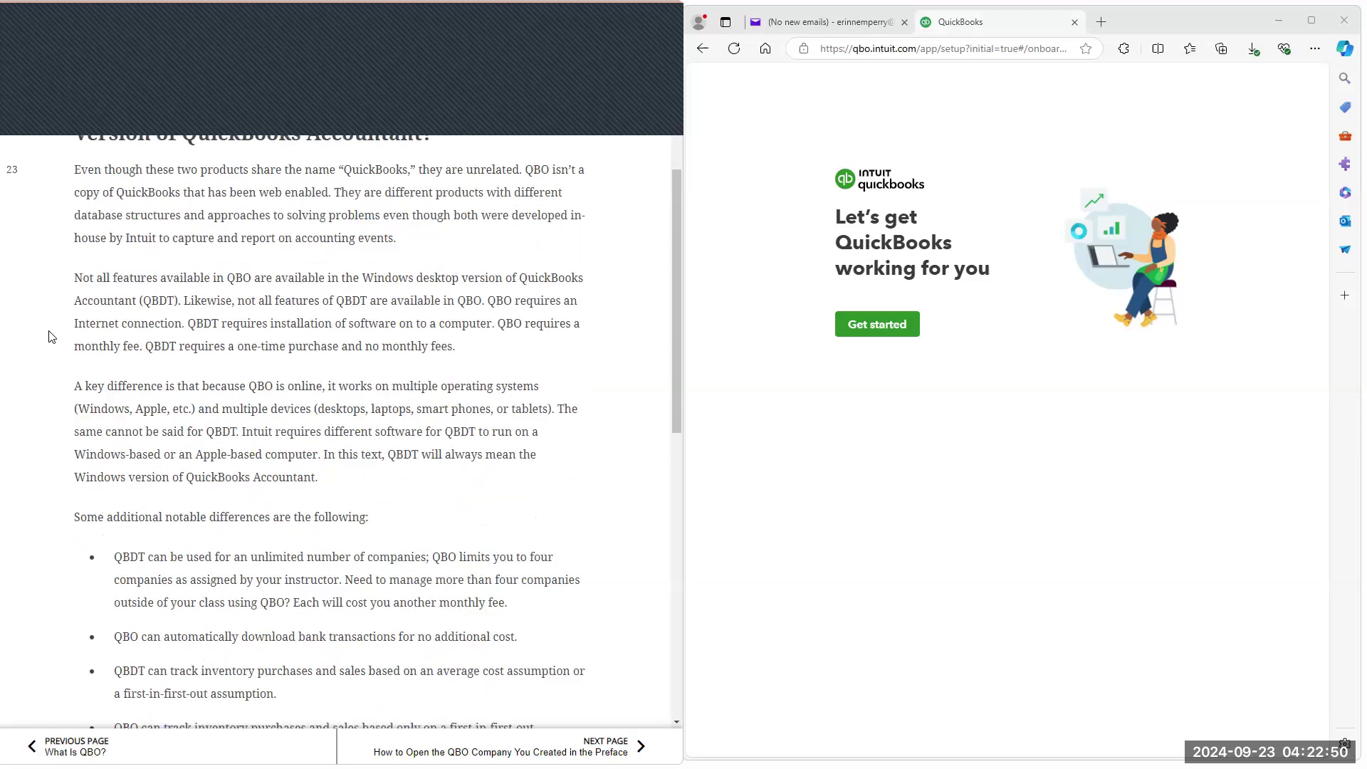
scroll(52, 328, down, 1)
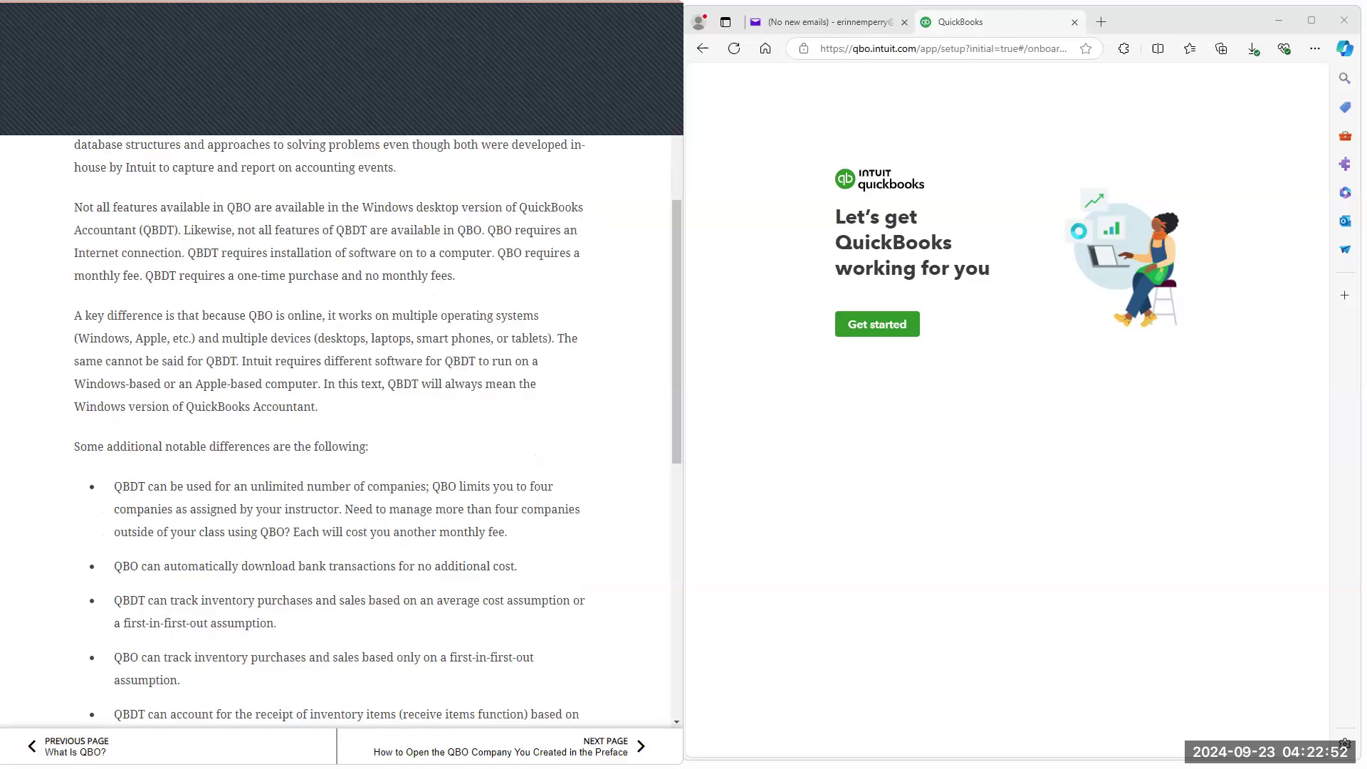
scroll(40, 445, down, 8)
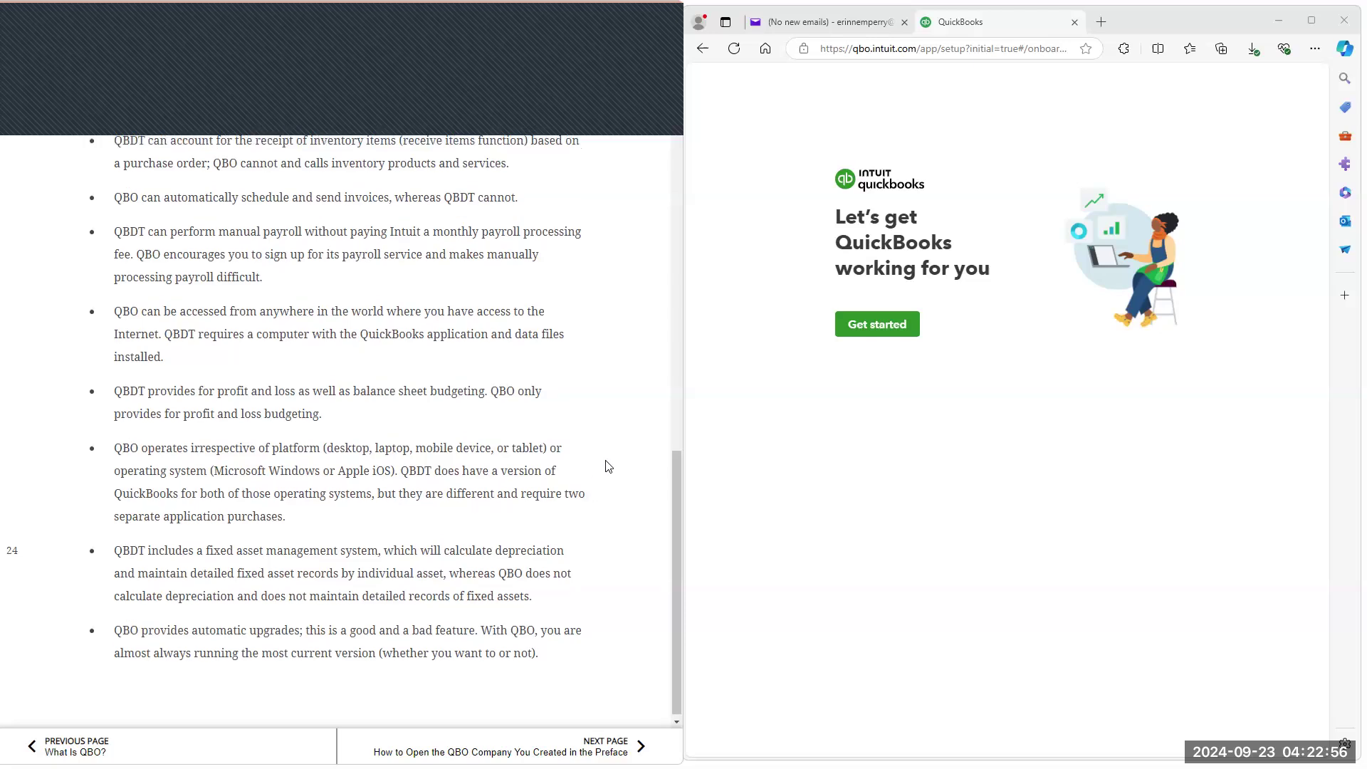
scroll(609, 466, up, 6)
scroll(642, 308, up, 1)
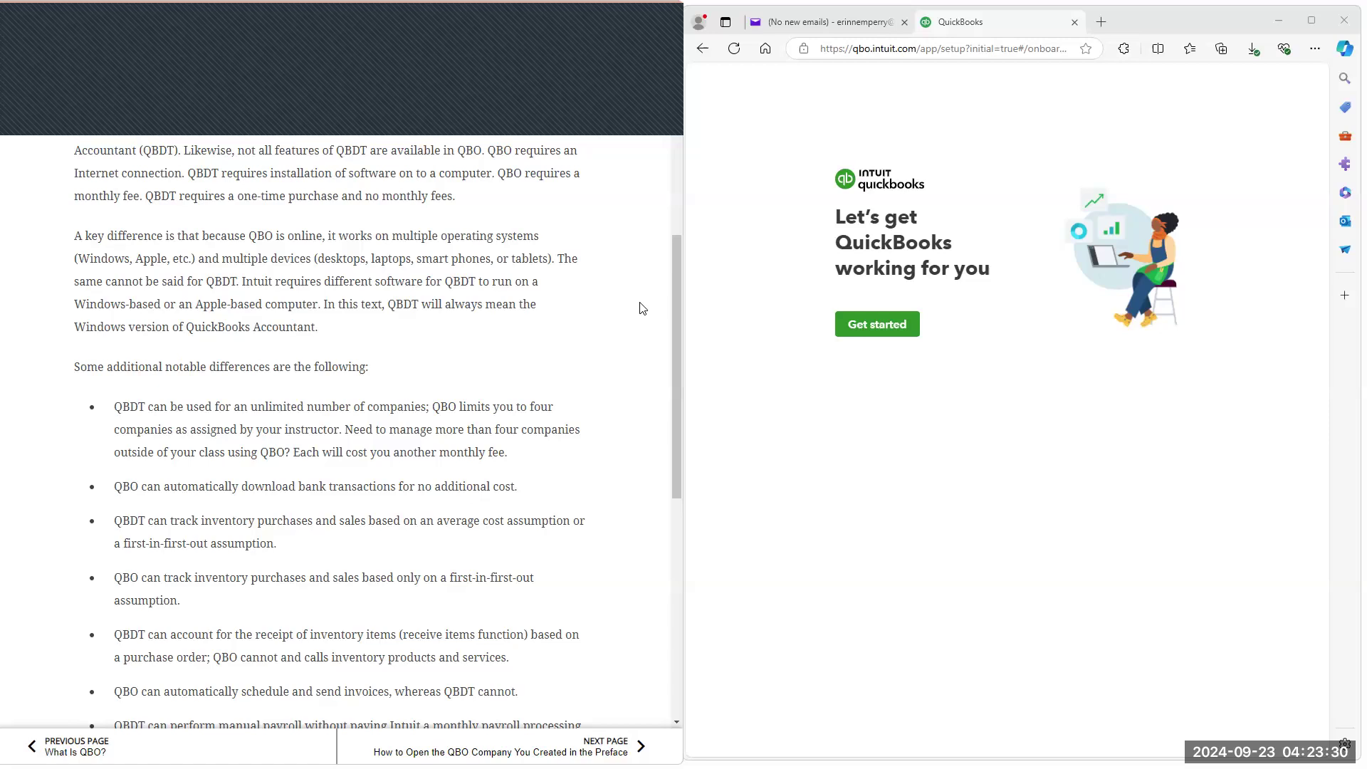
Read the textbook's login steps in the section How to Open the QBO Company You Created in the Preface
click(606, 747)
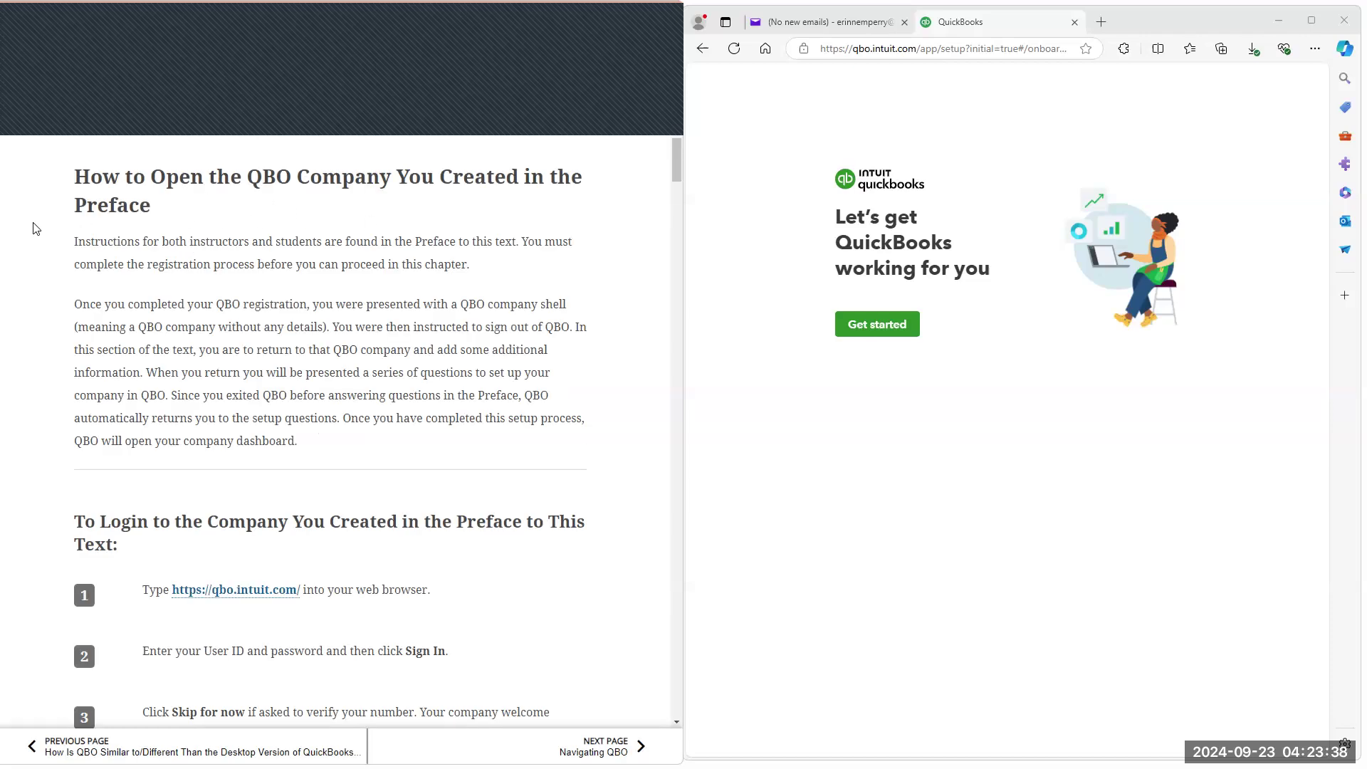
scroll(35, 228, down, 3)
scroll(35, 228, up, 2)
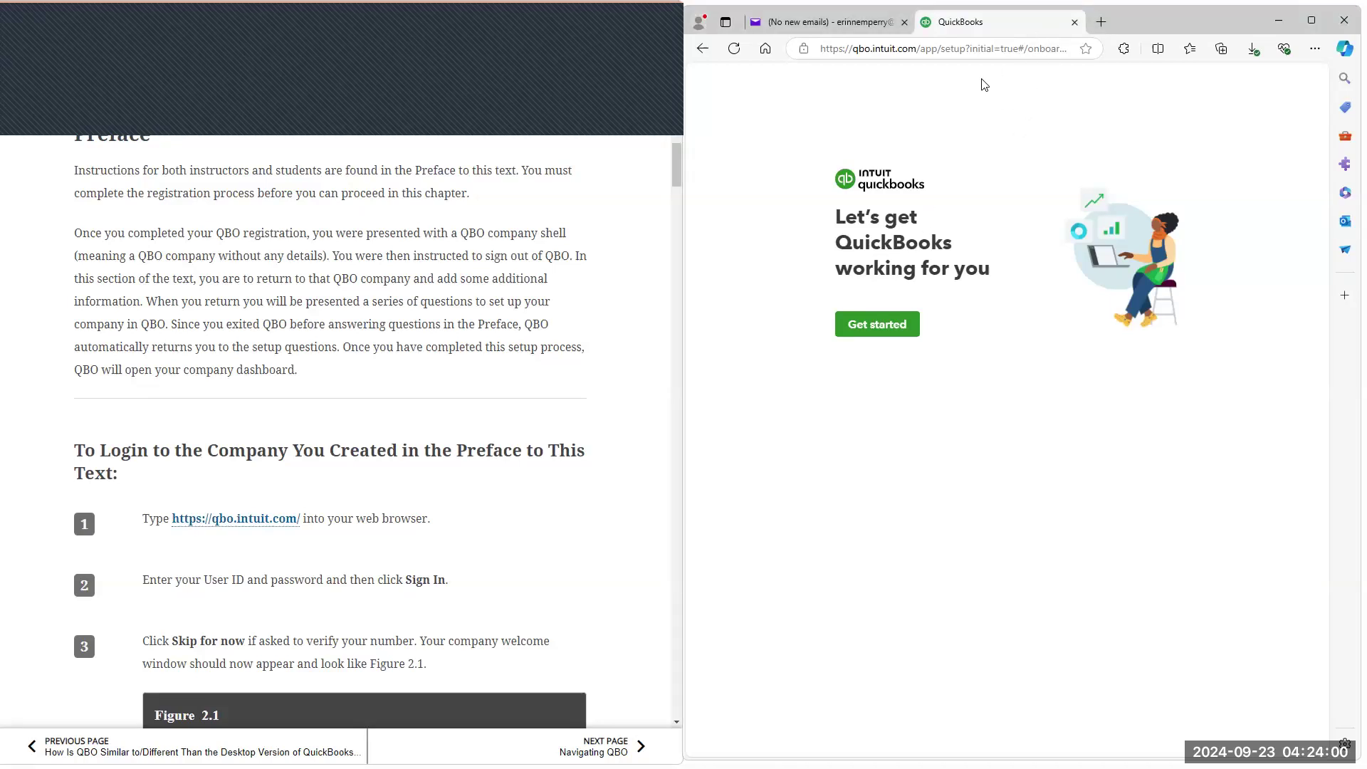
Reload the QuickBooks setup page, then close both it and the Yahoo Mail invitation page
click(979, 49)
key(Return)
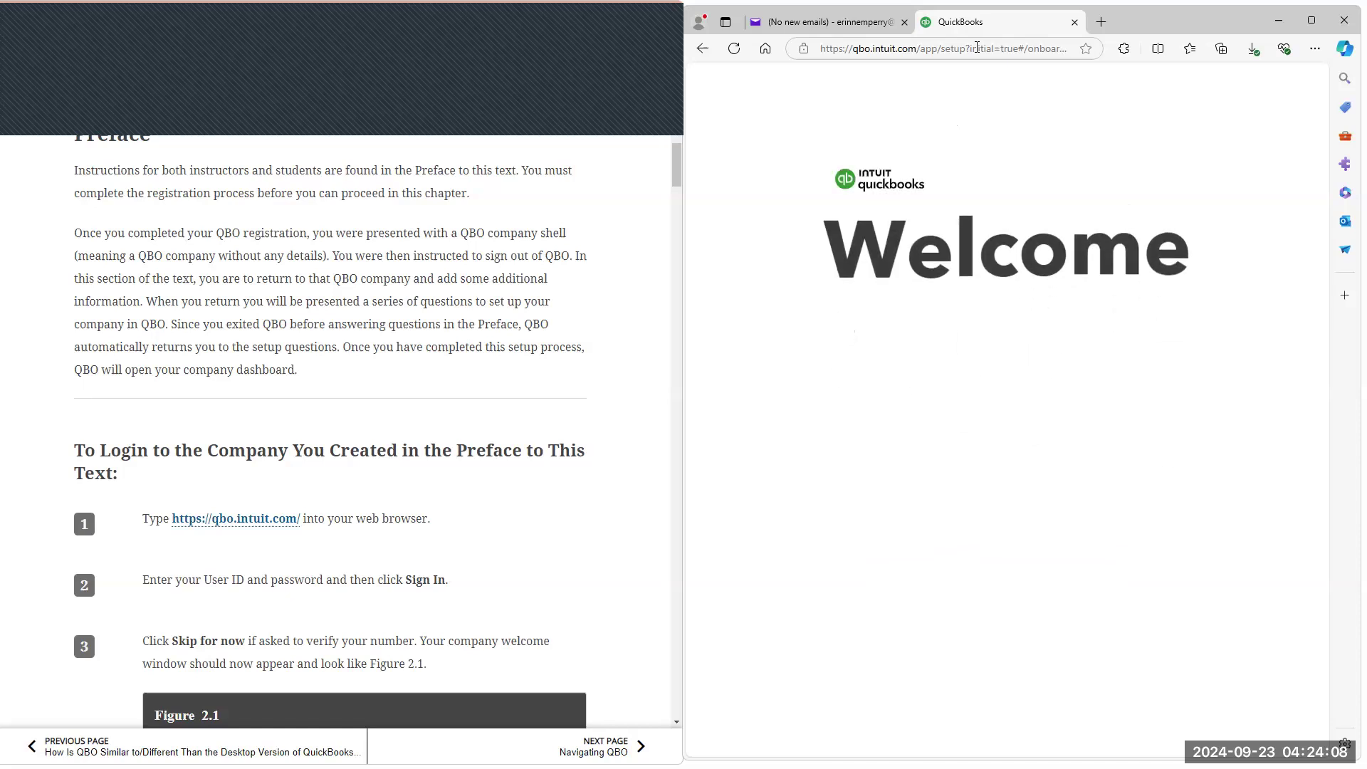
click(1074, 22)
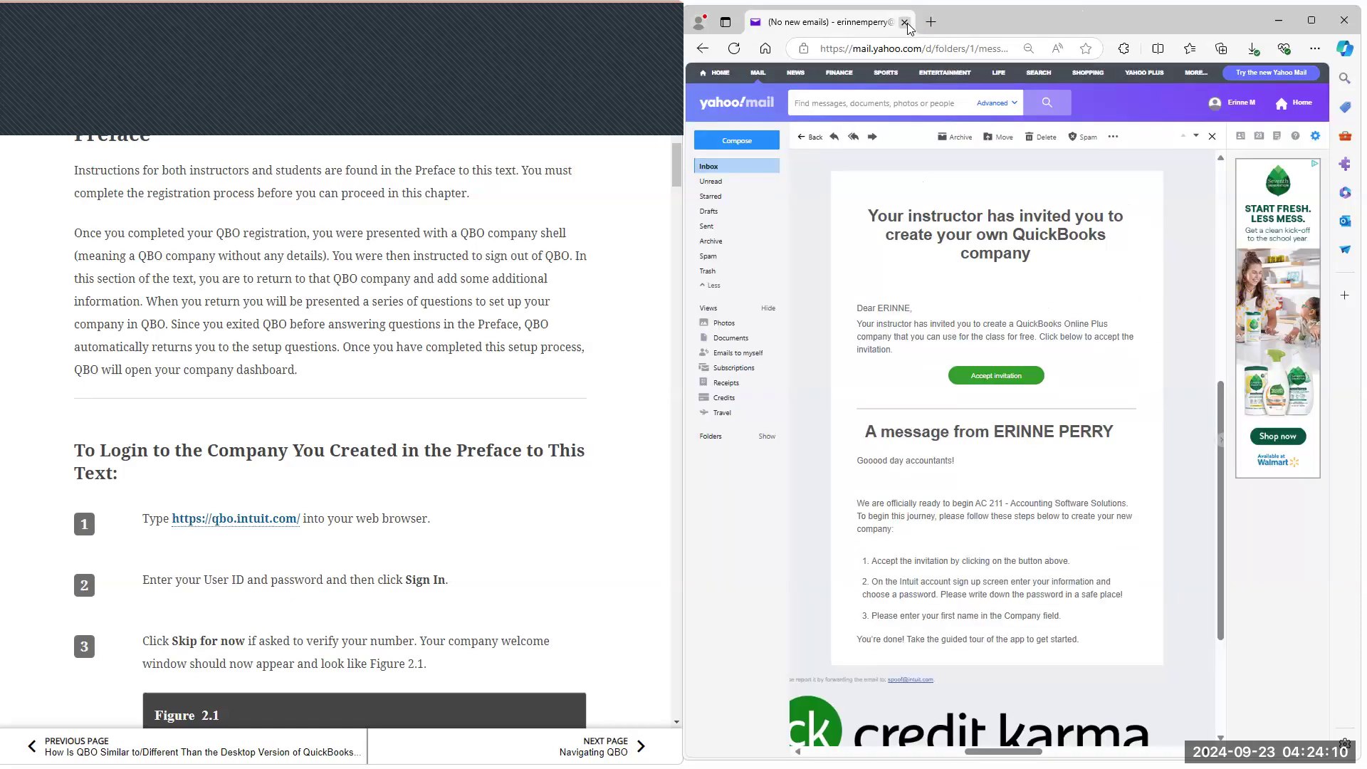
click(904, 22)
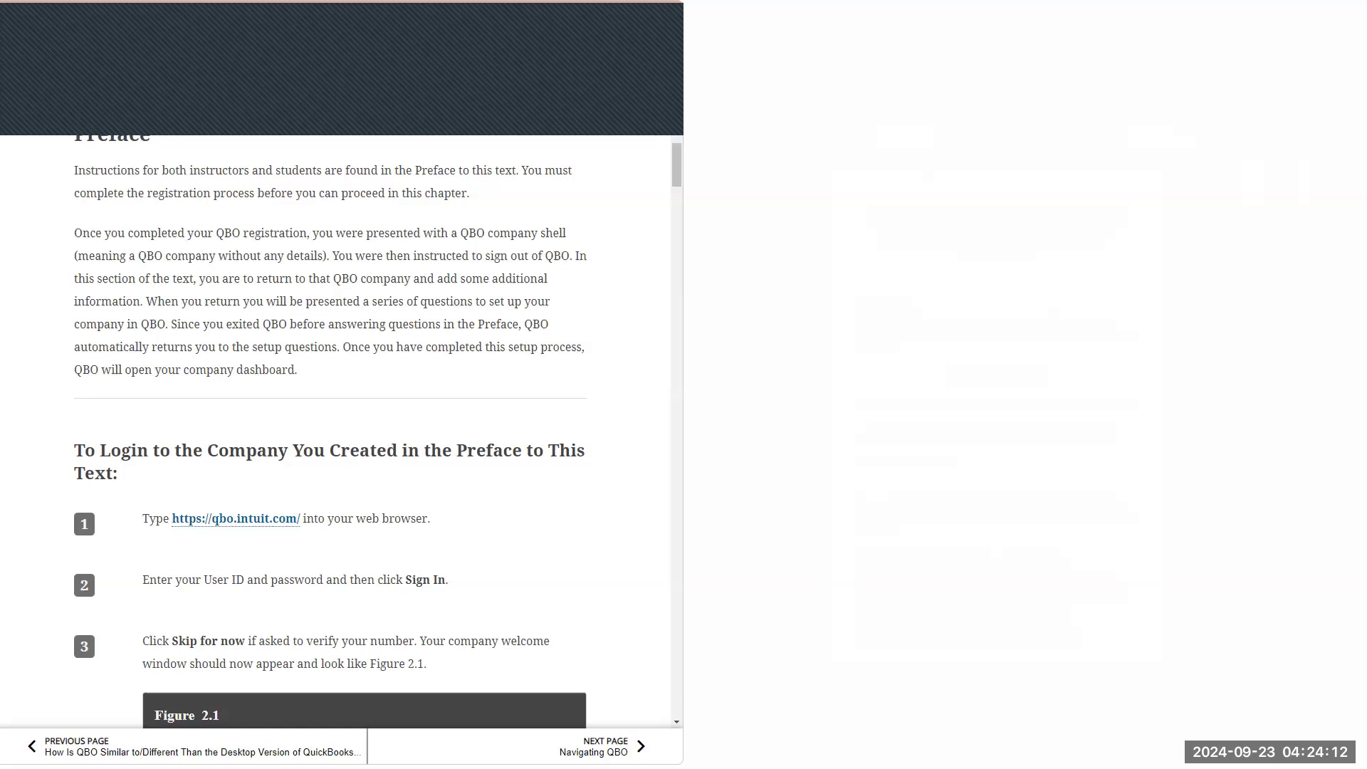
click(235, 517)
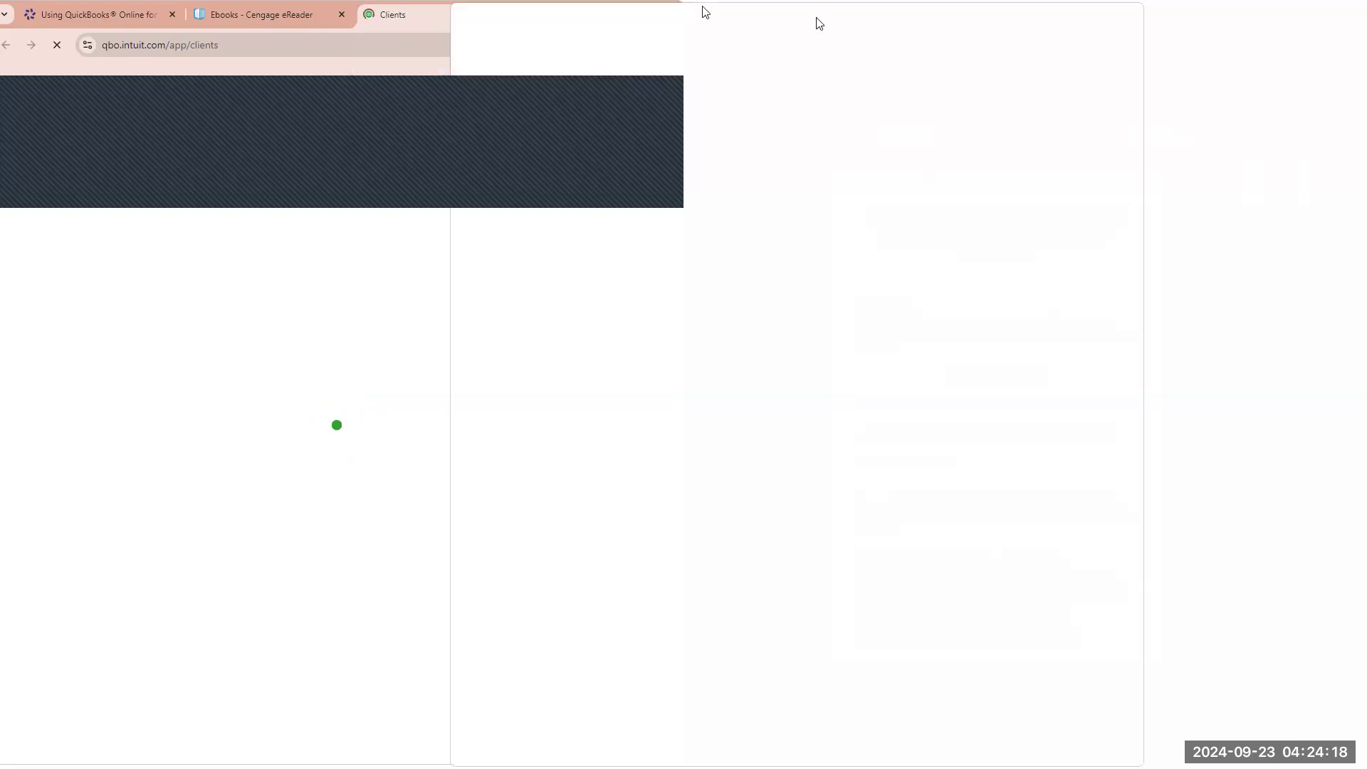
drag(817, 21, 779, 15)
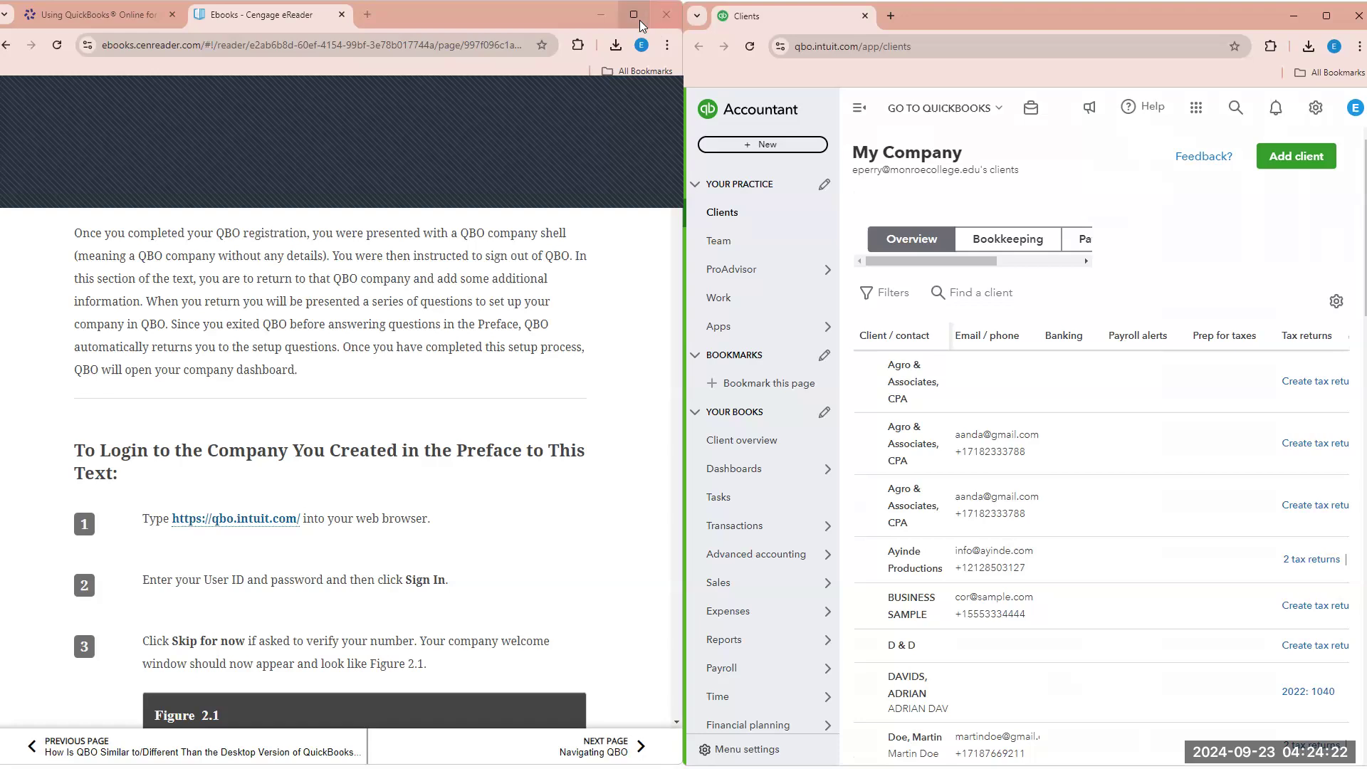
click(563, 16)
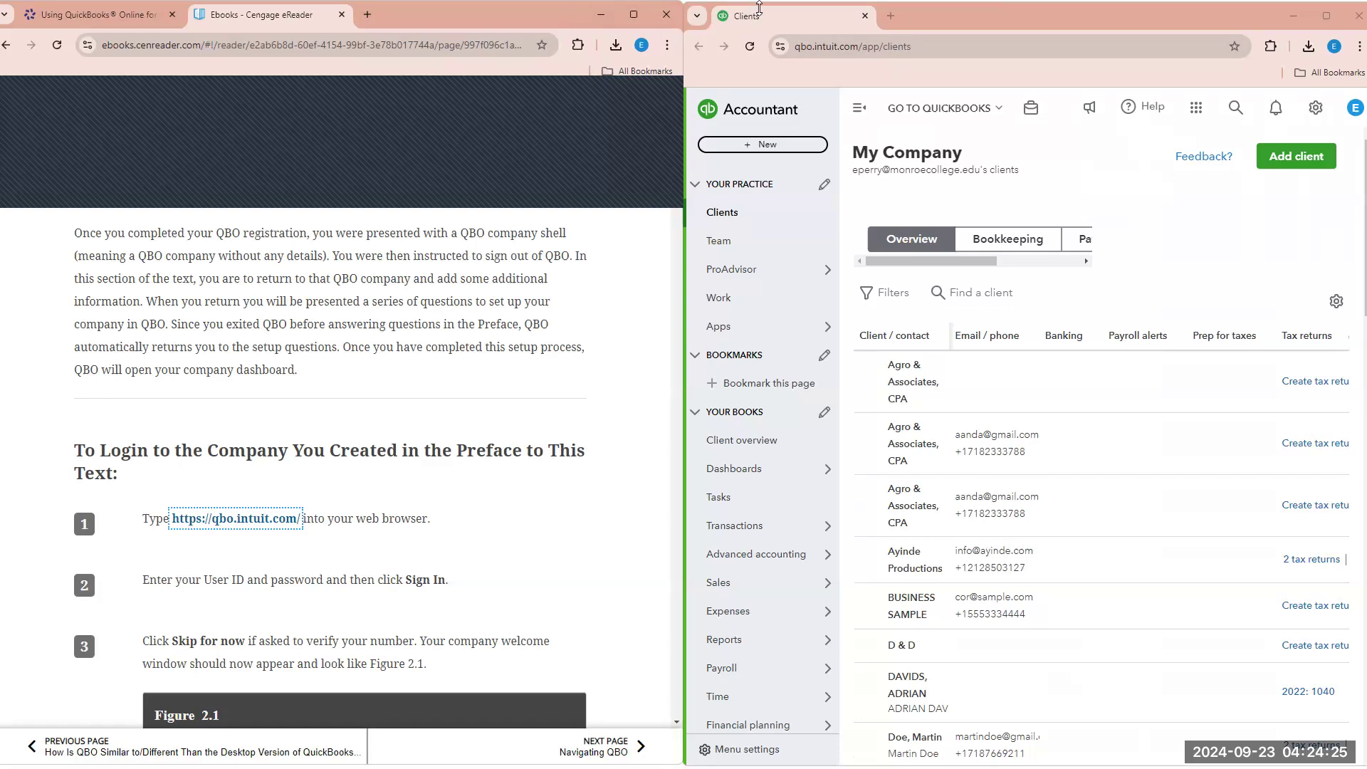
click(865, 16)
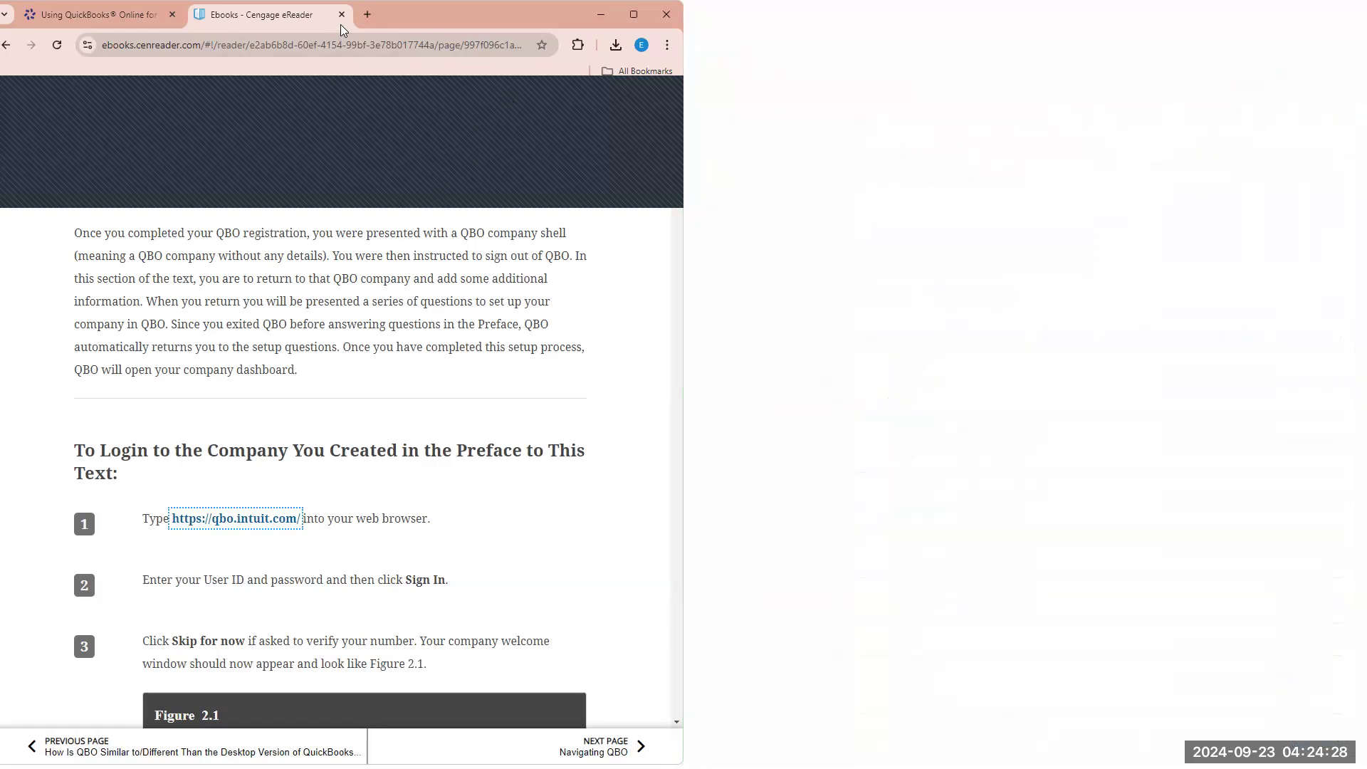
Search the web for "ya" in a new tab and try to detach the results into a separate window
click(365, 17)
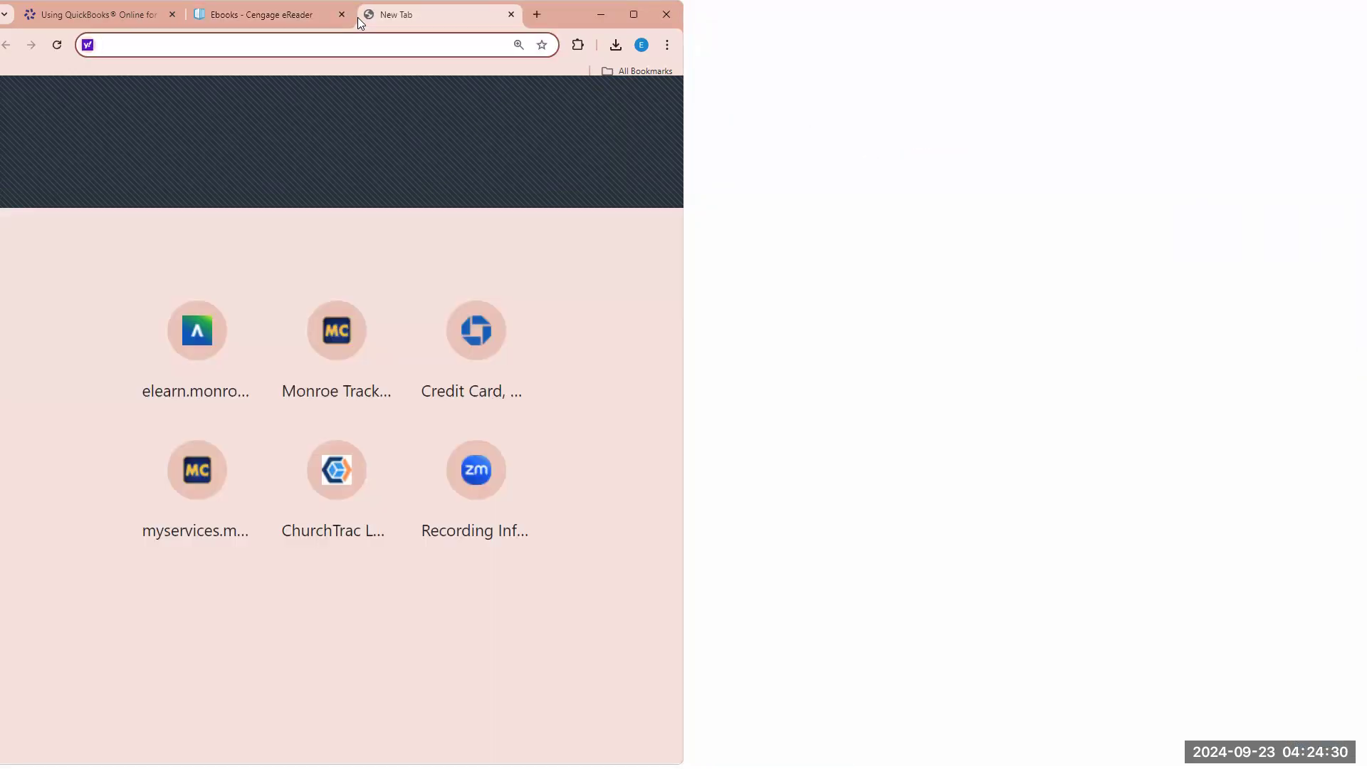
text(ya)
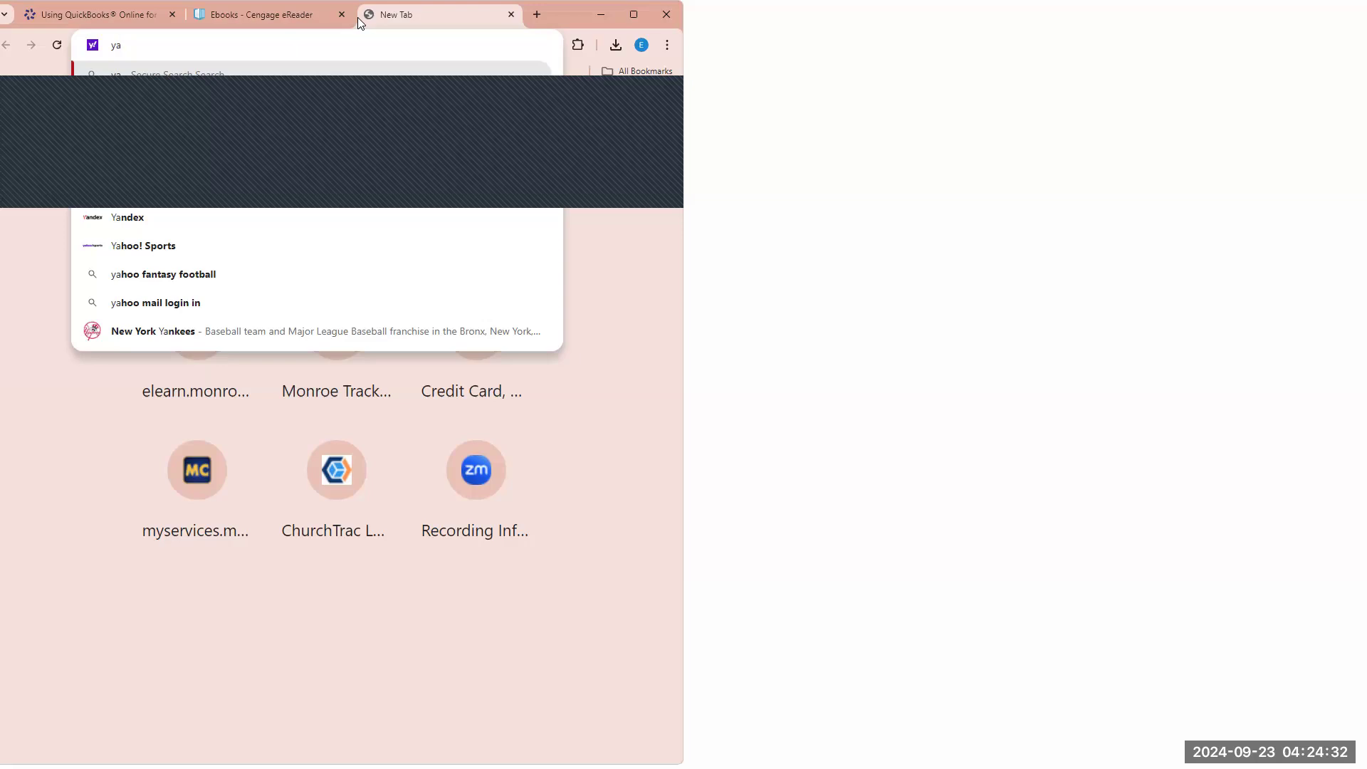
key(Return)
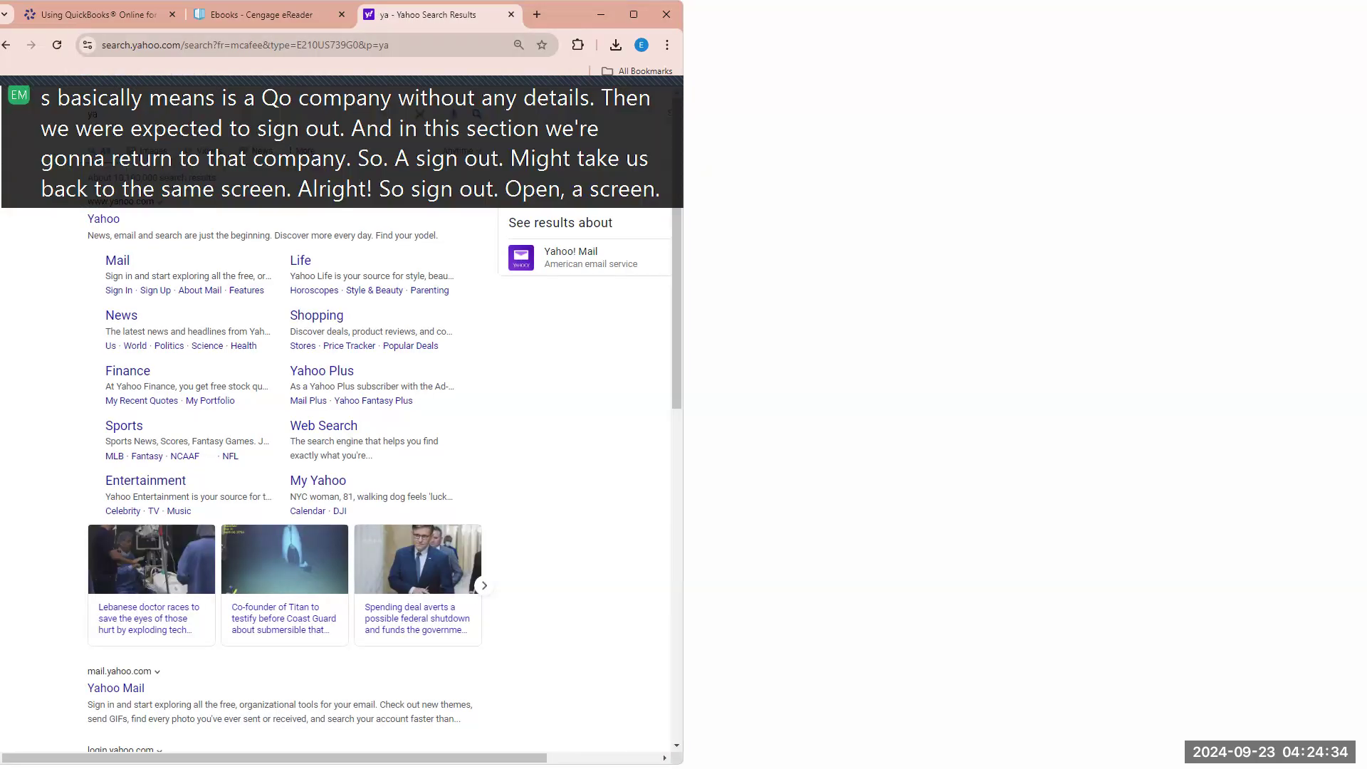
drag(418, 19, 428, 64)
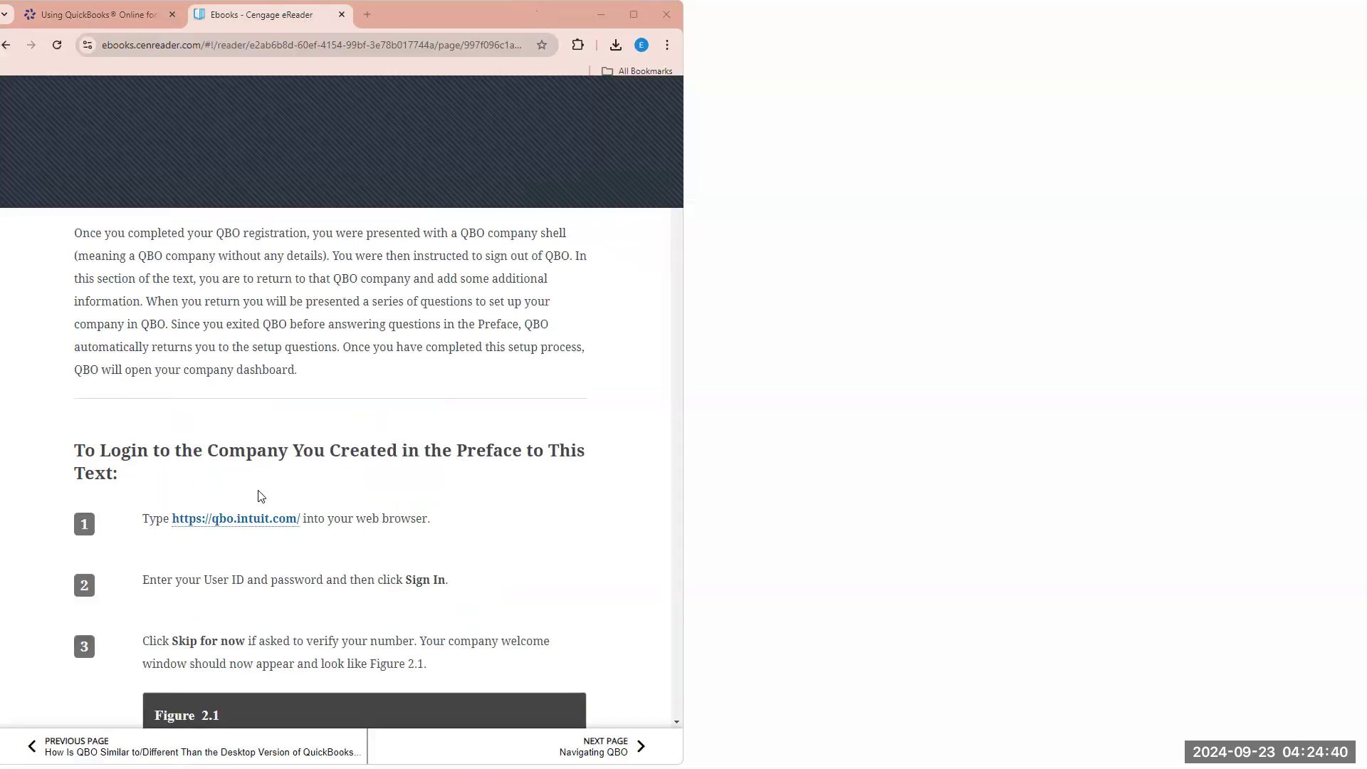
scroll(263, 463, down, 1)
click(262, 454)
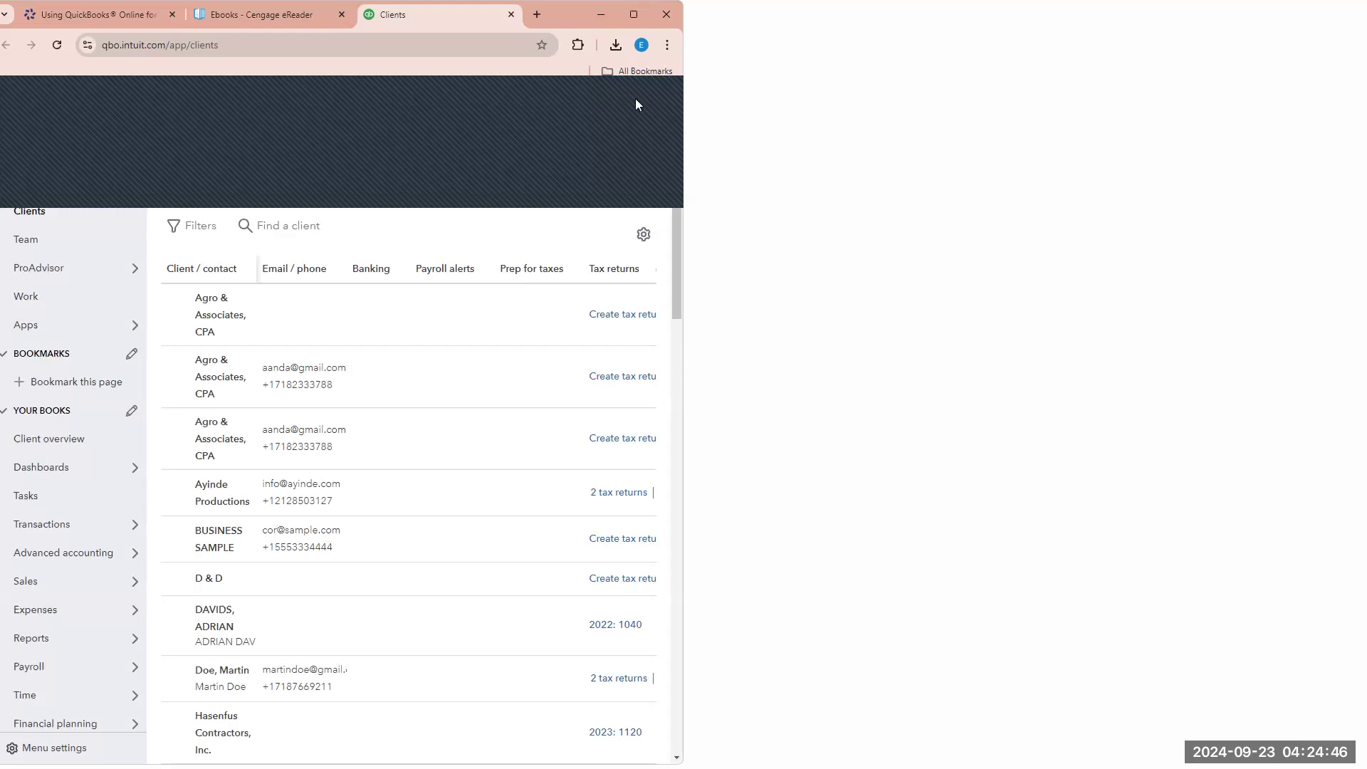
click(652, 109)
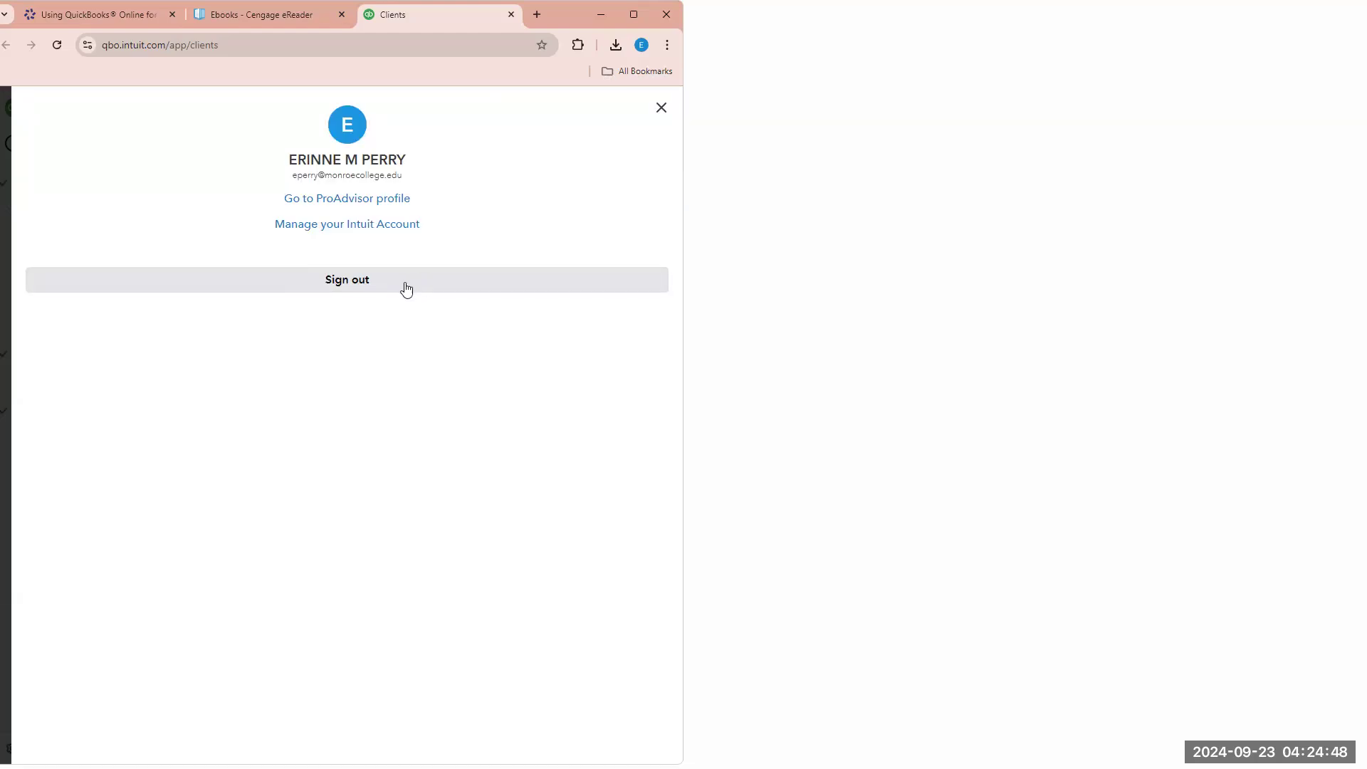
click(384, 279)
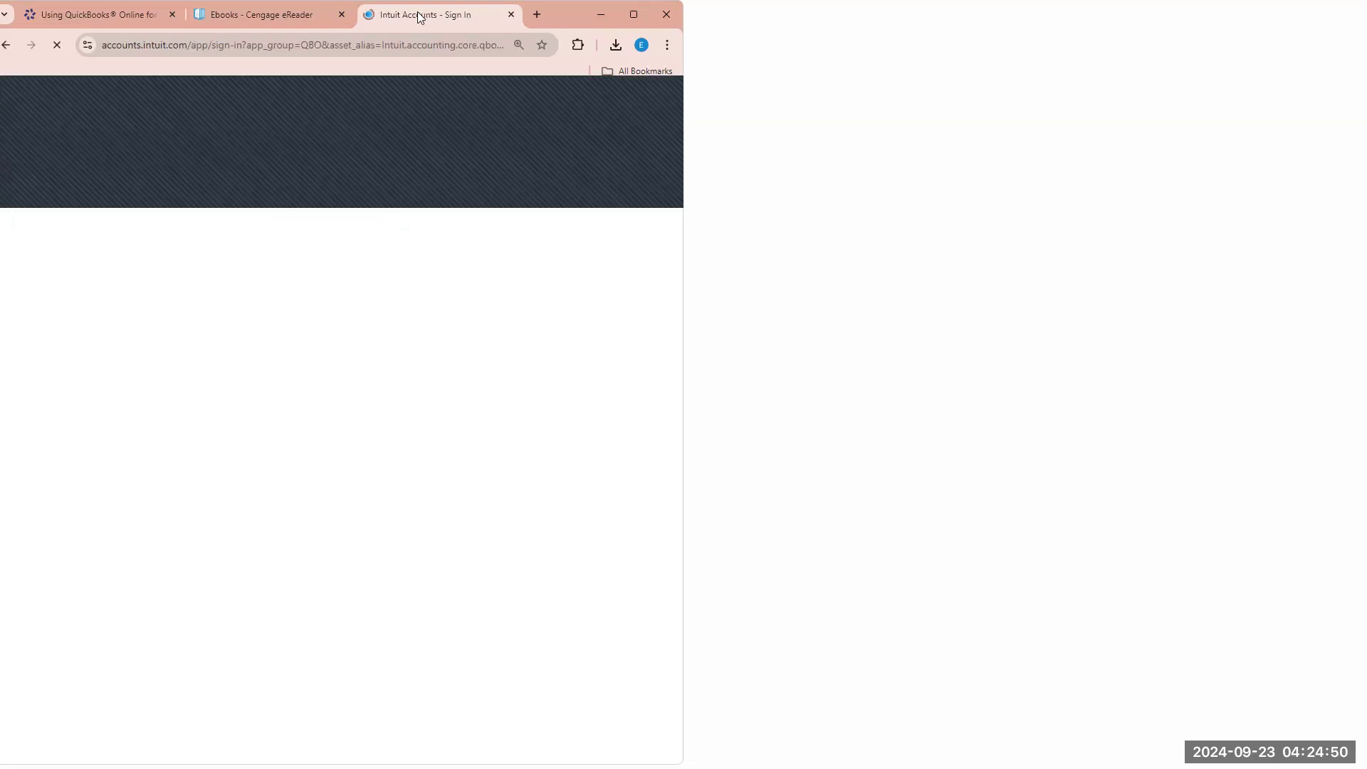
Detach the Intuit sign-in page into its own window beside the textbook and submit the student account's e-mail address
drag(423, 19, 770, 17)
click(954, 320)
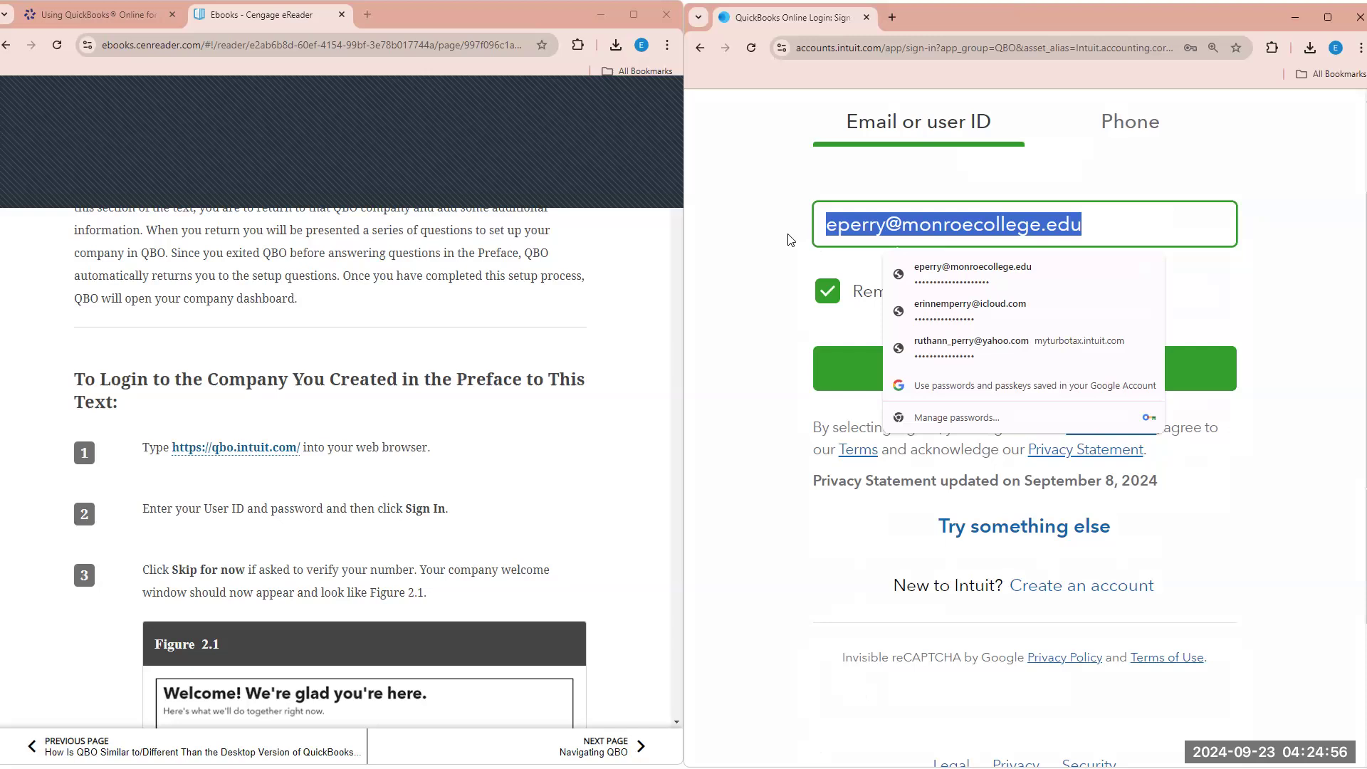
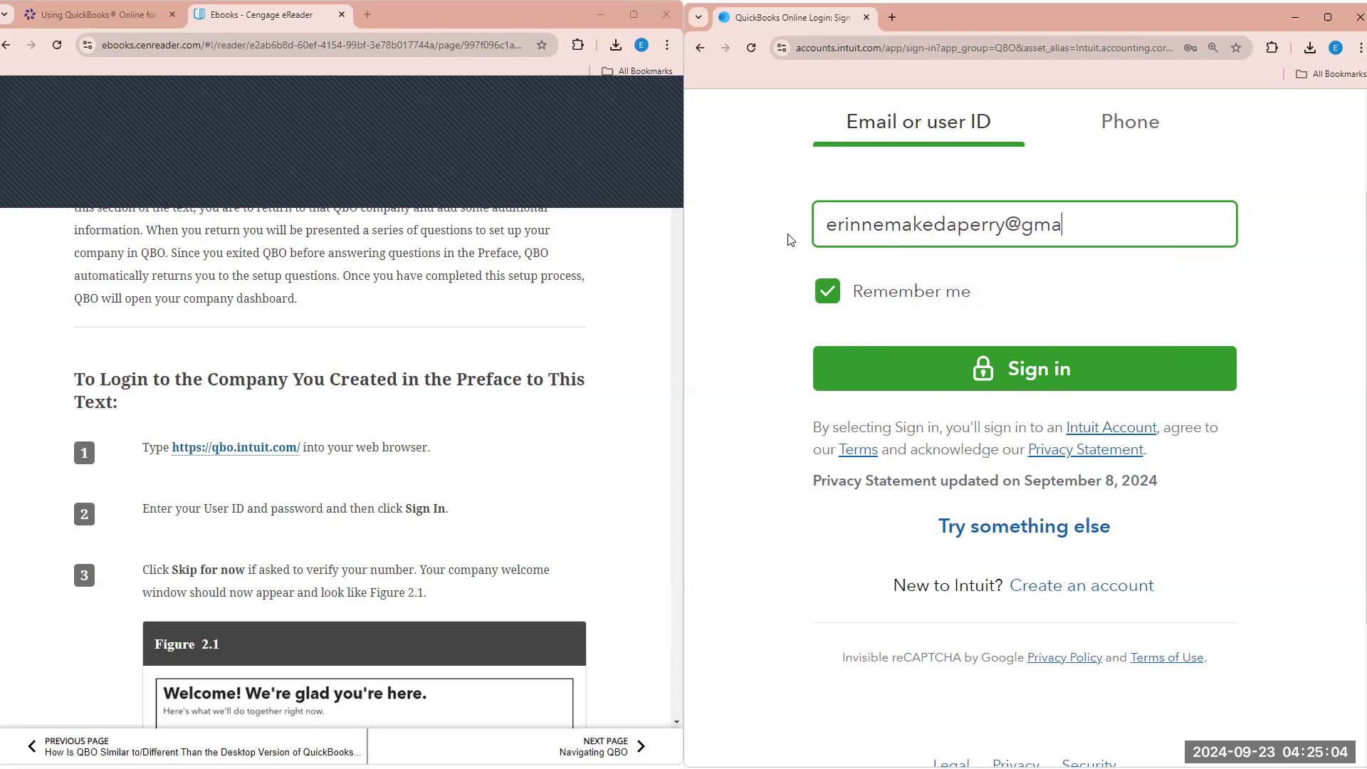
click(930, 371)
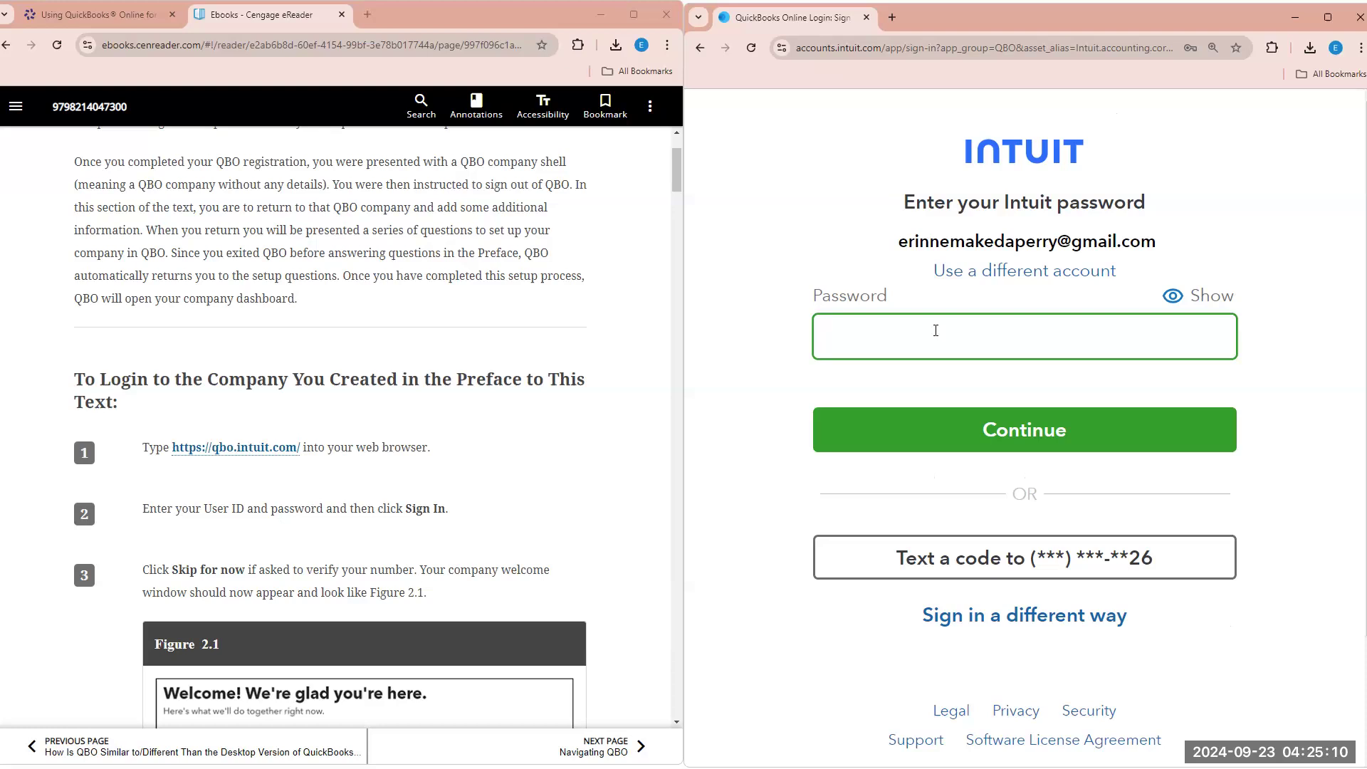
Enter the Intuit account password to sign in, and decline saving it in the browser
text(******)
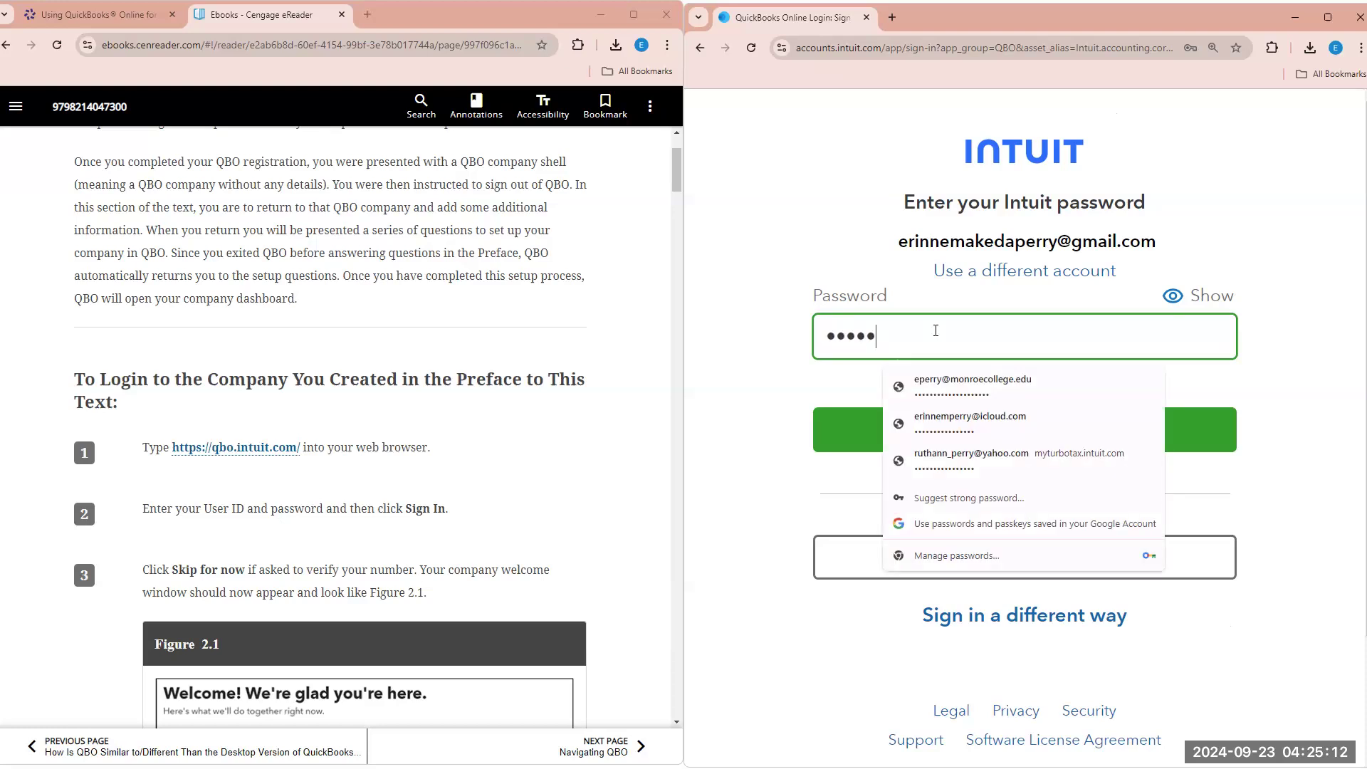
text(****)
key(Return)
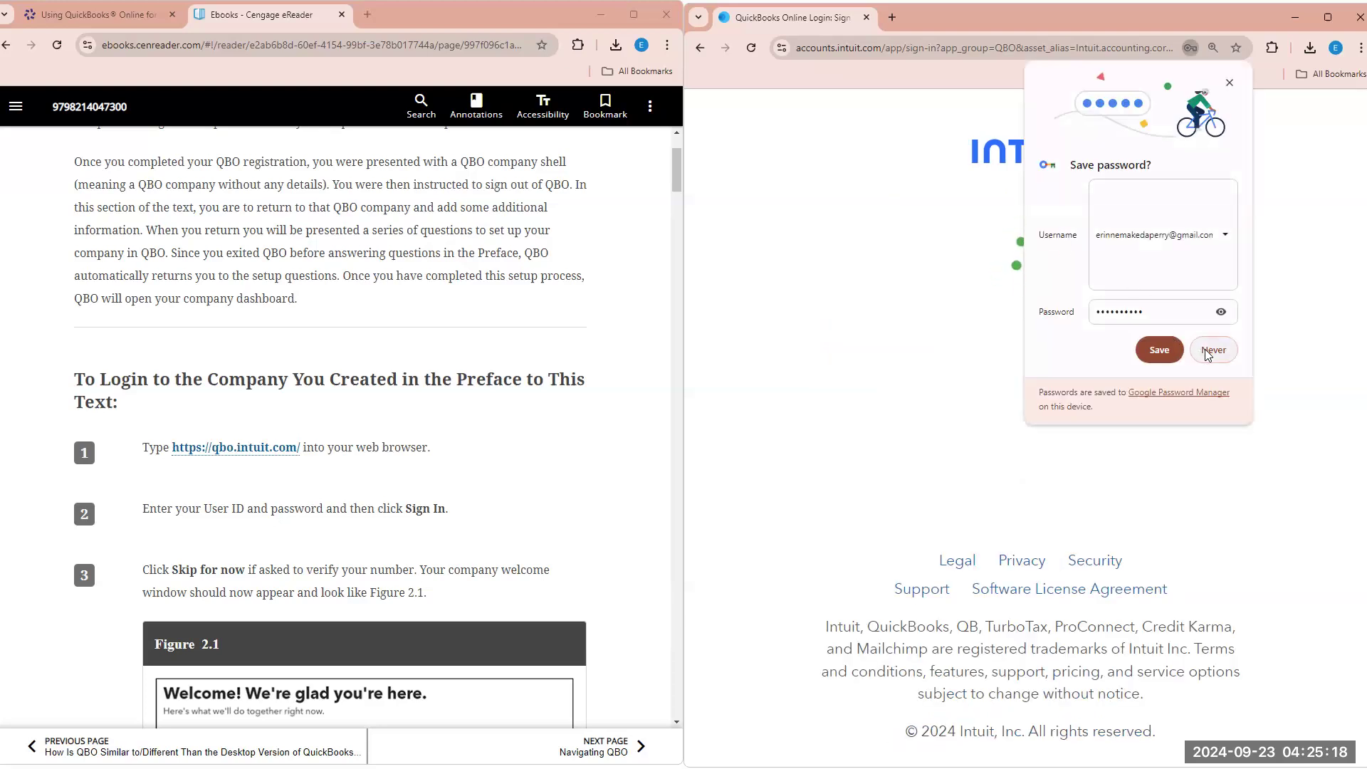
click(1205, 349)
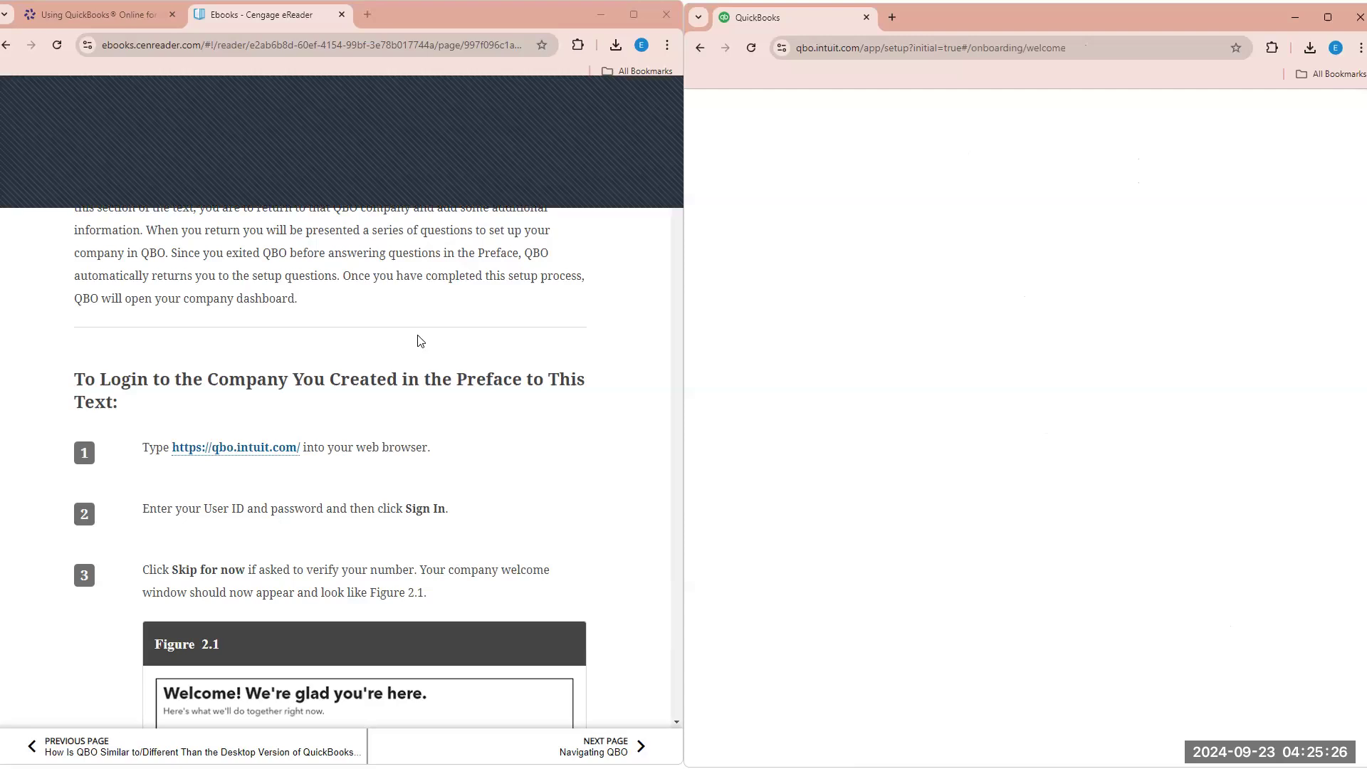
Follow the textbook's login steps 1 to 3 through Figure 2.1 and start the QuickBooks company setup
click(276, 450)
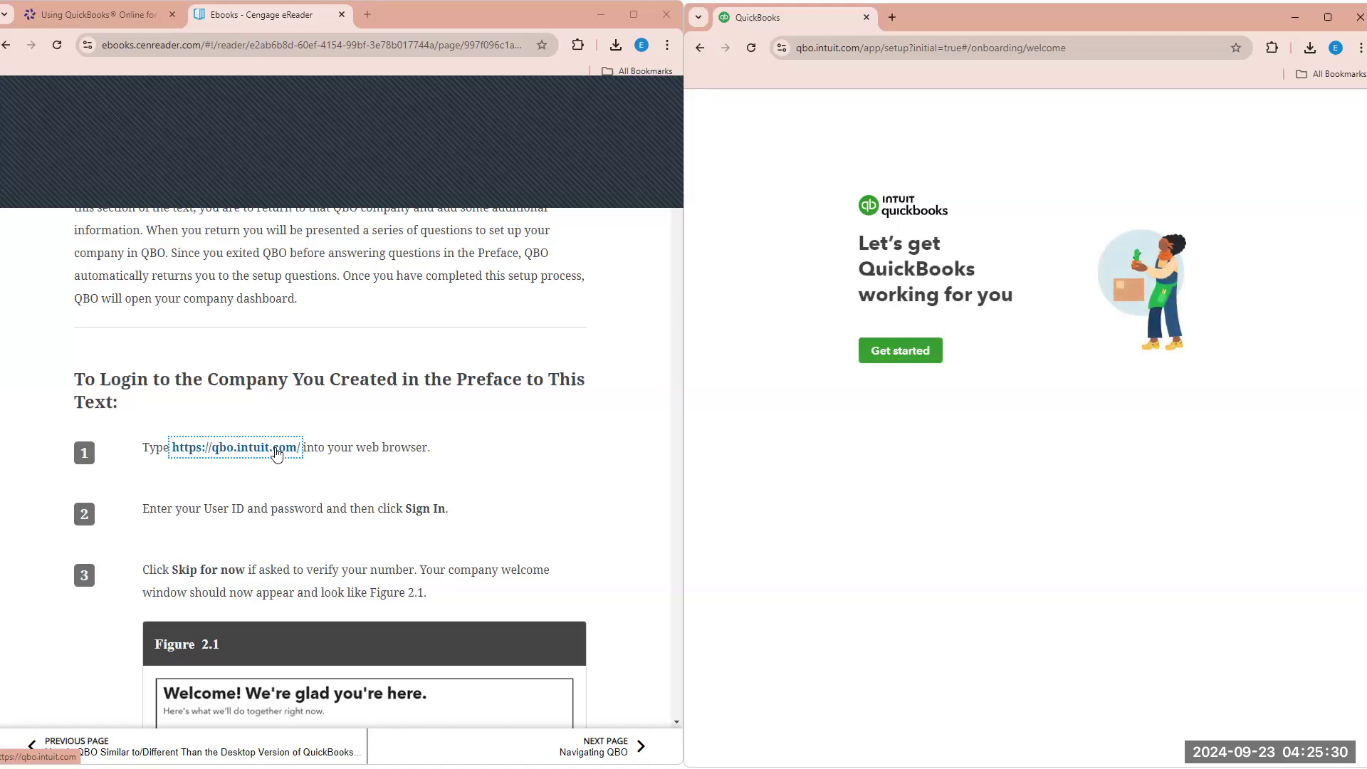
scroll(304, 444, down, 1)
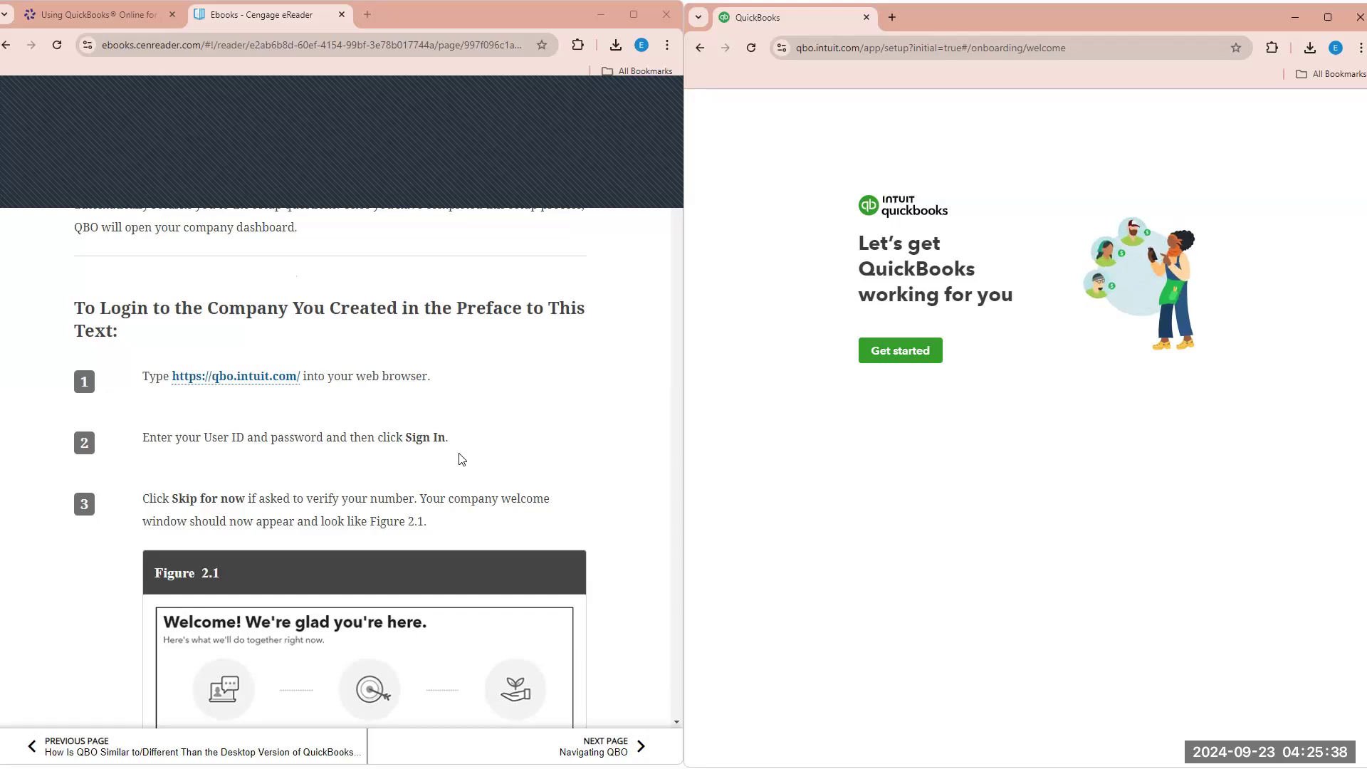
scroll(214, 359, down, 2)
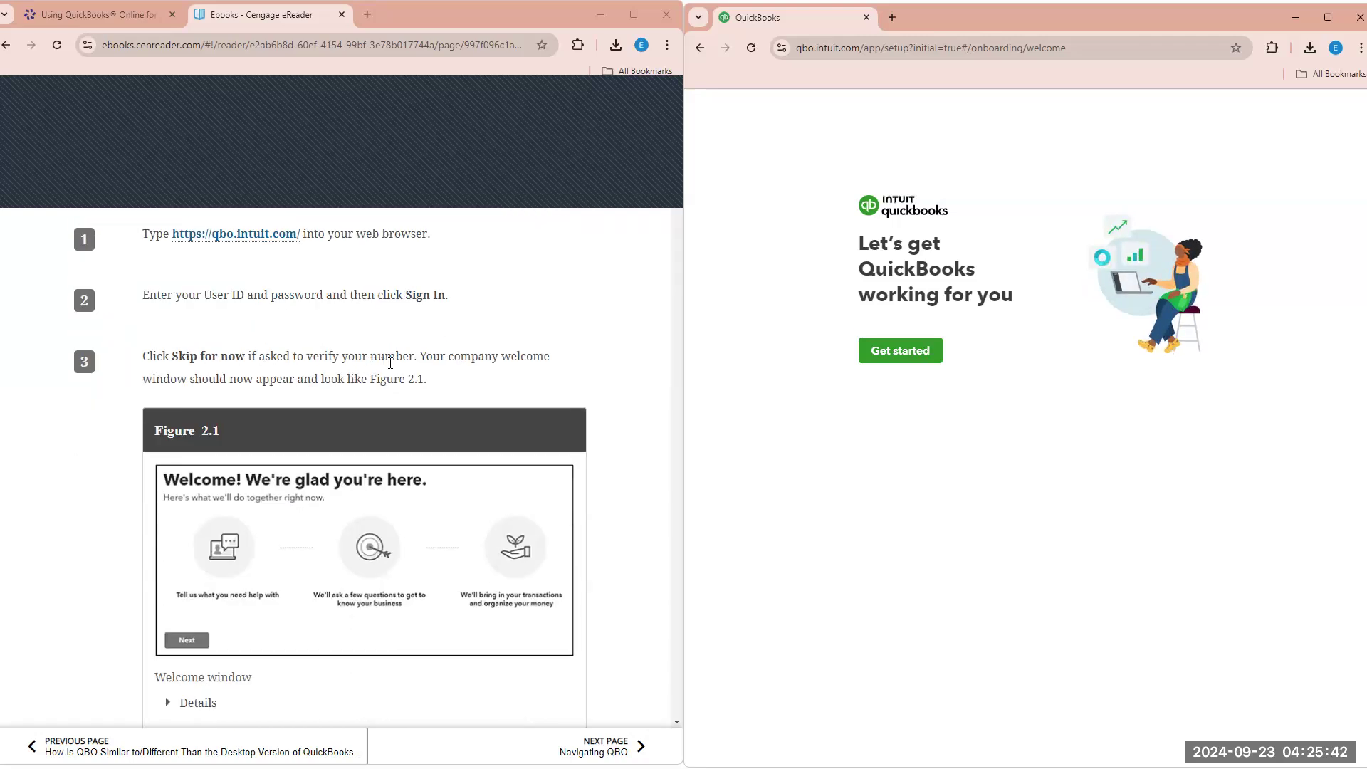
scroll(385, 338, down, 1)
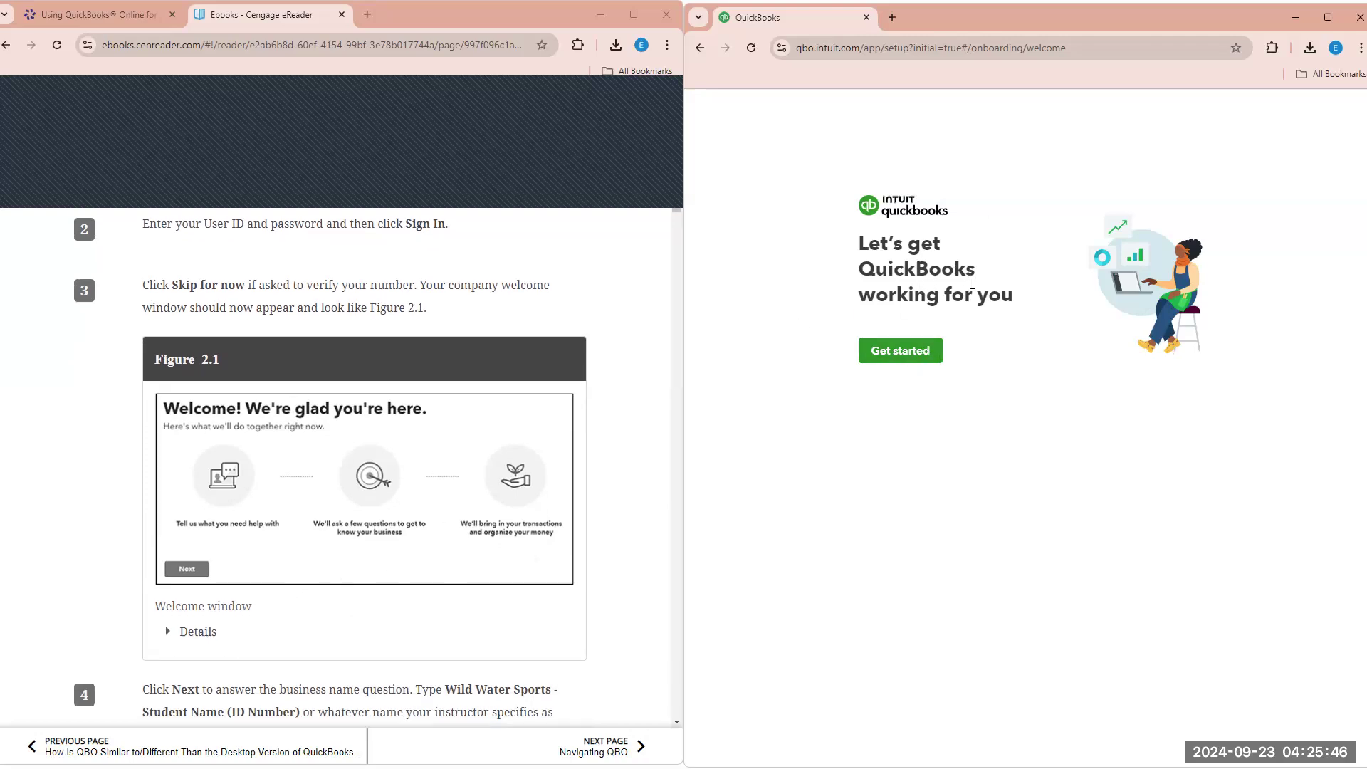
click(903, 351)
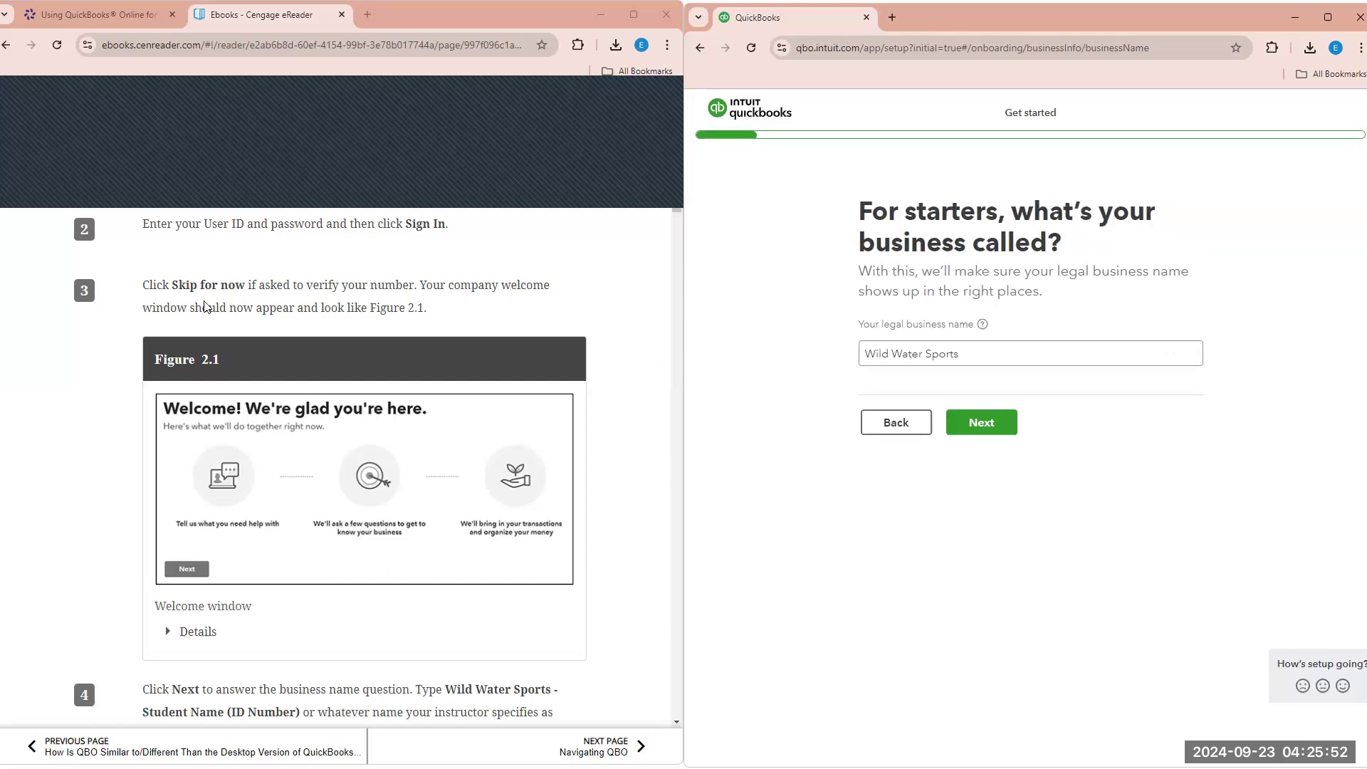
Follow textbook step 4 and set the legal business name to "Wild Water Sports - EMP"
scroll(207, 338, down, 1)
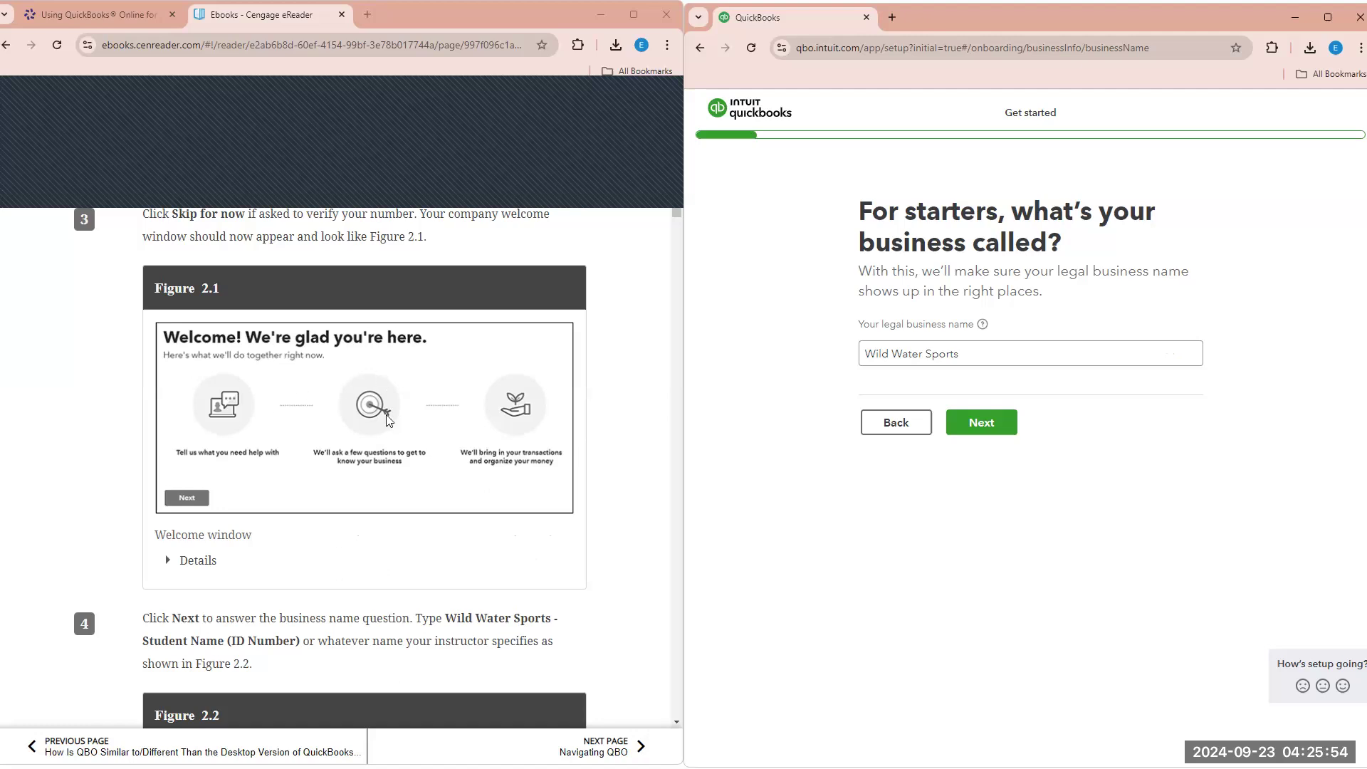
scroll(372, 426, down, 3)
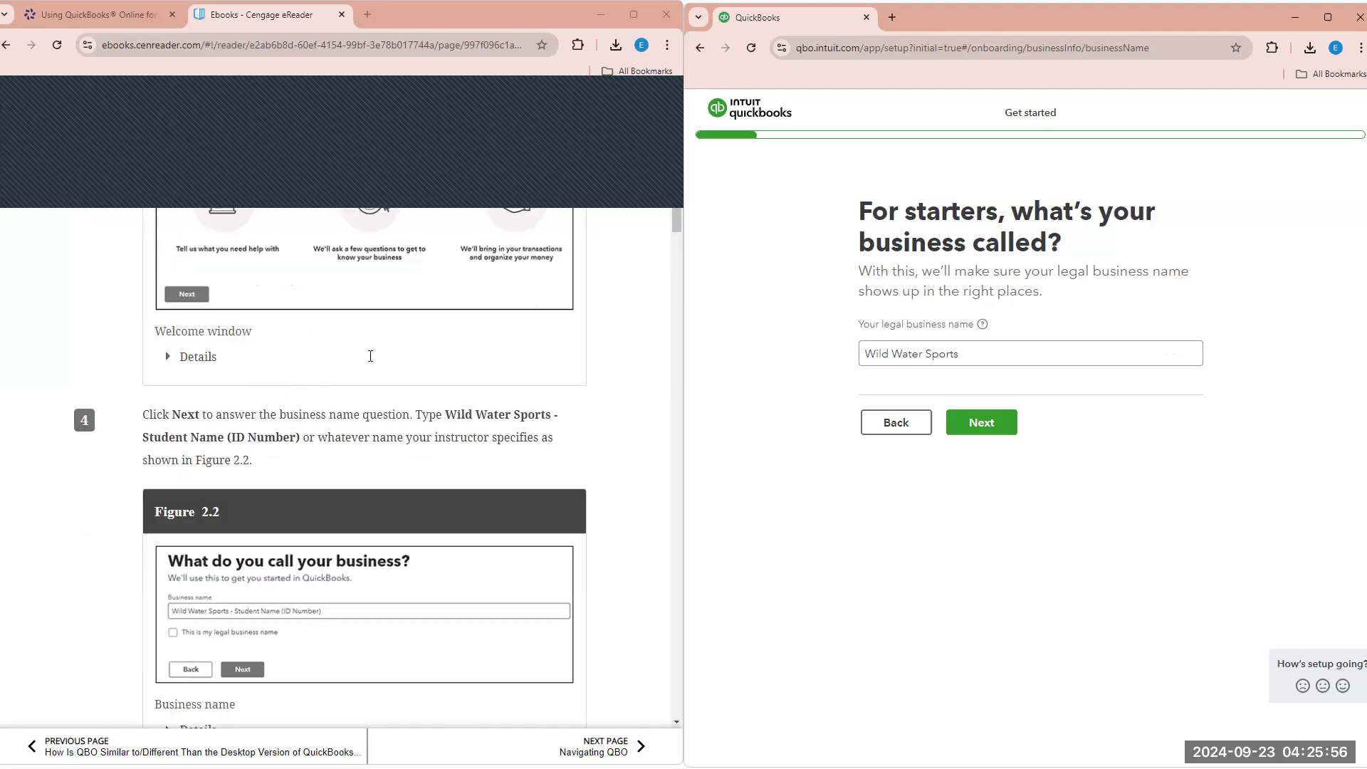
scroll(369, 354, down, 1)
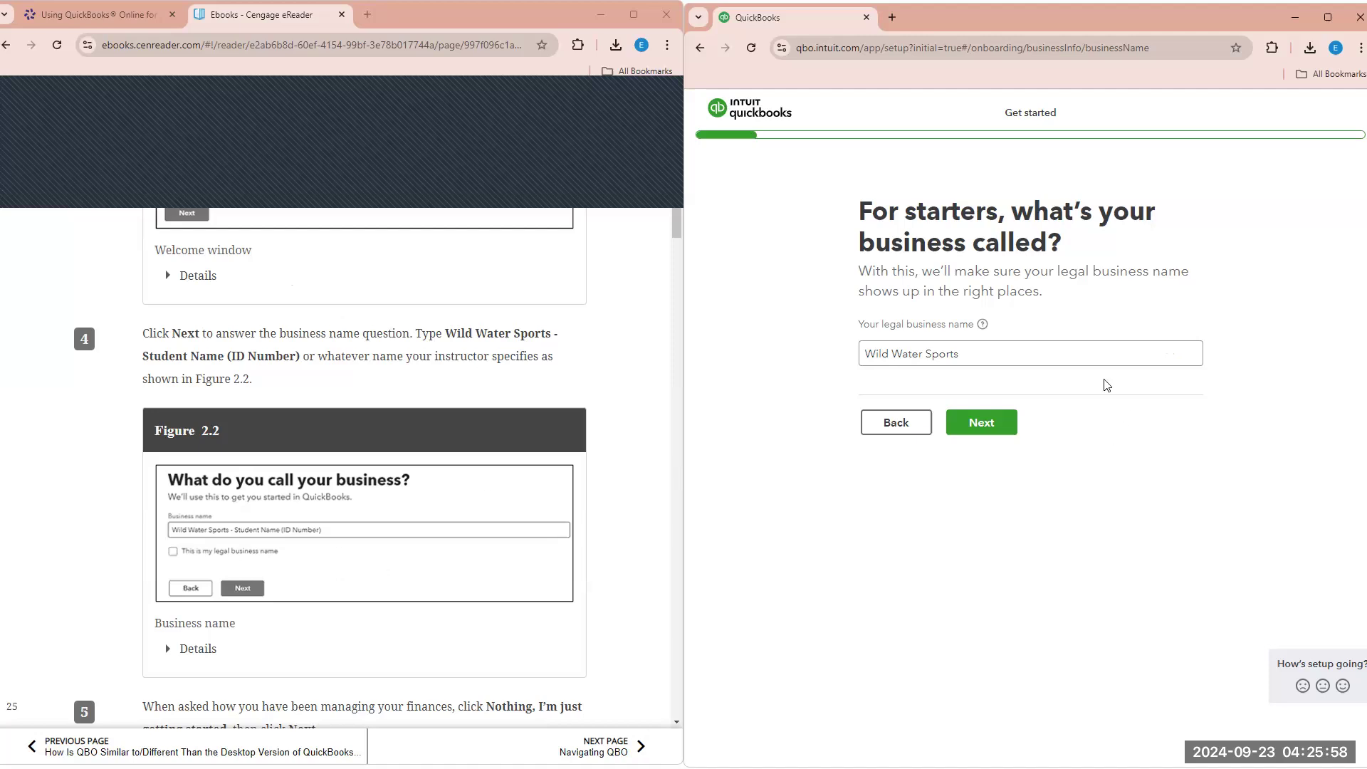
click(1066, 358)
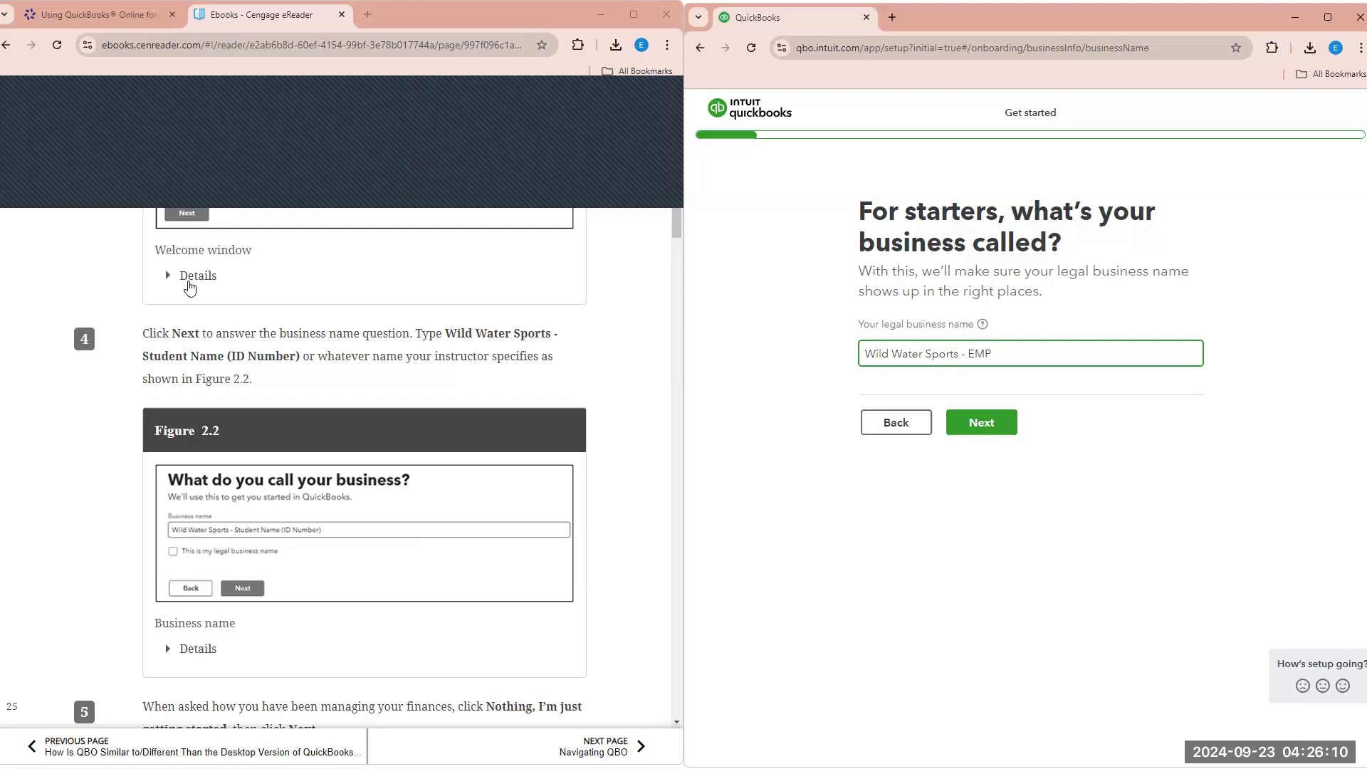
Check the detailed descriptions of Figures 2.1 and 2.2 in the textbook and submit the business name
click(198, 276)
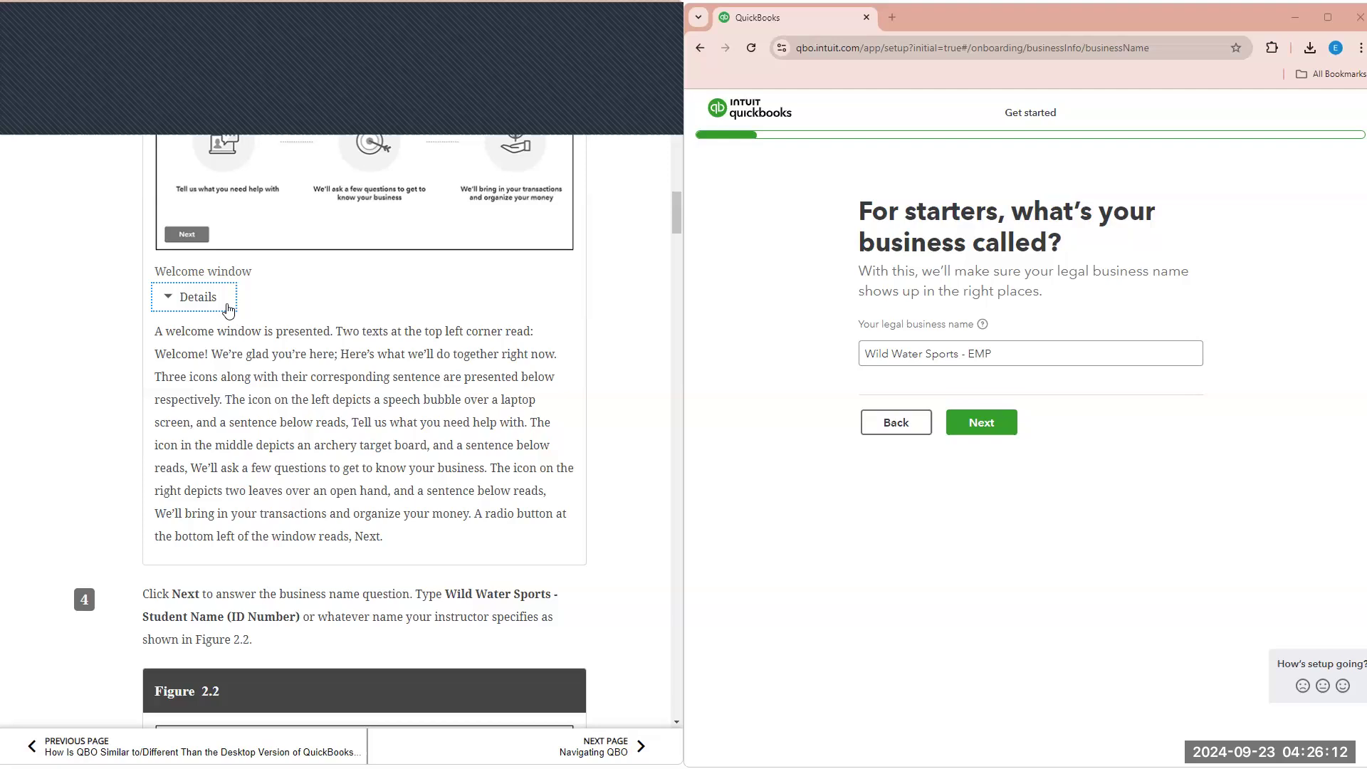
click(202, 299)
scroll(208, 525, down, 2)
click(208, 534)
scroll(208, 534, down, 3)
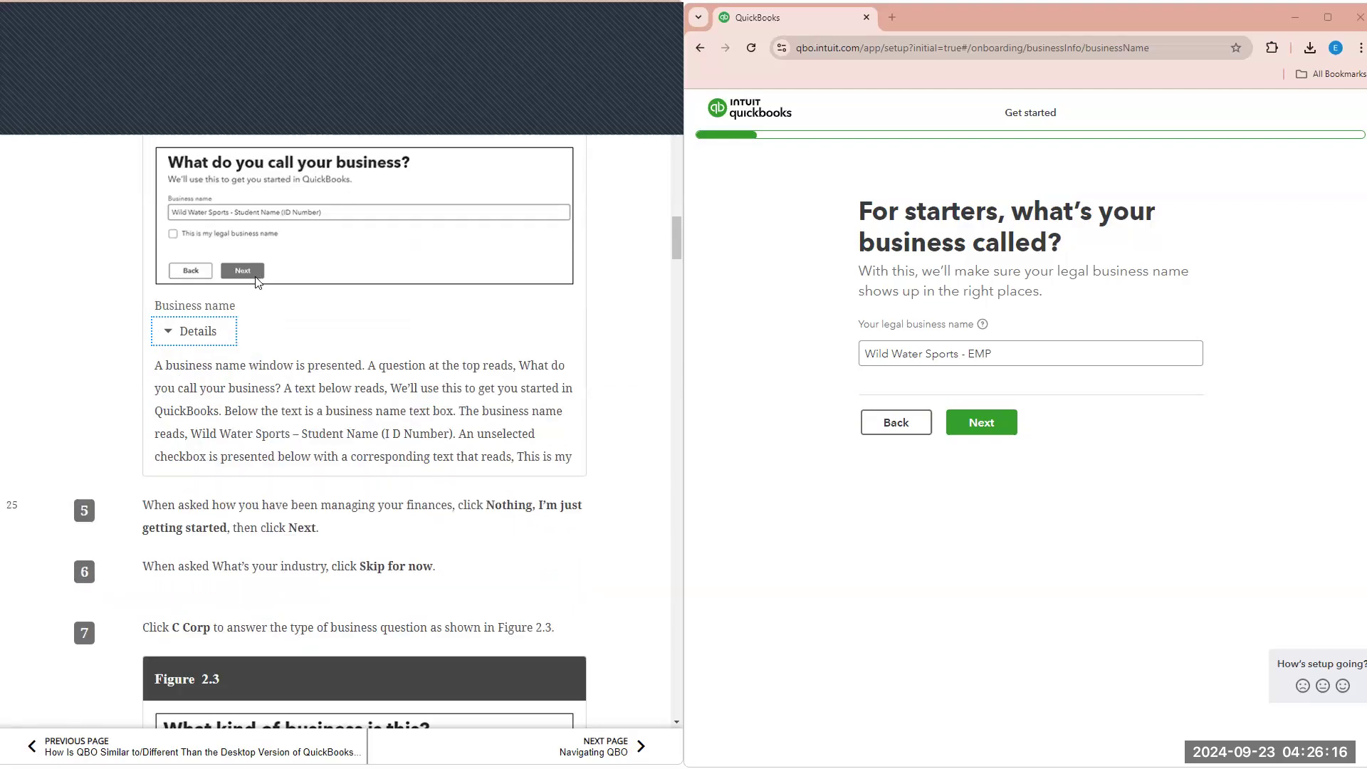
key(Return)
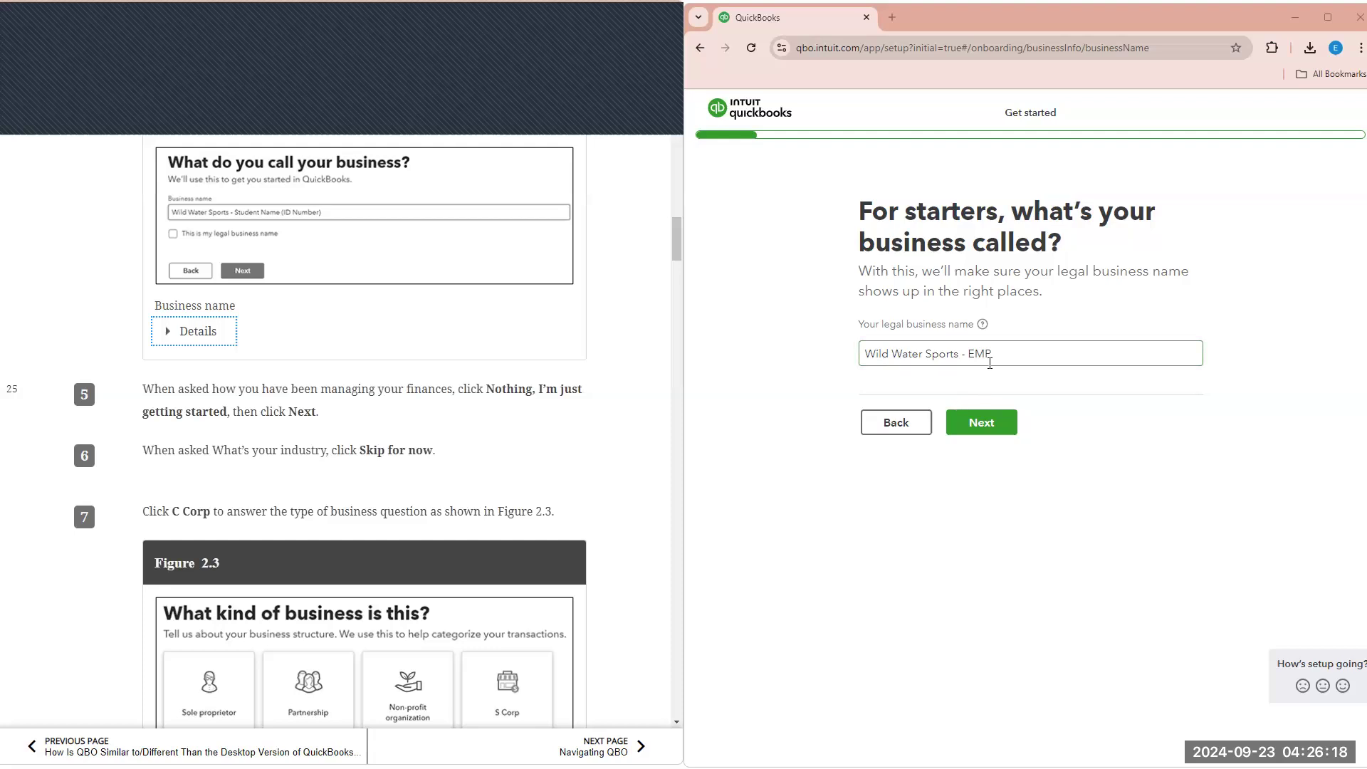
click(981, 423)
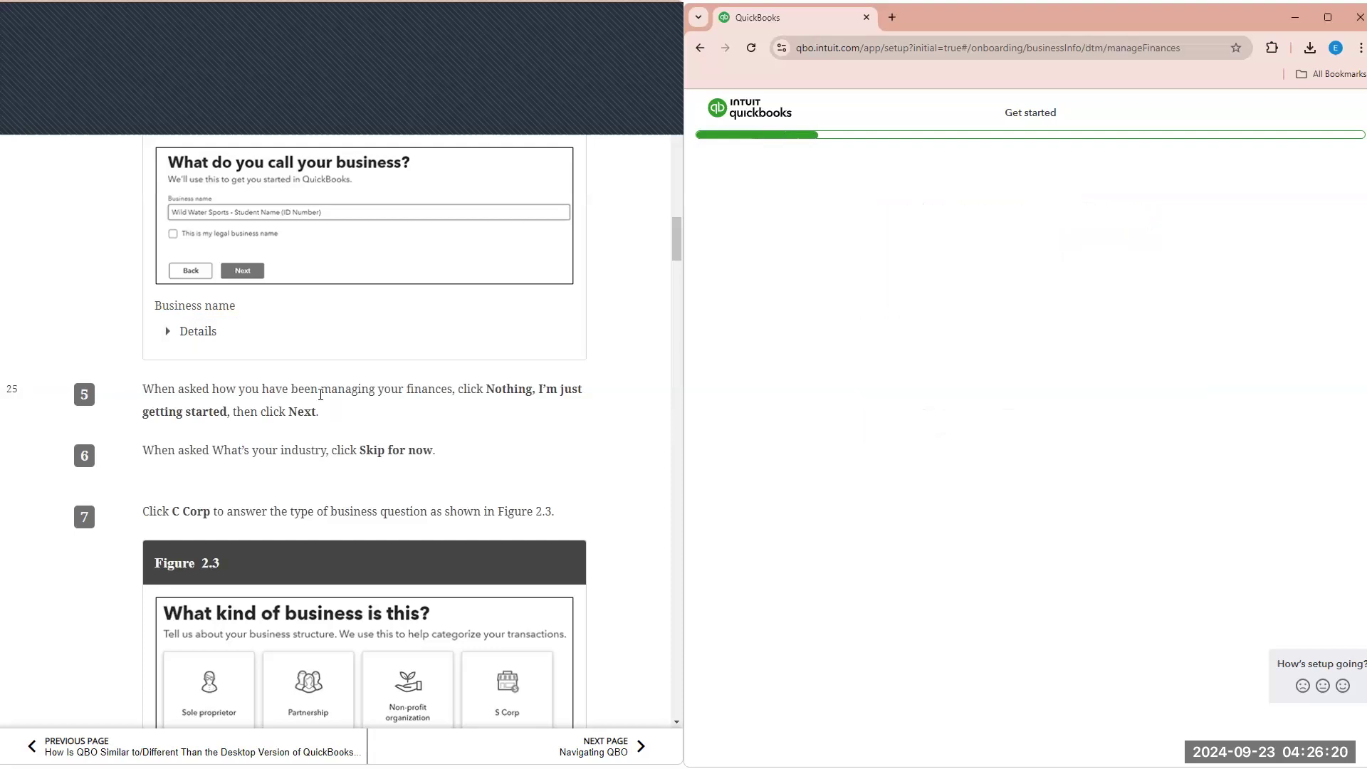
Answer what was used before QuickBooks with "Nothing, I'm new to this" and continue the setup
scroll(318, 394, down, 1)
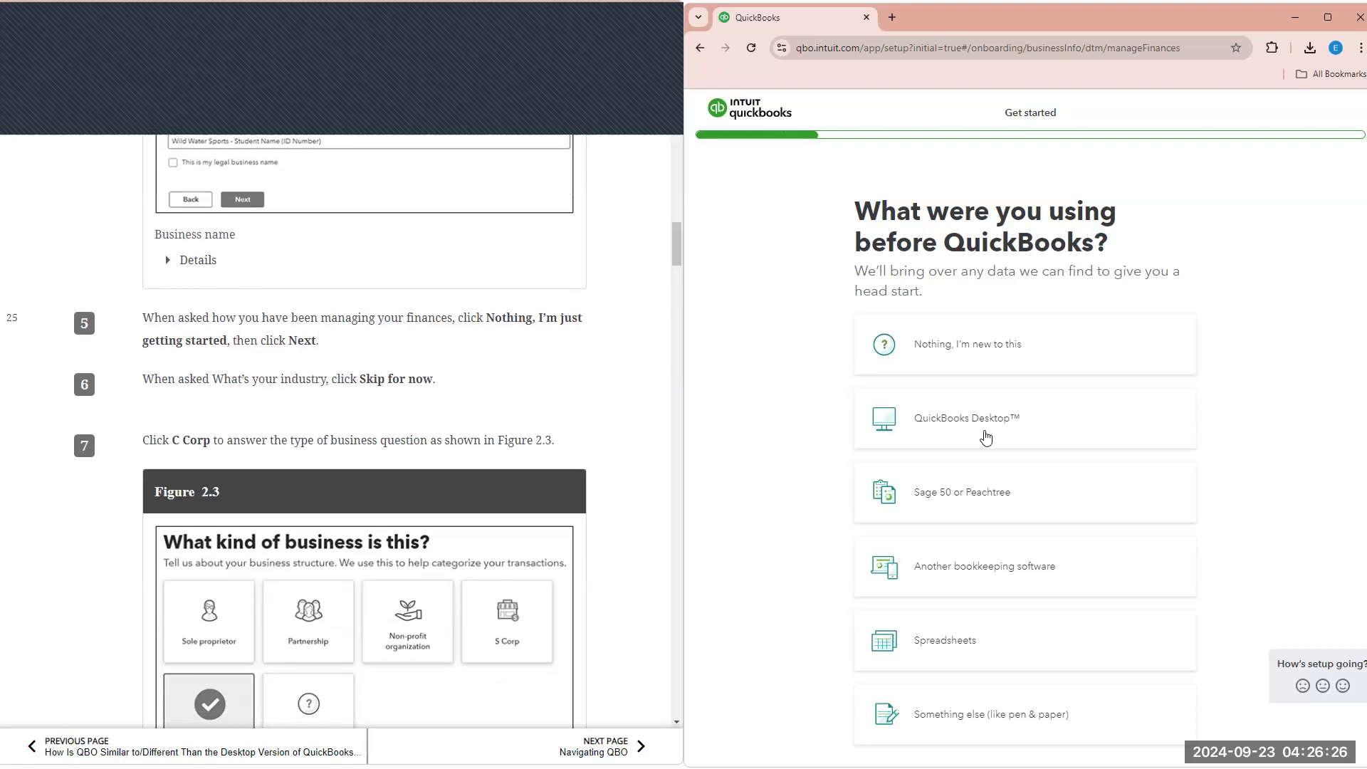
scroll(979, 520, down, 1)
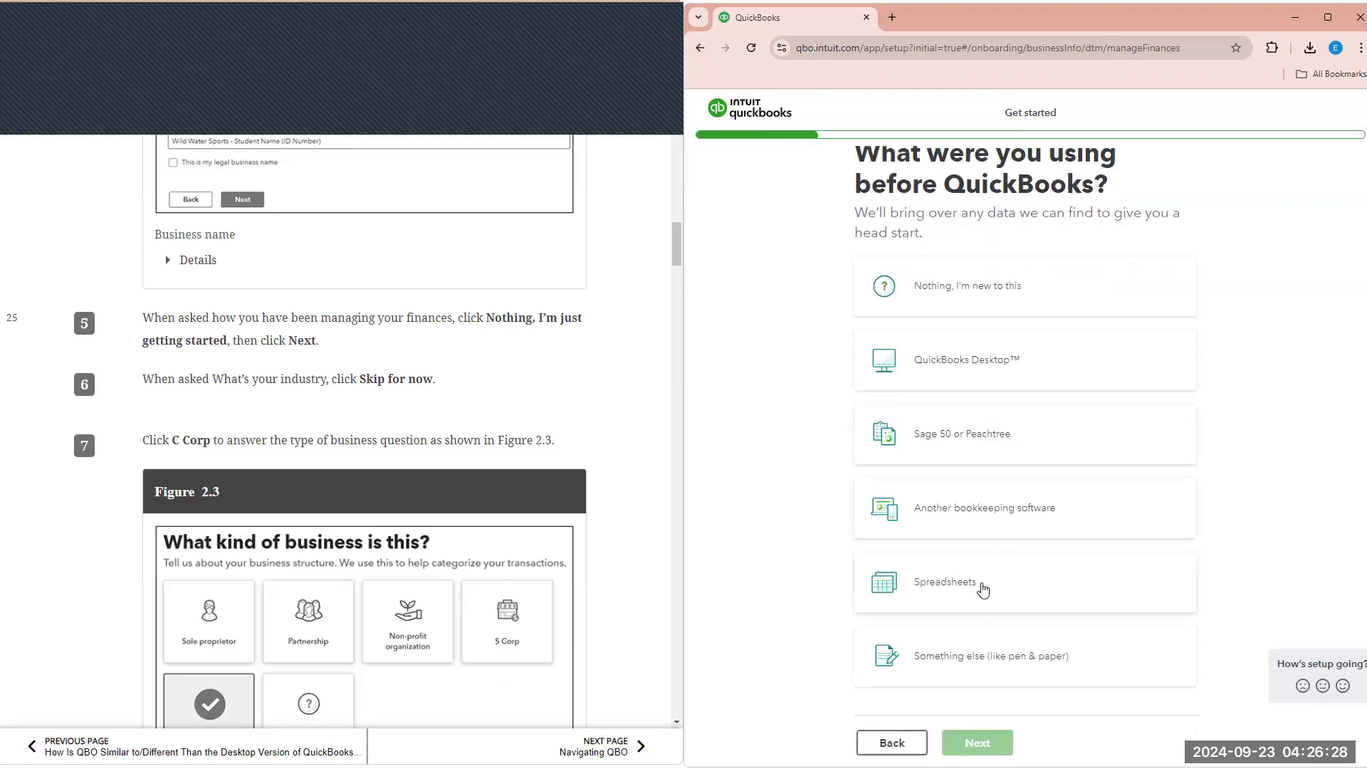
click(946, 301)
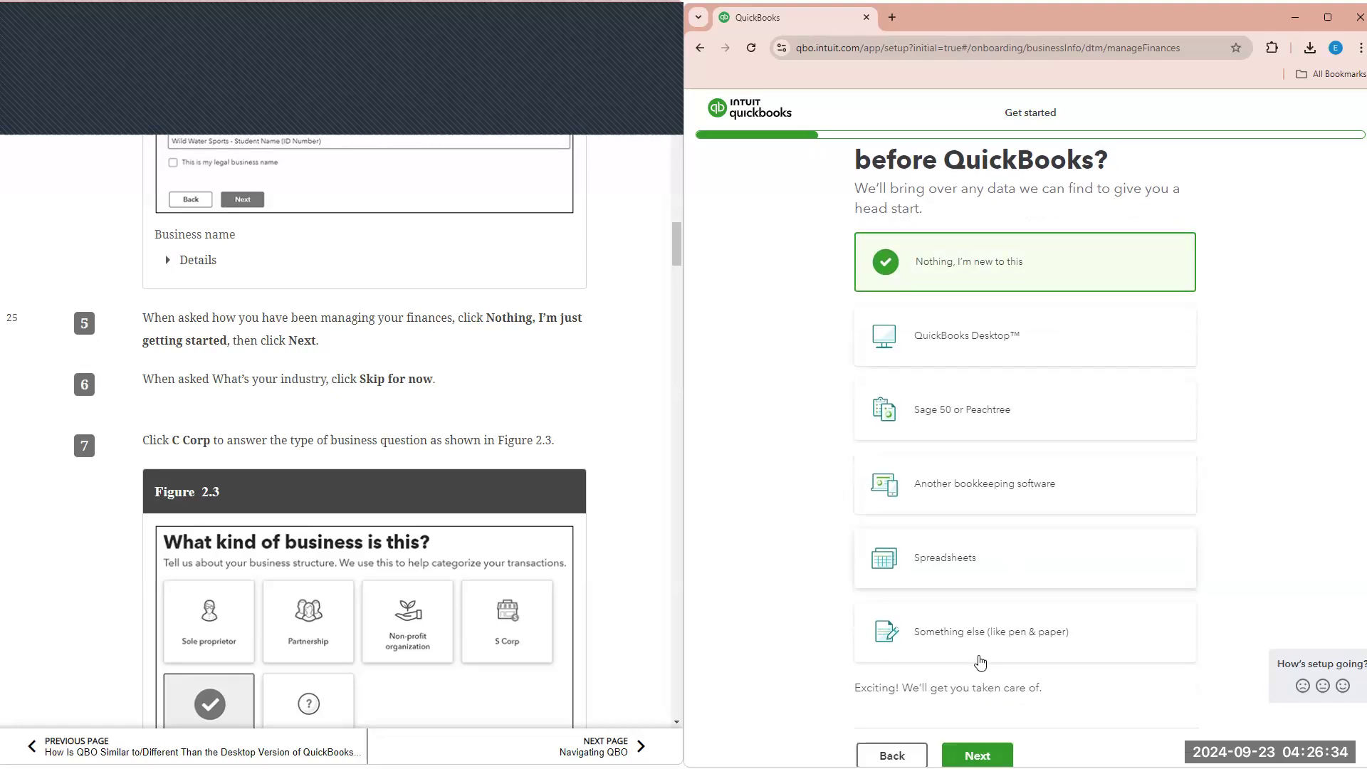
click(977, 742)
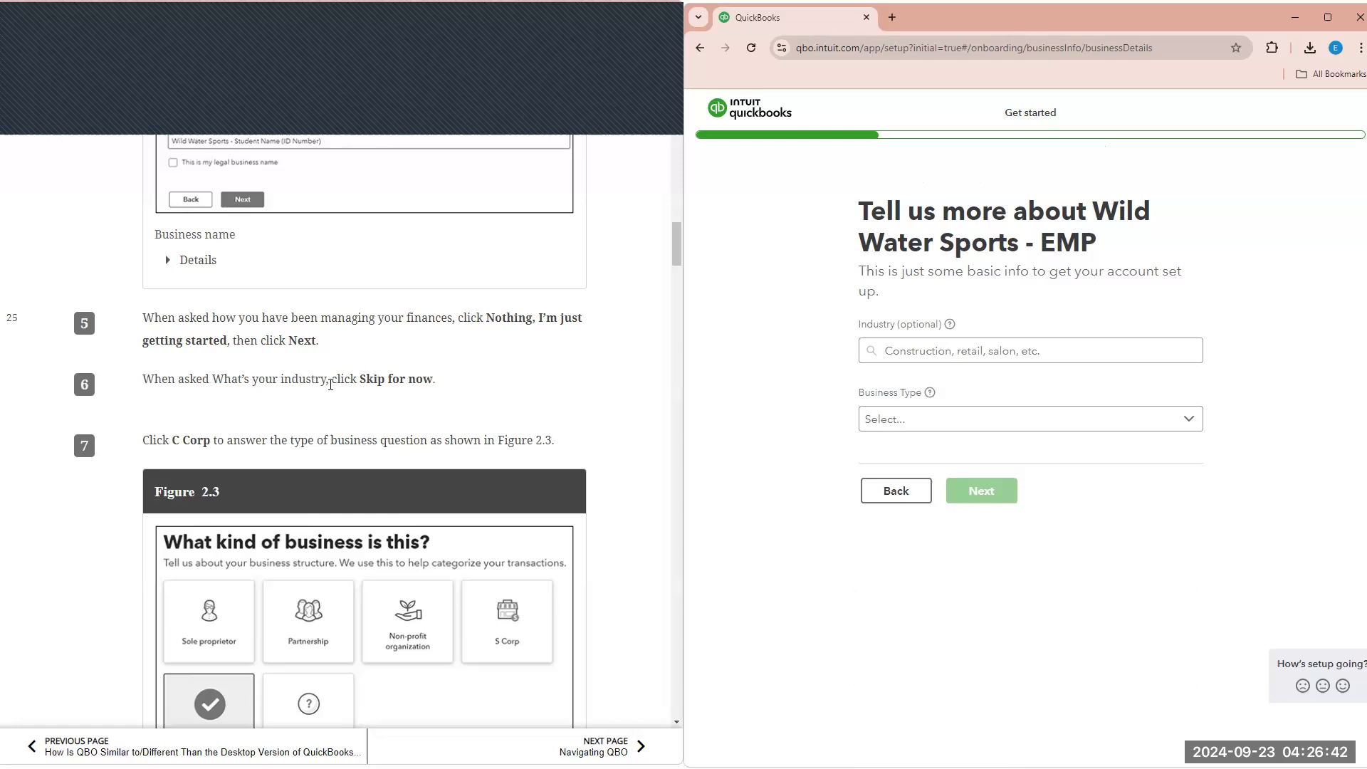
Leave the optional industry blank, set the business type to C Corp, and continue the setup
click(965, 348)
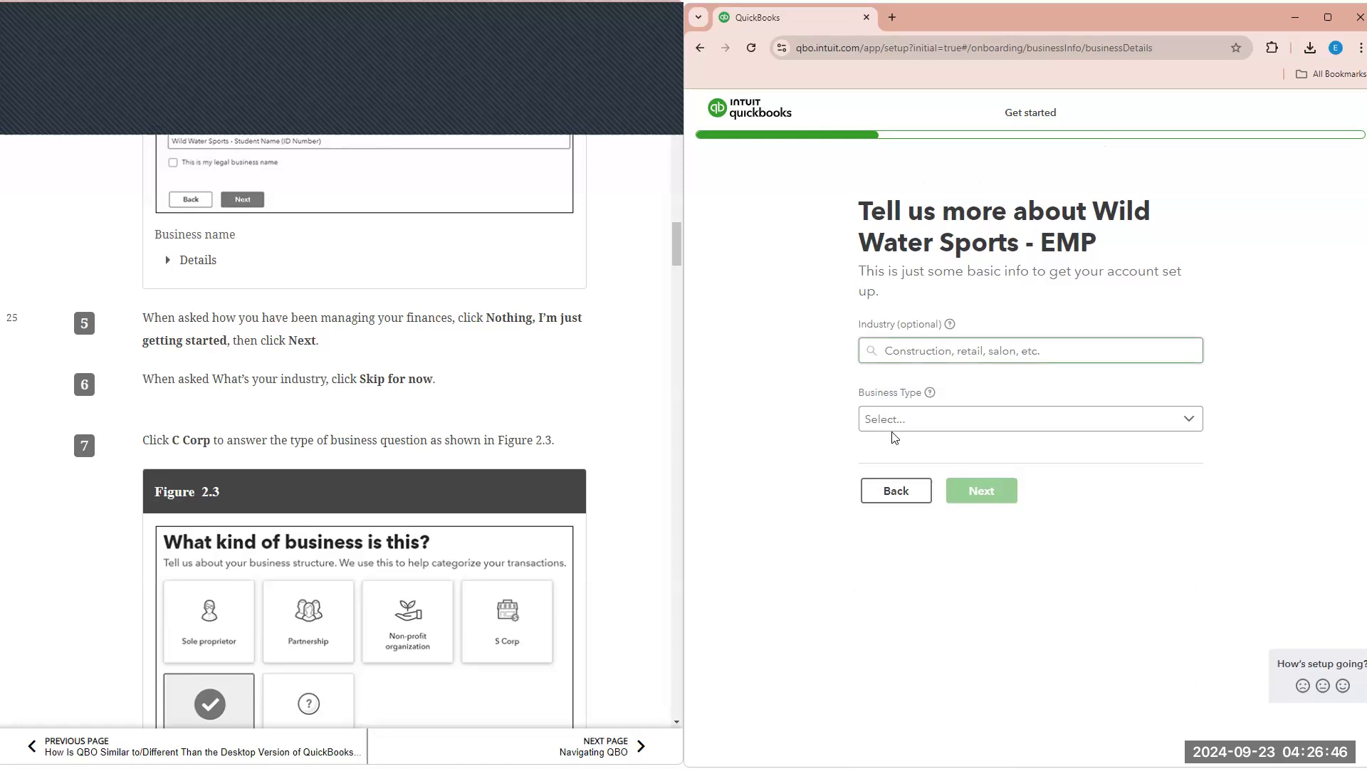
scroll(589, 506, down, 2)
click(951, 418)
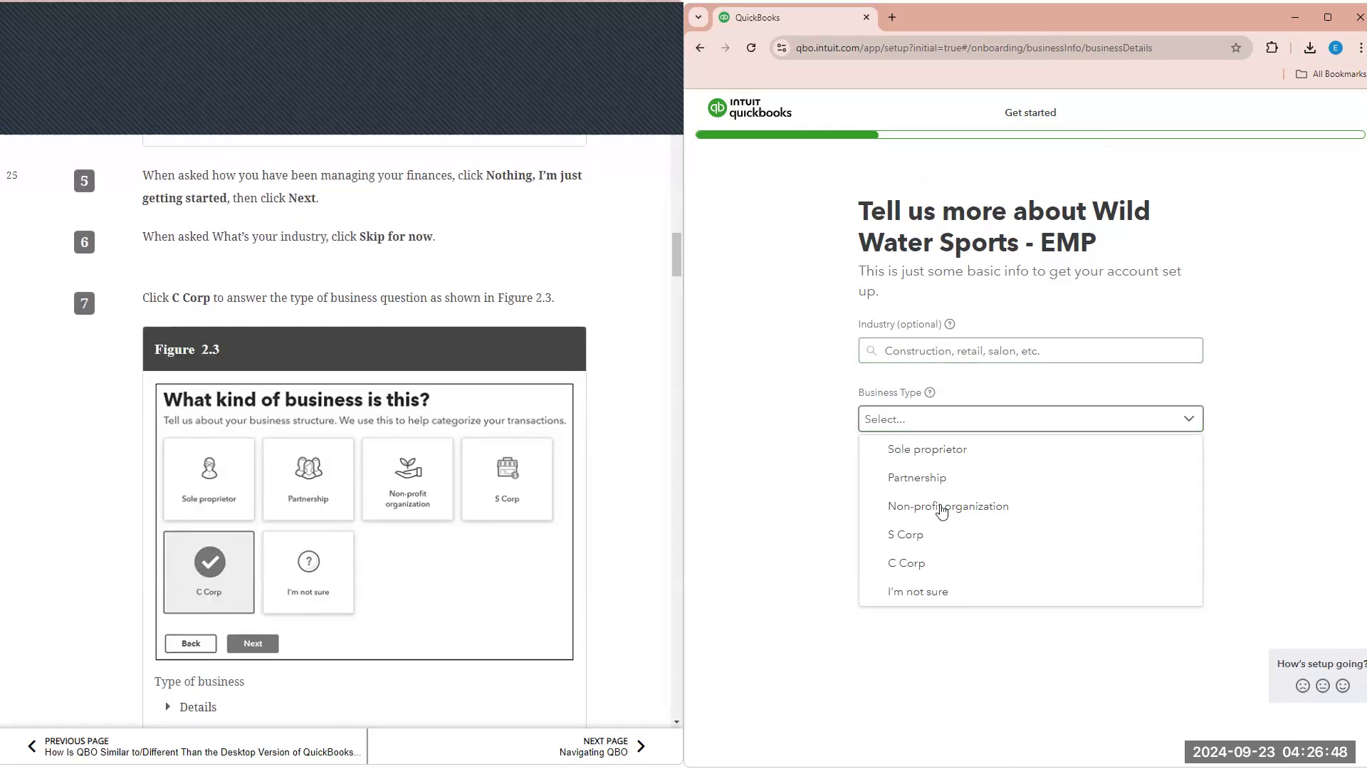
click(929, 563)
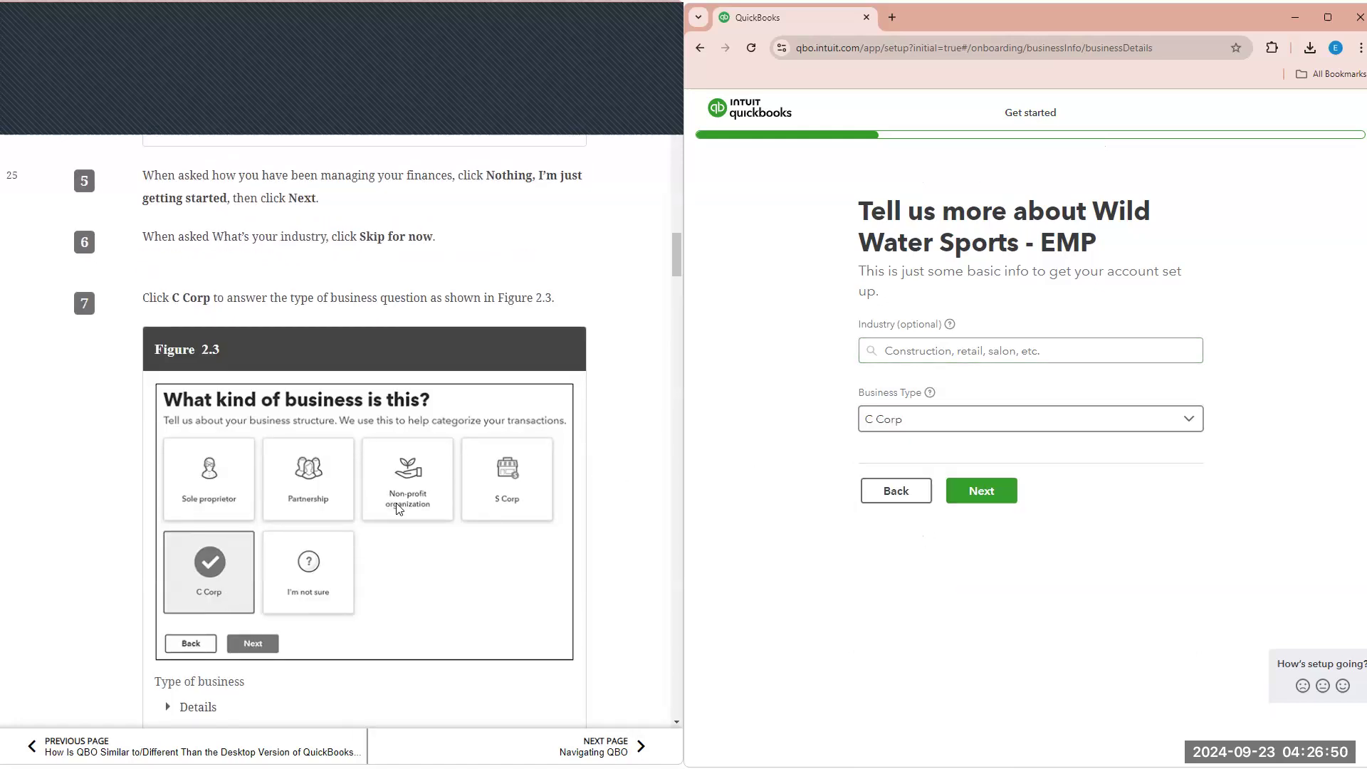
scroll(223, 589, down, 1)
click(980, 490)
Read textbook steps 8 and 9 about how the business makes money and which main role to choose
scroll(371, 486, down, 4)
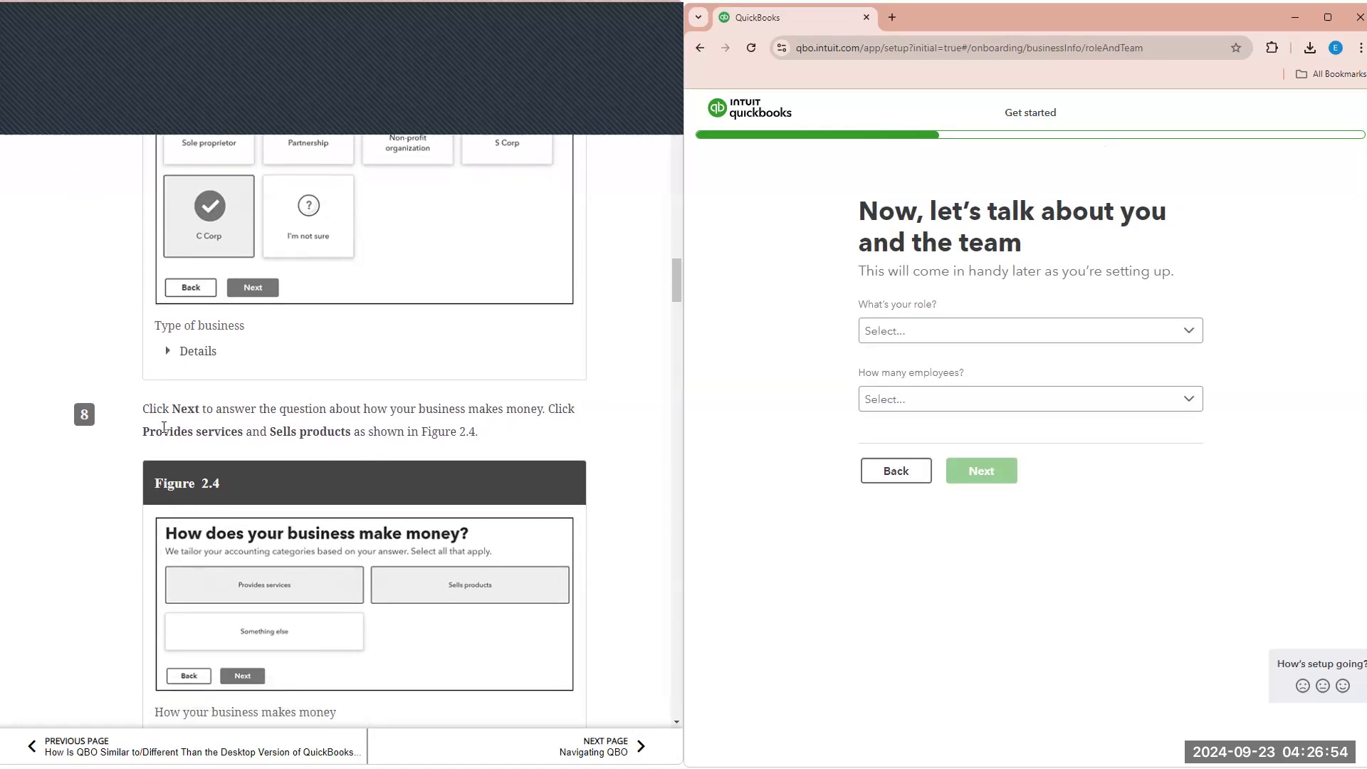
scroll(164, 428, down, 1)
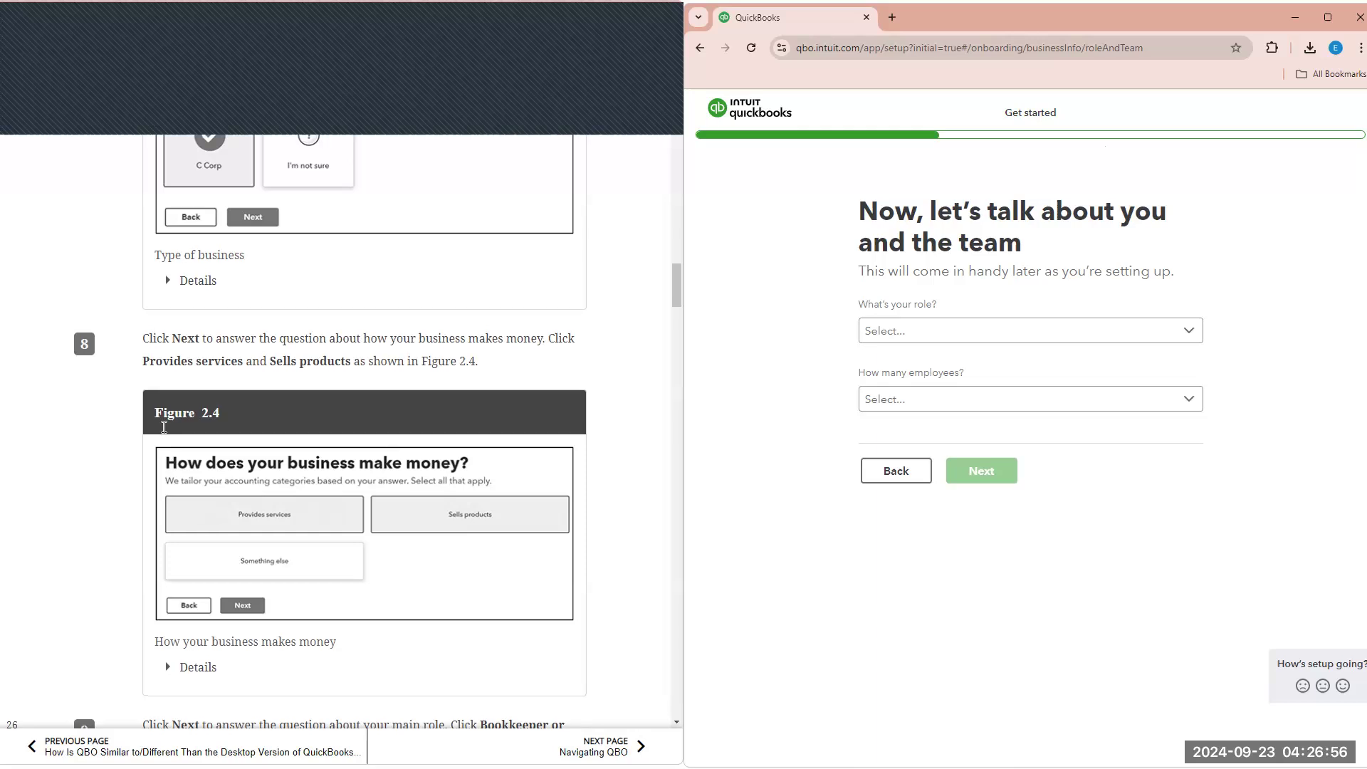
scroll(178, 441, up, 3)
scroll(196, 464, down, 2)
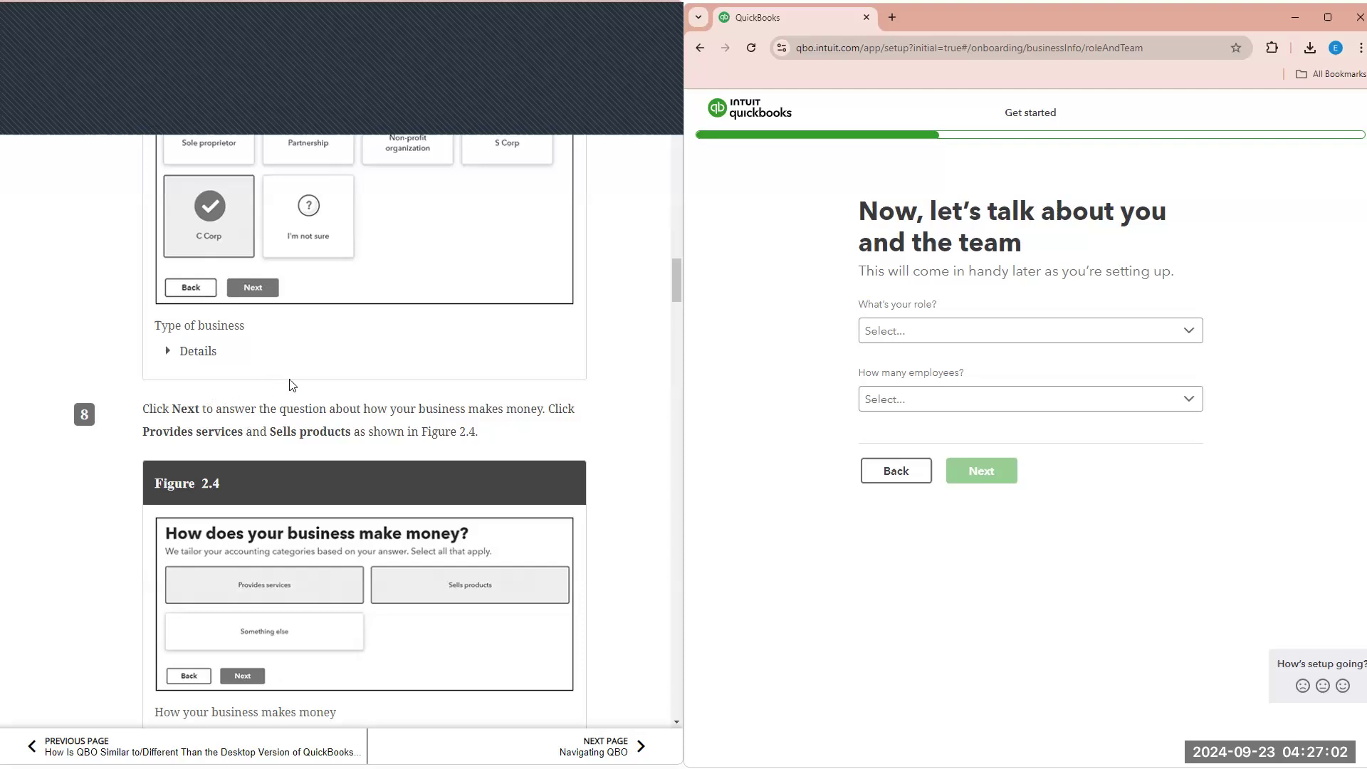
scroll(302, 388, down, 3)
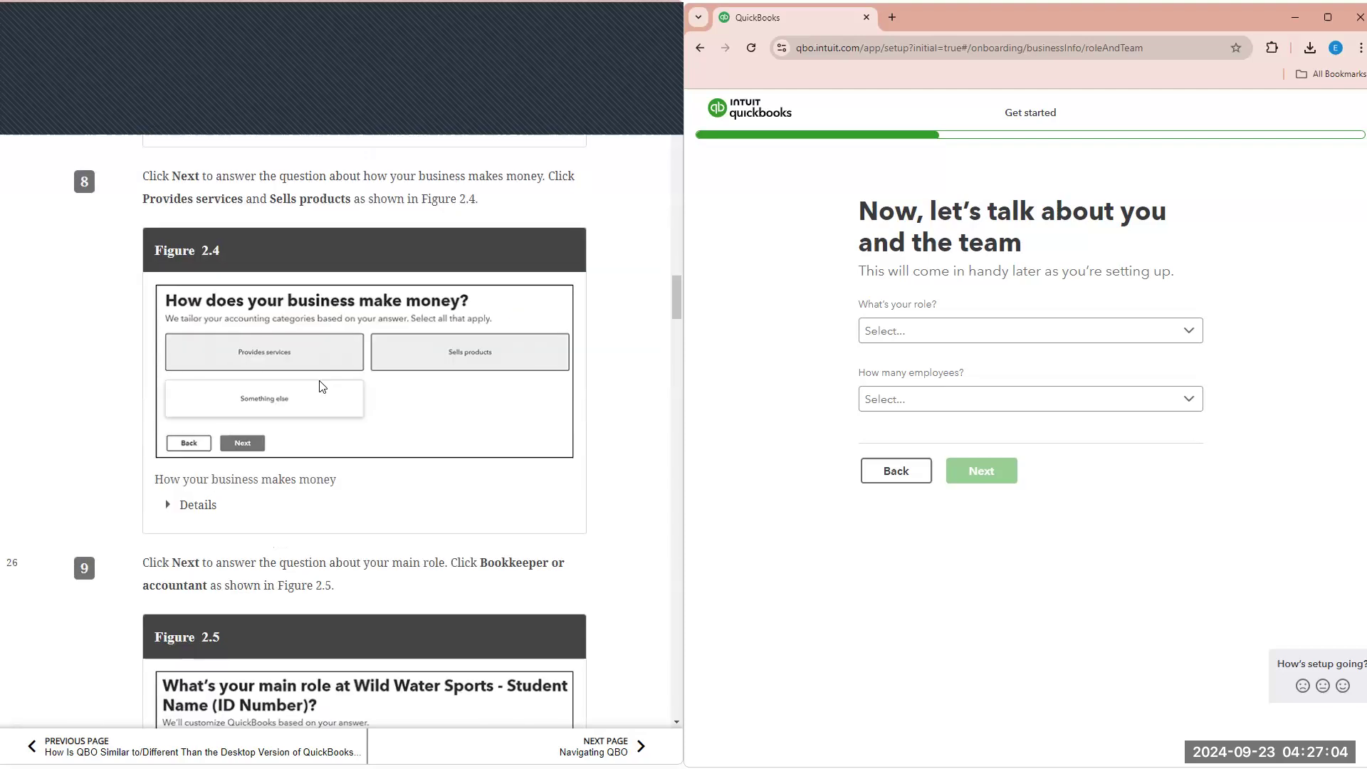
scroll(322, 387, down, 1)
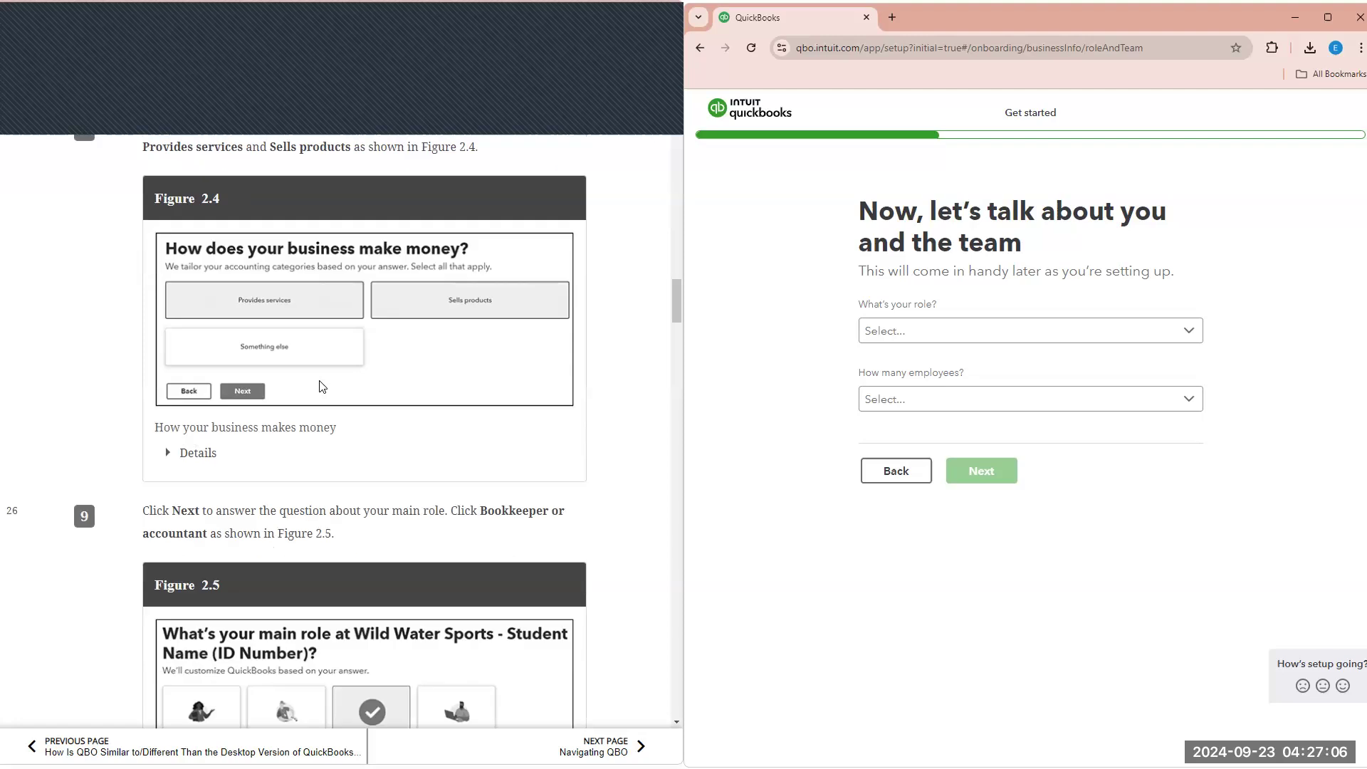
scroll(288, 402, down, 1)
scroll(288, 399, up, 1)
scroll(293, 389, down, 1)
scroll(618, 395, down, 1)
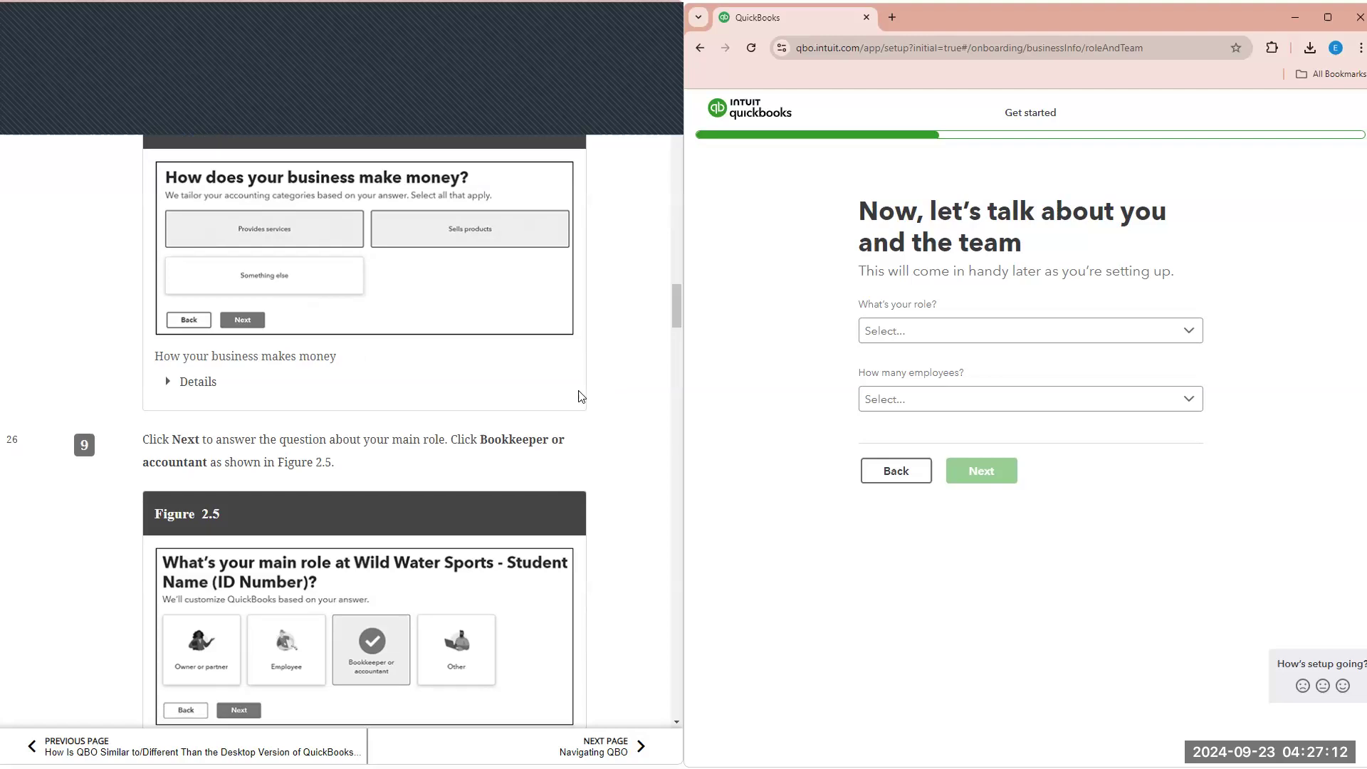
Follow textbook step 9 and answer the role question with "Bookkeeper or accountant"
scroll(516, 397, down, 1)
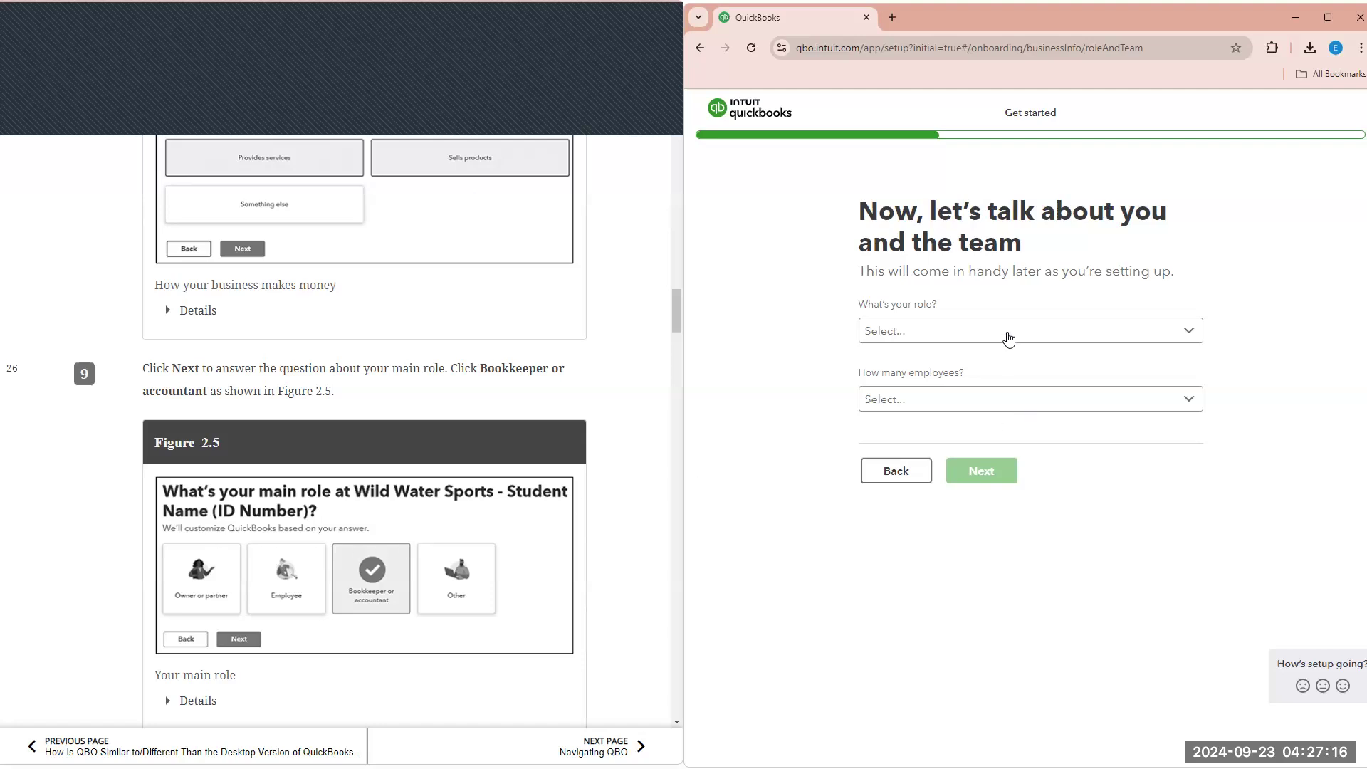
click(1008, 339)
click(978, 415)
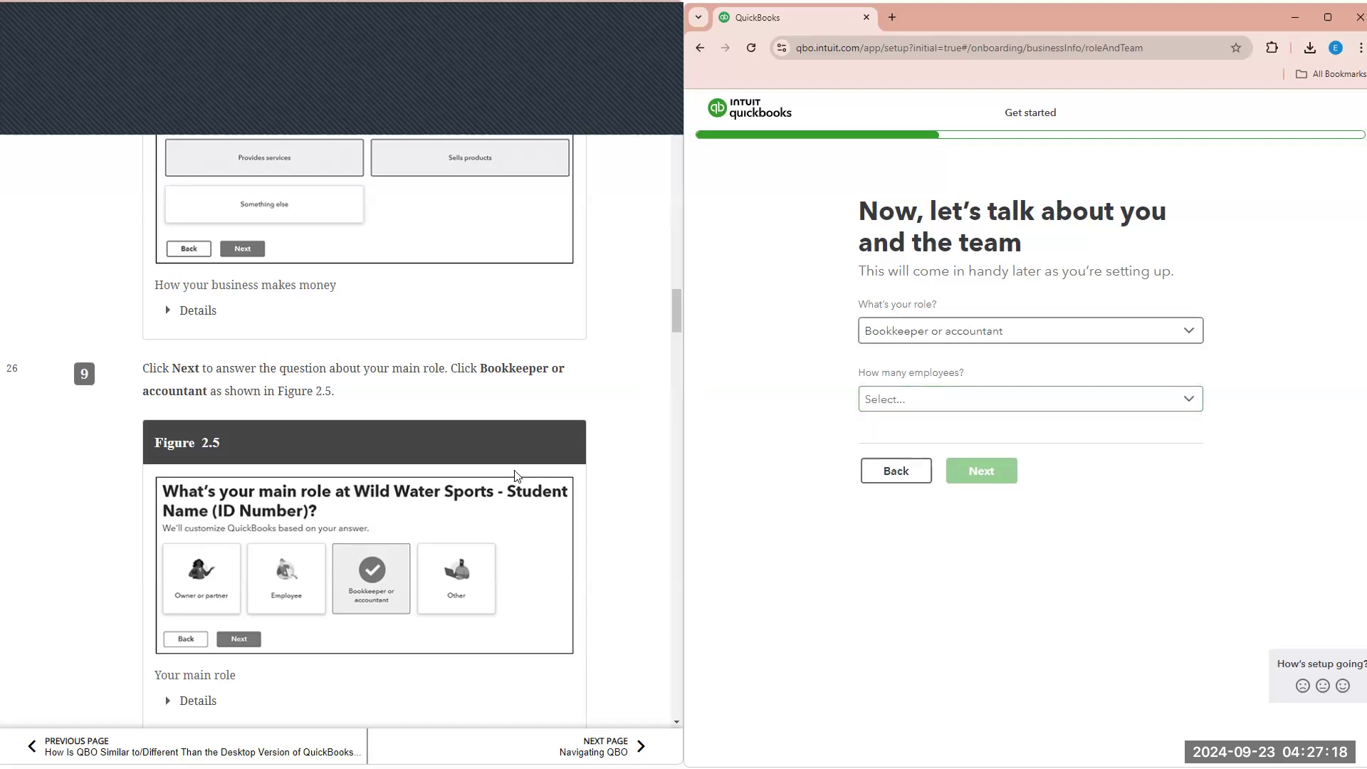
Check the detailed description of Figure 2.5 in the textbook and set the number of employees to 2-5
scroll(510, 483, down, 4)
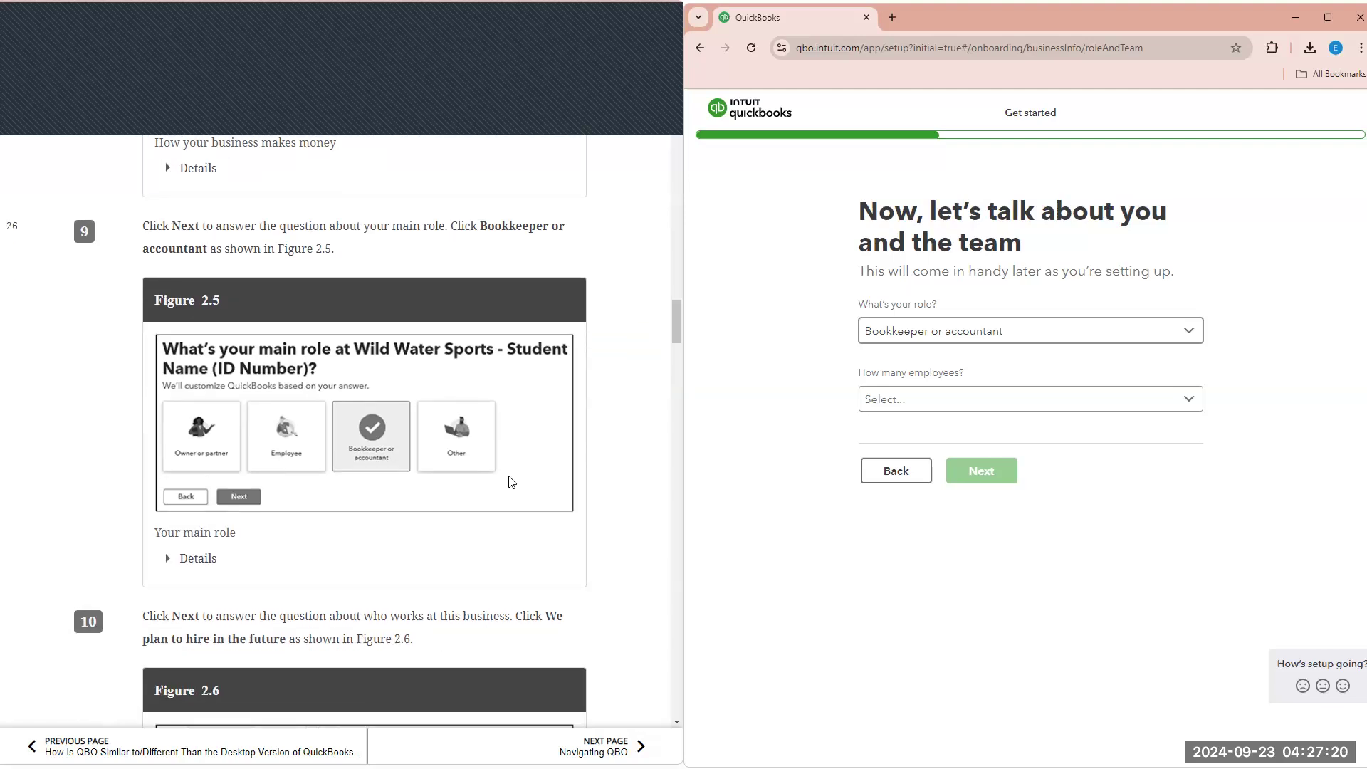
scroll(510, 482, up, 2)
click(198, 566)
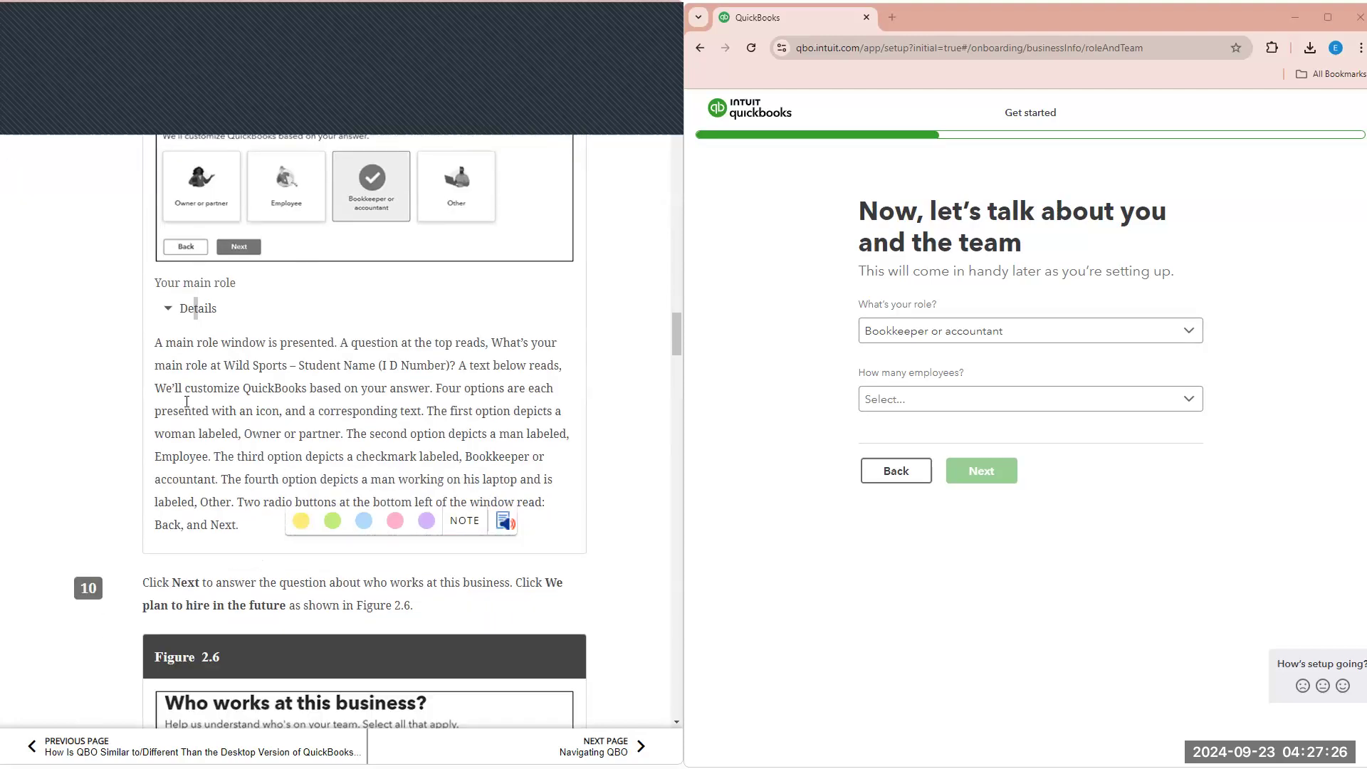
click(189, 309)
click(979, 401)
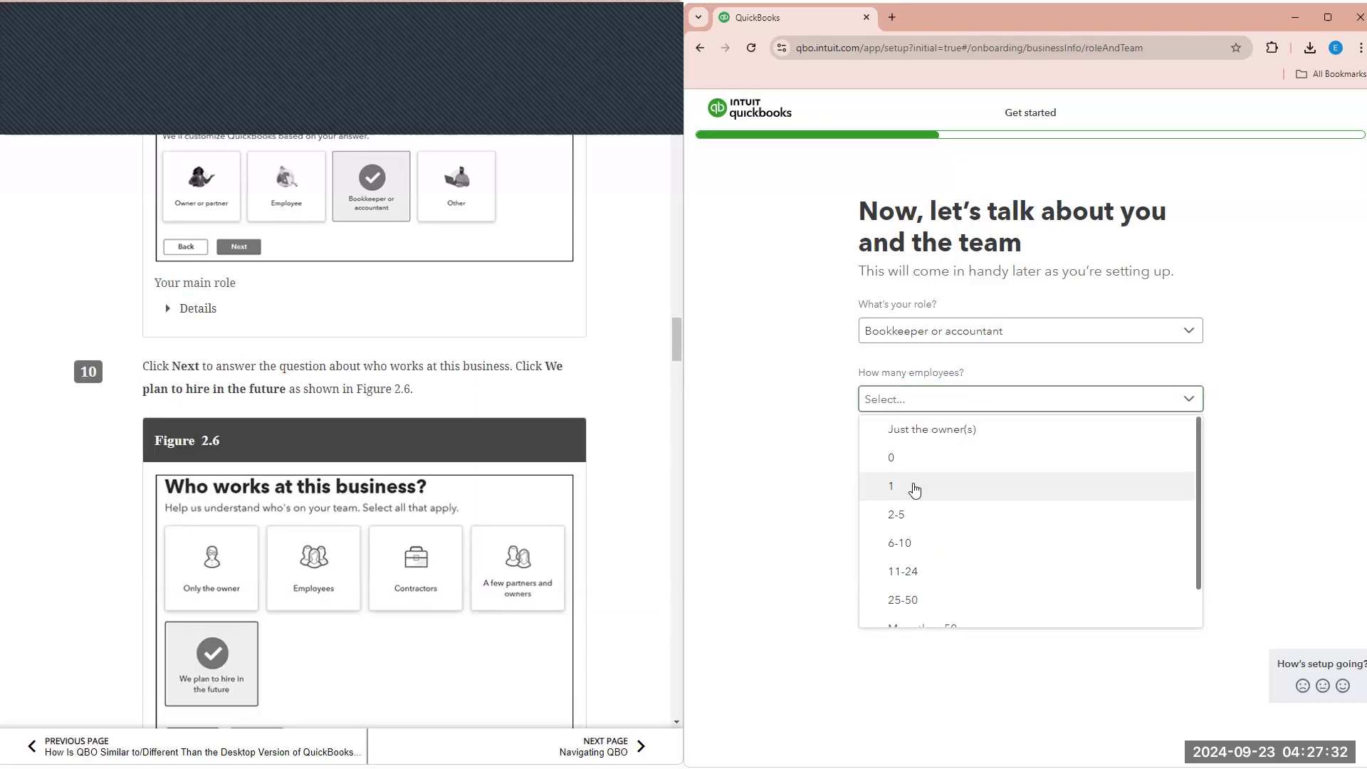
scroll(418, 406, up, 1)
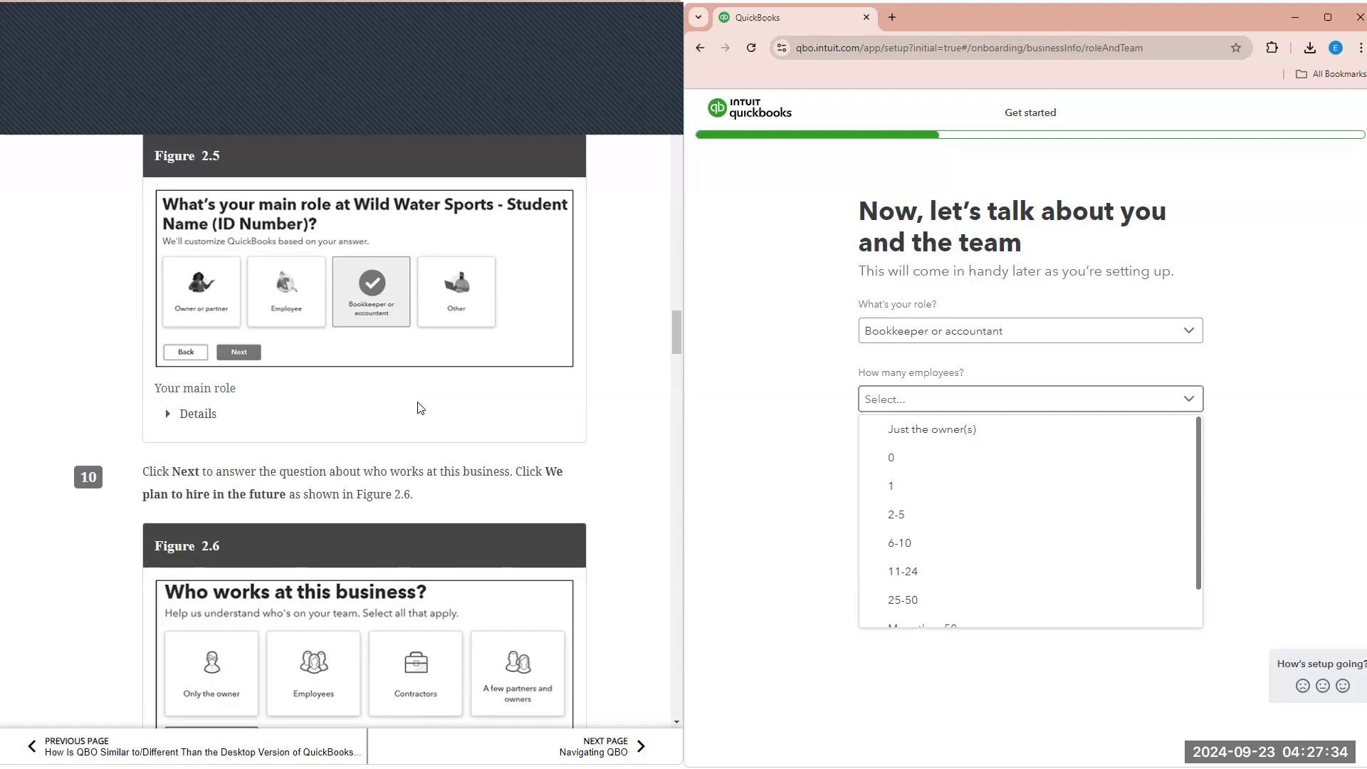
click(928, 515)
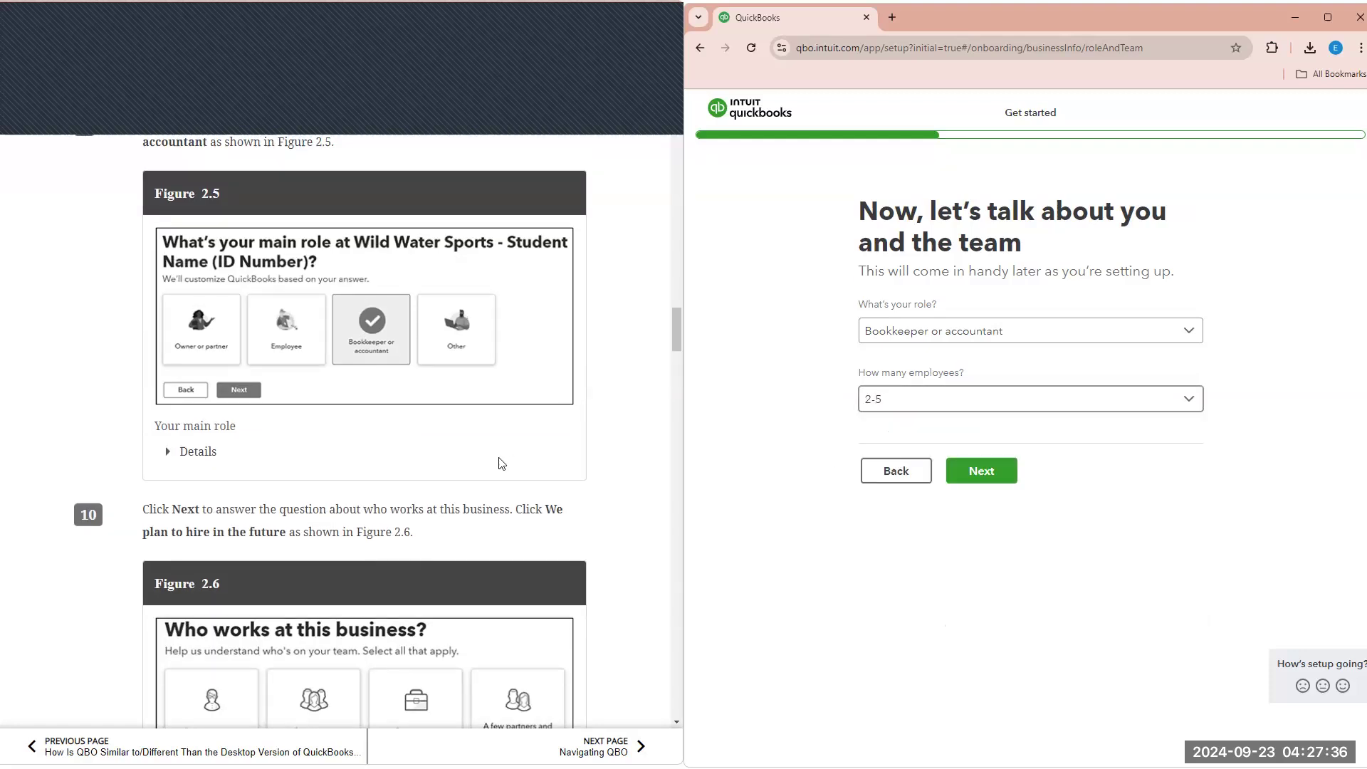
Check the employee options against textbook step 10 and the details of Figure 2.6, and submit the role and team answers
scroll(503, 465, down, 3)
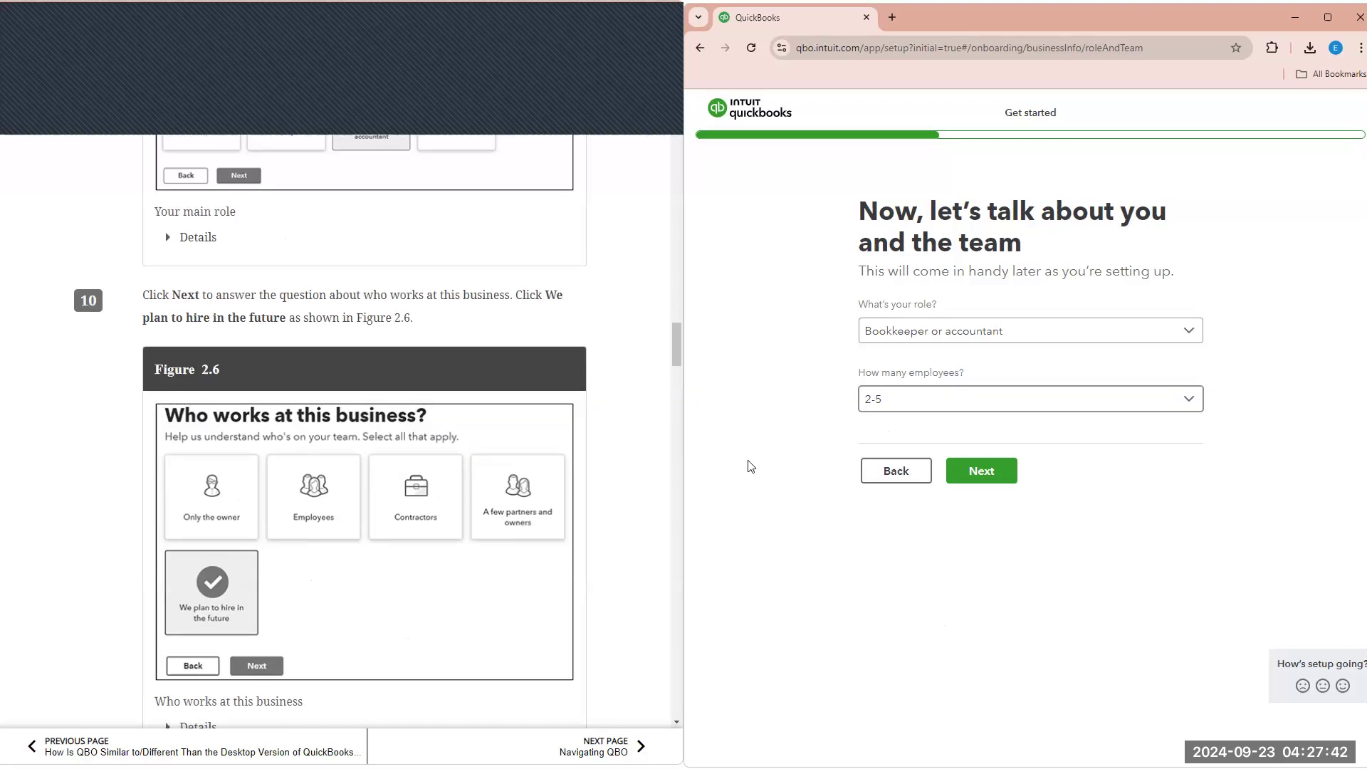
click(913, 399)
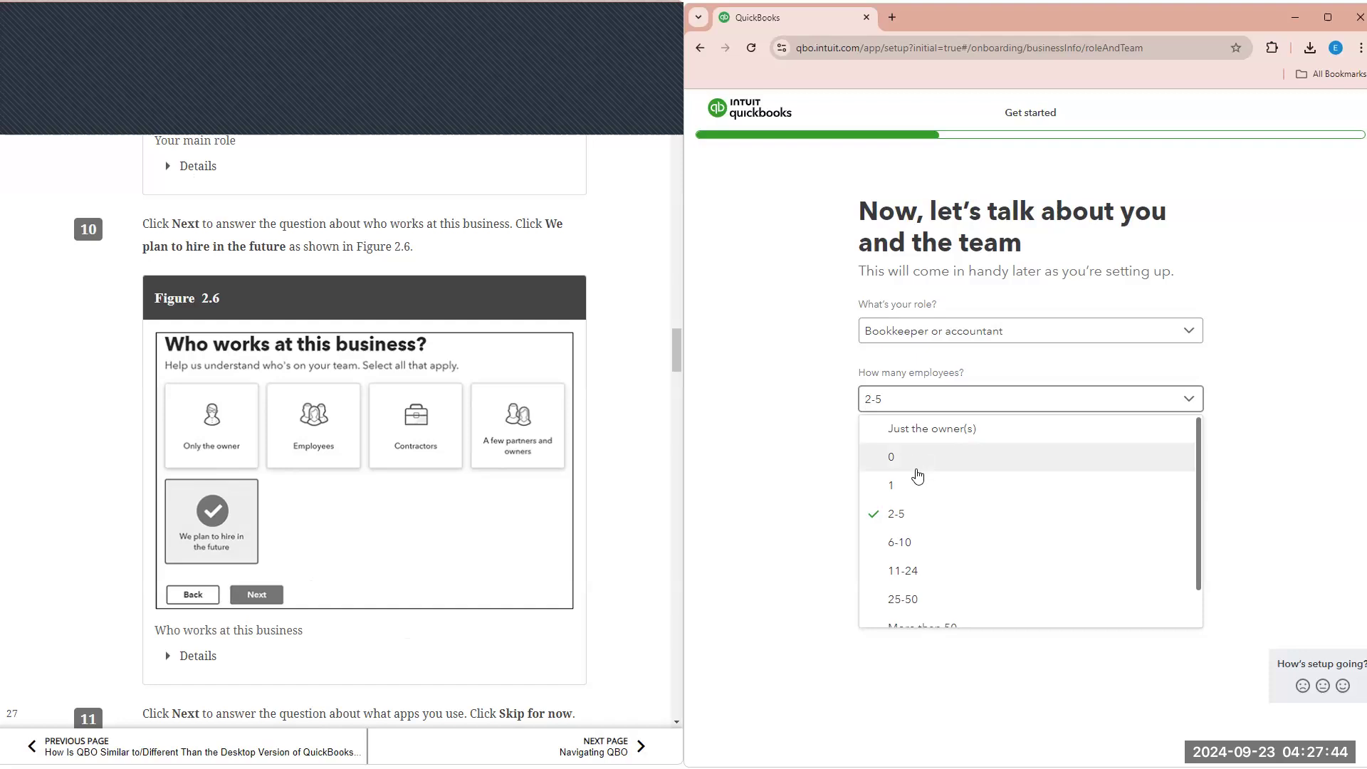
scroll(906, 560, down, 1)
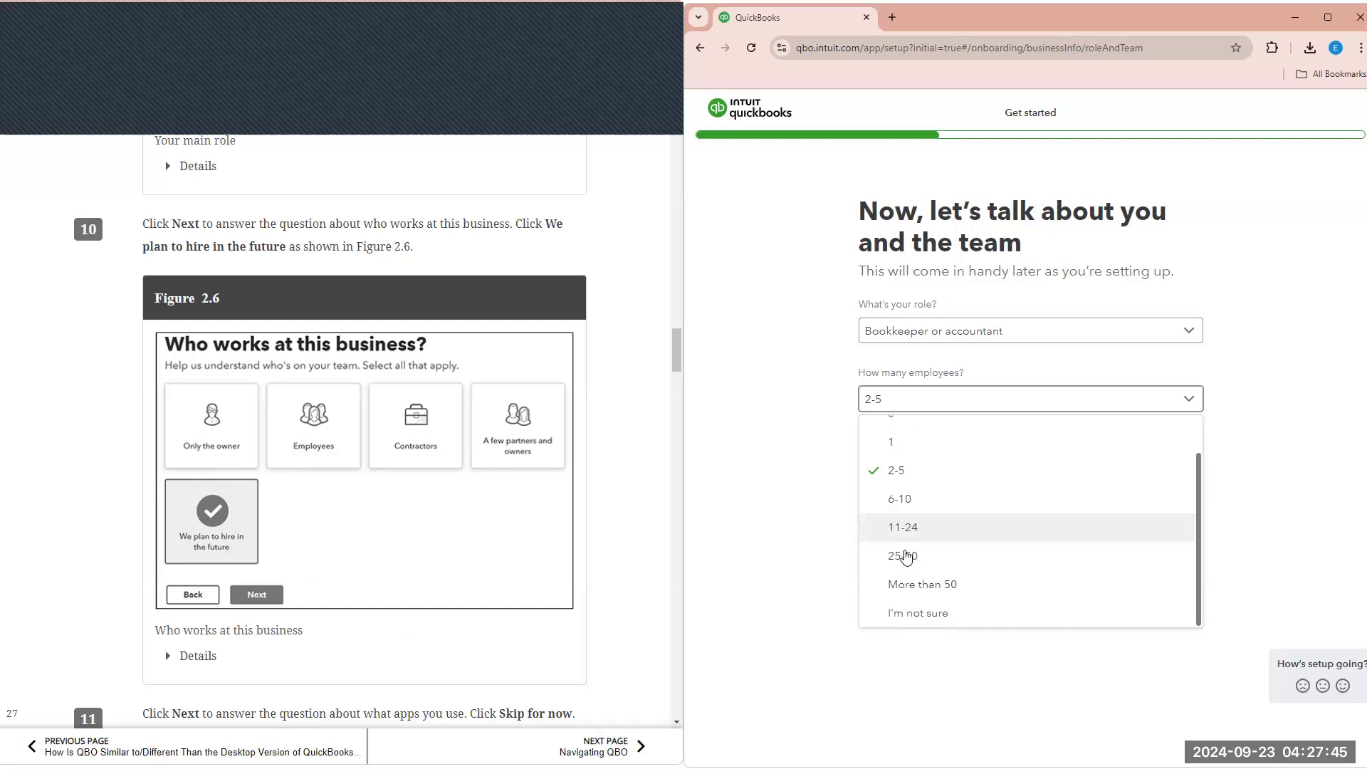
click(203, 656)
scroll(292, 588, down, 5)
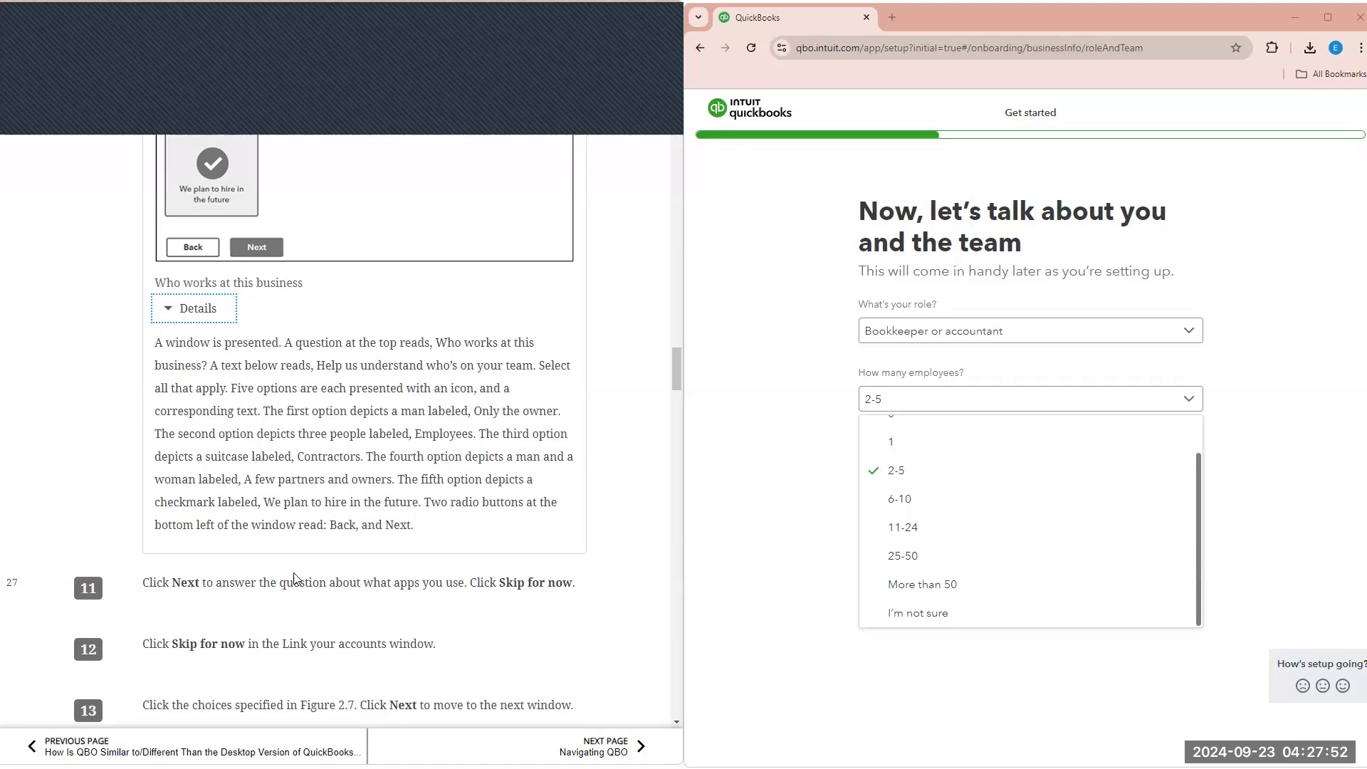
click(990, 474)
click(989, 474)
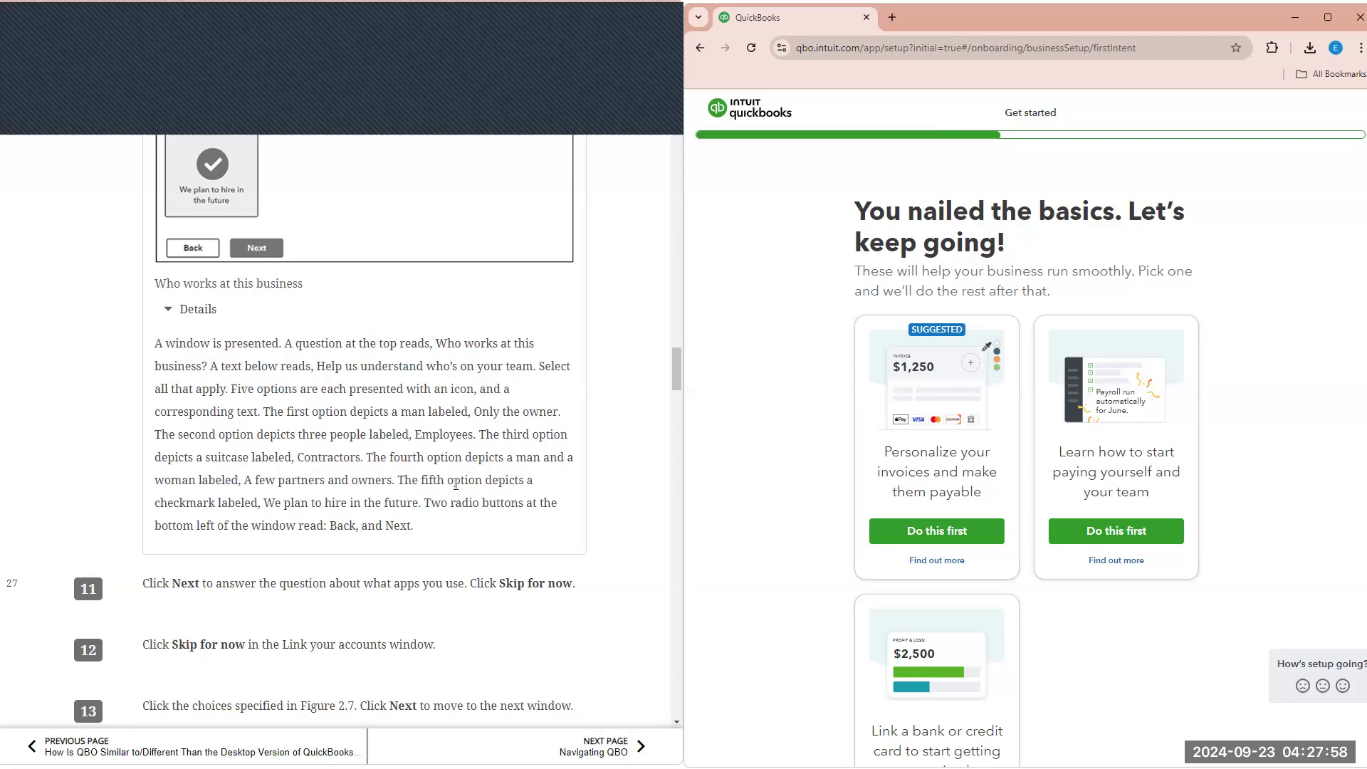
Review the suggested first setup tasks and return to the role and team questions
scroll(455, 484, up, 4)
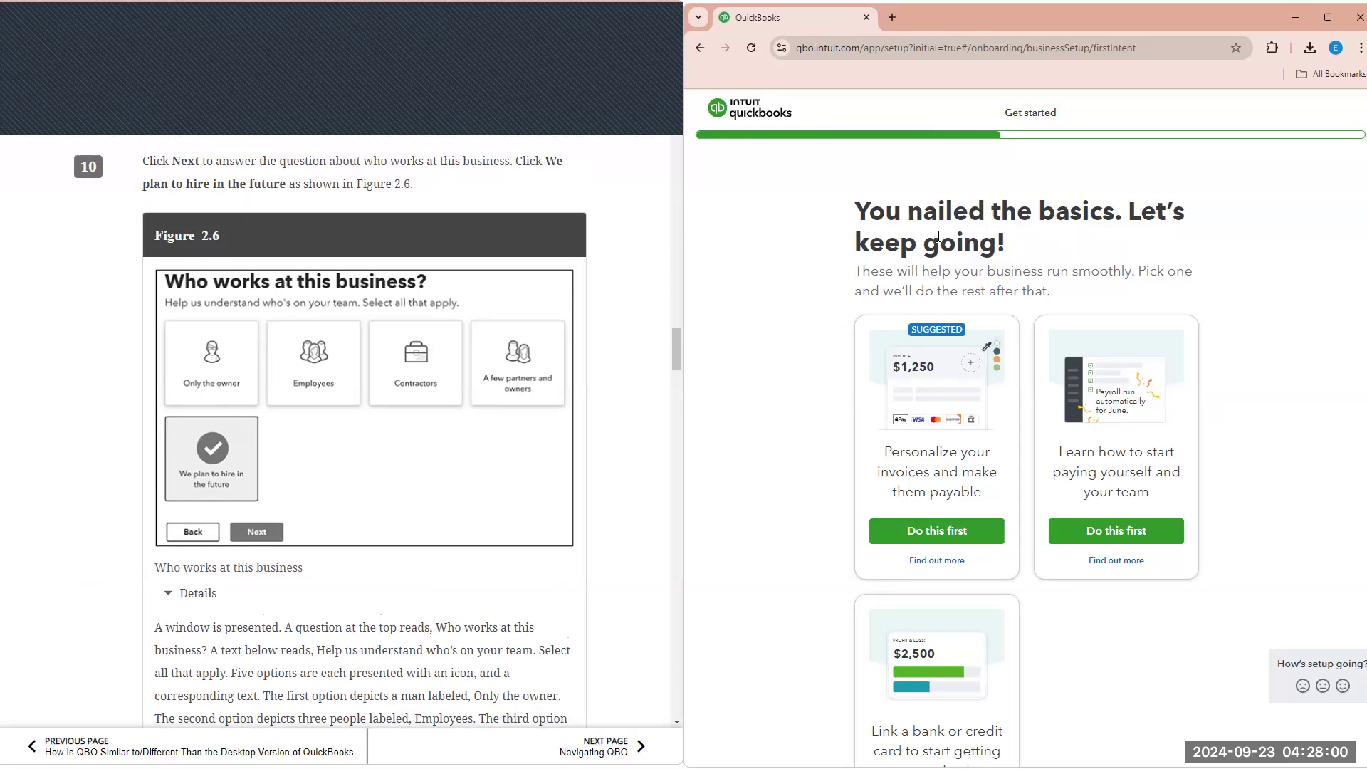
scroll(977, 420, down, 3)
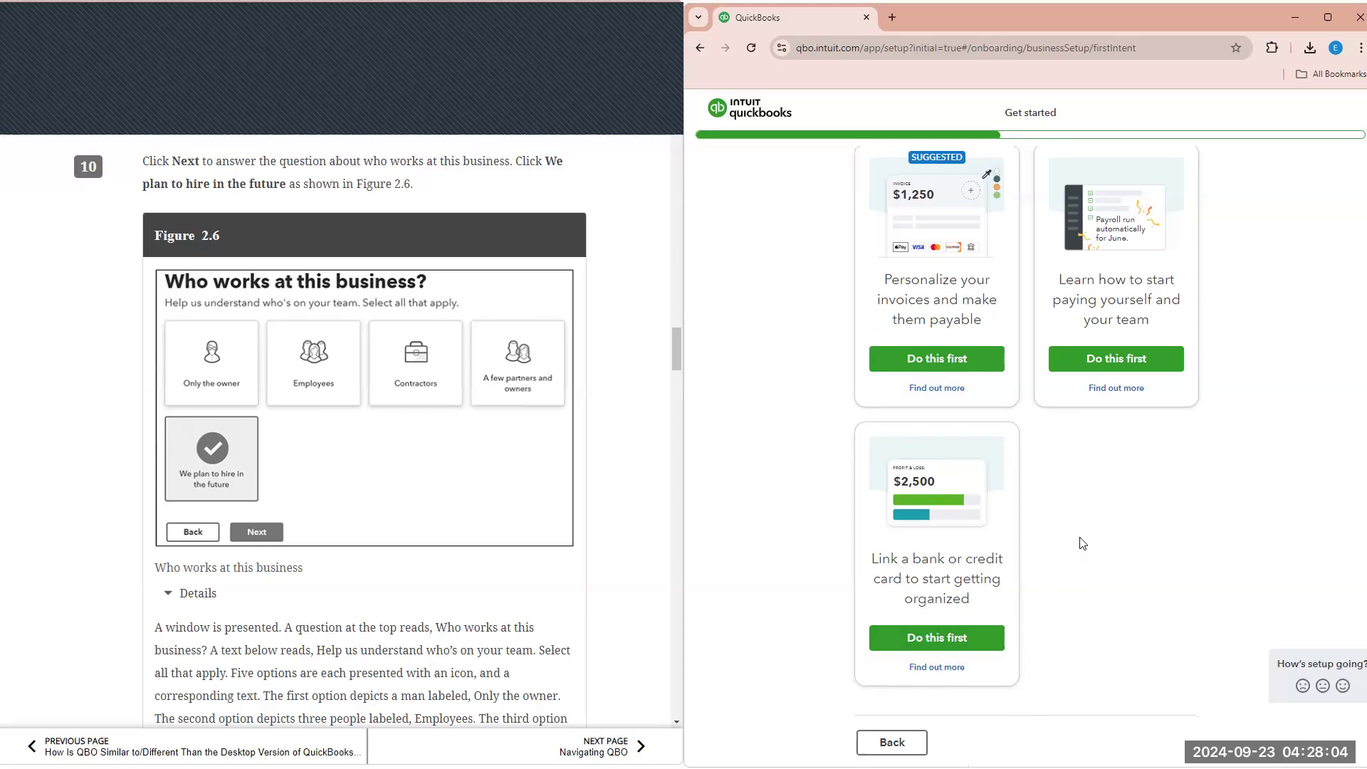
scroll(1090, 402, up, 3)
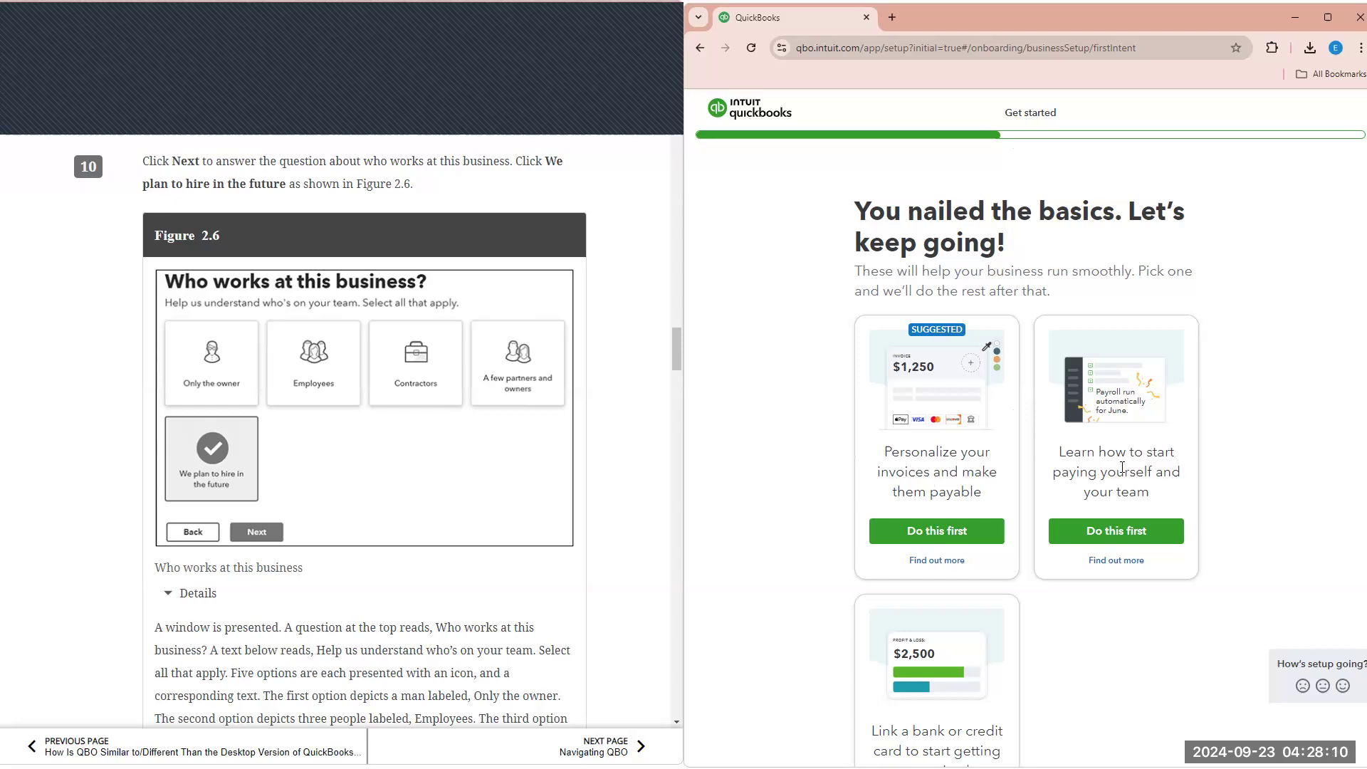
scroll(1026, 526, down, 3)
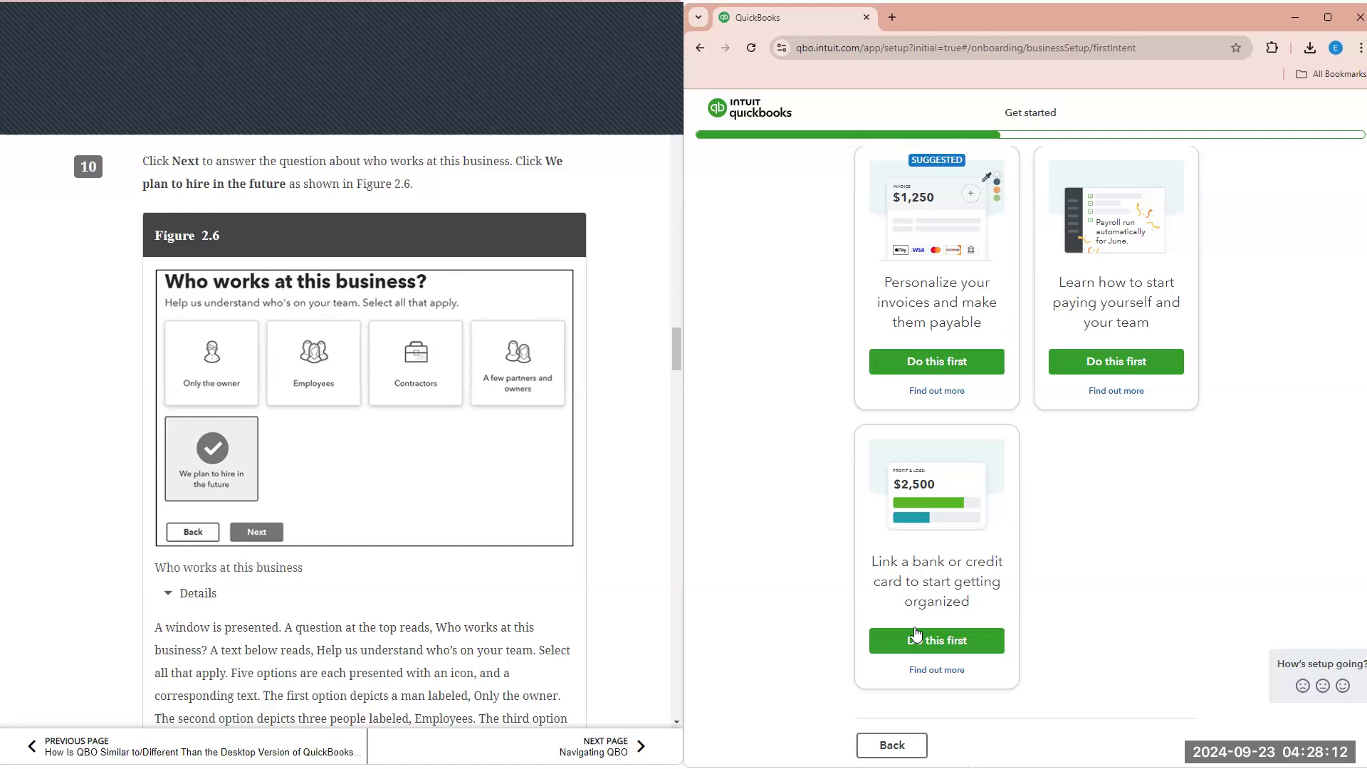
click(892, 745)
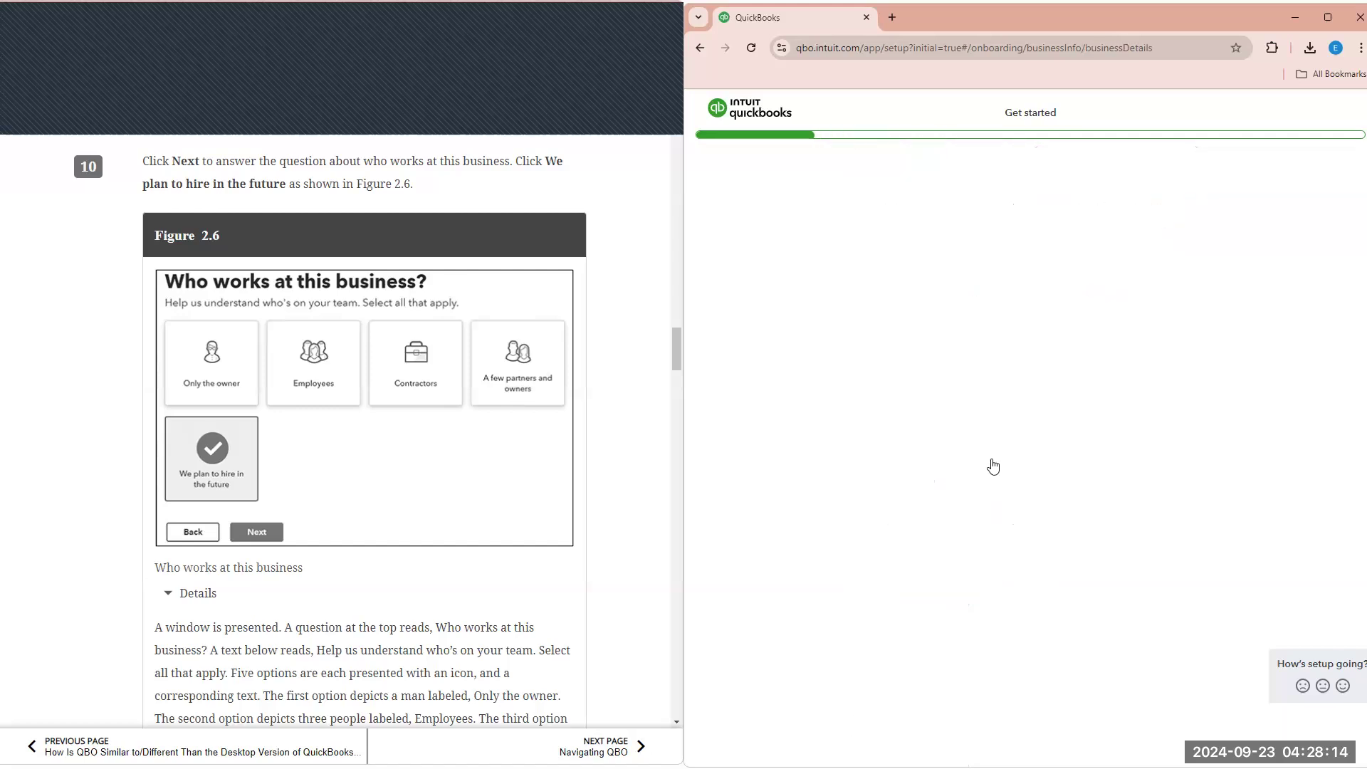
click(984, 492)
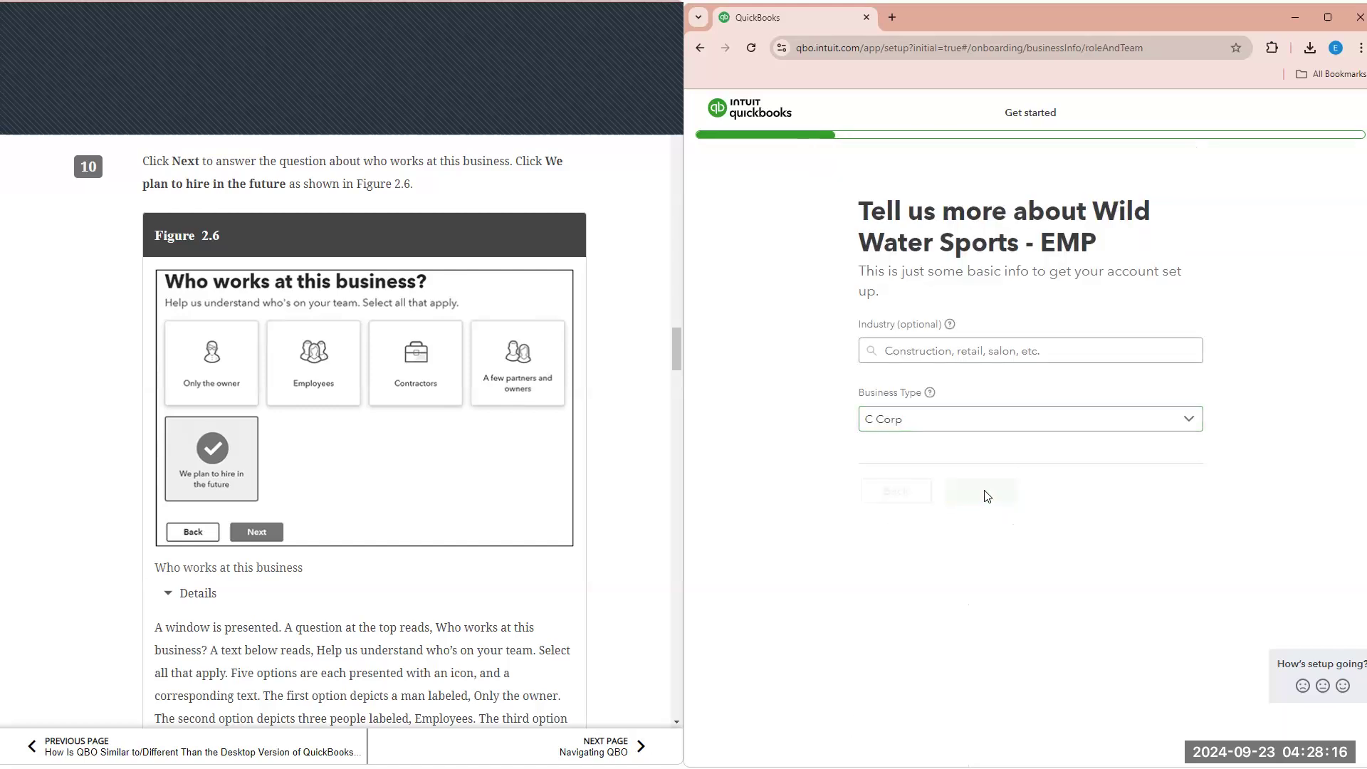
Compare the employee options with textbook Figure 2.6, choose a different number of employees, and continue the setup
click(957, 400)
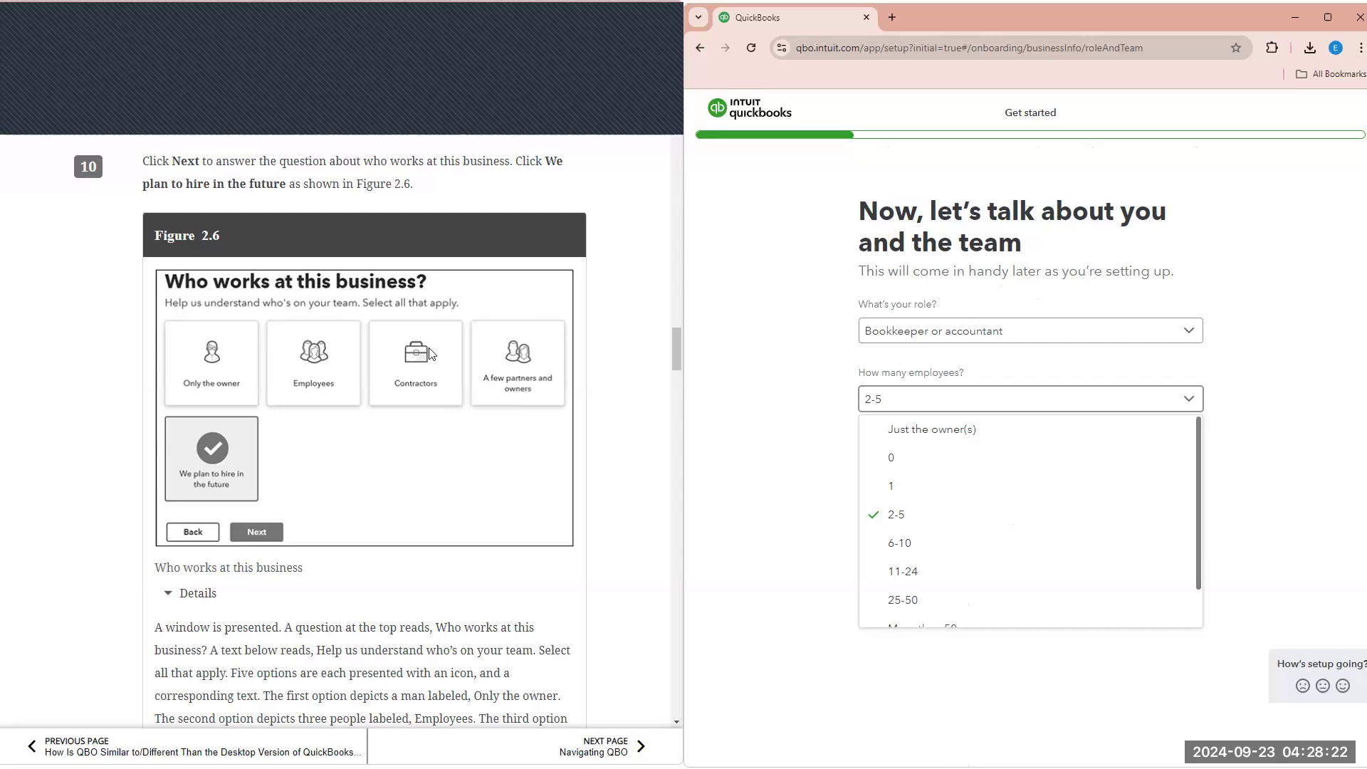
scroll(429, 347, up, 1)
scroll(929, 449, down, 1)
scroll(930, 472, up, 2)
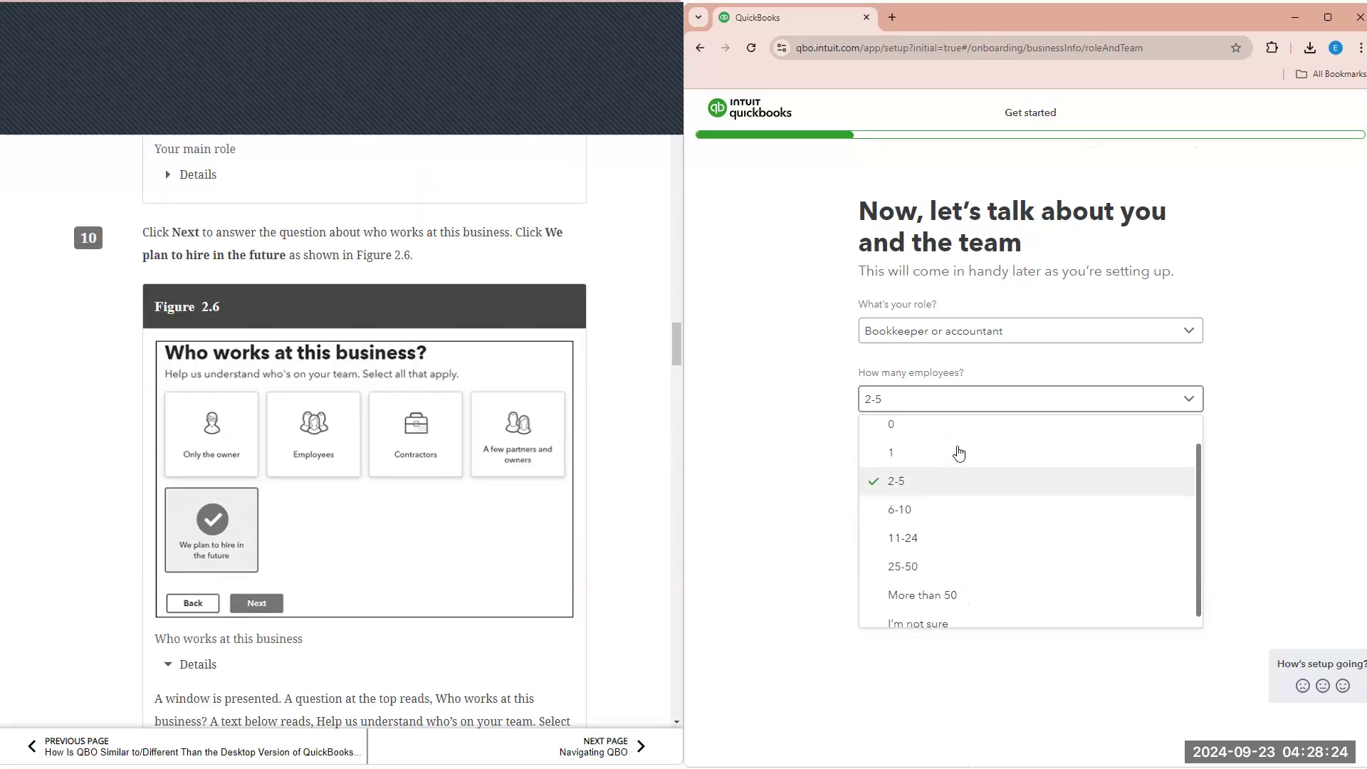
click(965, 430)
click(967, 507)
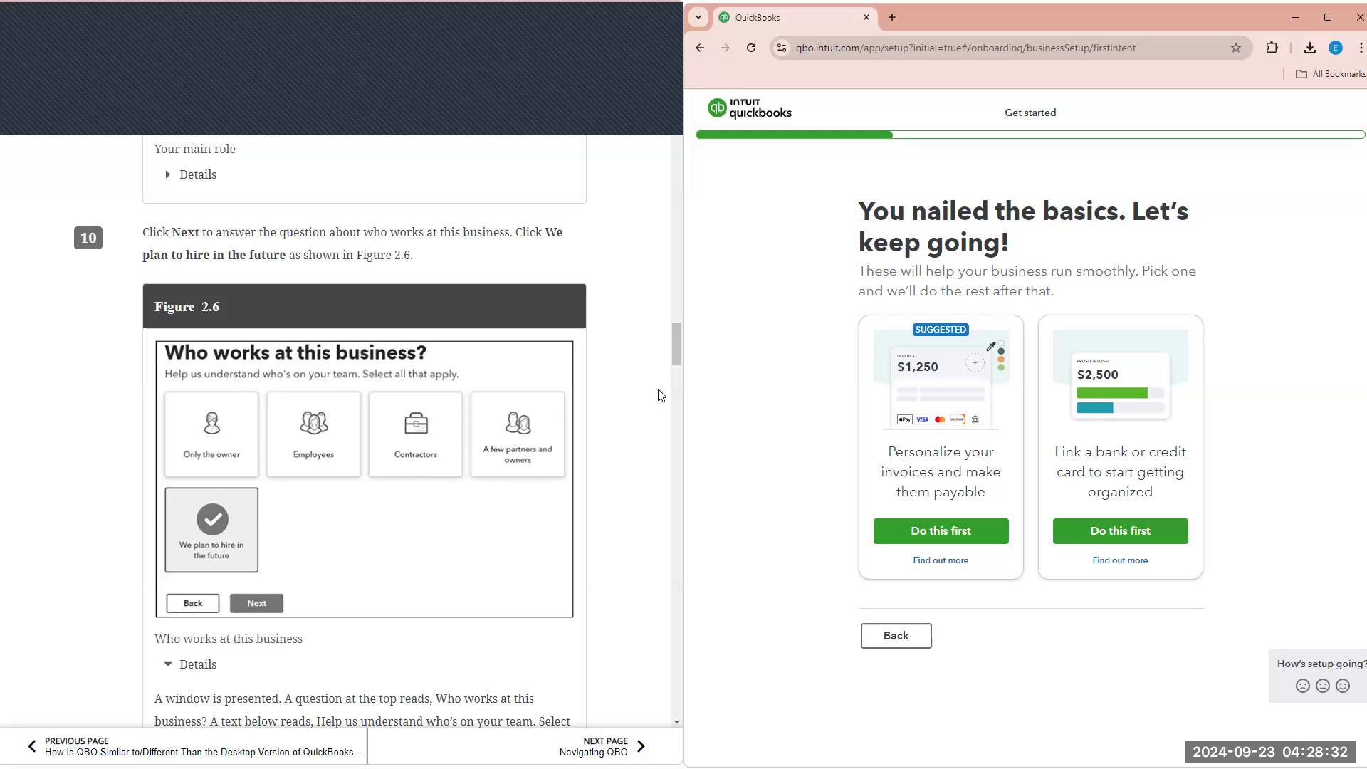
Following textbook steps 11 and 12, choose linking a bank or credit card as the first task and skip account linking for now
scroll(559, 395, down, 7)
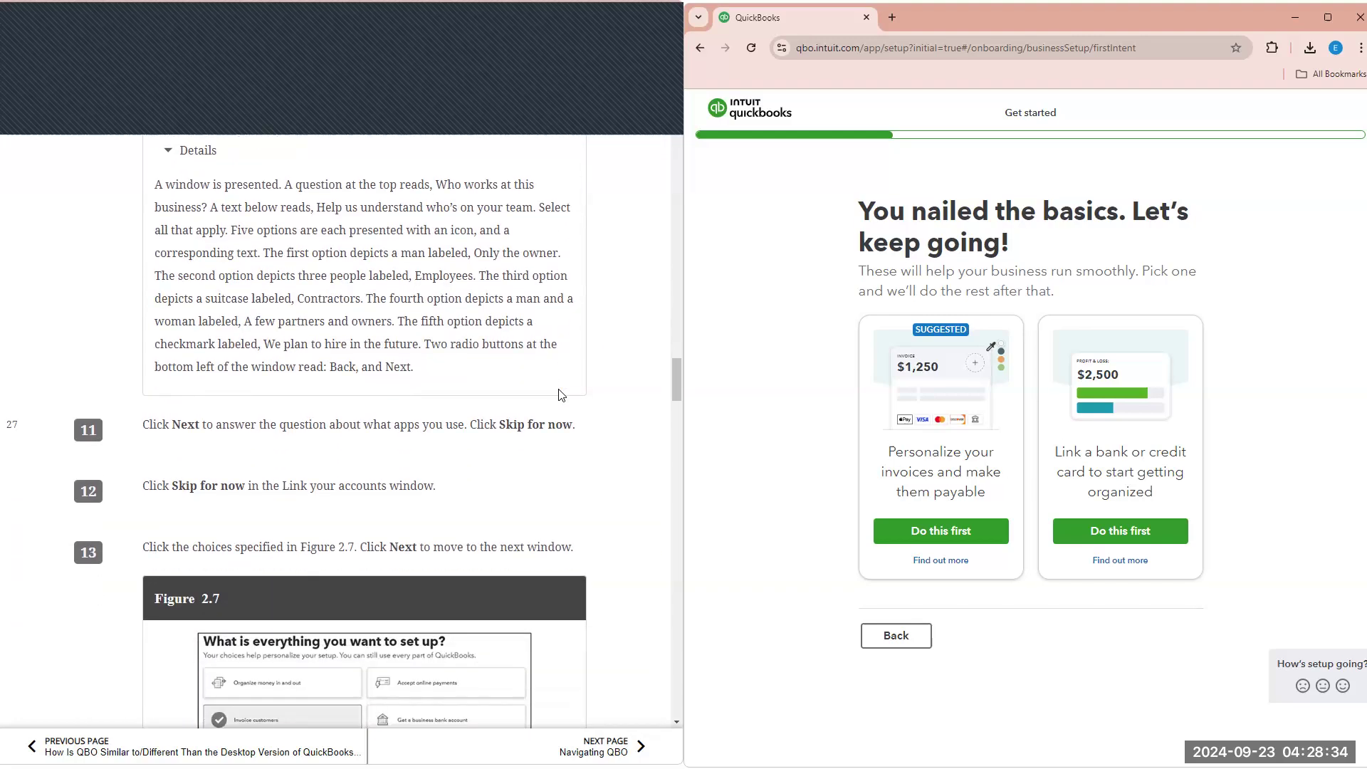
scroll(559, 396, down, 2)
click(1103, 536)
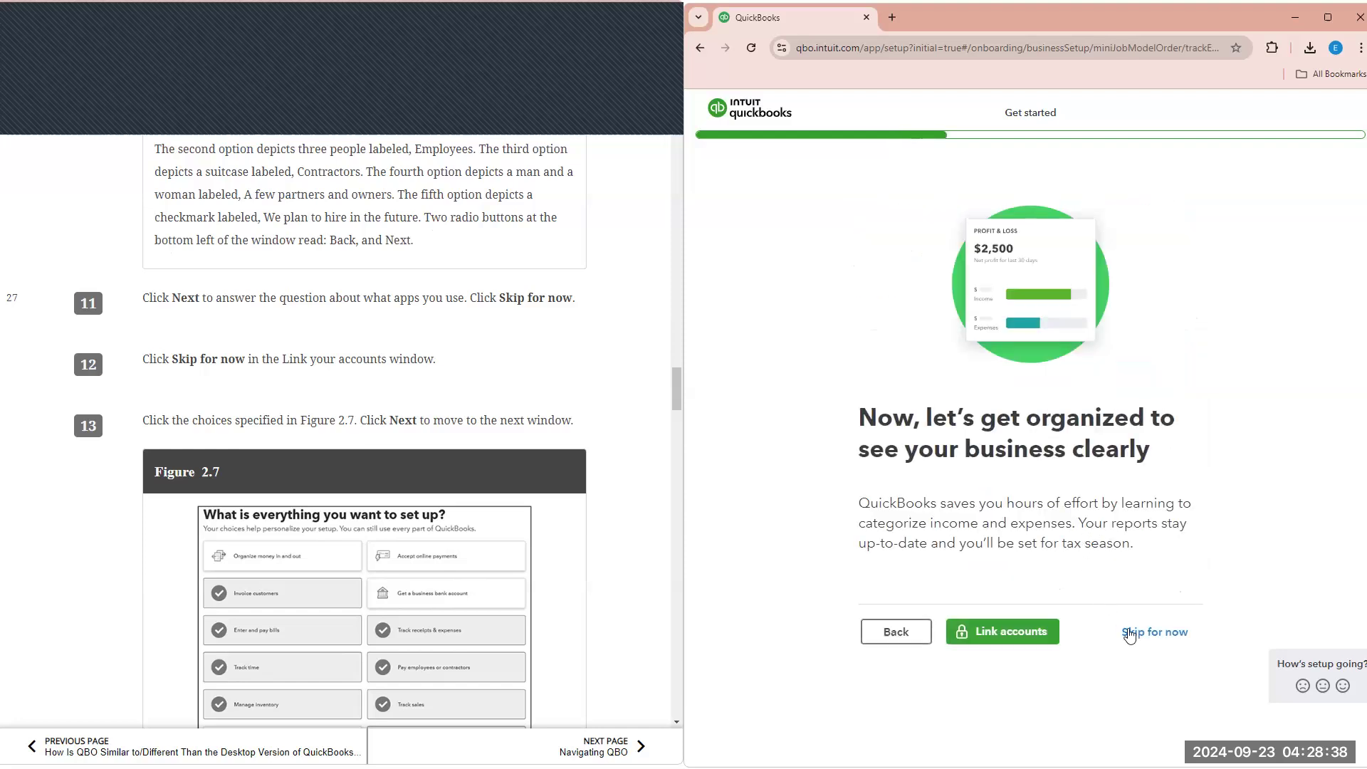
click(894, 636)
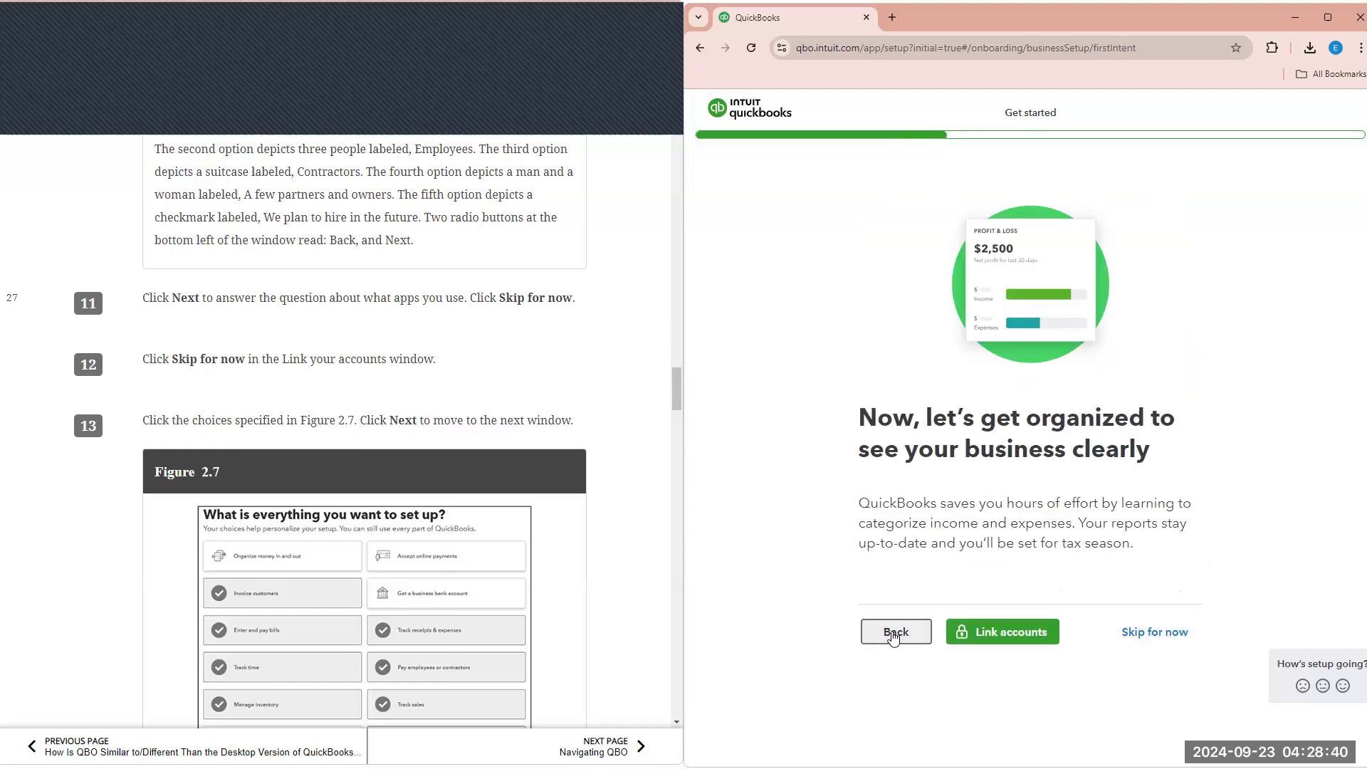
click(1068, 535)
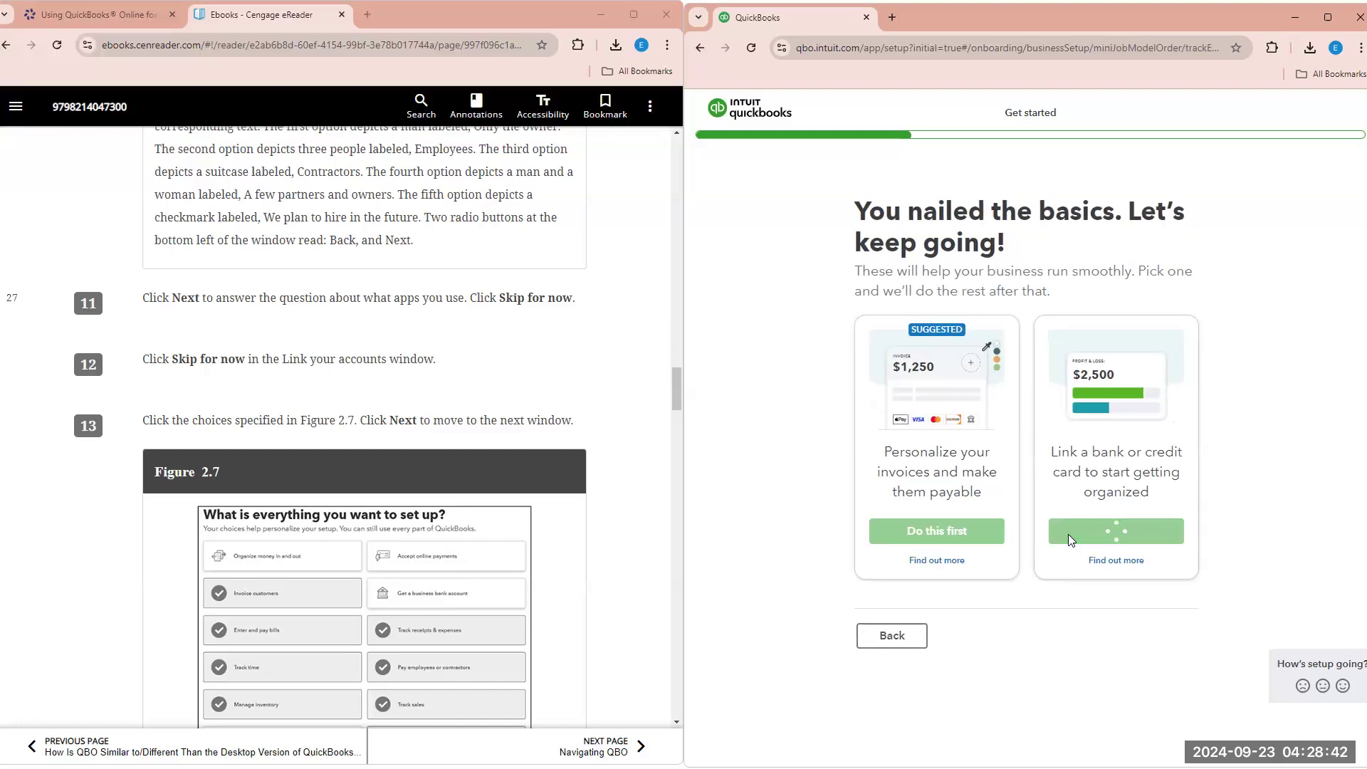
click(1150, 633)
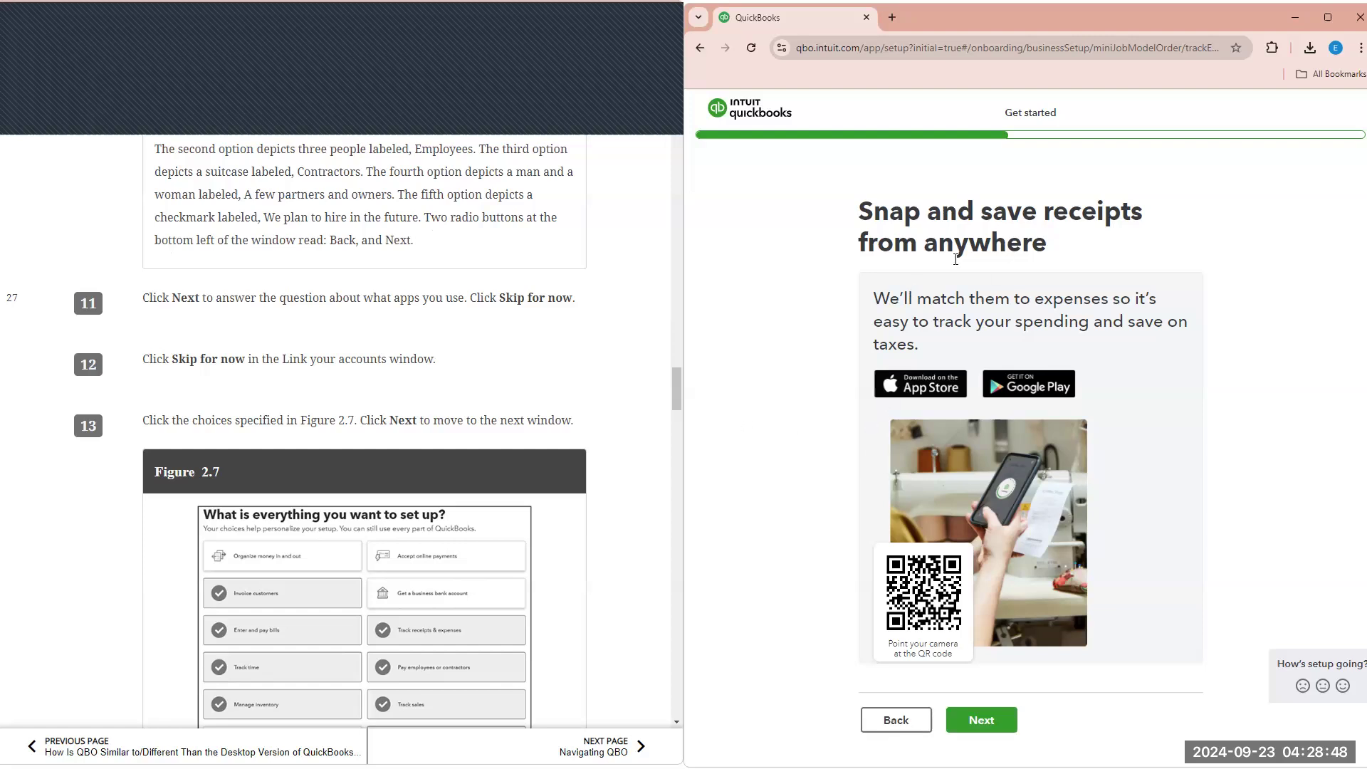
Continue past the receipt capture offer and skip the payments setup for now
click(1014, 722)
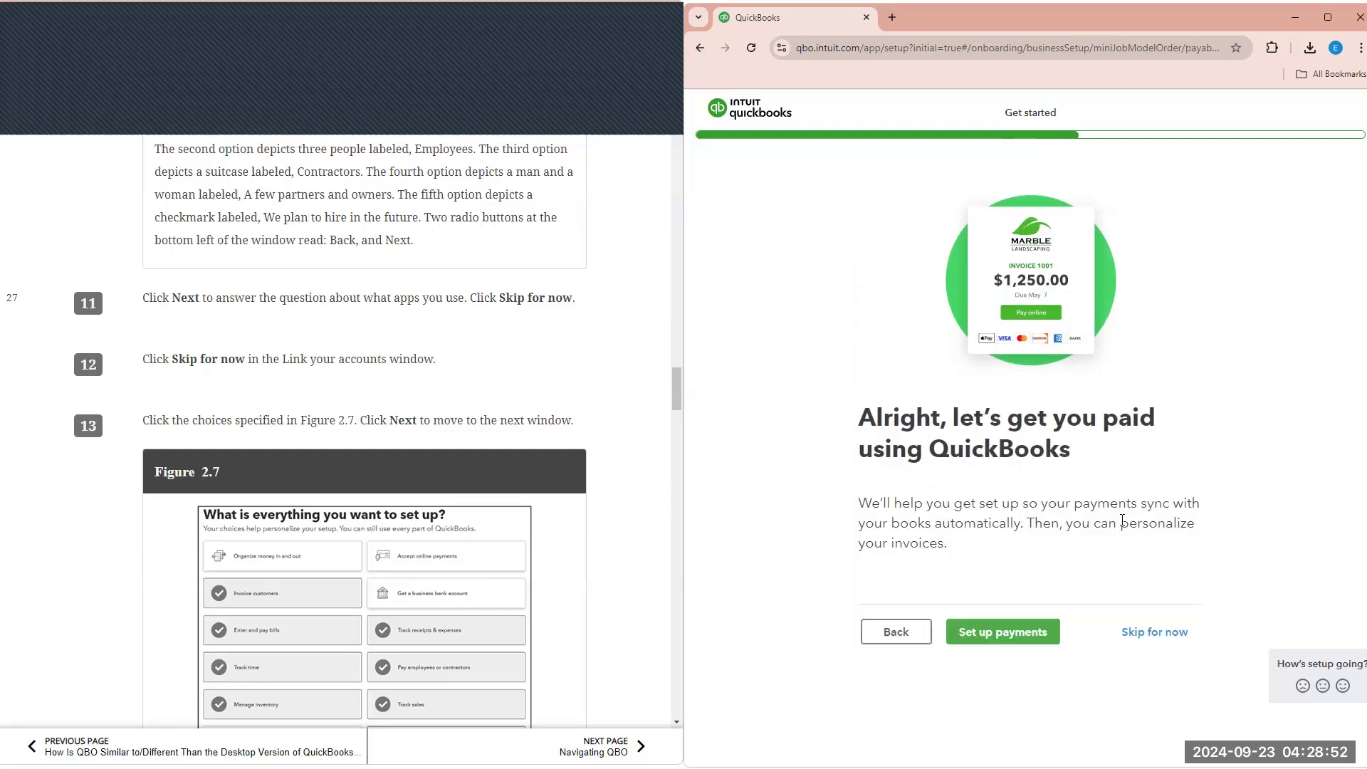
click(1154, 634)
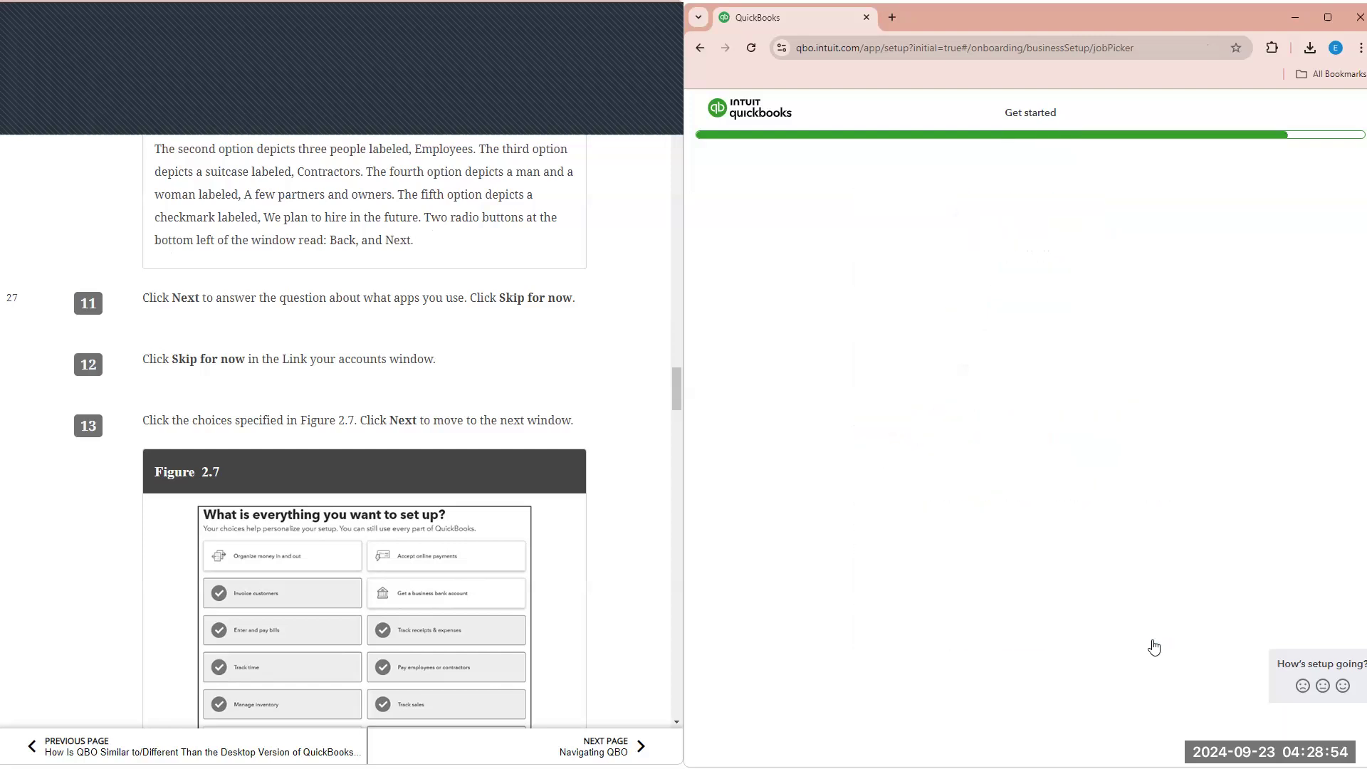
scroll(561, 390, up, 3)
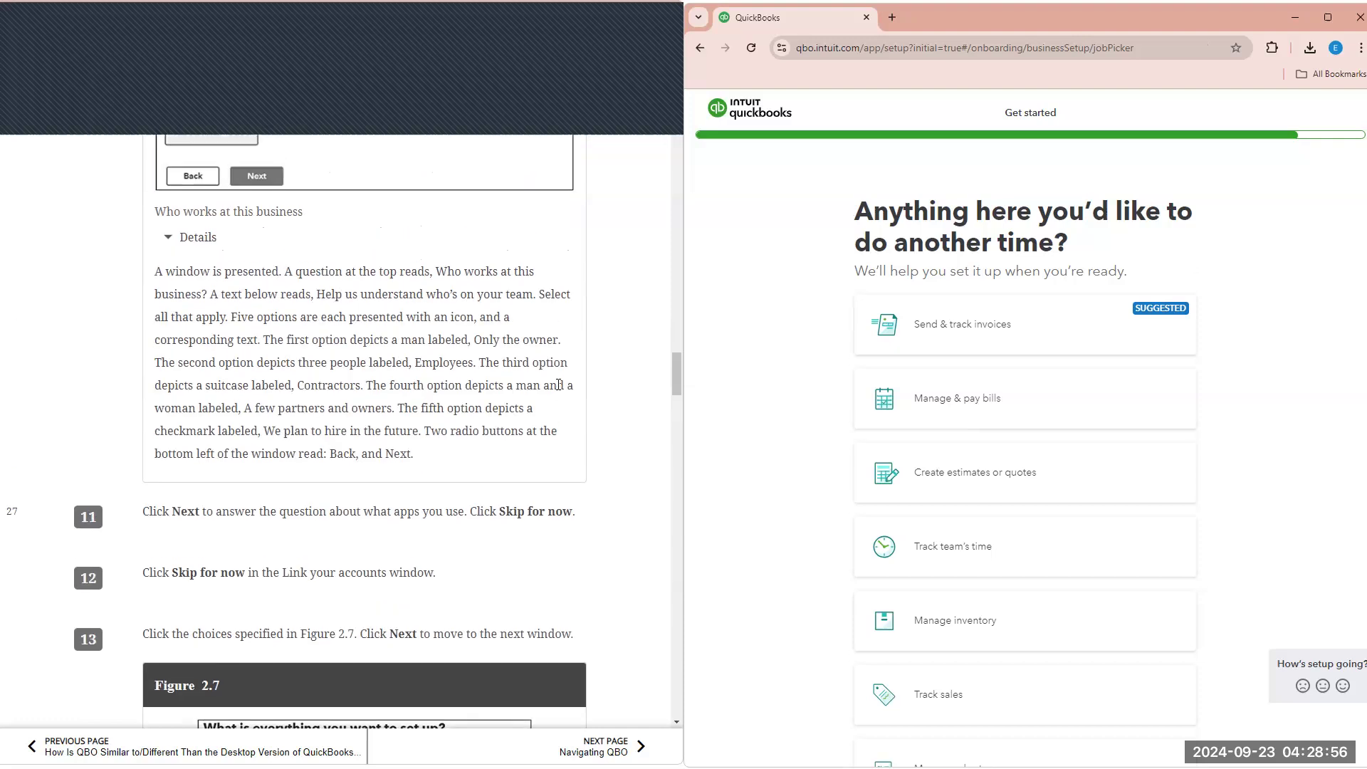
Following textbook Figure 2.7, choose Send & track invoices and Manage & pay bills as items to set up
scroll(559, 386, down, 1)
scroll(558, 385, down, 1)
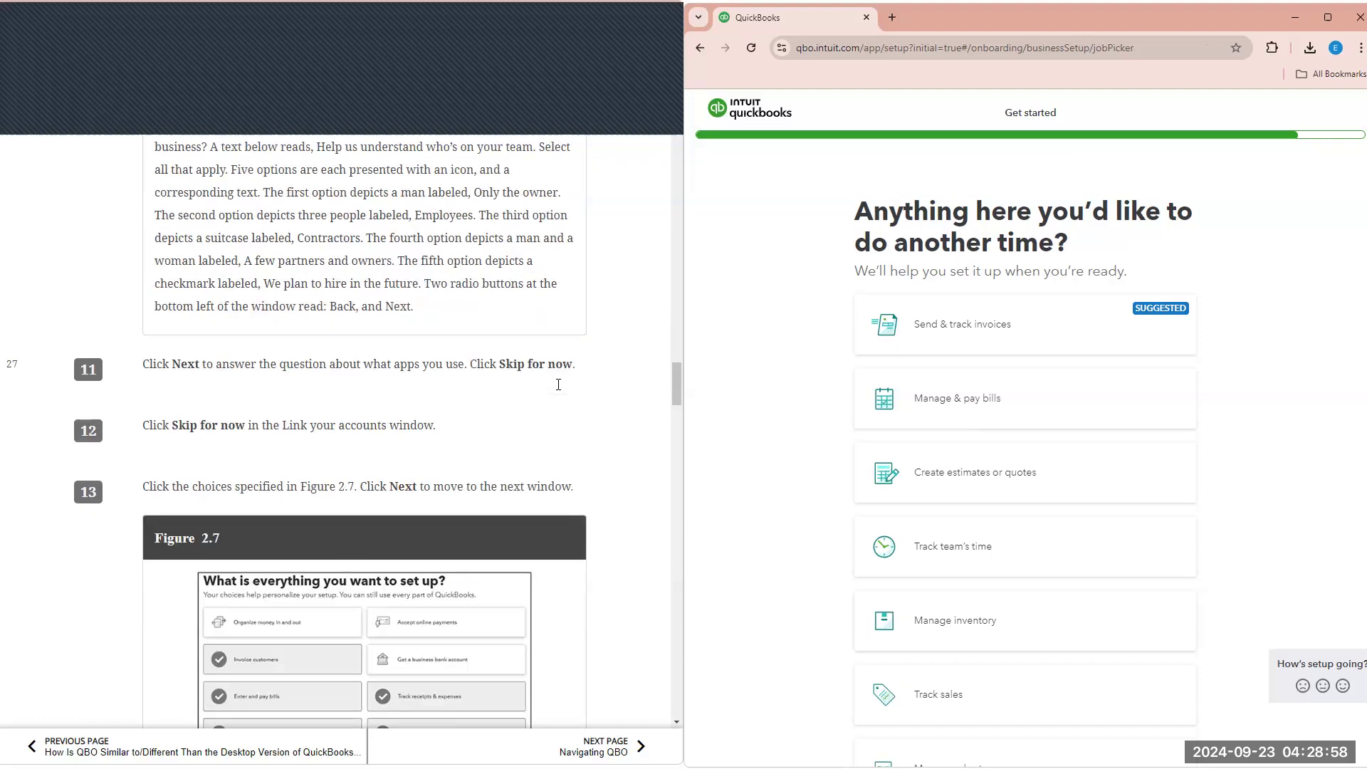
scroll(558, 385, down, 1)
scroll(559, 385, down, 1)
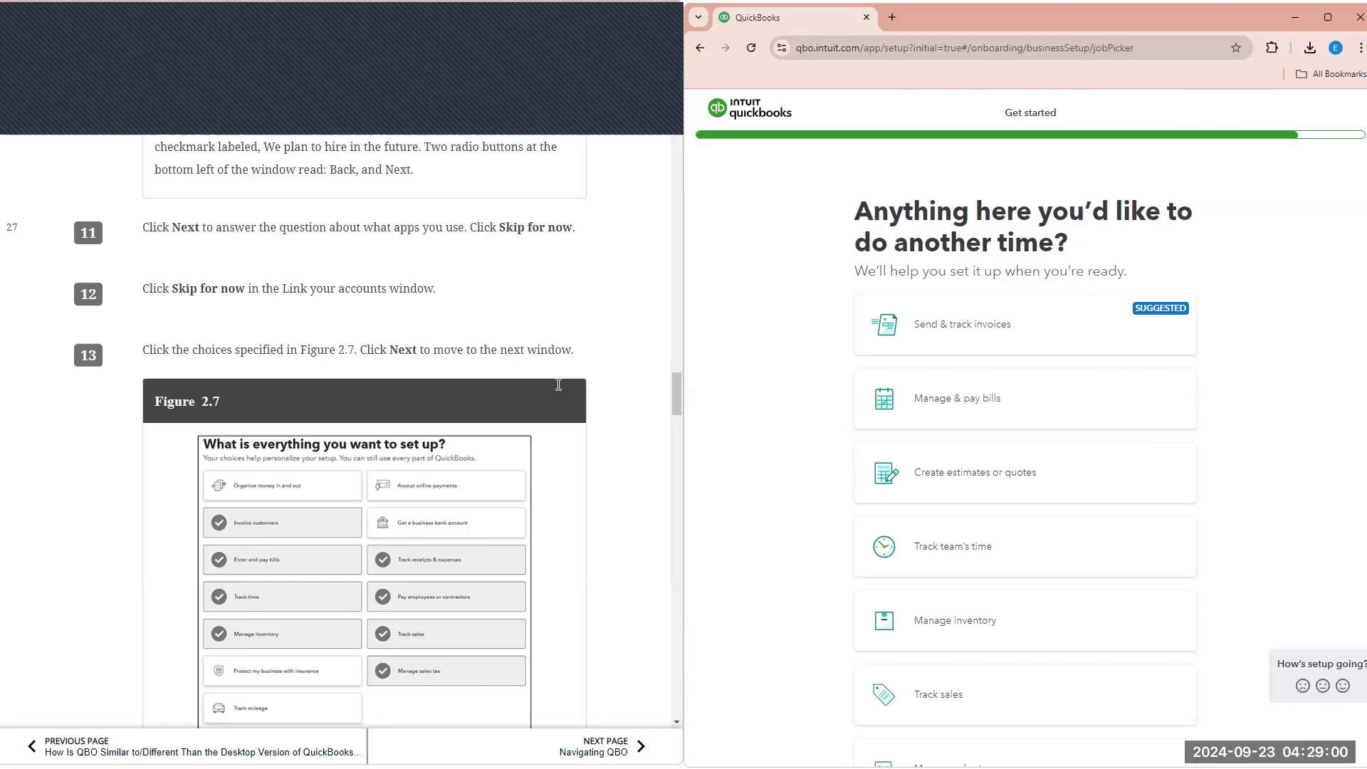
scroll(559, 385, down, 8)
scroll(561, 391, up, 5)
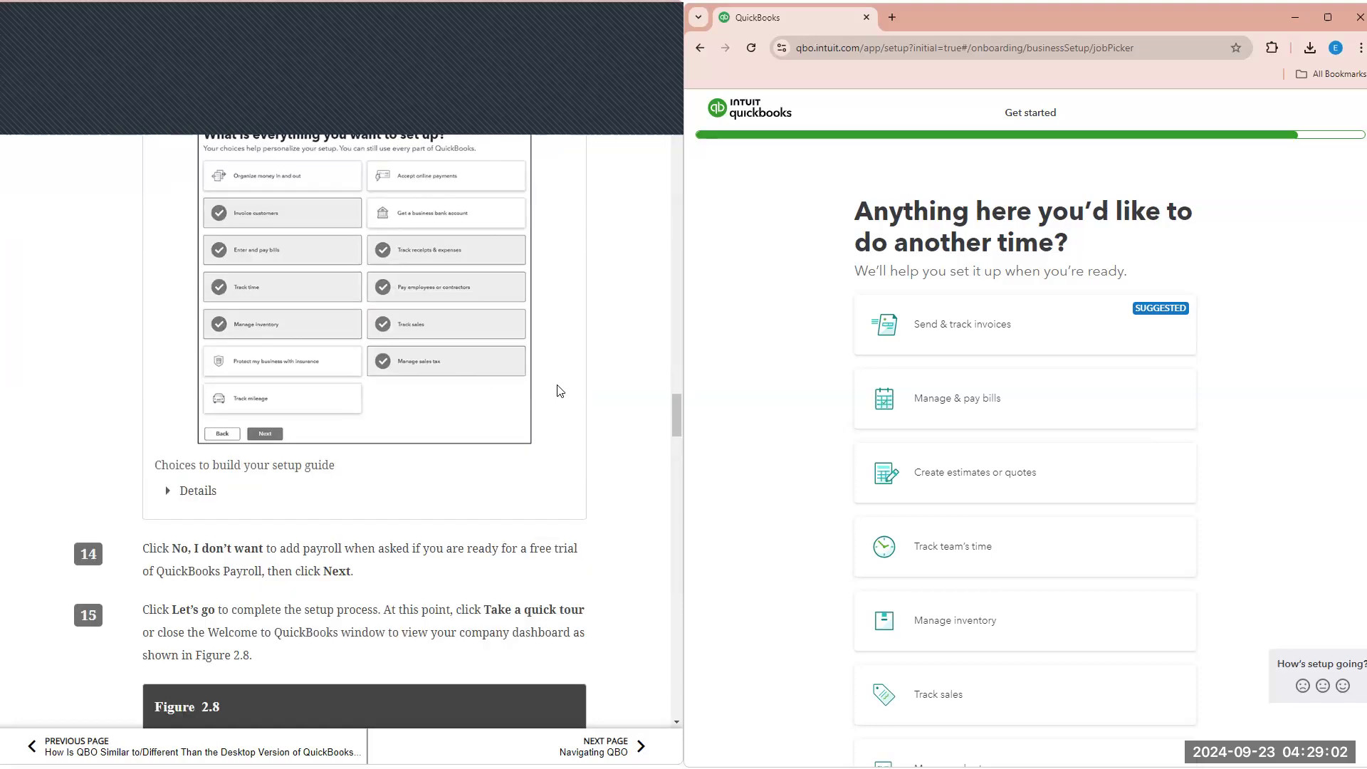
scroll(560, 391, down, 2)
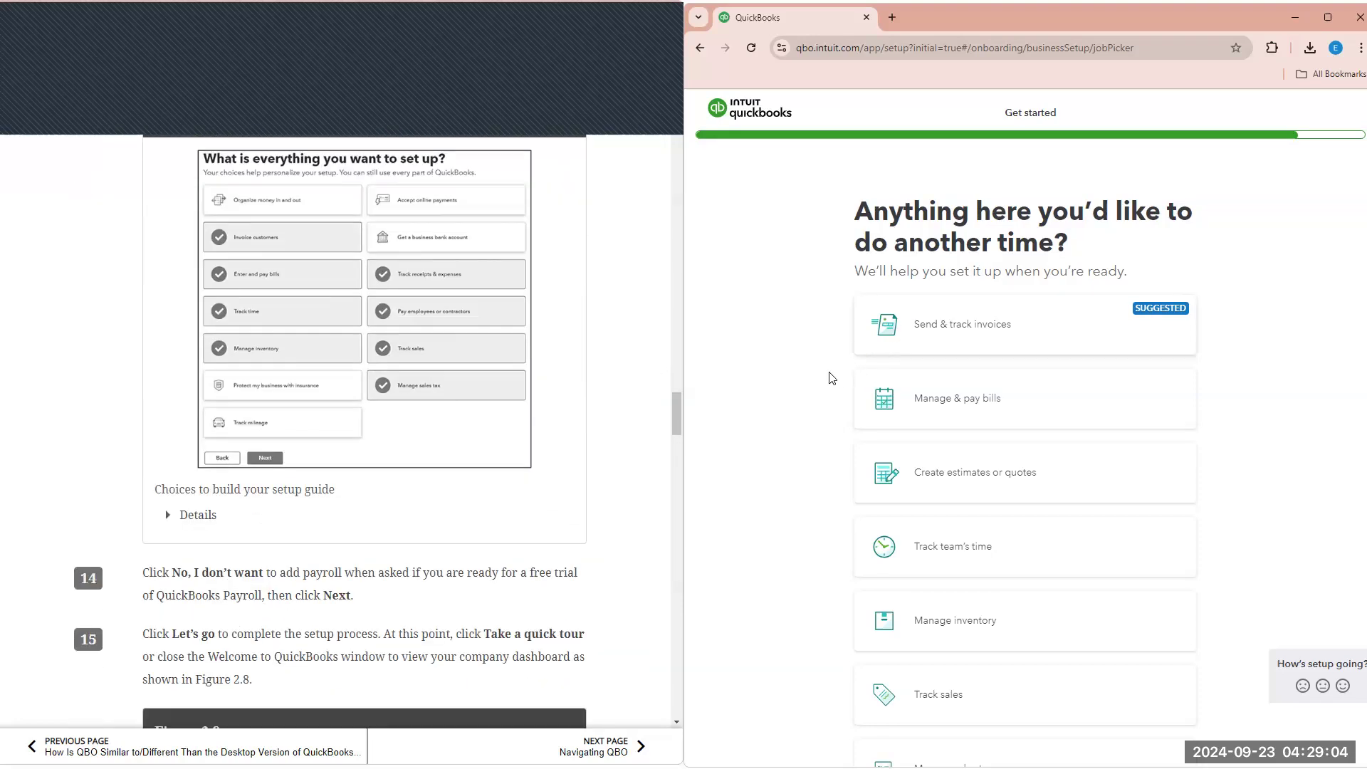
scroll(519, 391, up, 2)
click(985, 342)
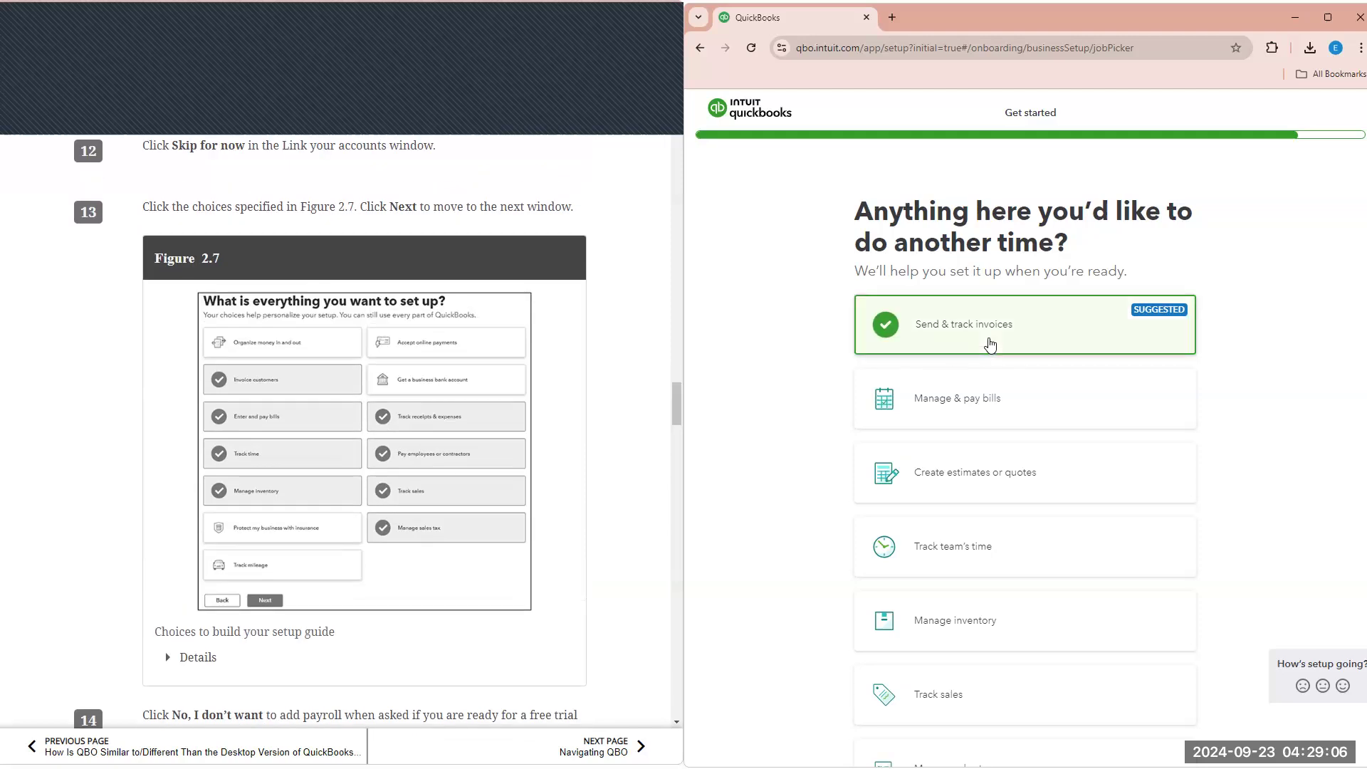
click(982, 412)
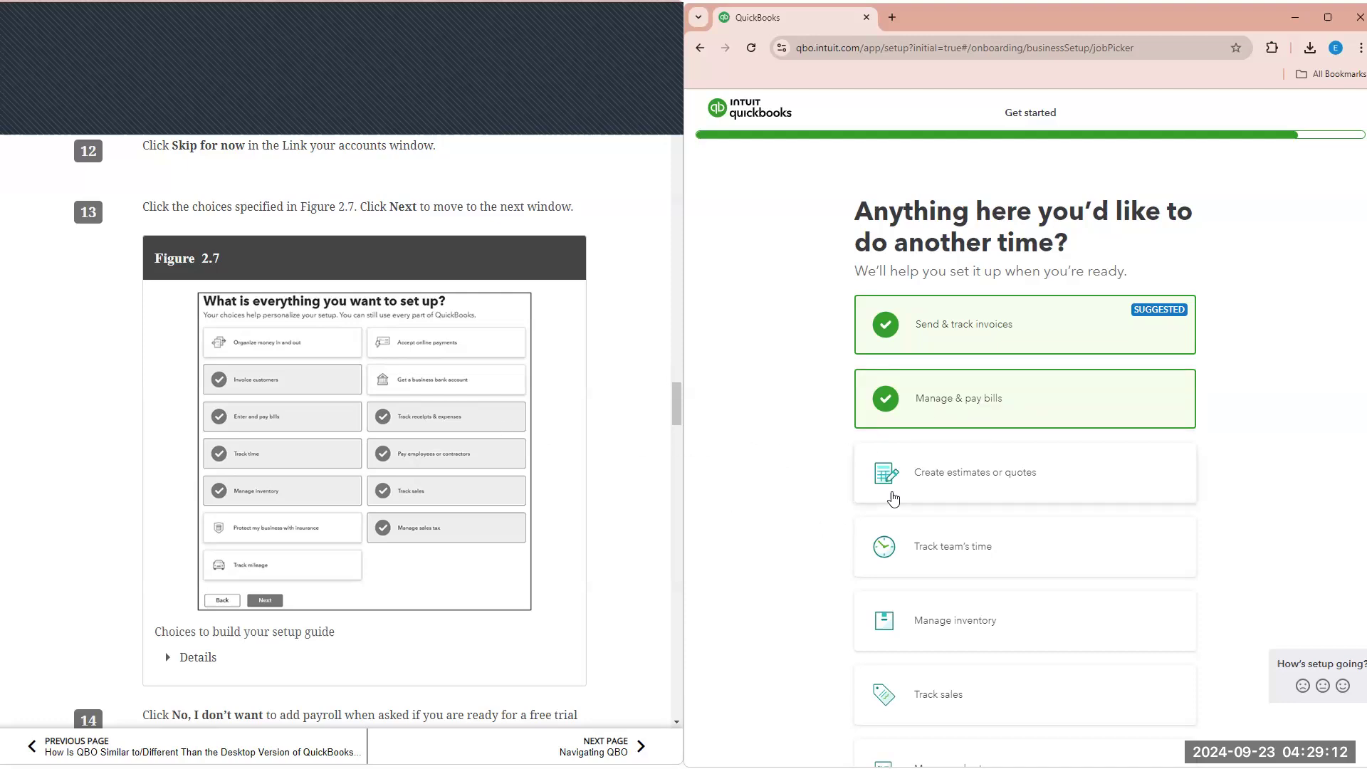
Also choose Track team's time, Manage inventory, Track sales and Manage sales tax
scroll(918, 485, down, 1)
click(945, 477)
scroll(945, 484, down, 1)
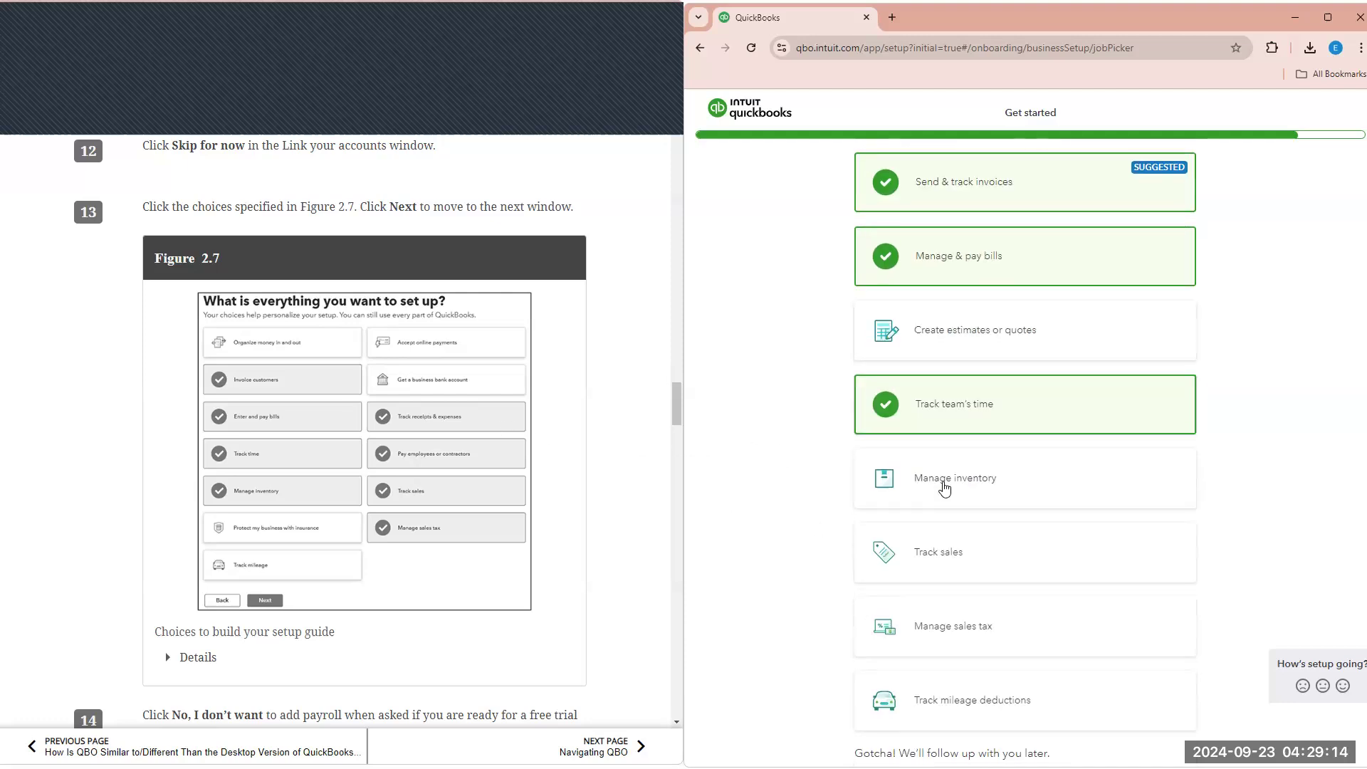
click(947, 485)
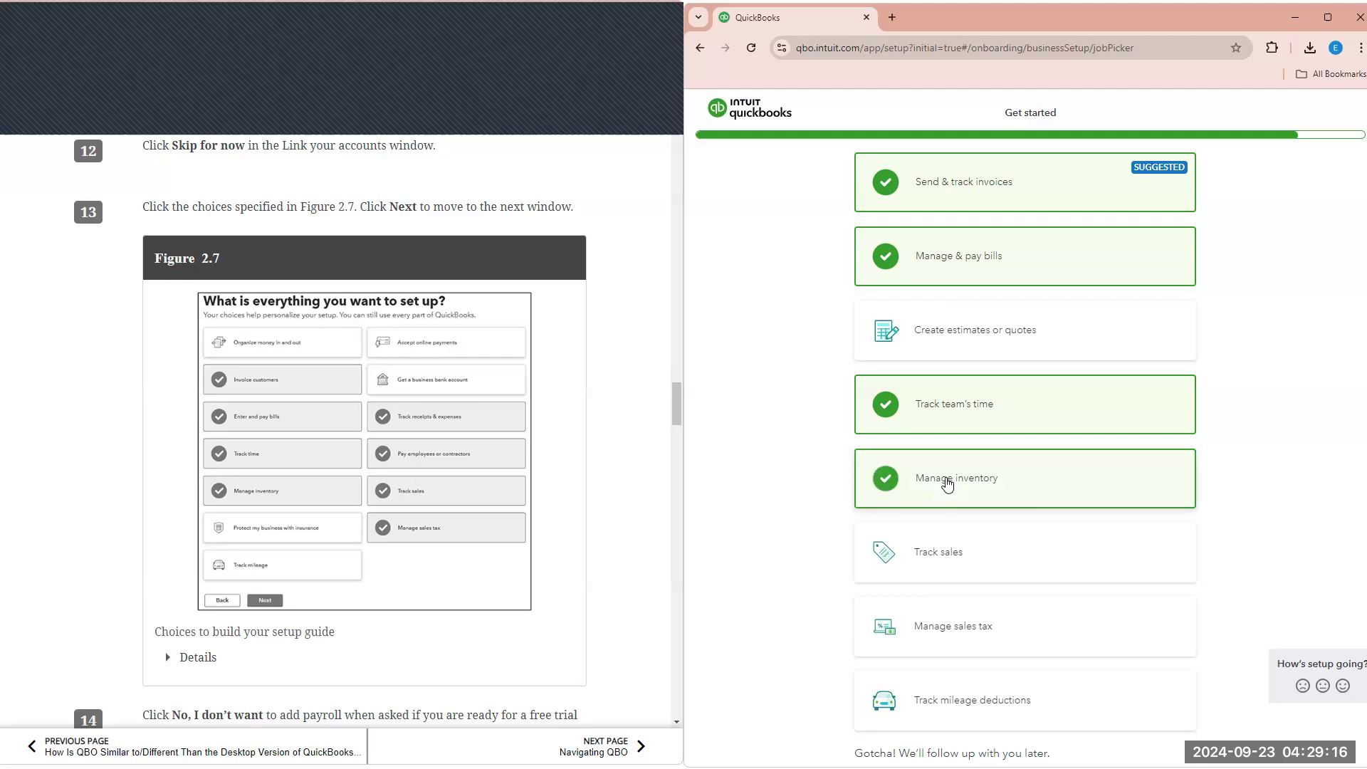
click(953, 558)
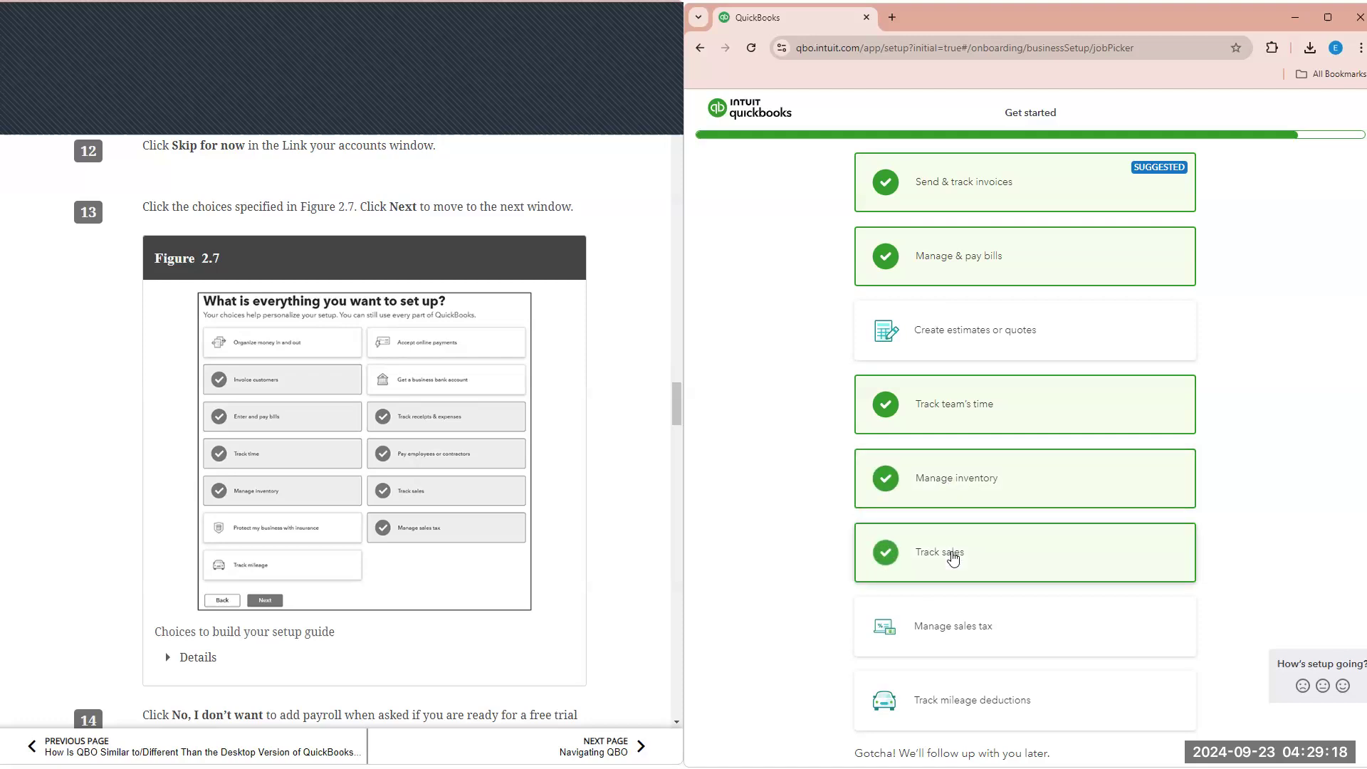
scroll(953, 557, down, 1)
click(955, 560)
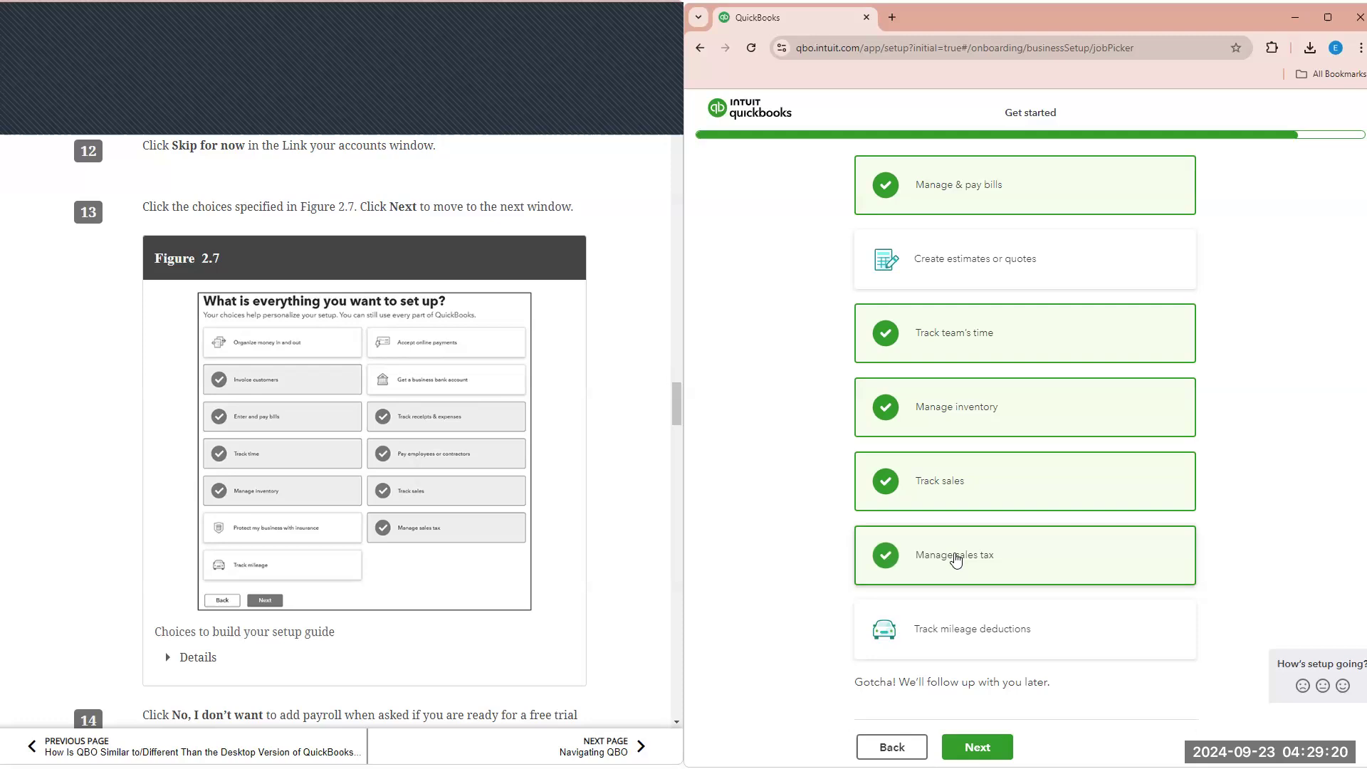
Submit the setup choices, proceed to the company dashboard, and collapse its navigation menu
click(983, 746)
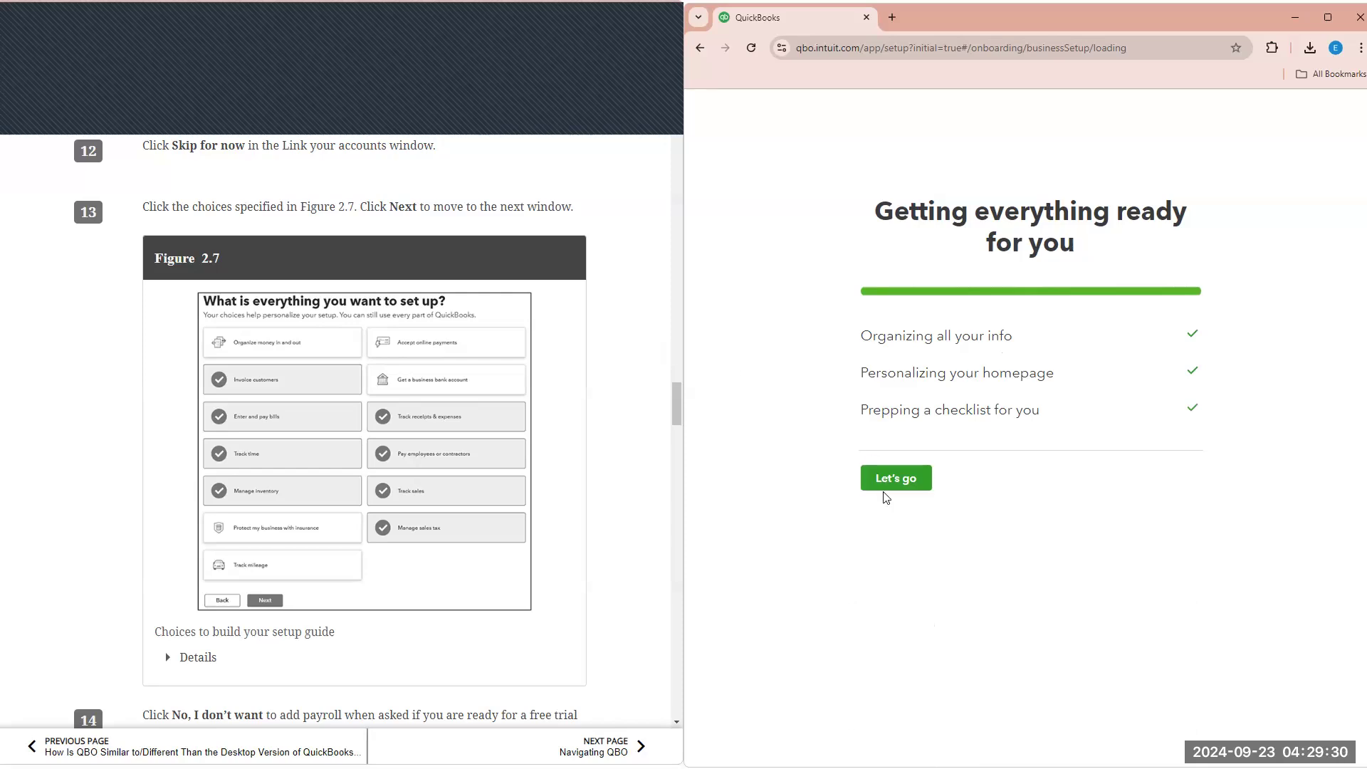
click(886, 487)
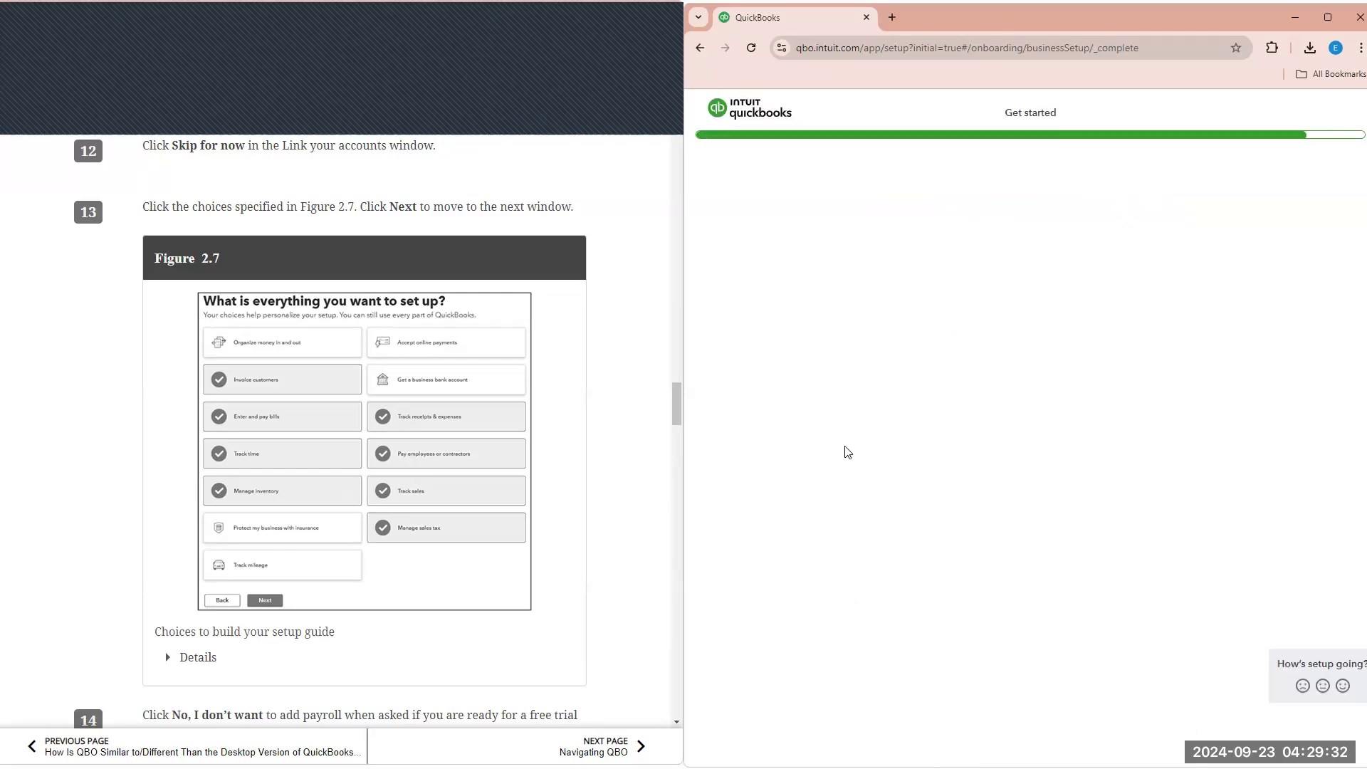
scroll(443, 360, down, 3)
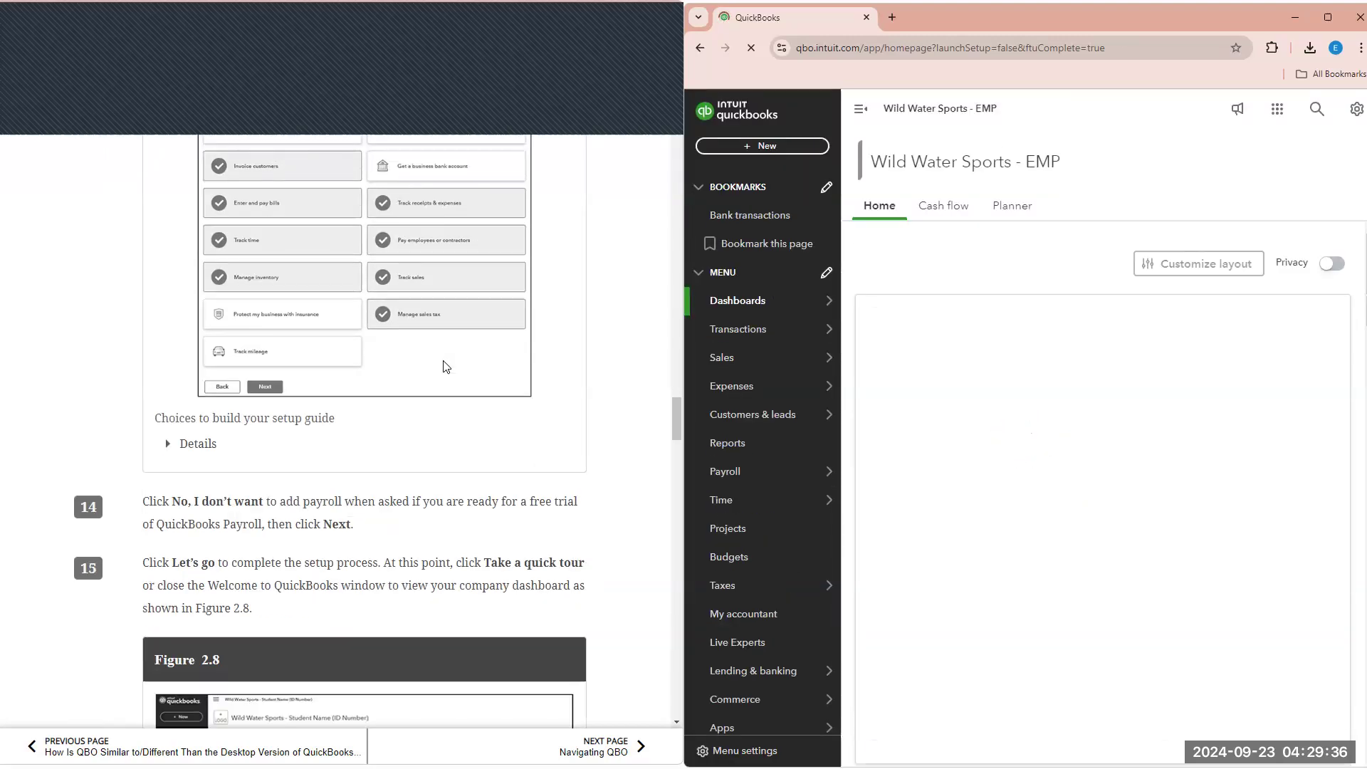
click(861, 108)
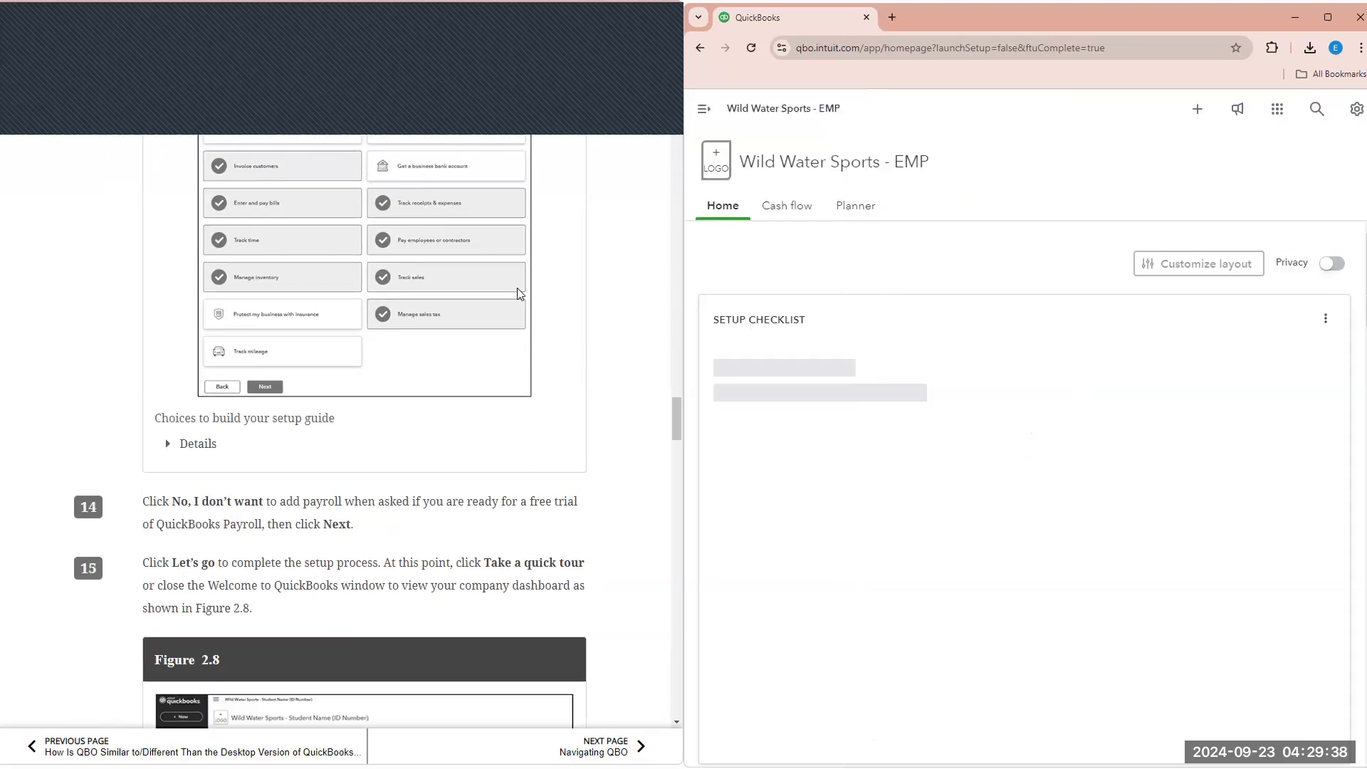
Compare the company dashboard with textbook Figure 2.8 and read the figure's detailed description
scroll(517, 287, down, 1)
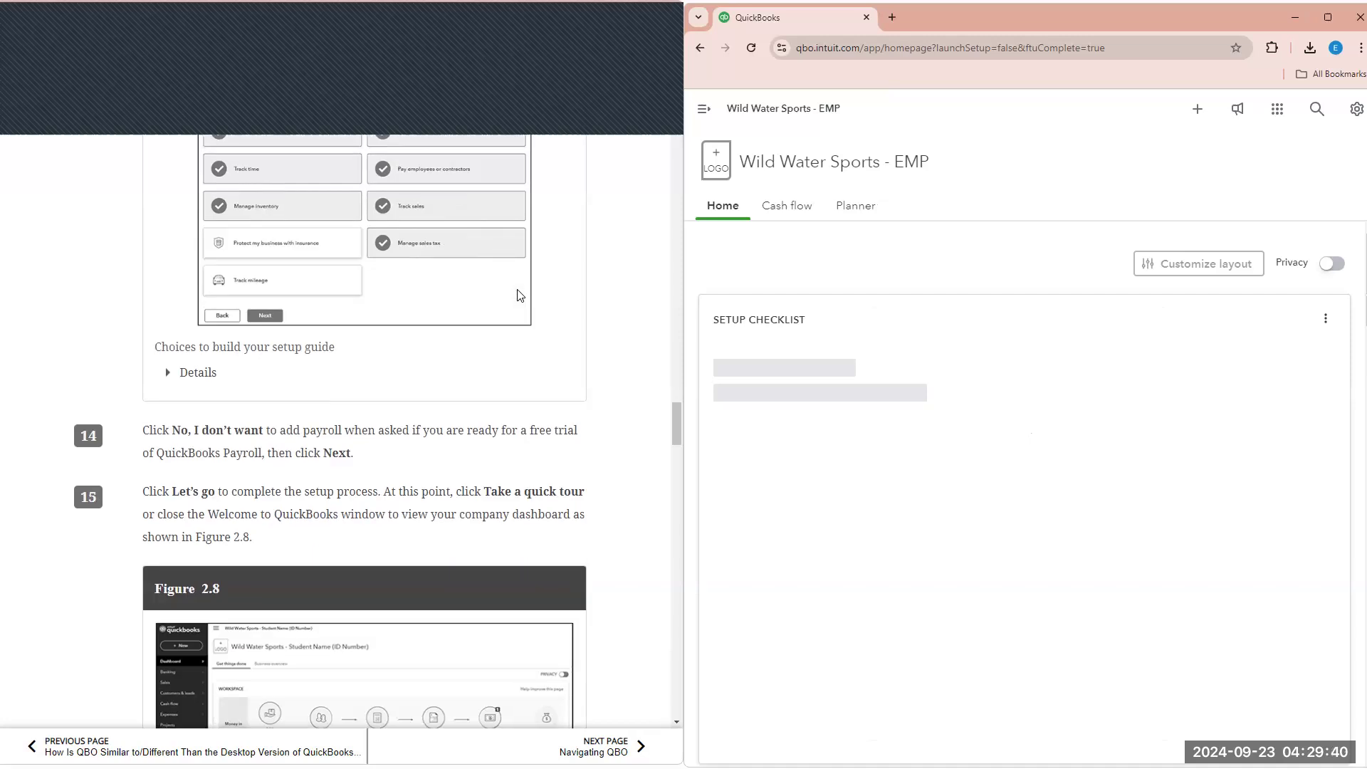
scroll(520, 296, down, 2)
scroll(447, 294, down, 1)
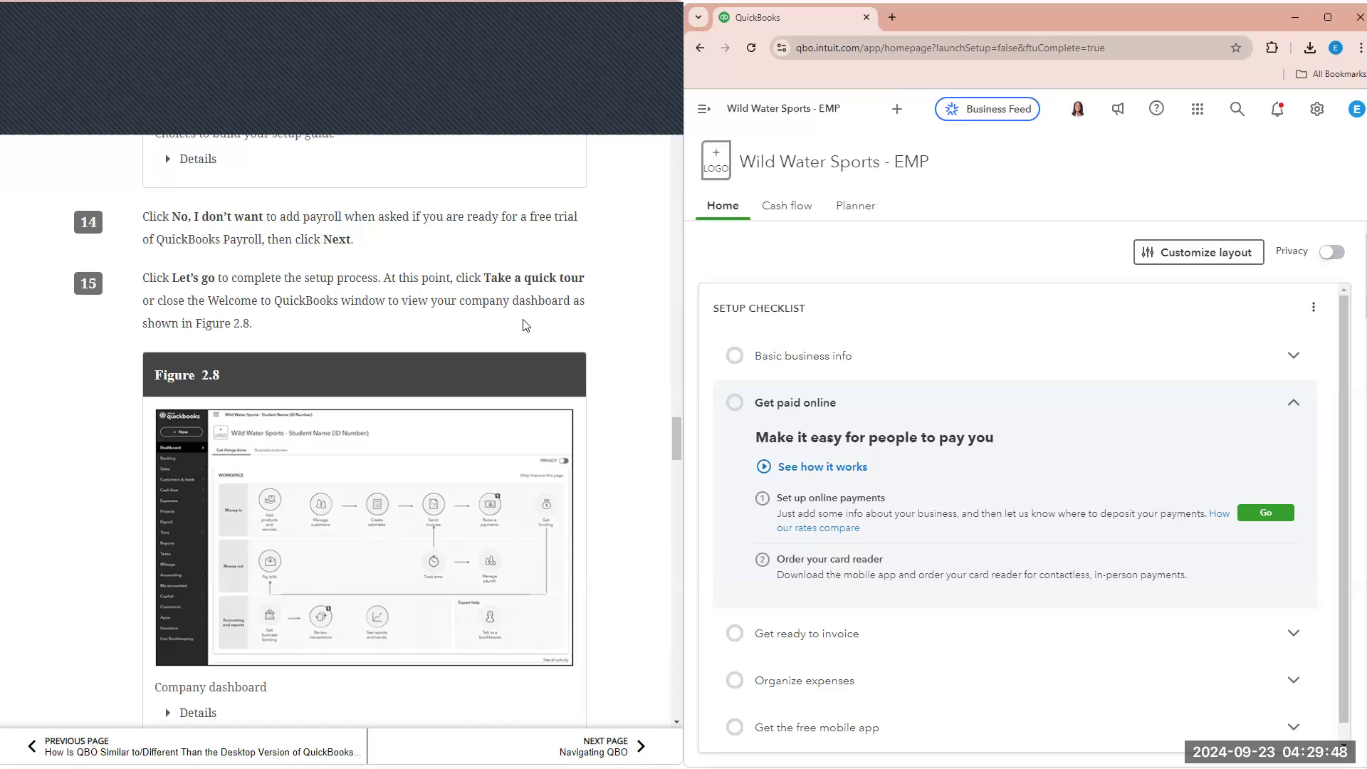
scroll(402, 428, down, 2)
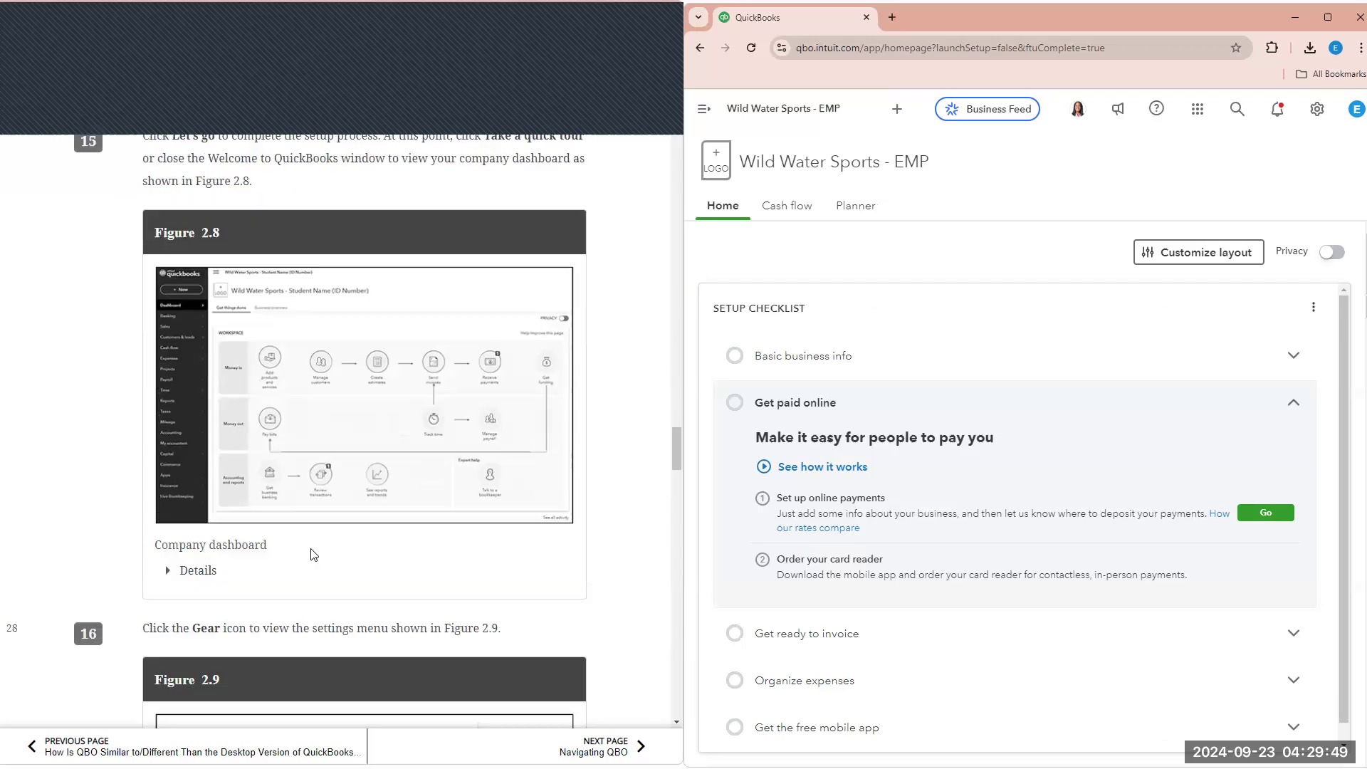
click(191, 573)
scroll(214, 320, down, 5)
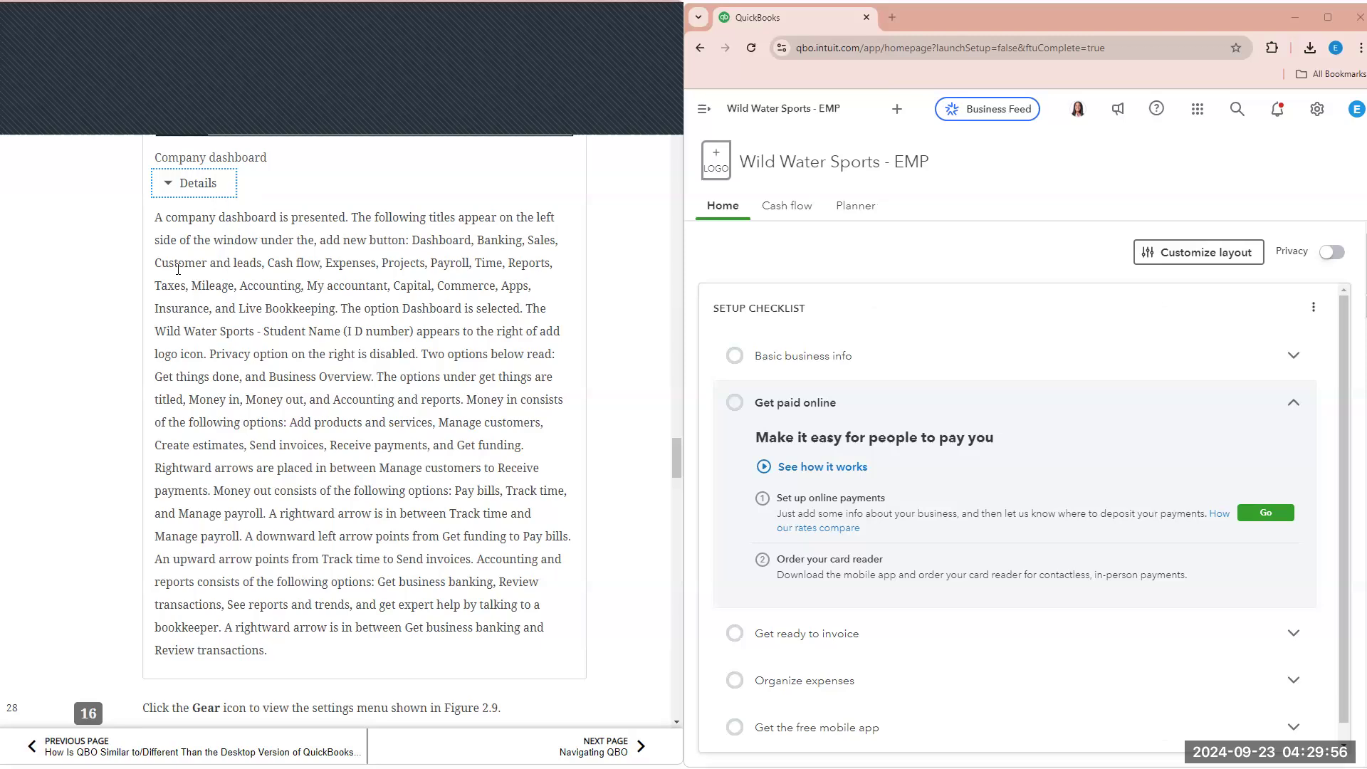
scroll(200, 273, up, 5)
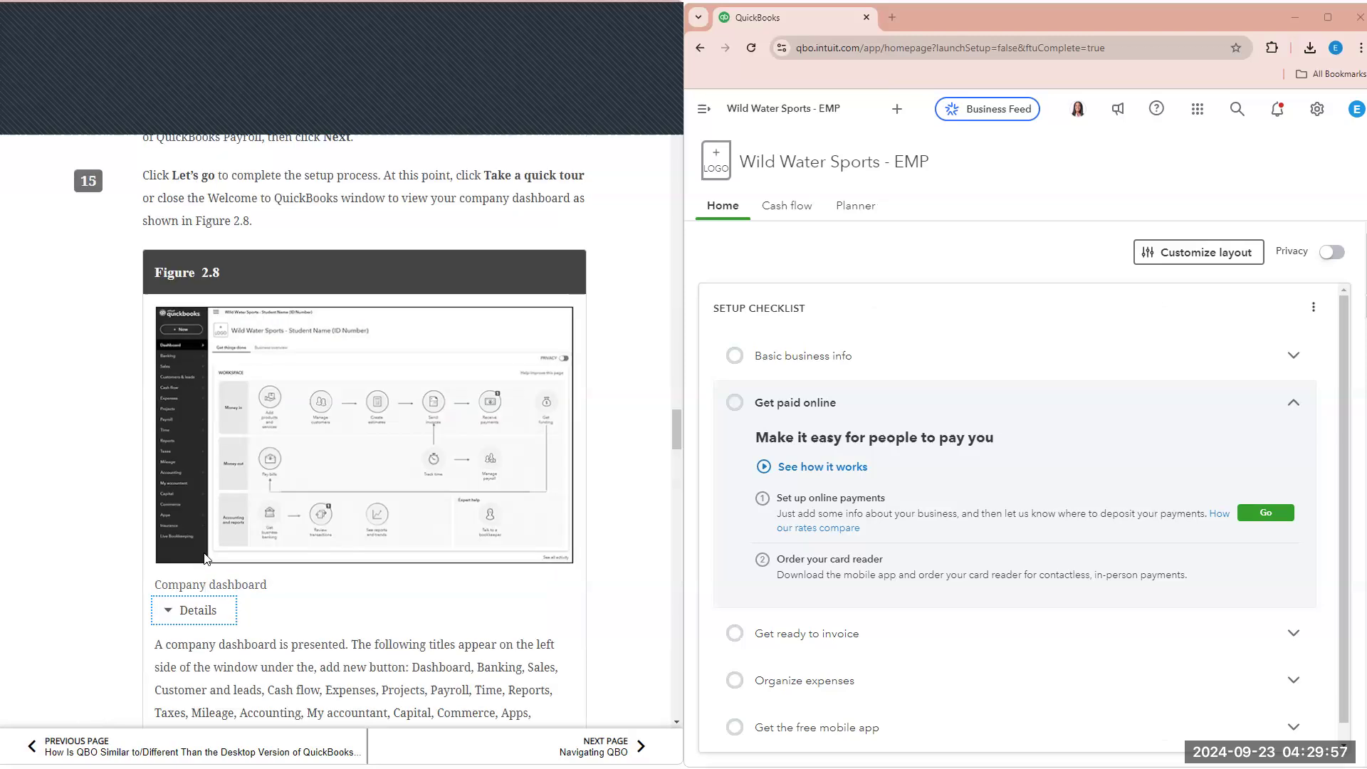
click(192, 610)
Following textbook steps 16 and 17, view the settings options and open Account and settings
scroll(225, 459, down, 3)
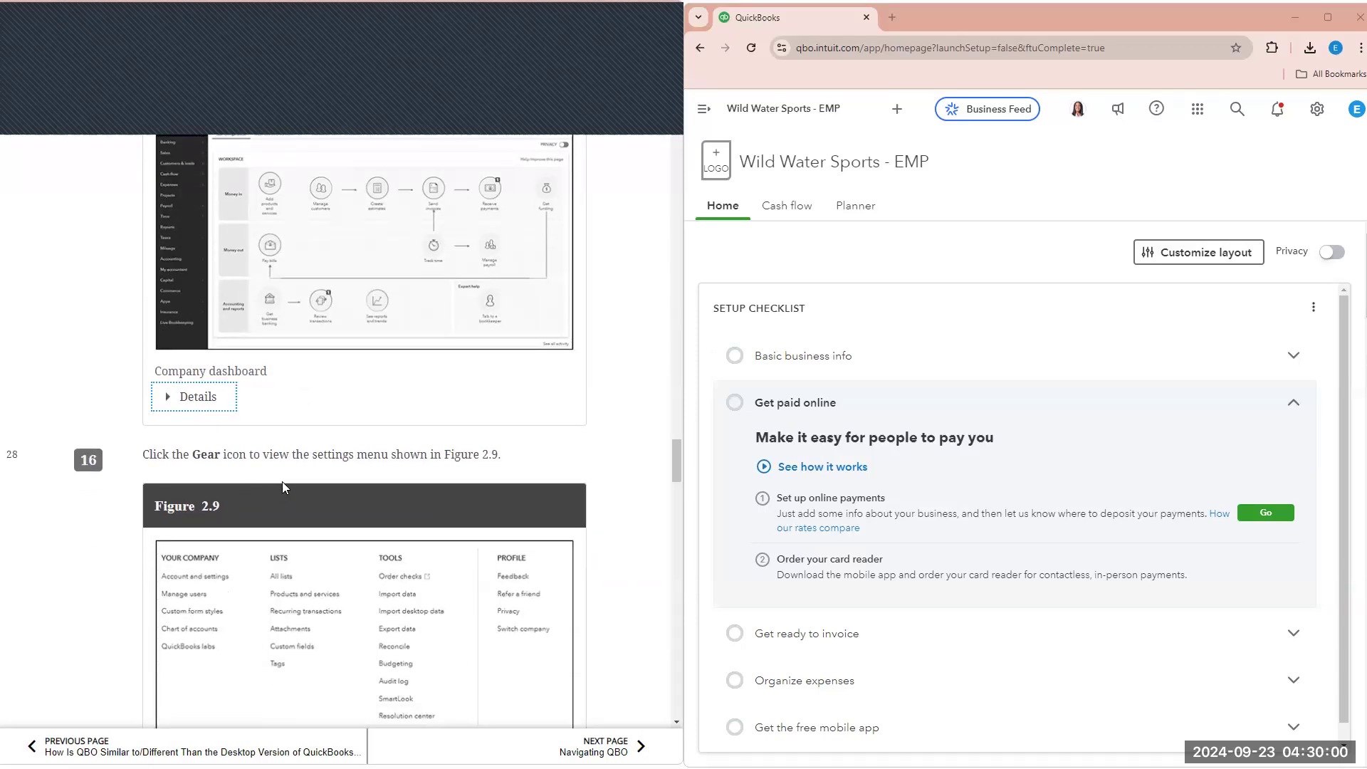
scroll(225, 459, down, 1)
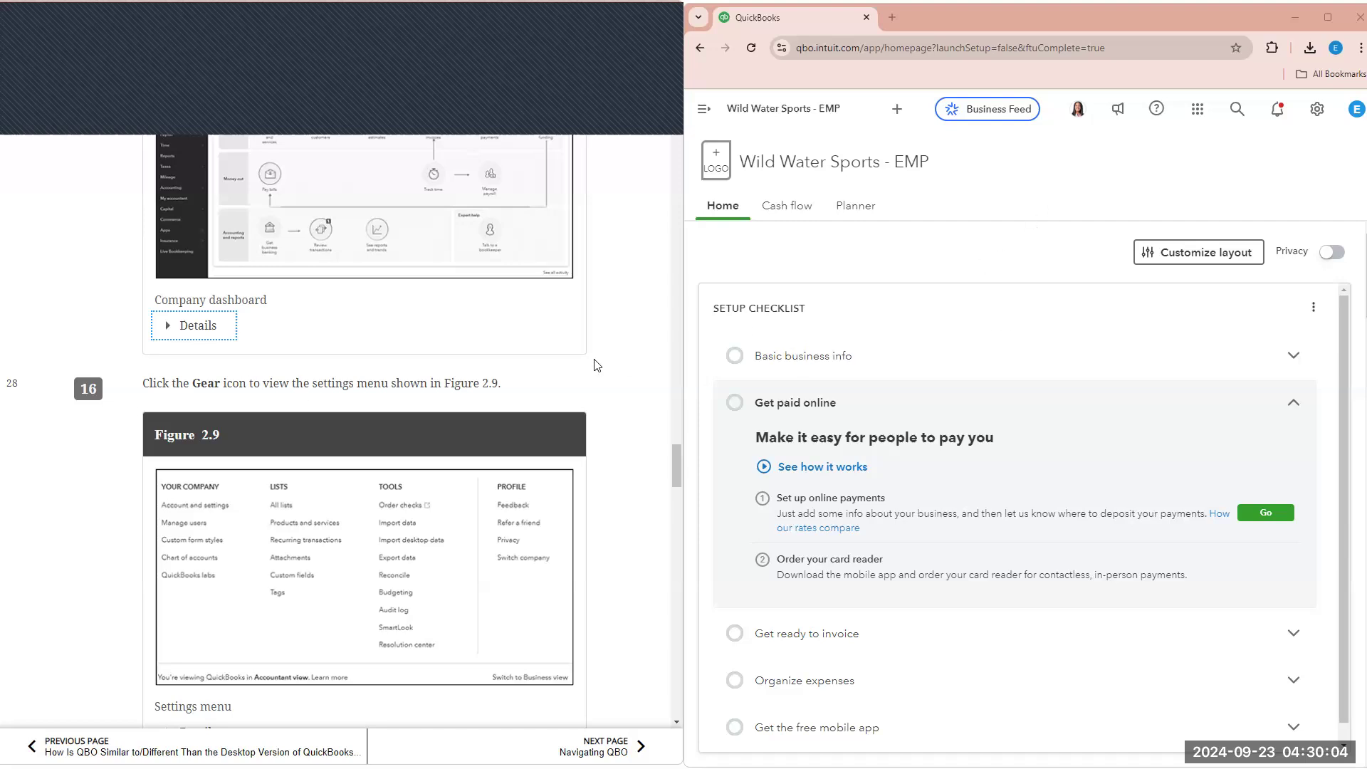
click(1316, 111)
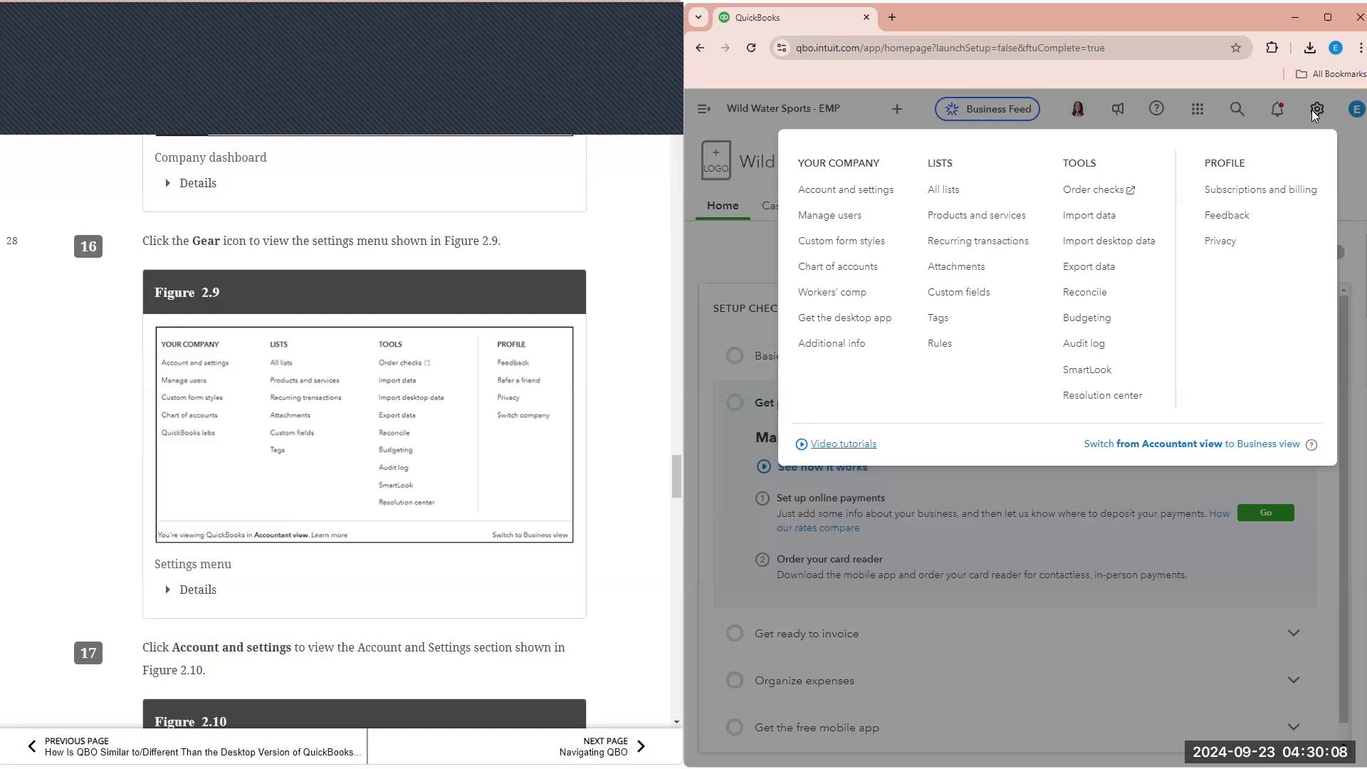
scroll(364, 415, down, 4)
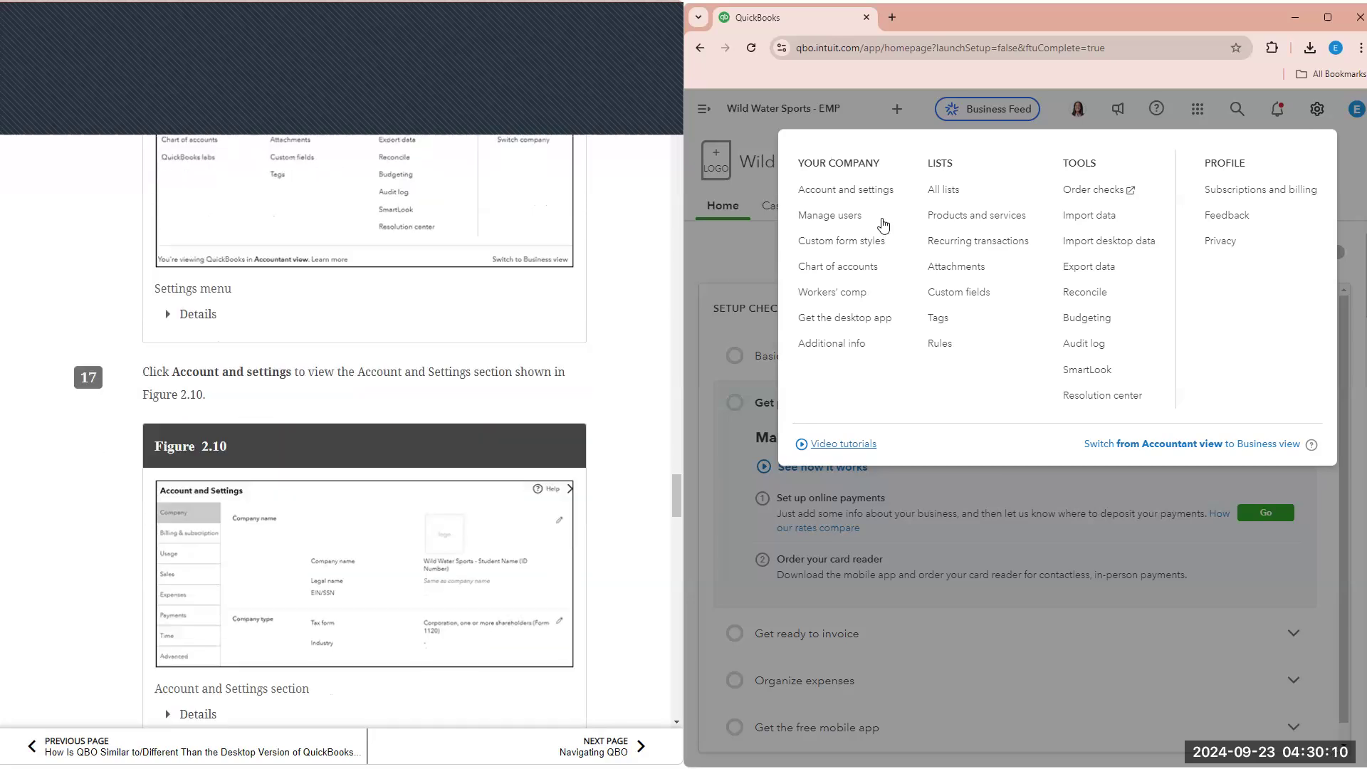
click(882, 199)
scroll(585, 362, down, 2)
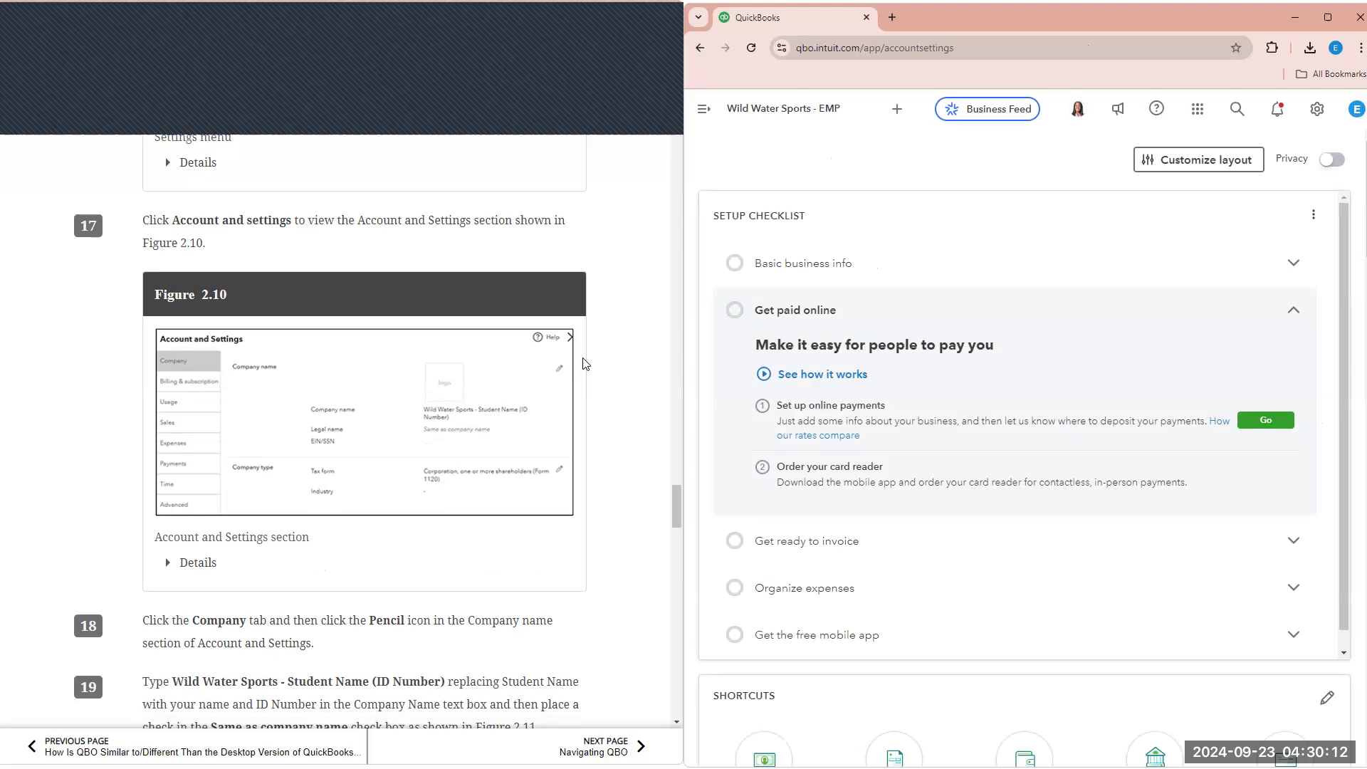
Open the Company name section for editing, keep Wild Water Sports - EMP with Same as company name checked, and save it
scroll(585, 364, down, 1)
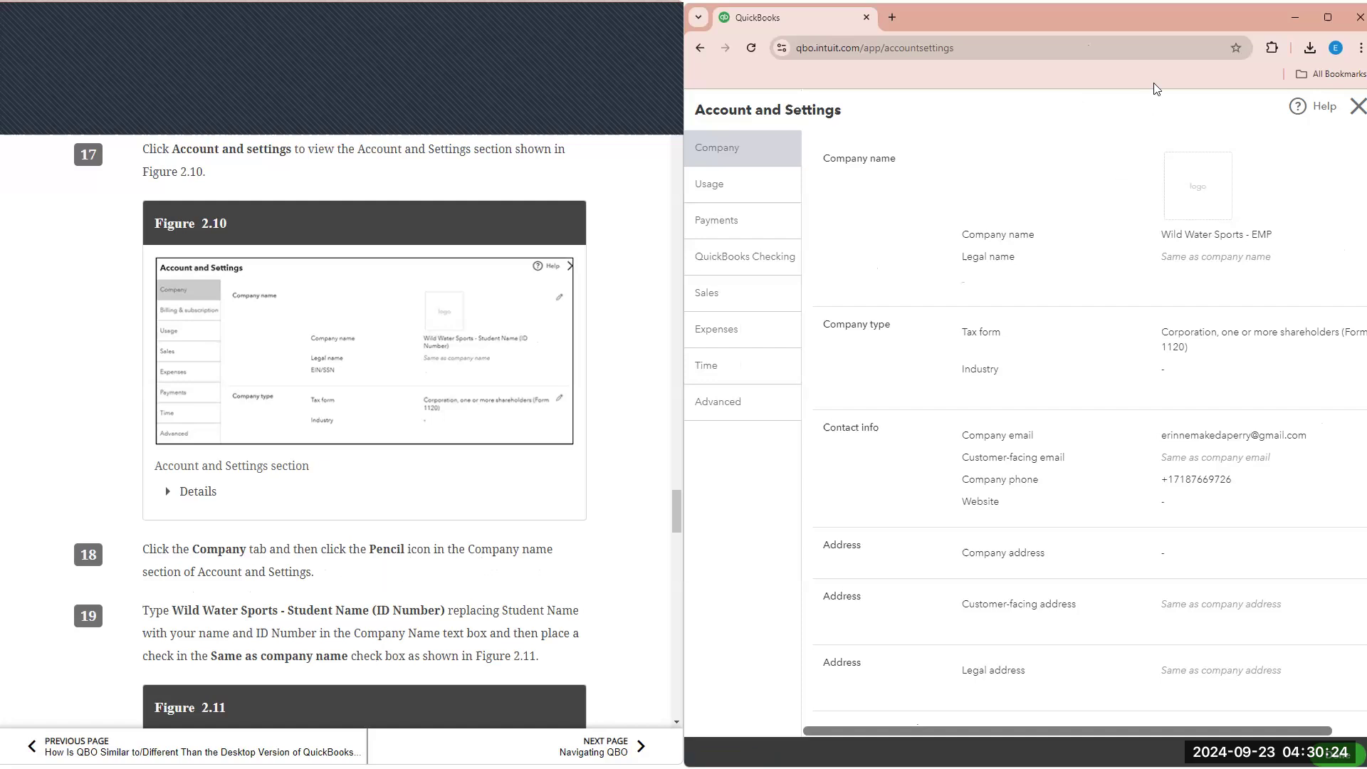
drag(1194, 17, 1184, 15)
drag(1177, 726, 1250, 726)
click(1334, 163)
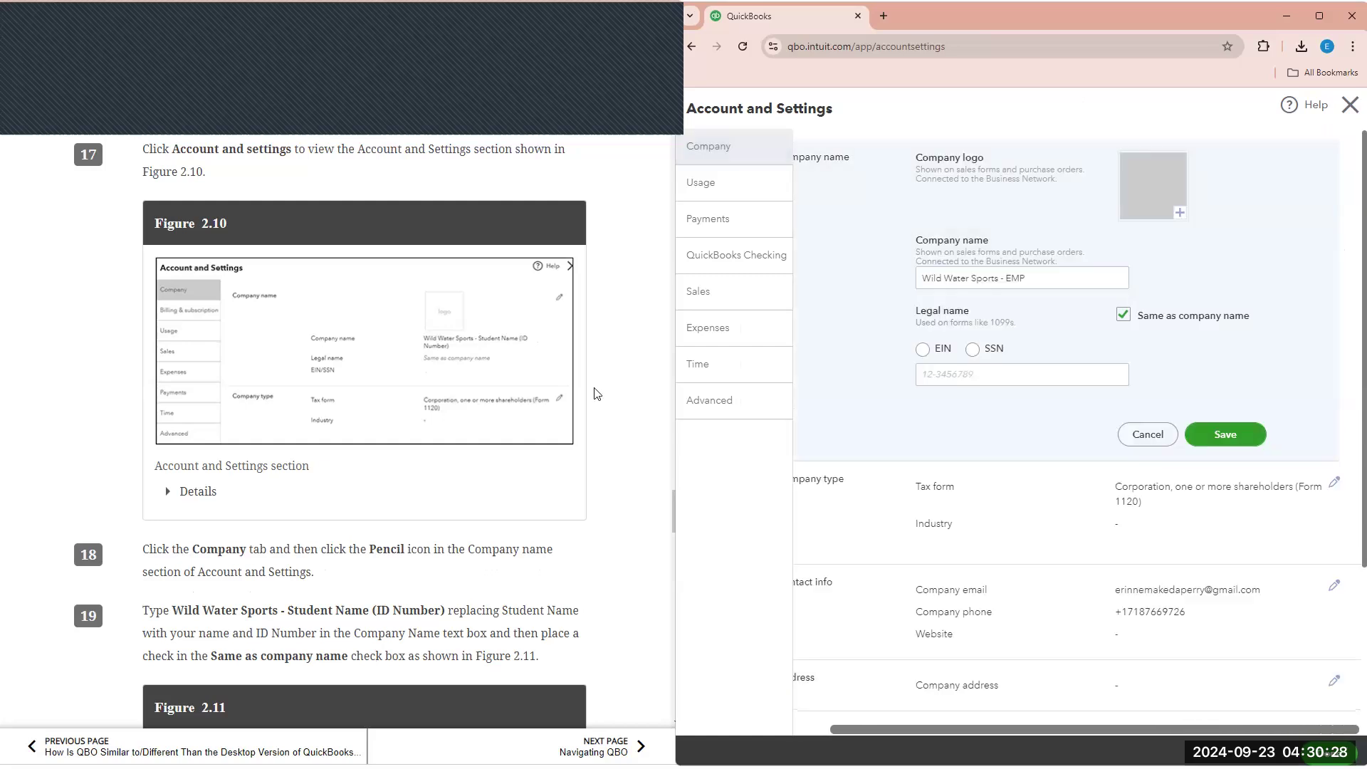
triple_click(987, 280)
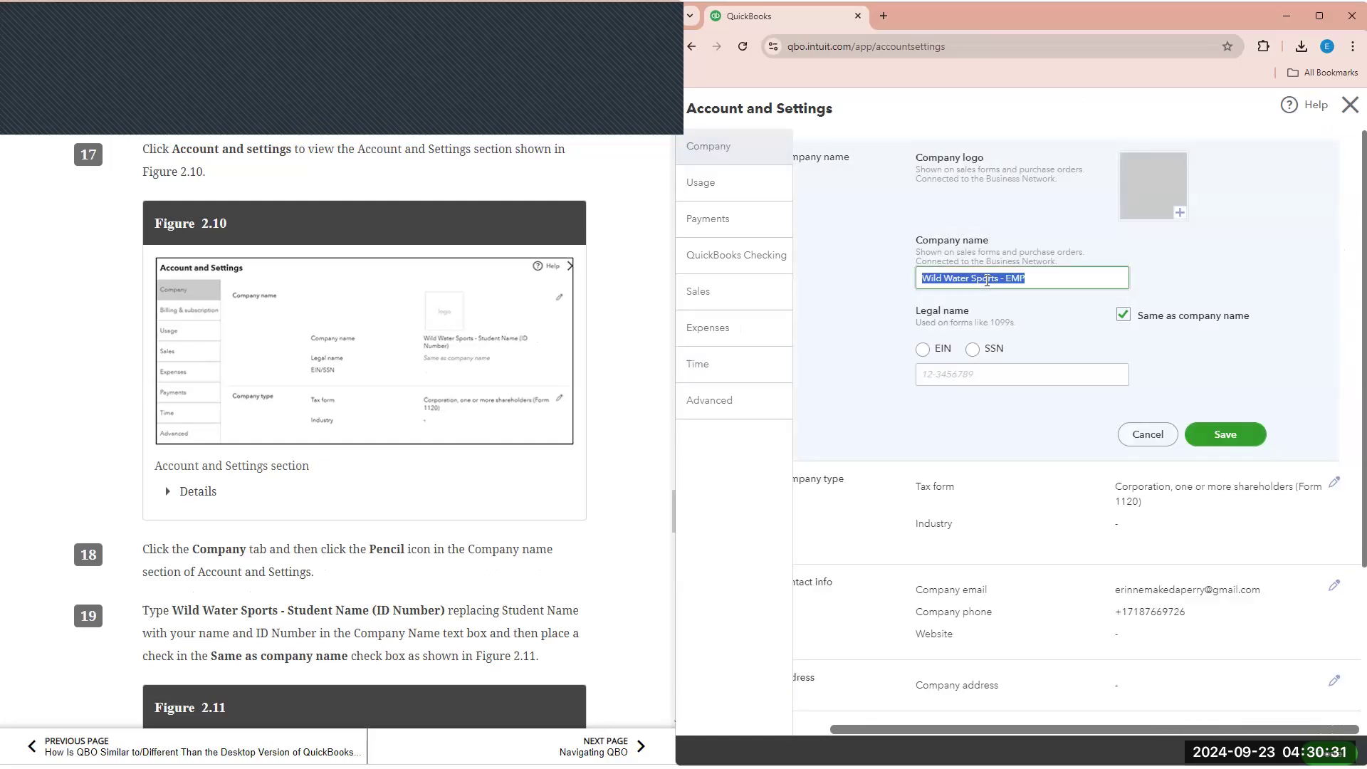
click(1035, 282)
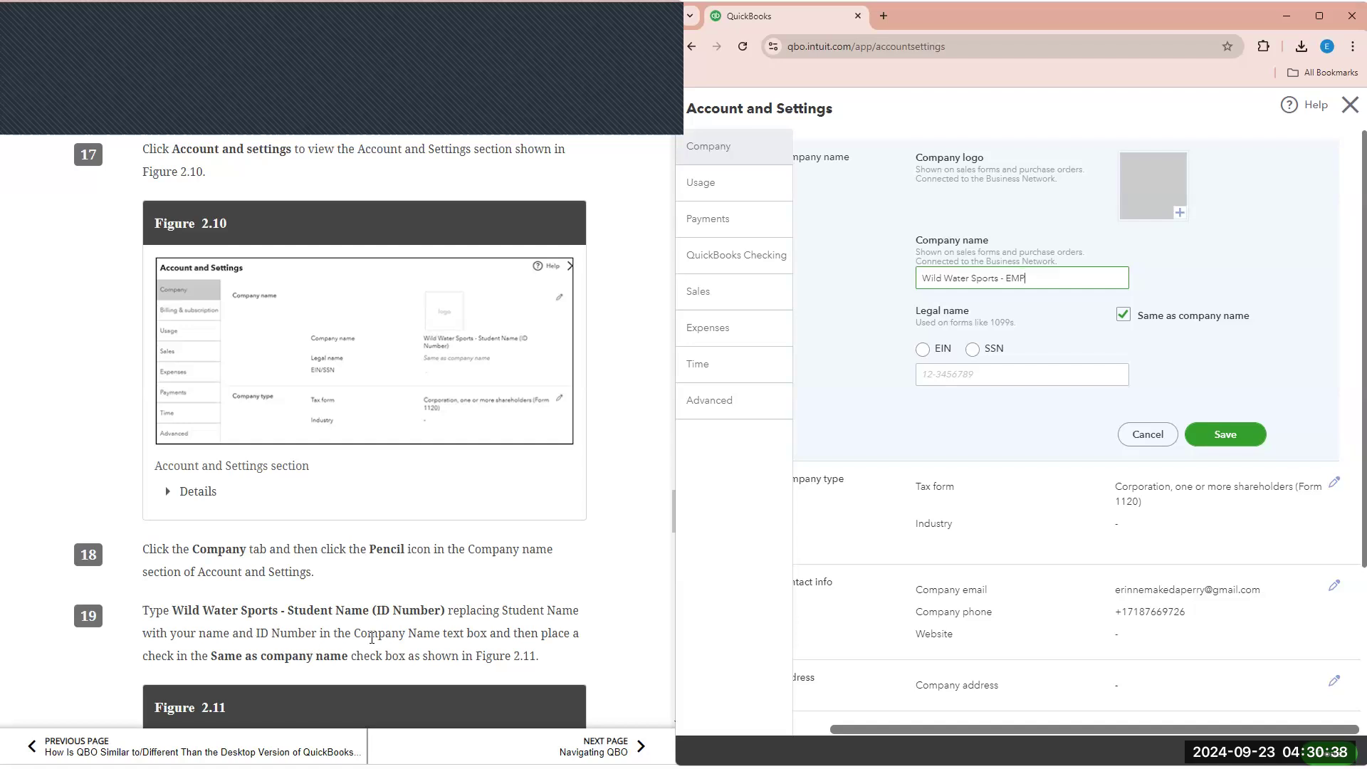
scroll(371, 638, down, 4)
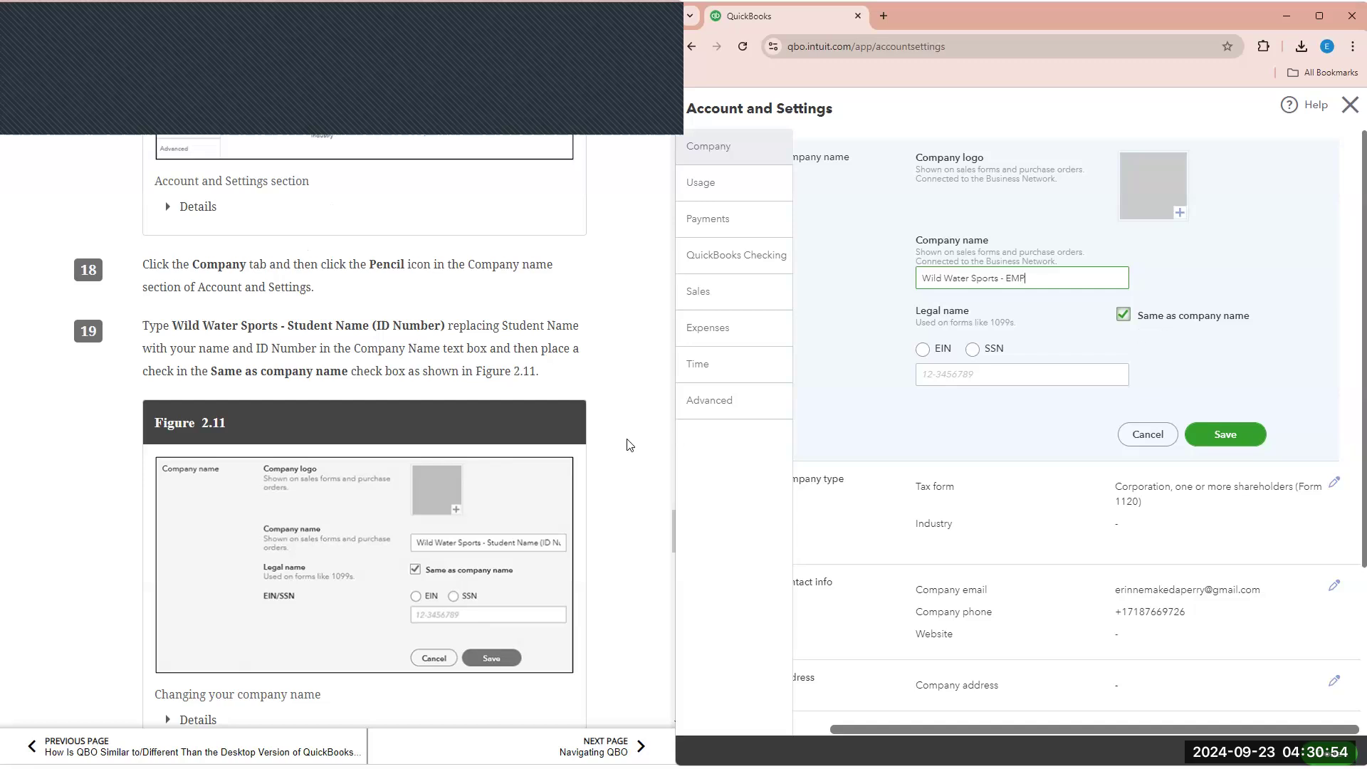
scroll(629, 445, down, 3)
click(1237, 446)
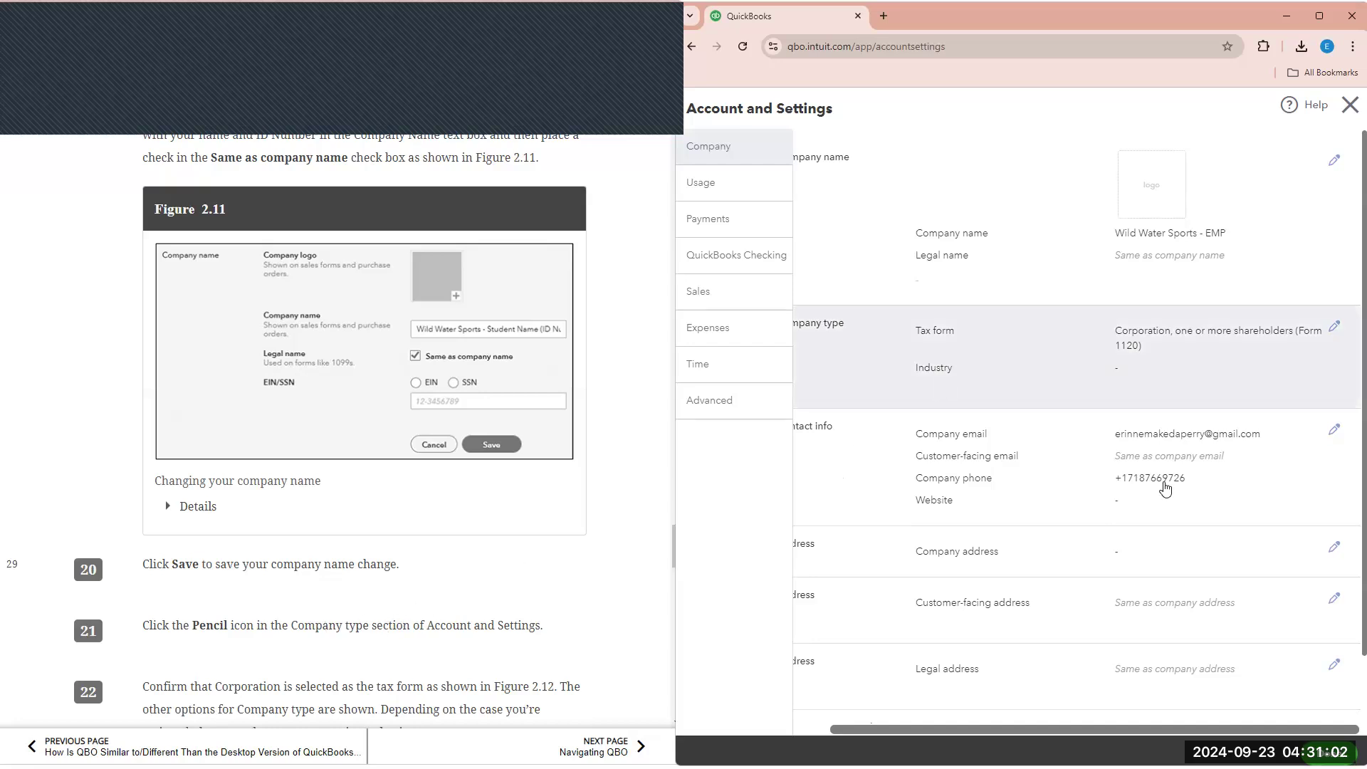
Open the Company type section, check against Figure 2.12 that the tax form is Corporation (Form 1120), and save it
click(1333, 328)
scroll(635, 481, down, 1)
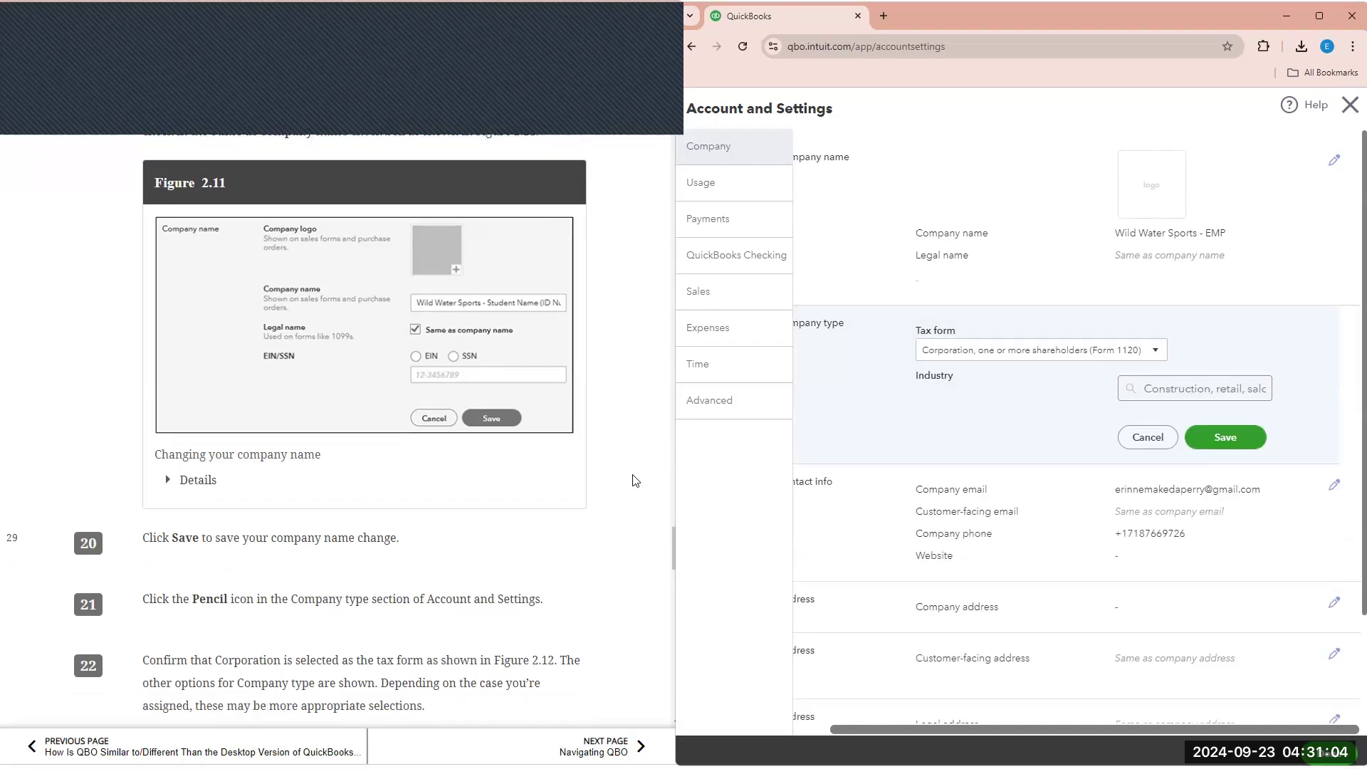
scroll(338, 511, down, 2)
scroll(186, 497, down, 1)
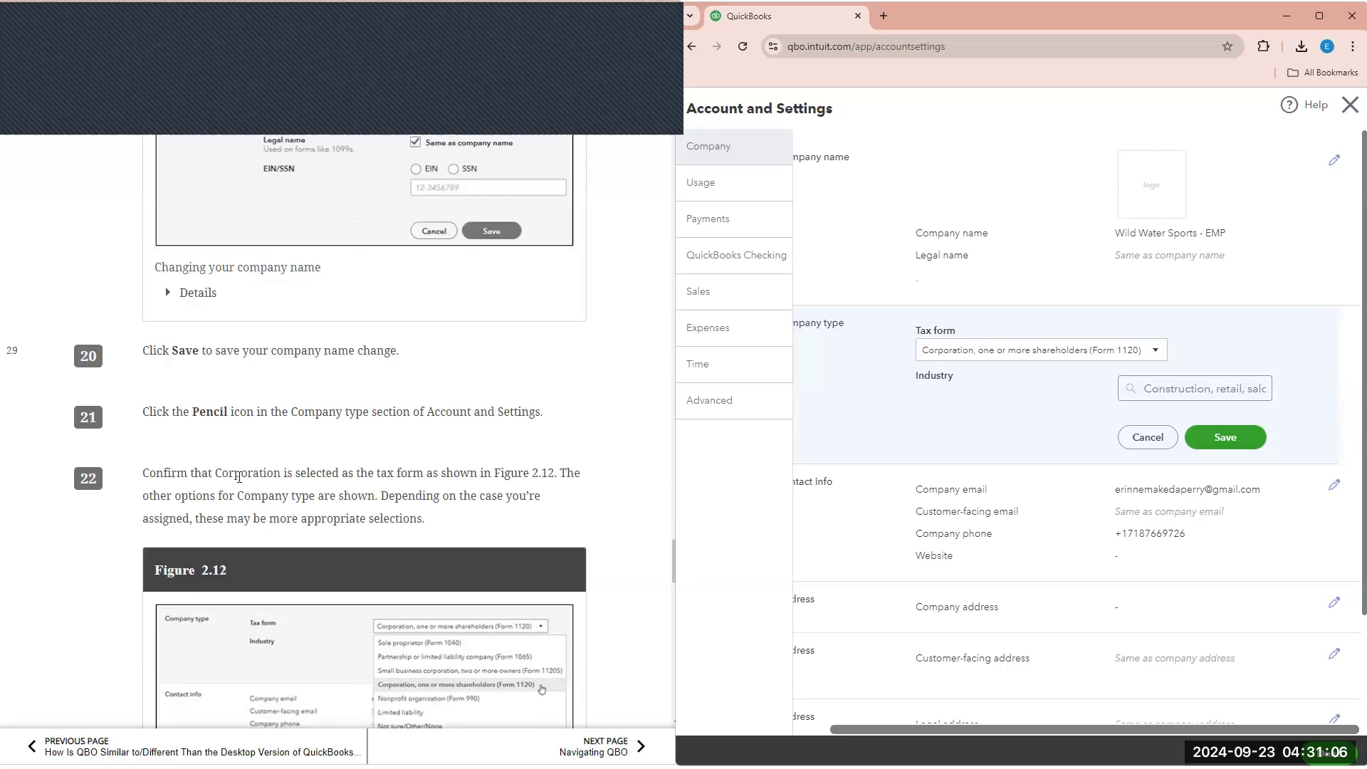
scroll(605, 456, down, 1)
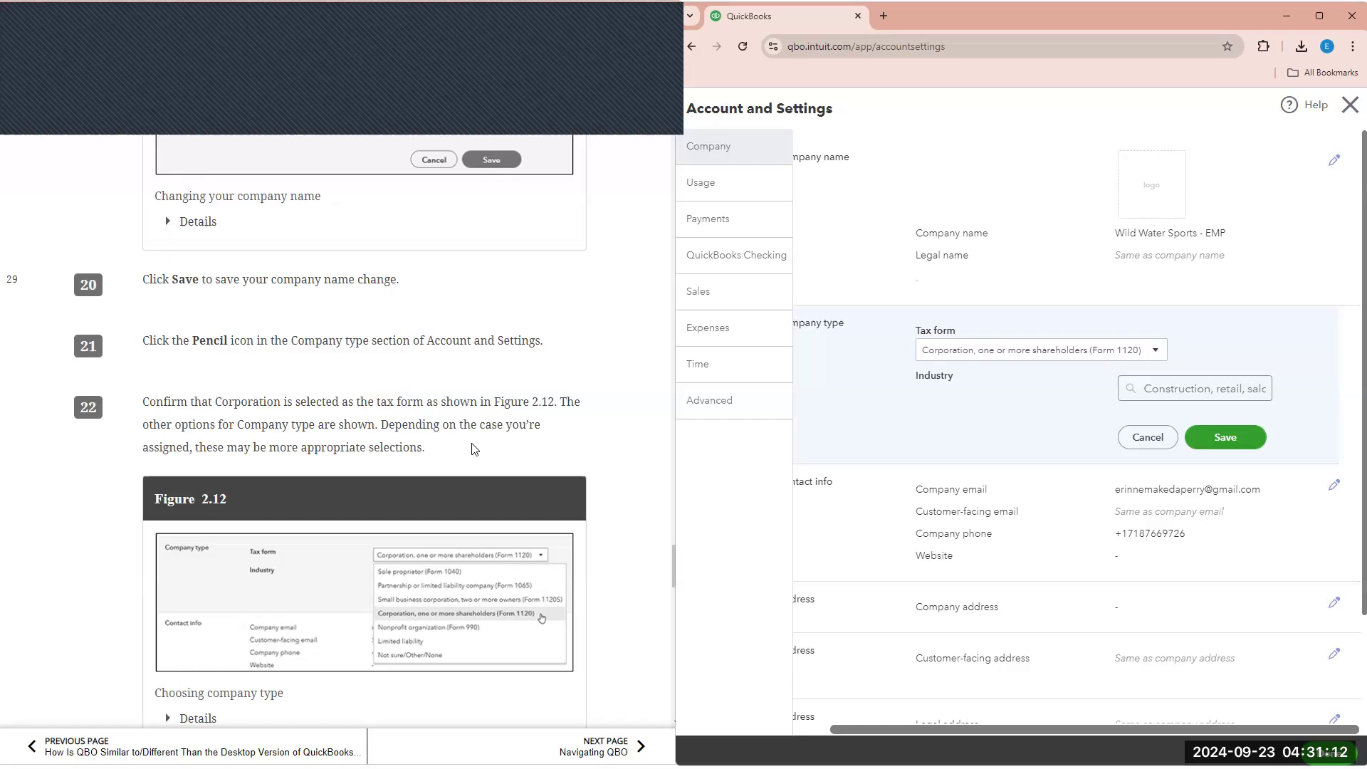
scroll(474, 448, down, 3)
click(1225, 436)
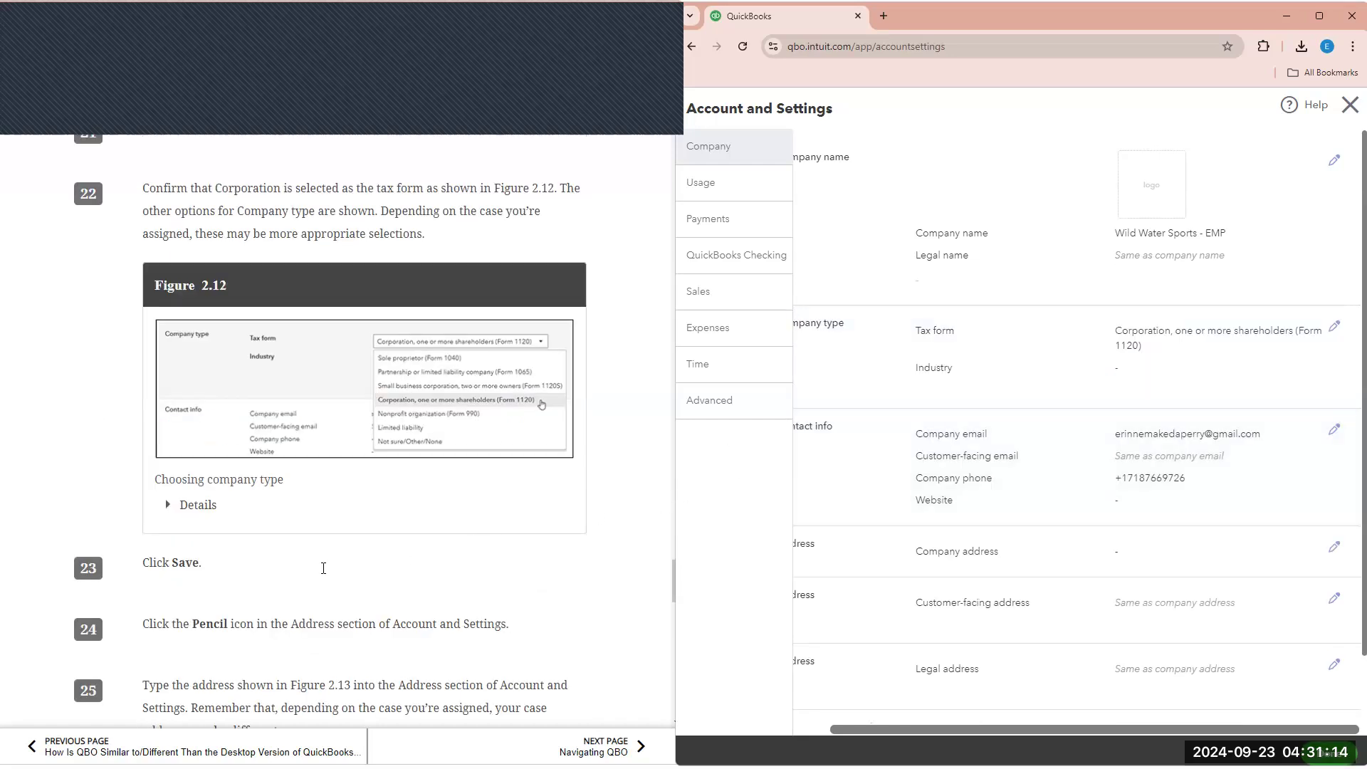
scroll(380, 569, down, 1)
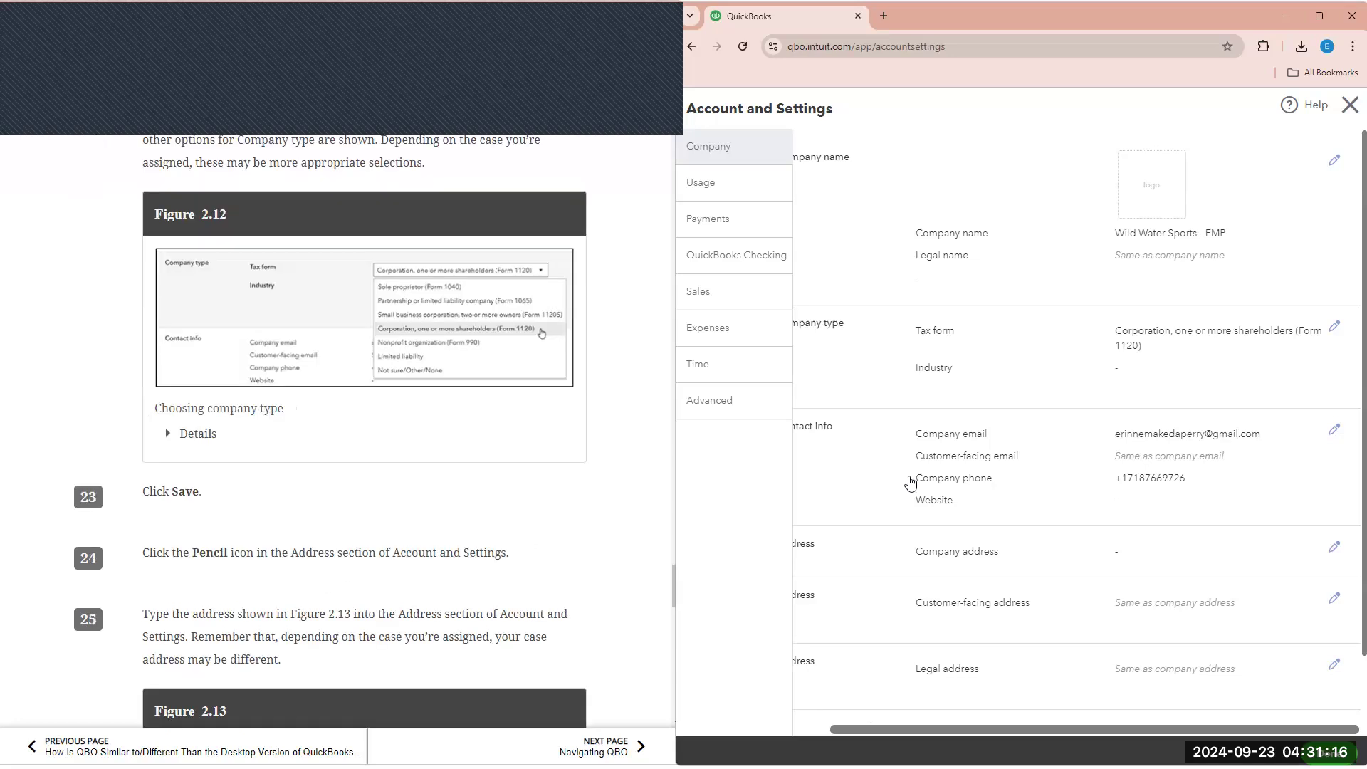
Edit the Company address, look up the address given in textbook Figure 2.13, choose the matching suggestion, and save it
click(1334, 547)
scroll(551, 520, down, 3)
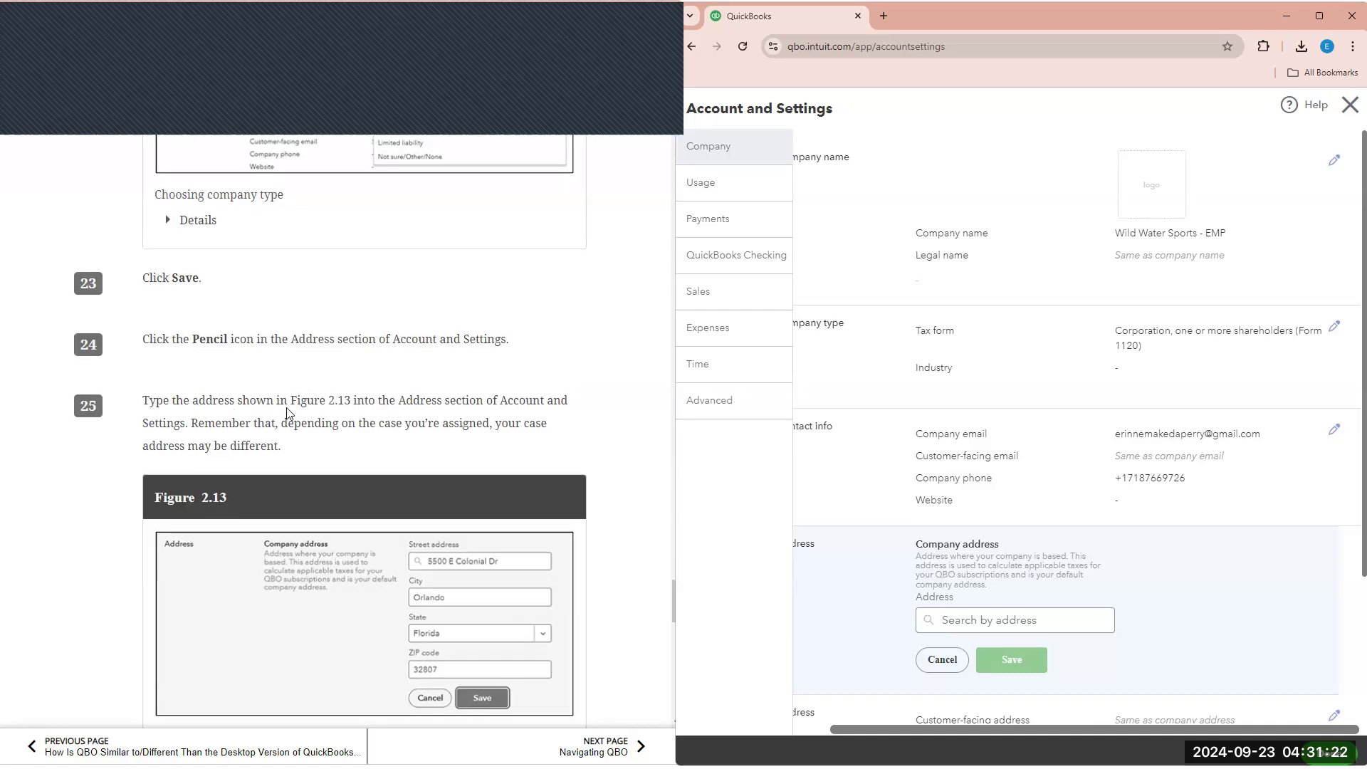
scroll(393, 419, down, 1)
scroll(1018, 613, down, 1)
click(1017, 556)
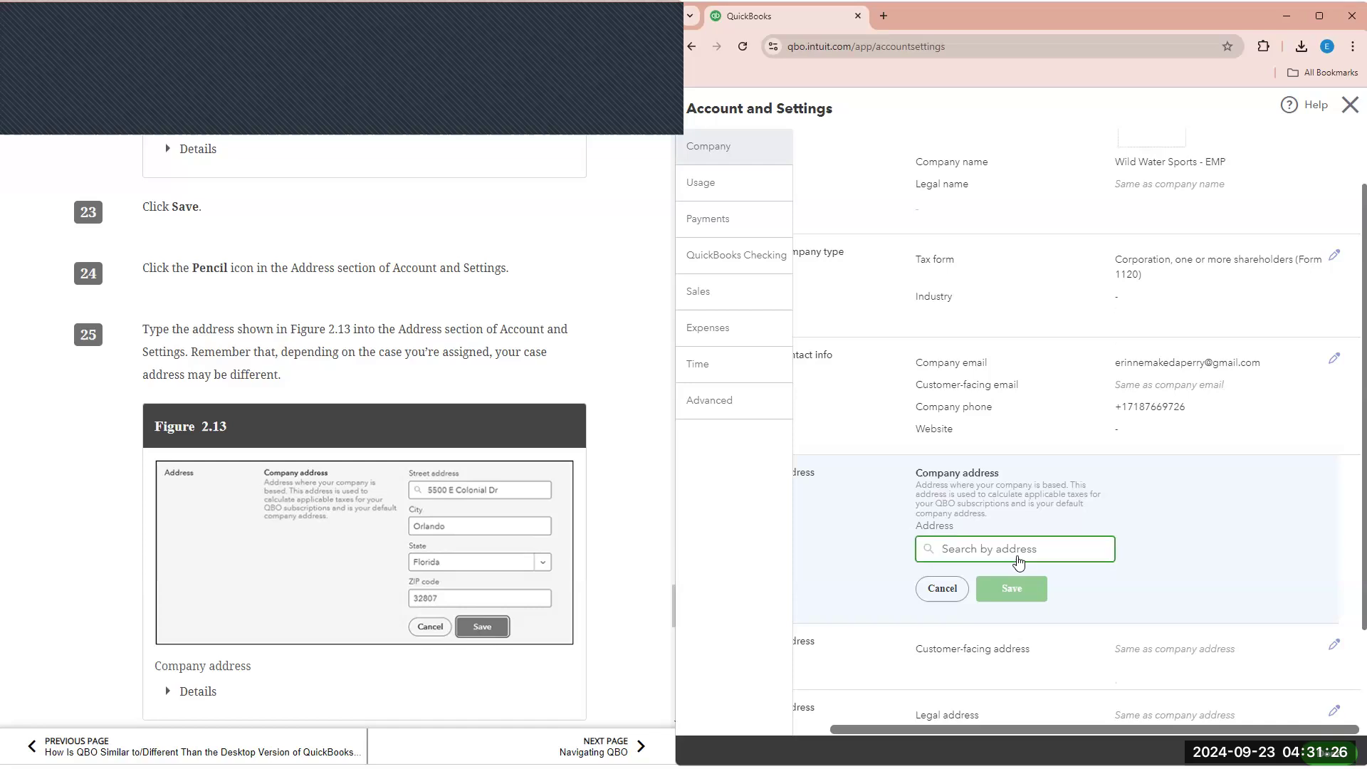
text(5500 e cOLO)
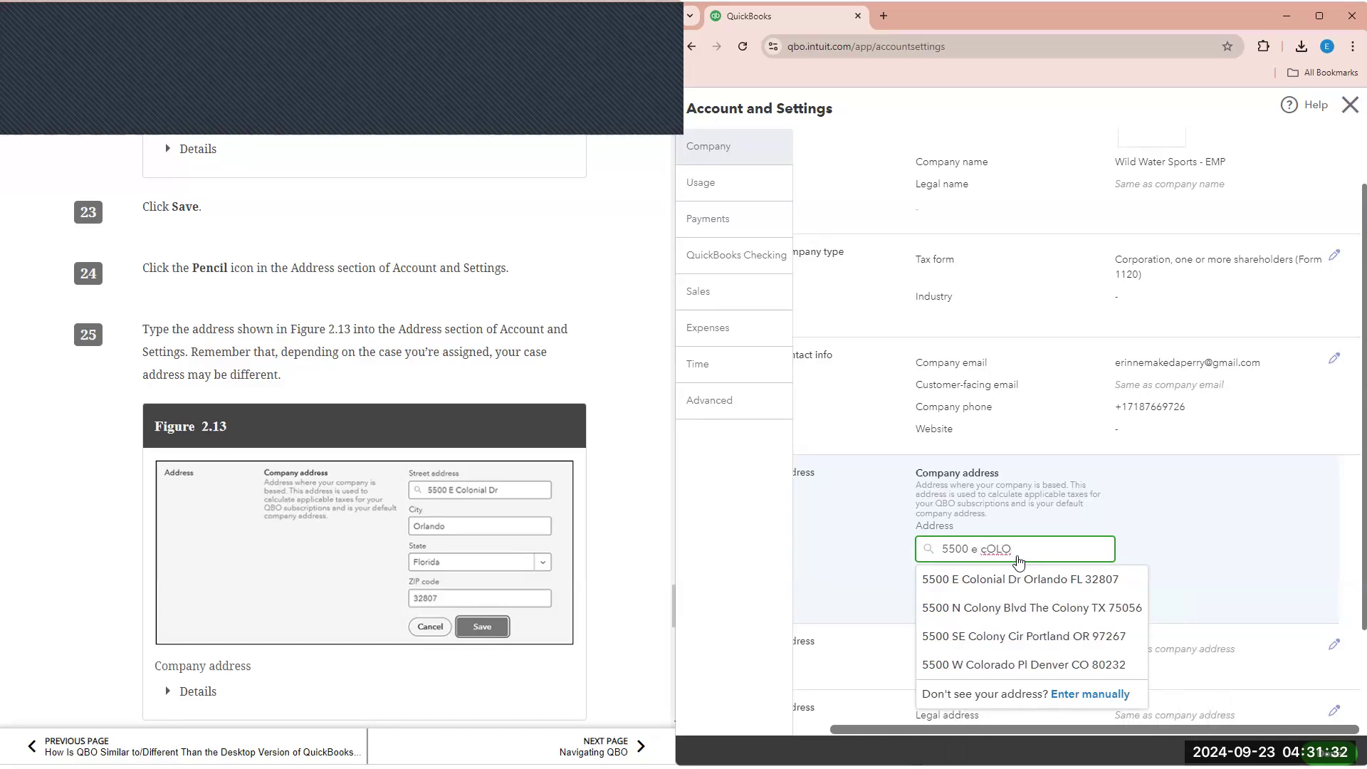
key(BackSpace)
key(BackSpace)
key(BackSpace)
key(BackSpace)
key(BackSpace)
key(BackSpace)
text(E Colon)
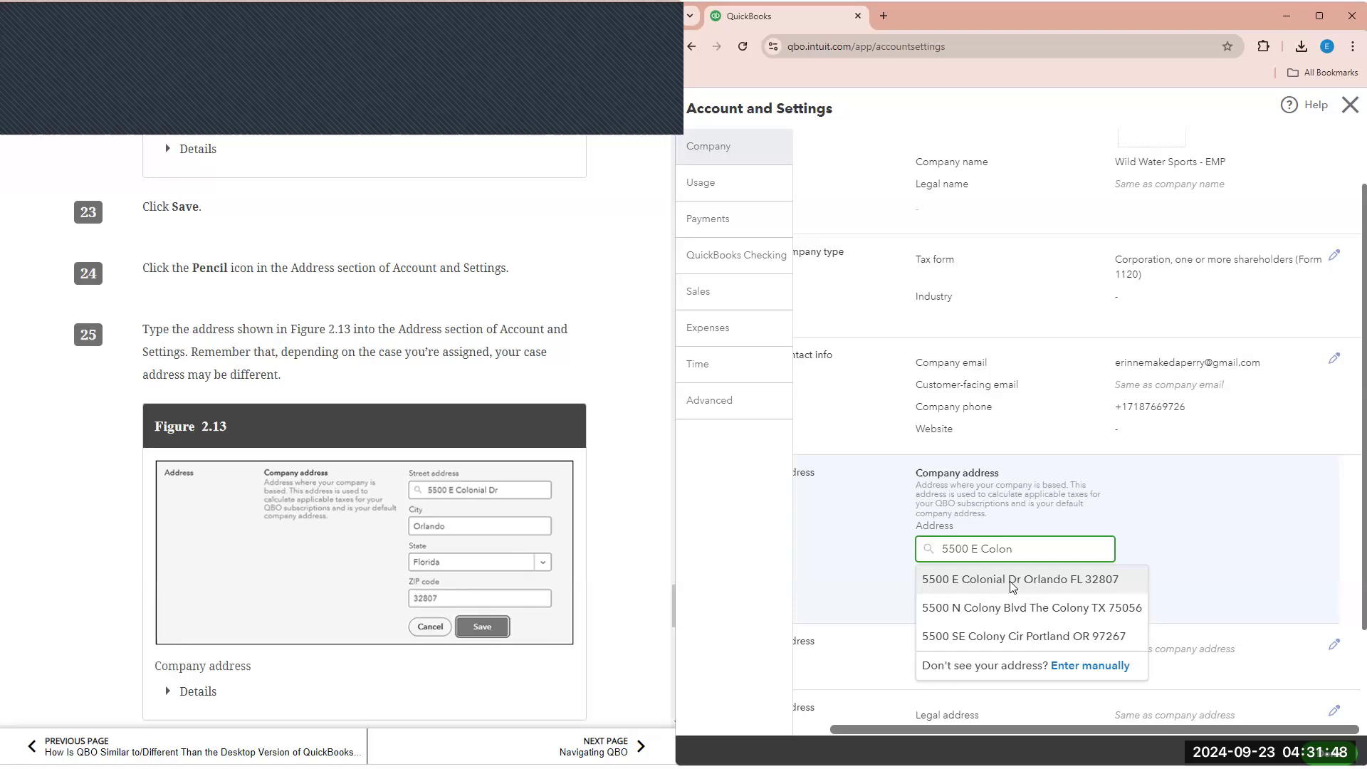
click(1014, 580)
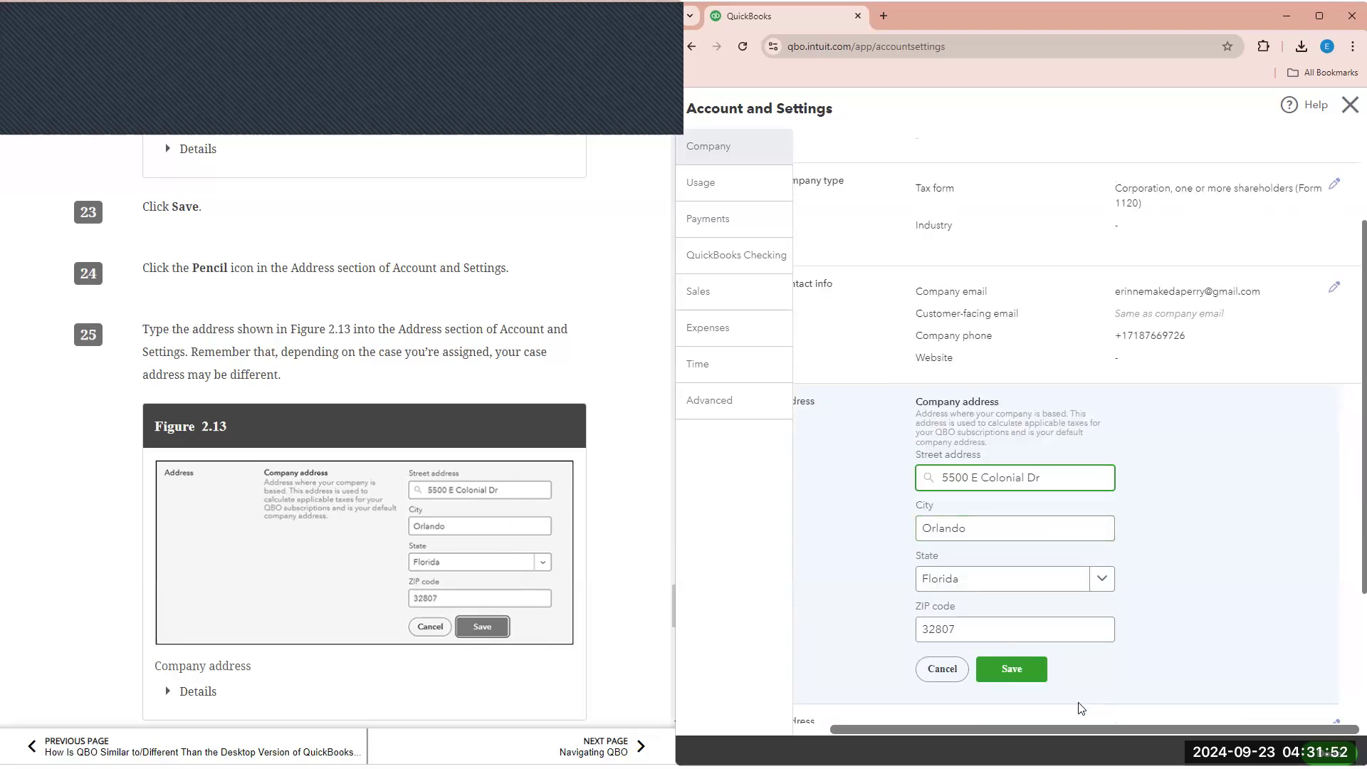
click(1012, 670)
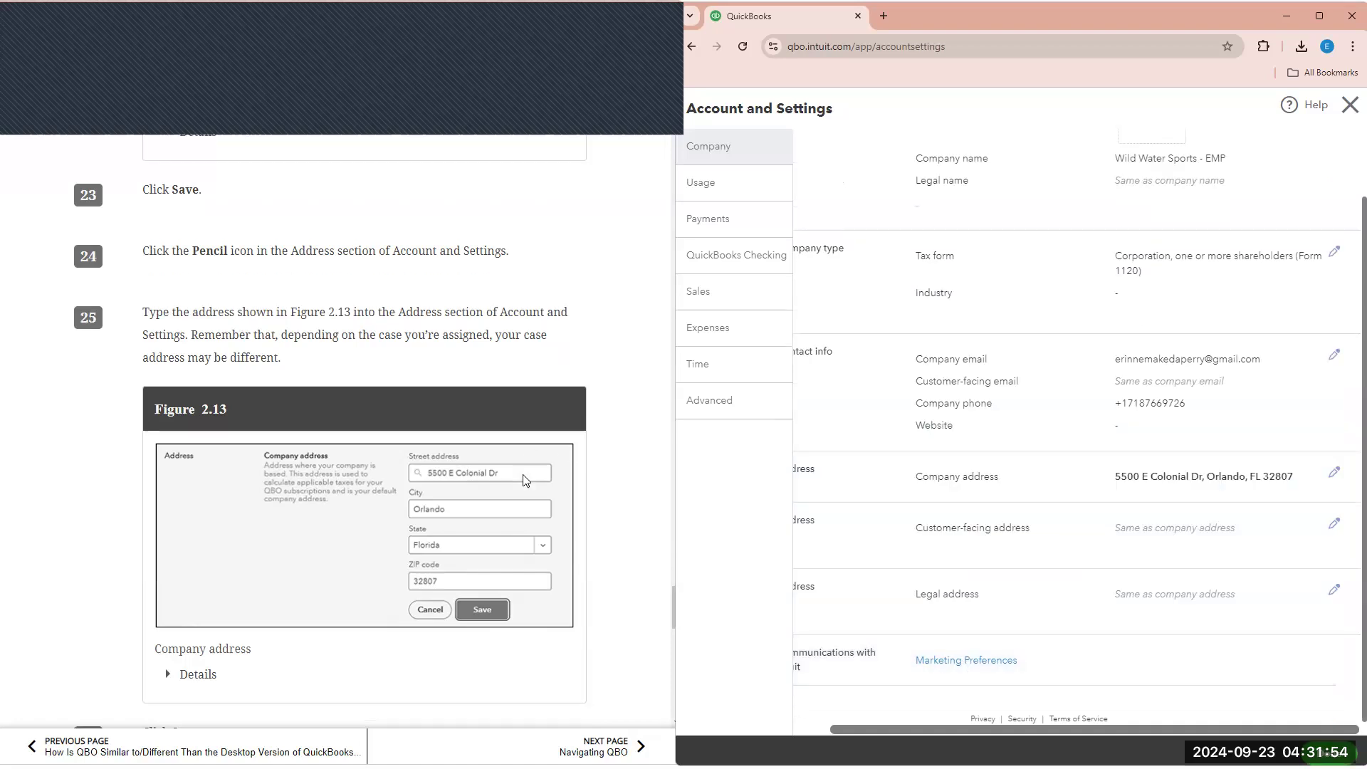
Open the Sales settings, check that Preferred invoice terms are Net 30 and Track inventory quantity on hand is On, and close the settings
scroll(526, 479, down, 3)
scroll(526, 480, down, 1)
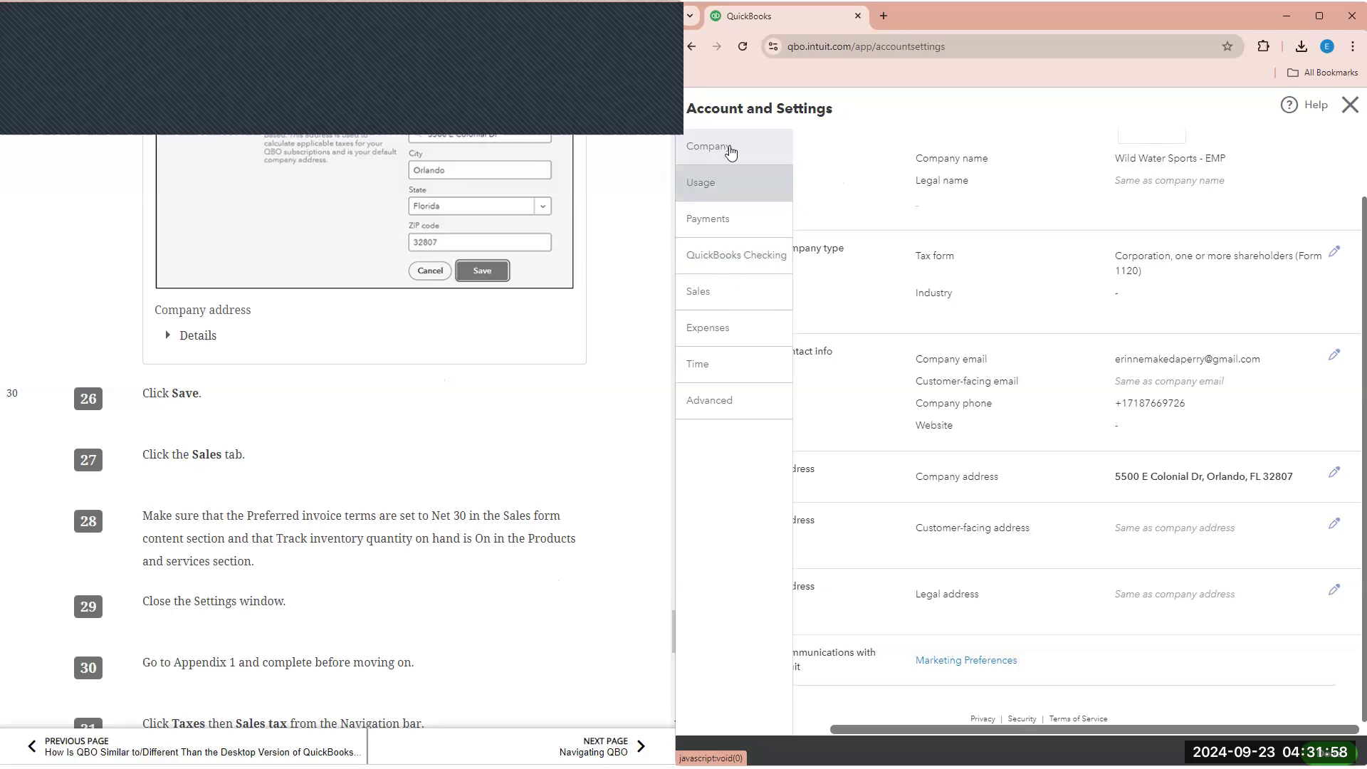
click(714, 299)
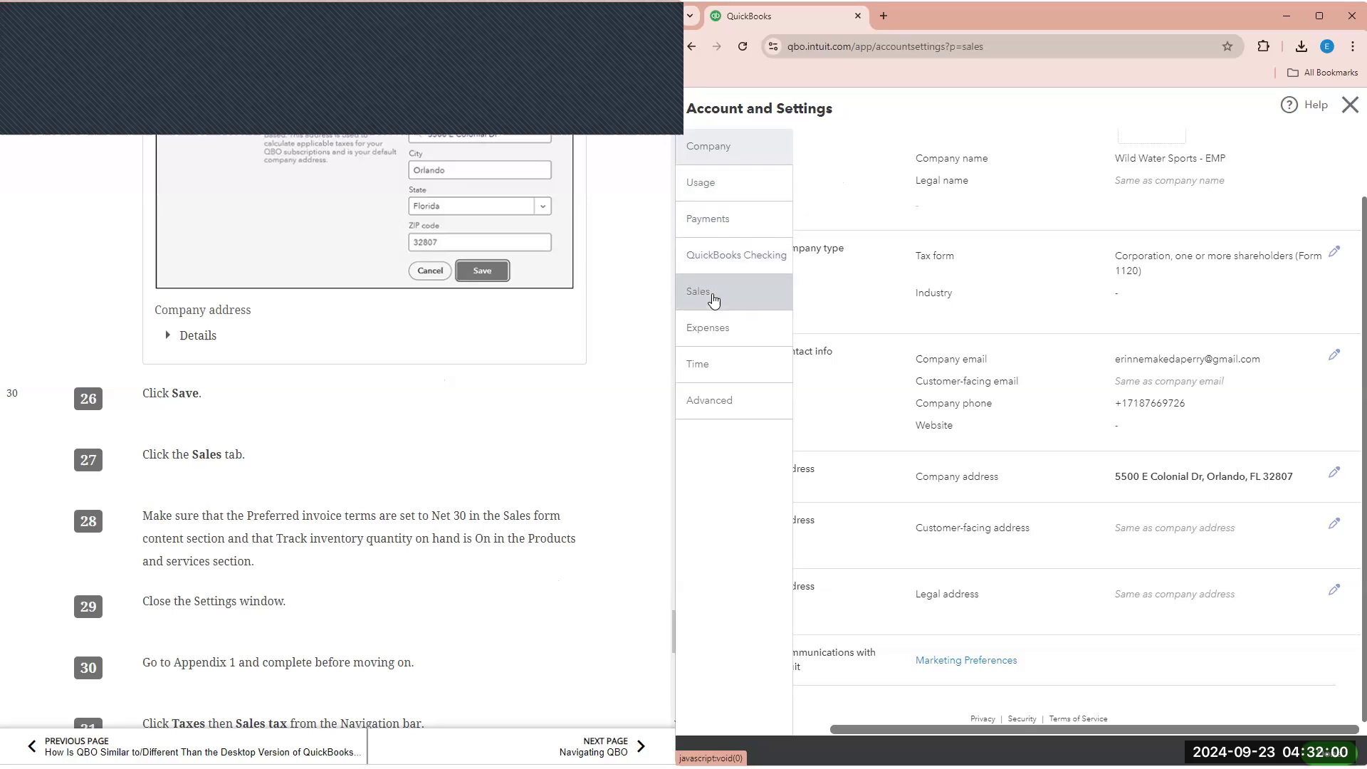
scroll(484, 399, down, 1)
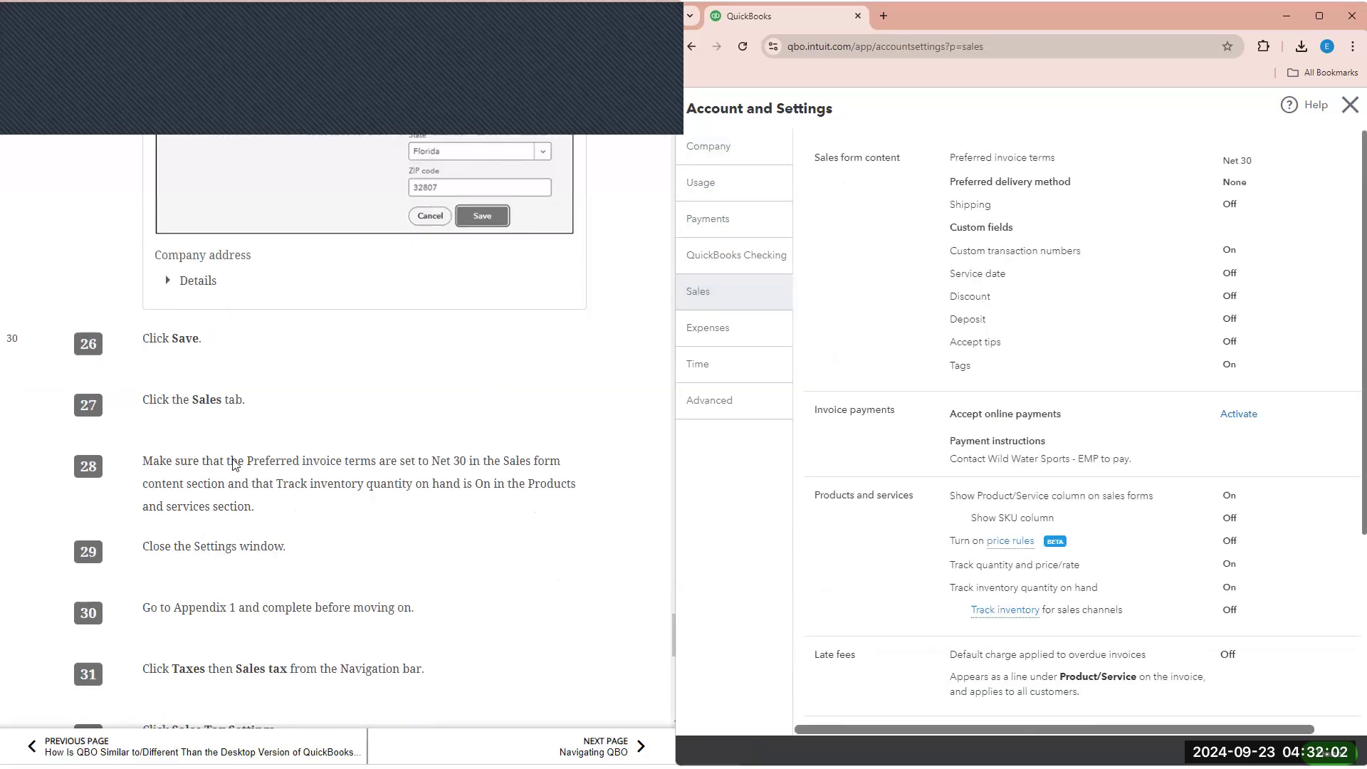
scroll(242, 464, down, 1)
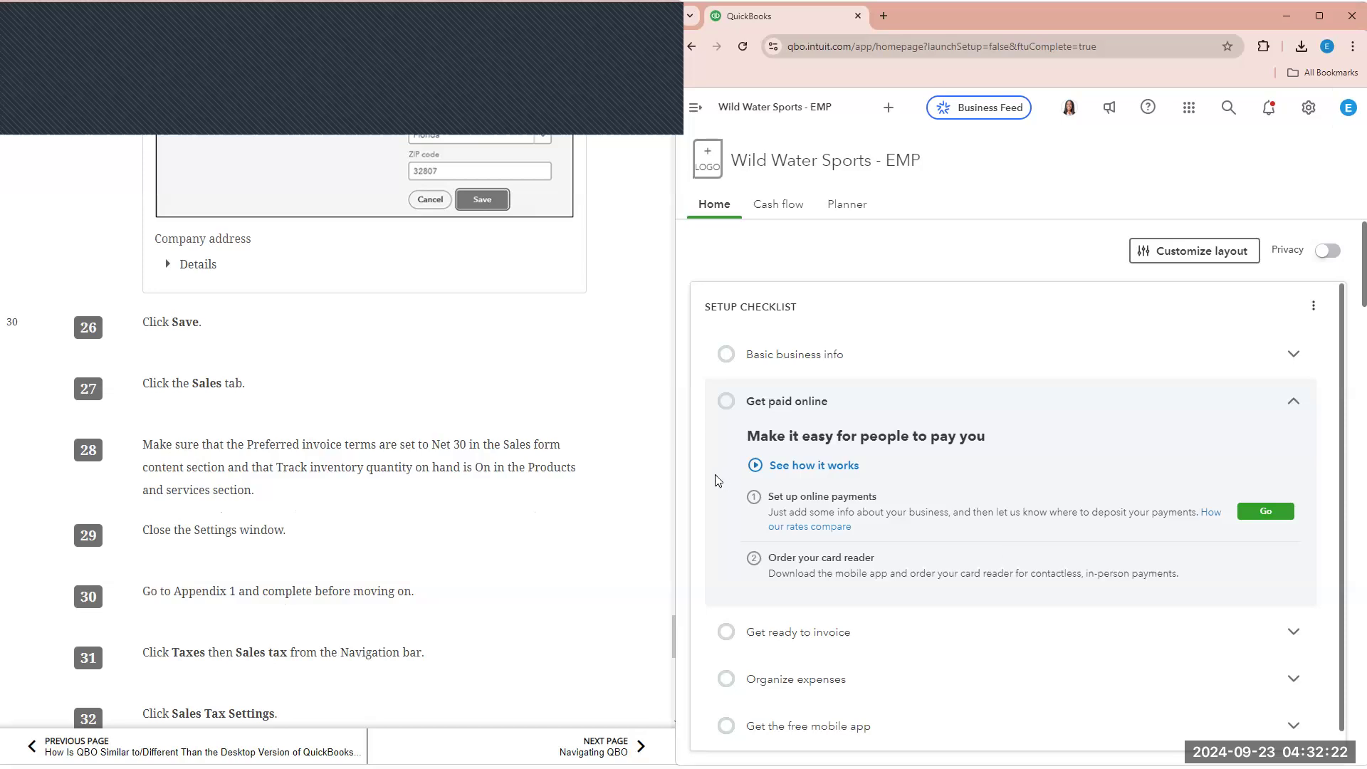
Following textbook step 30, open Appendix 1. Sales Tax in the e-book and read through to the setup steps for QBO regular companies
scroll(335, 545, down, 1)
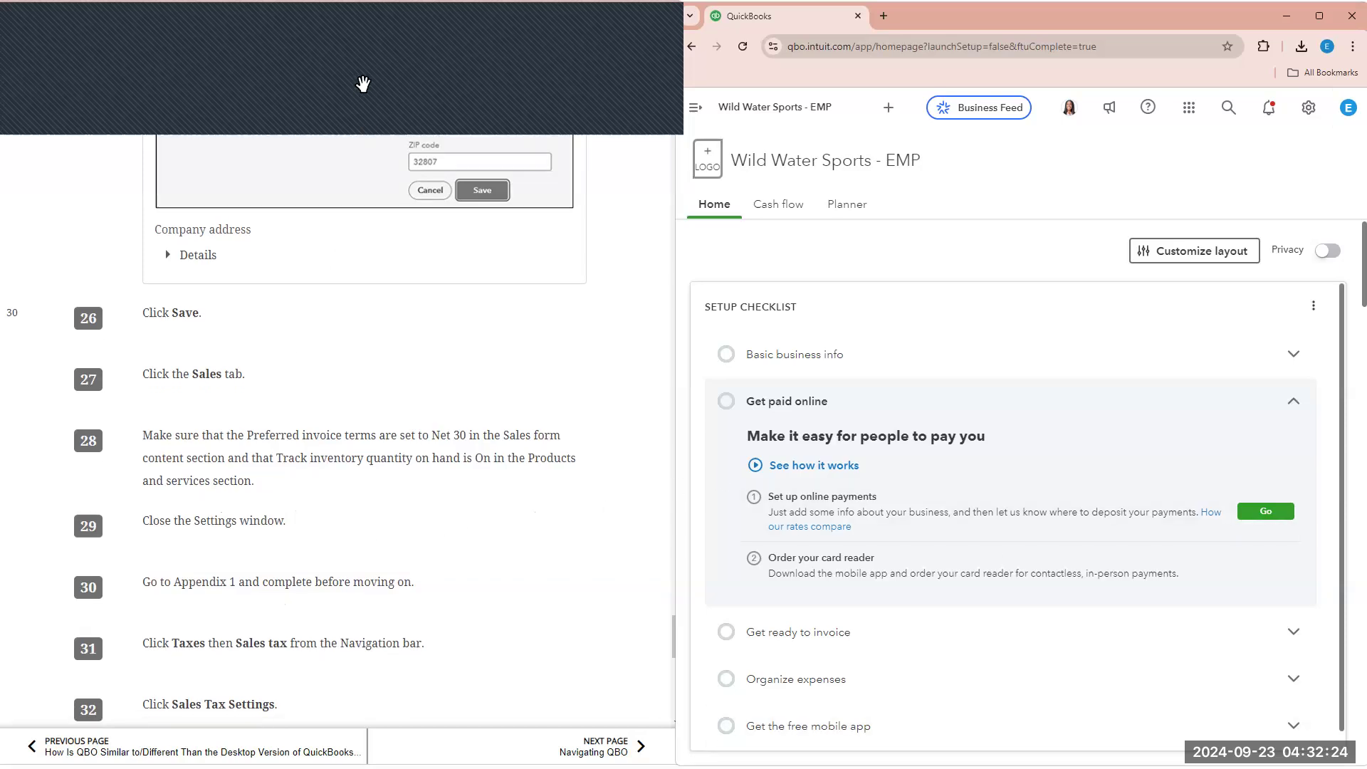
scroll(145, 34, down, 1)
click(144, 24)
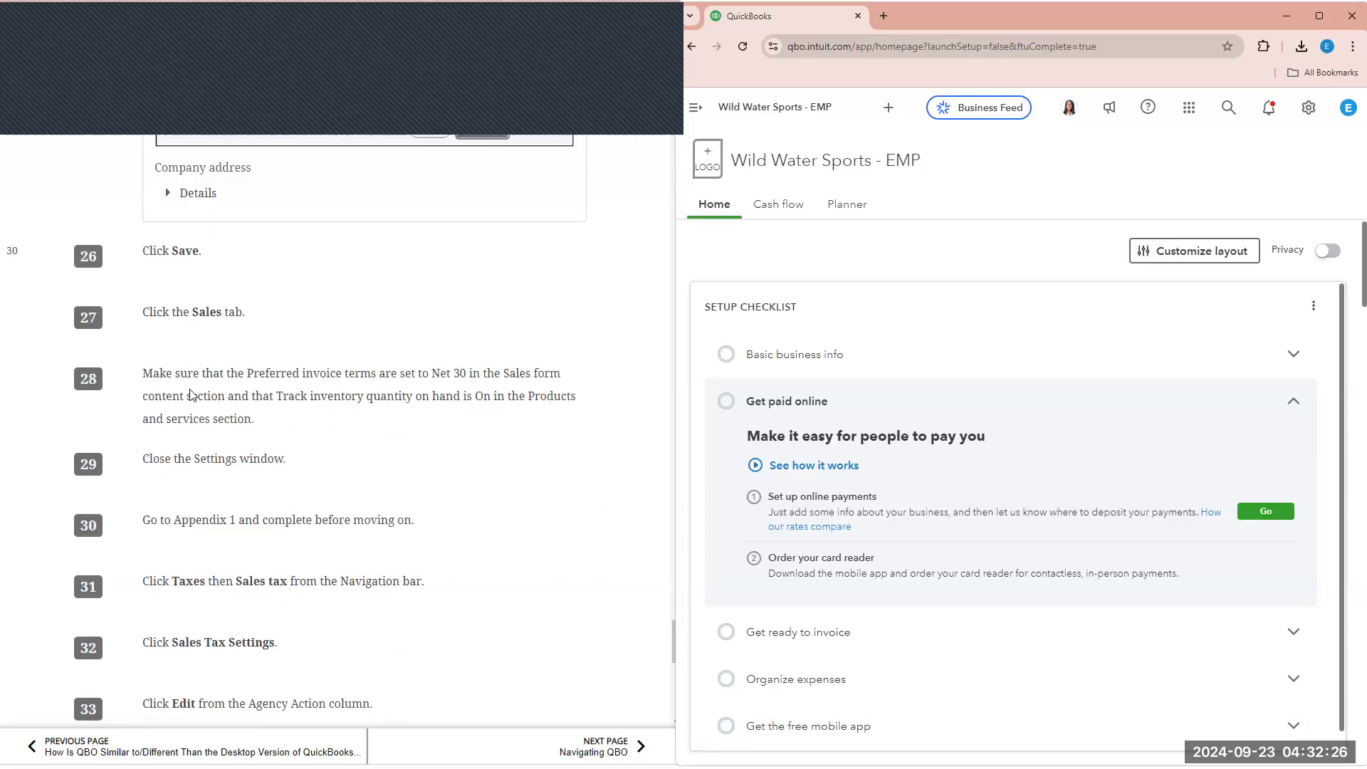
scroll(194, 400, down, 15)
scroll(197, 413, down, 20)
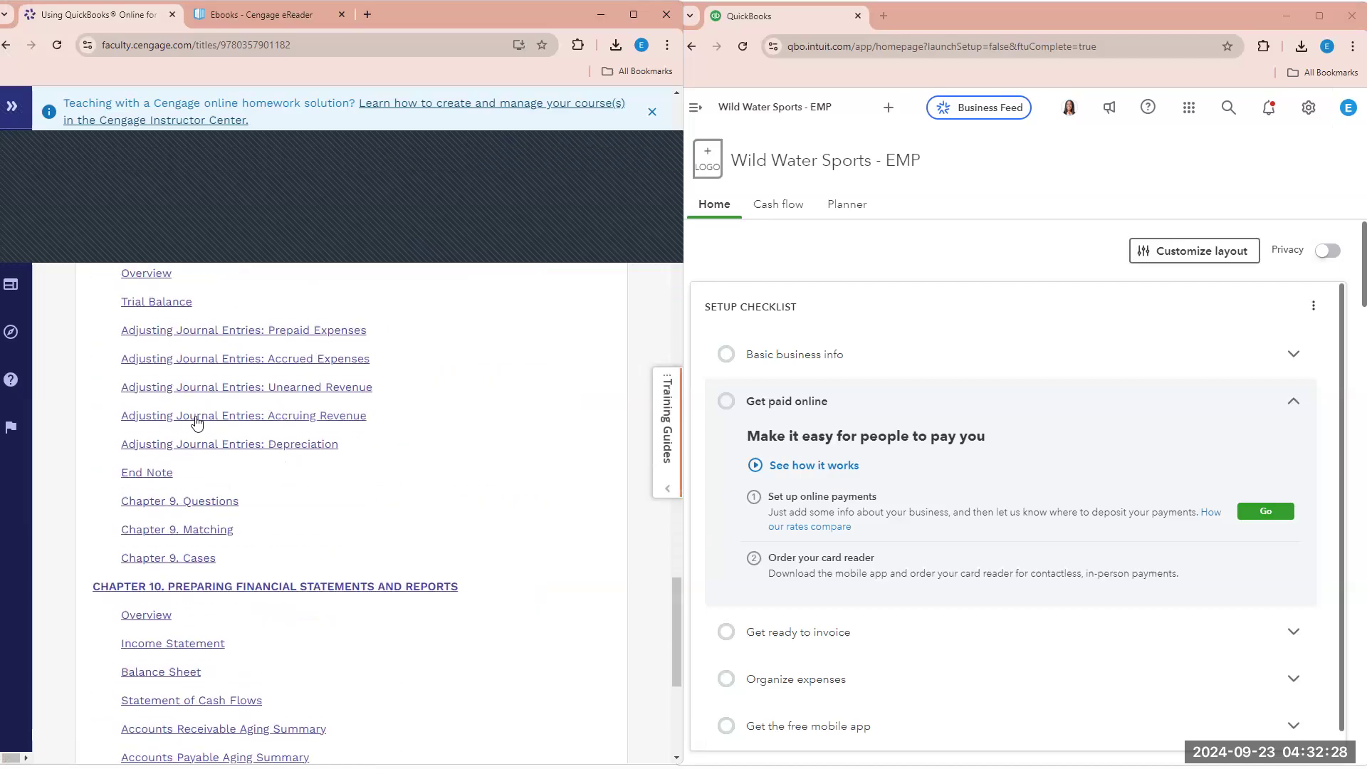
click(180, 522)
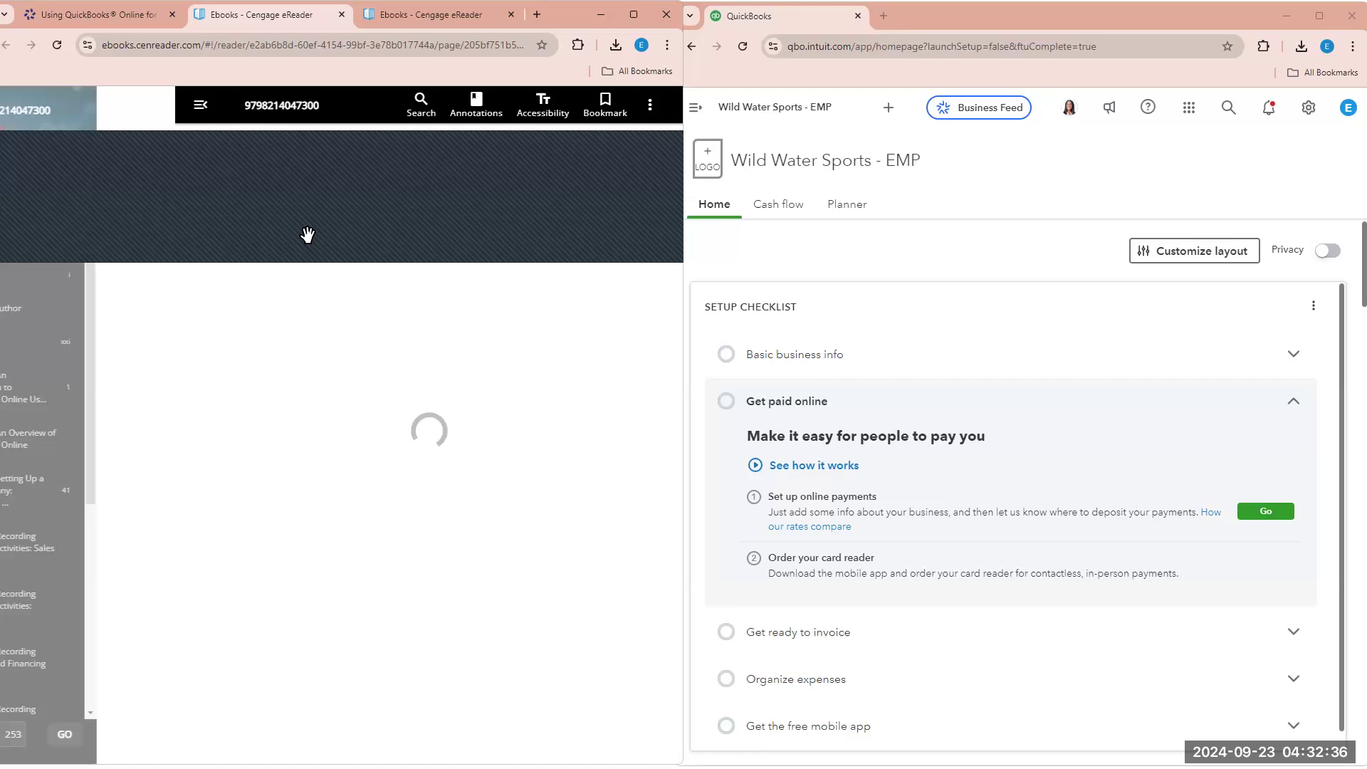
click(201, 106)
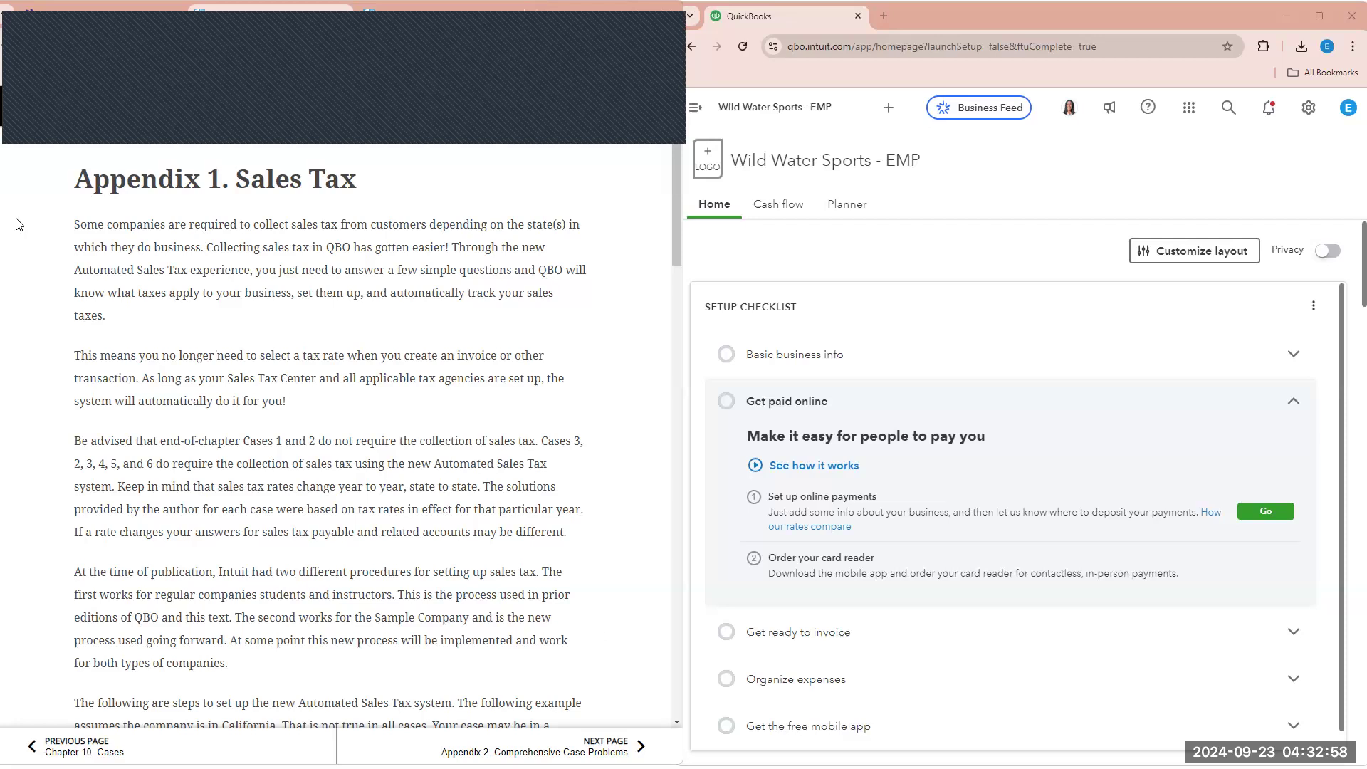
scroll(17, 225, down, 2)
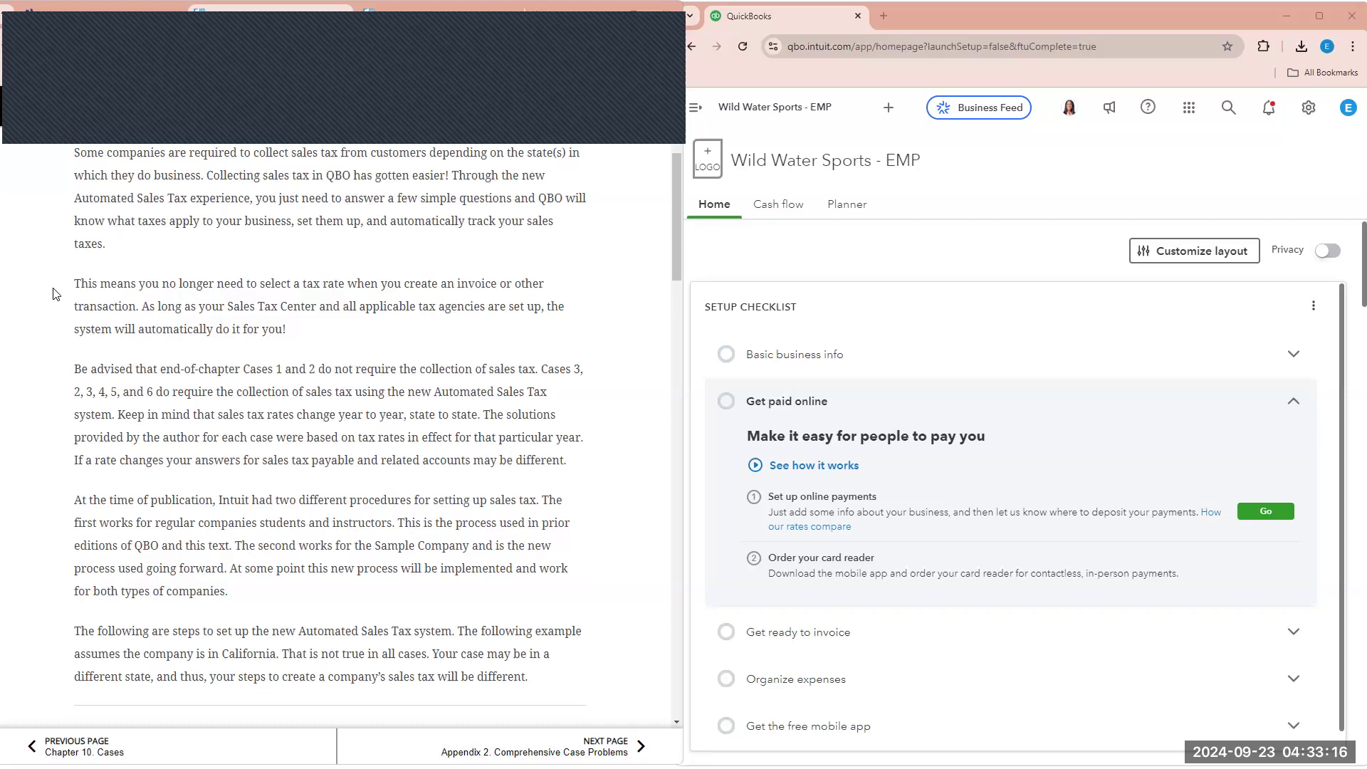
scroll(53, 294, down, 1)
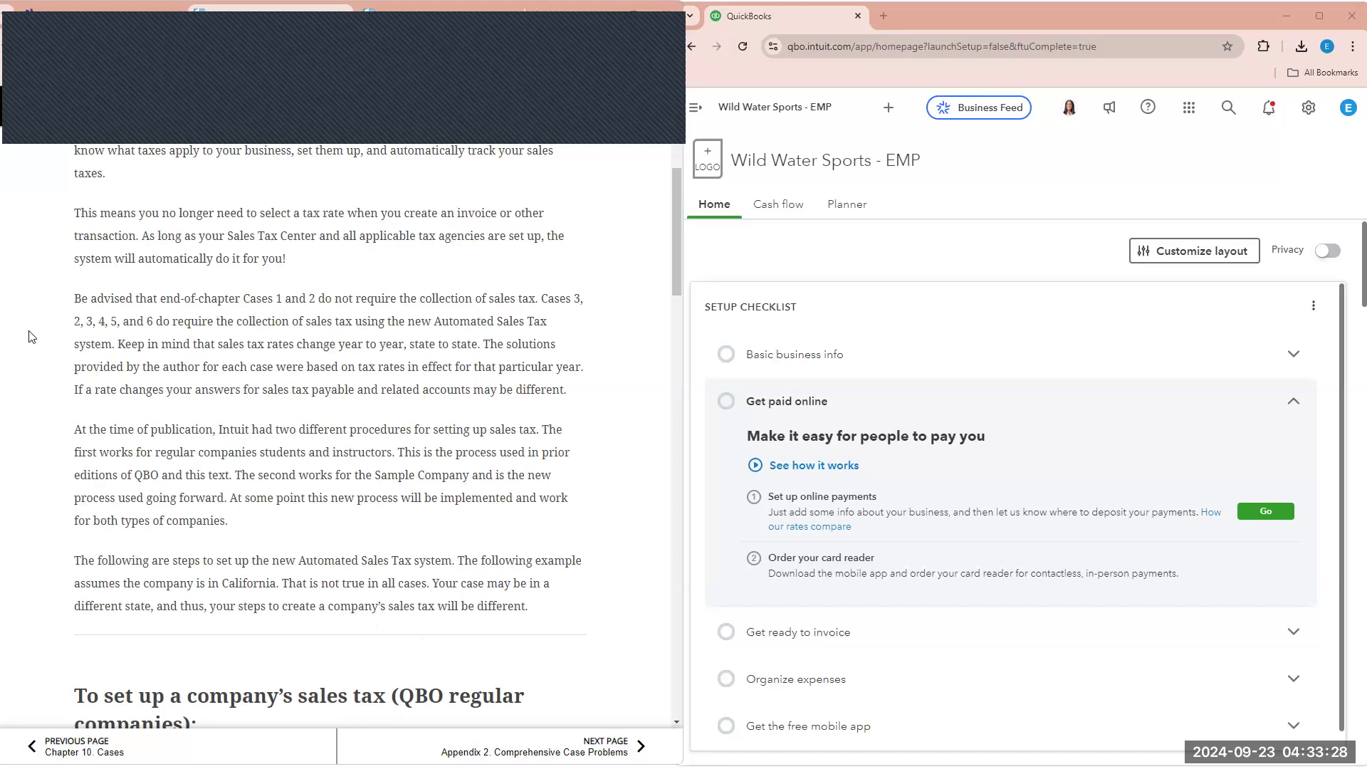
scroll(29, 337, down, 6)
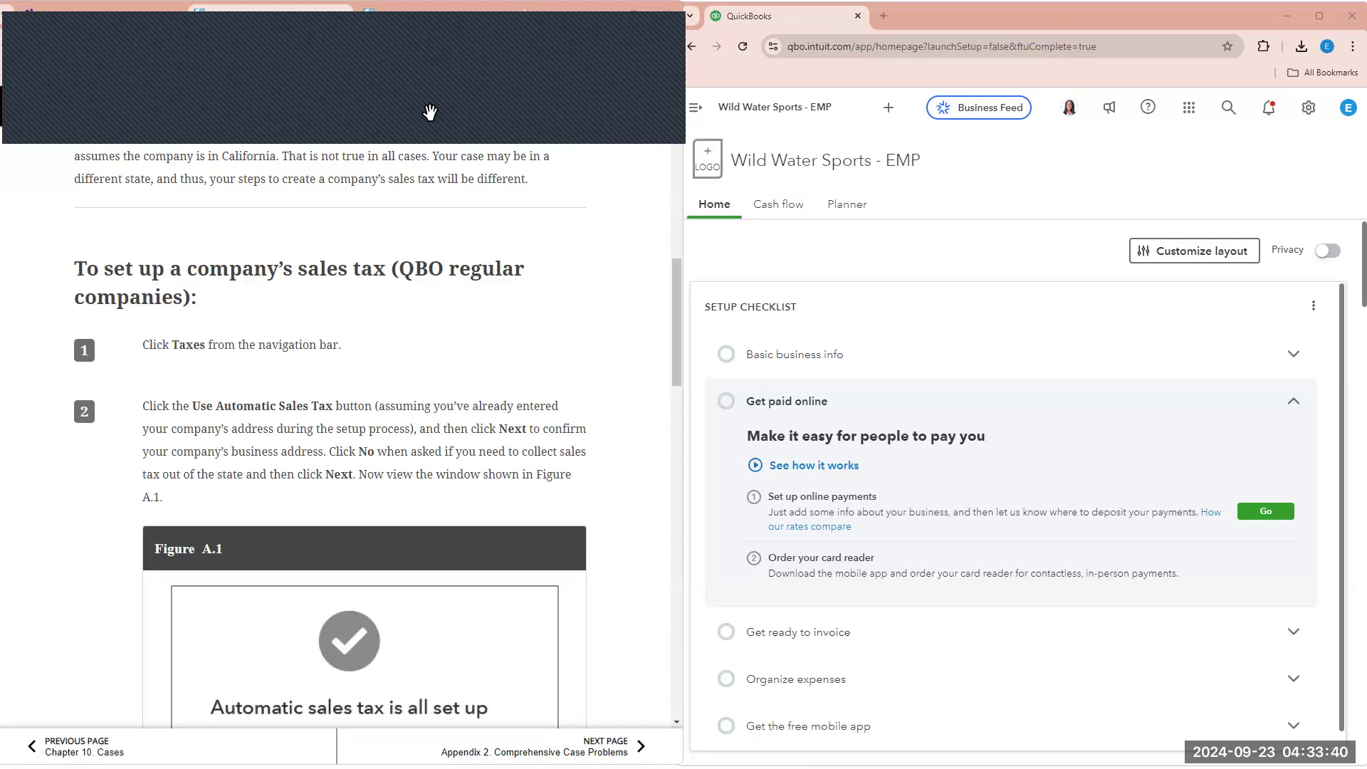
Open the company's Sales tax page and start the automated sales tax setup
click(696, 108)
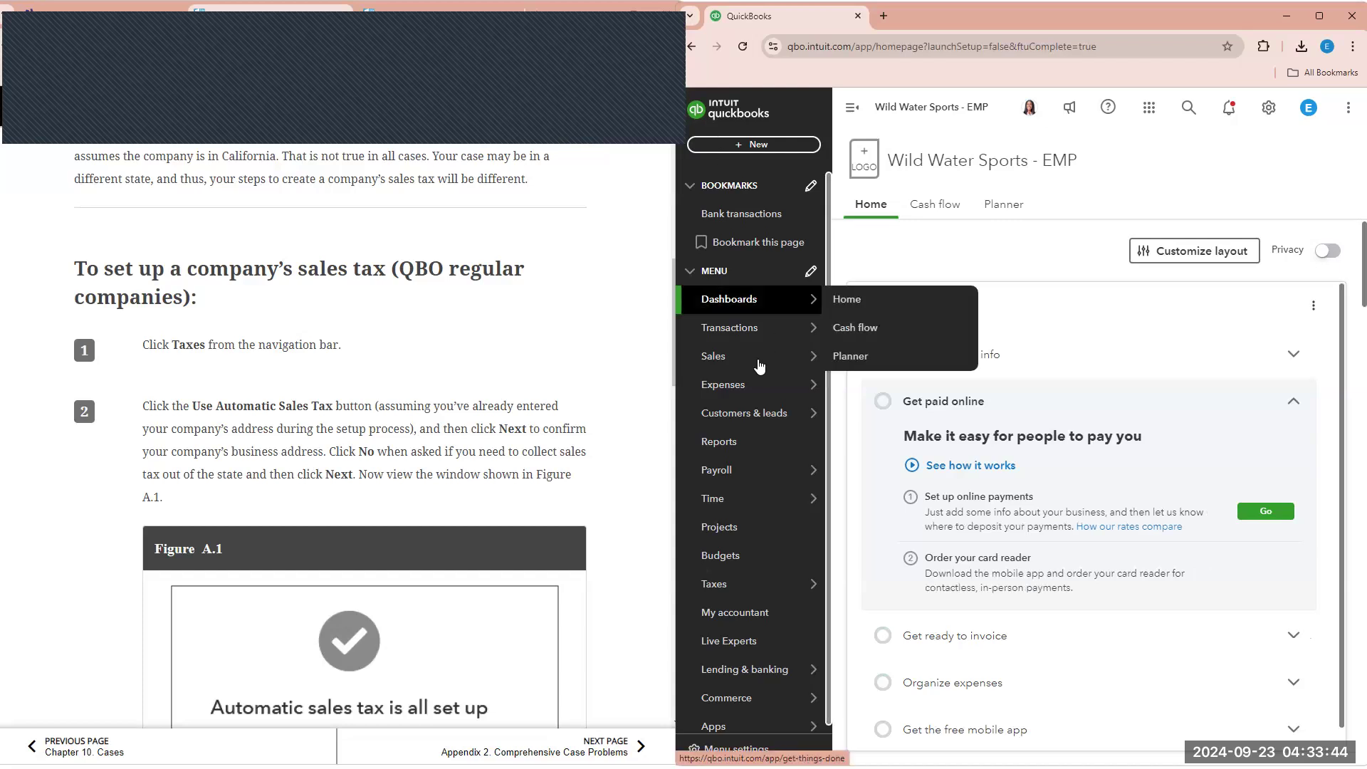
mouse_move(782, 594)
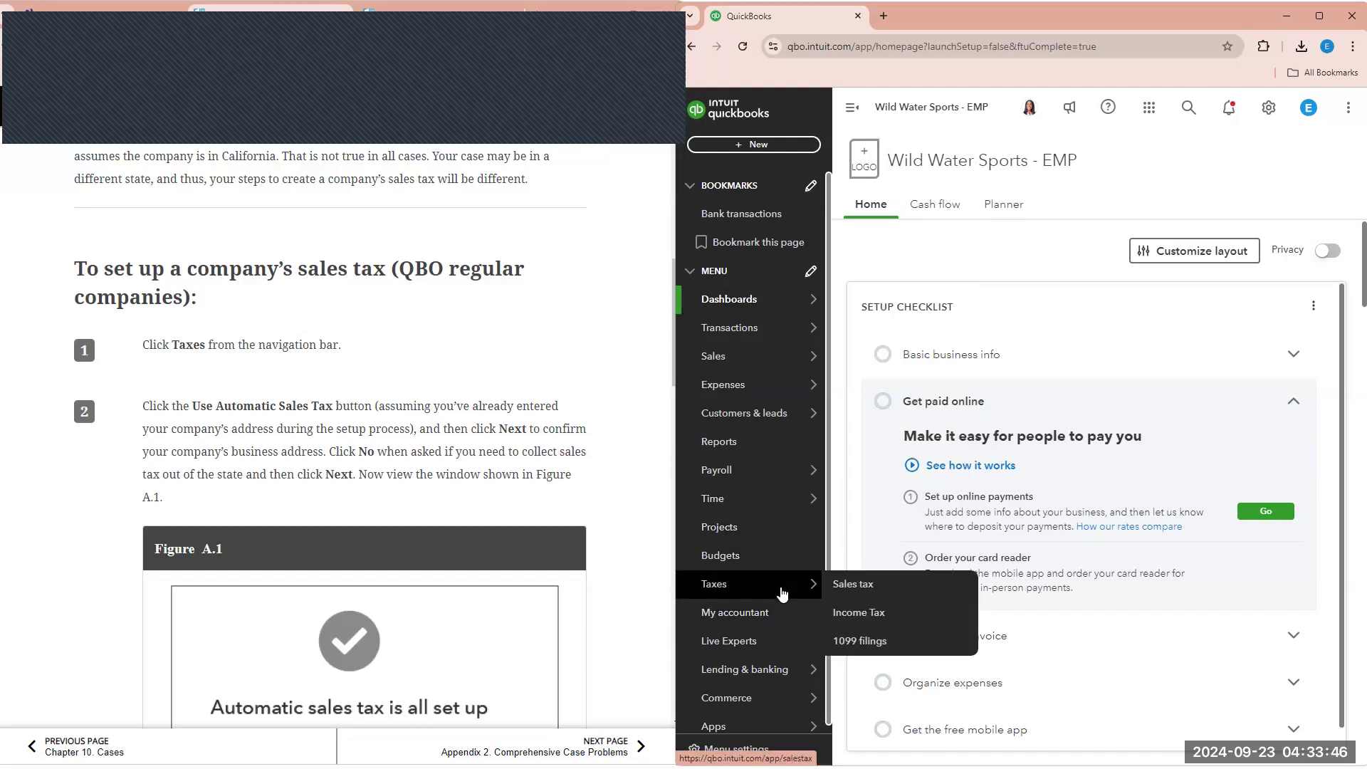
click(846, 585)
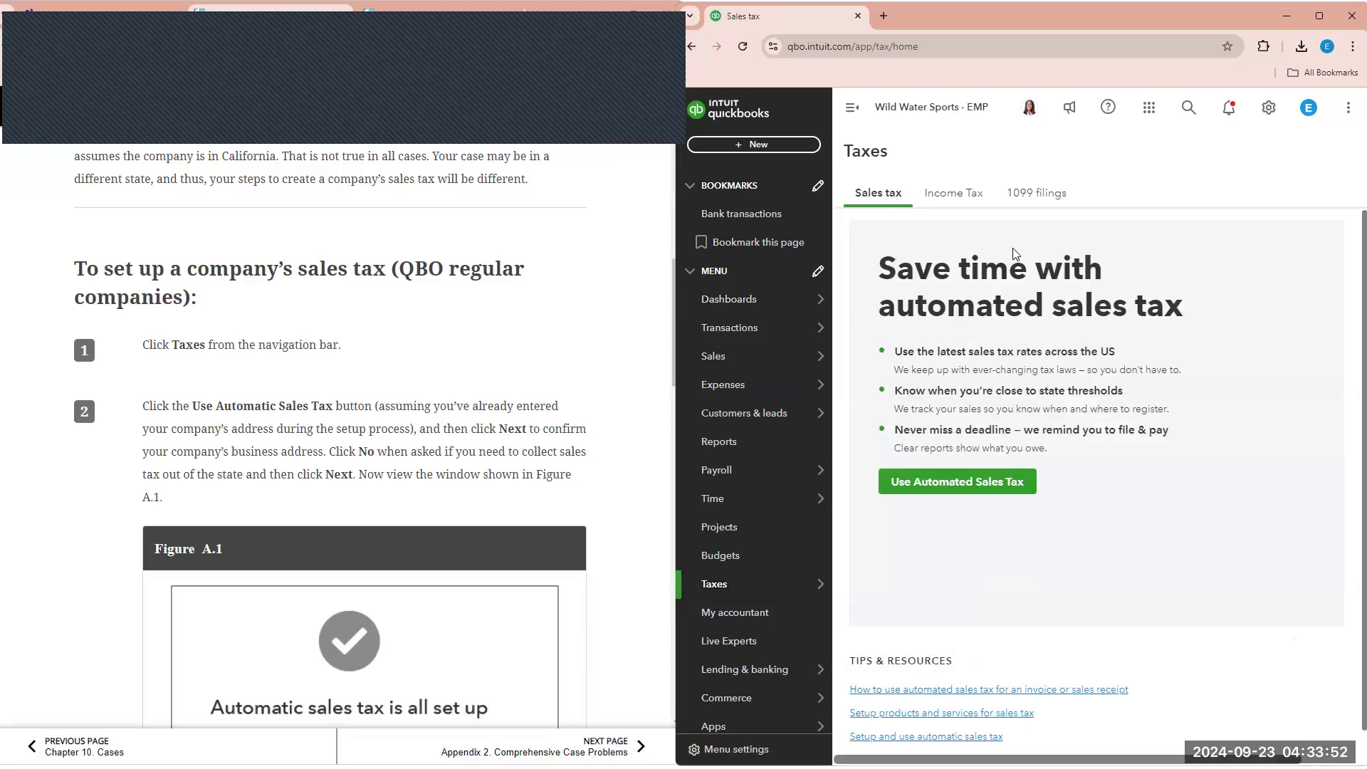
click(1001, 491)
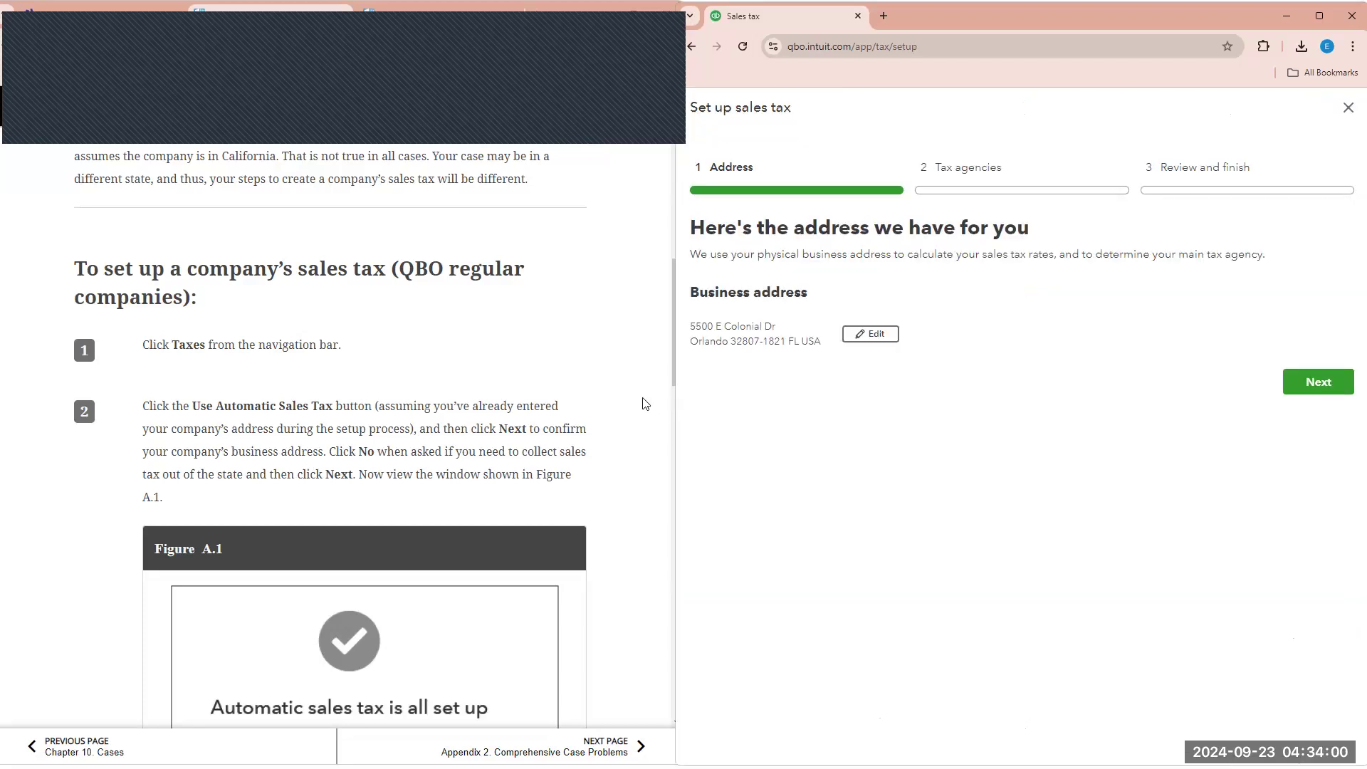
Read Appendix 1 steps 3 to 7, including Figure A.2, and accept the business address in the sales tax setup
scroll(643, 403, down, 4)
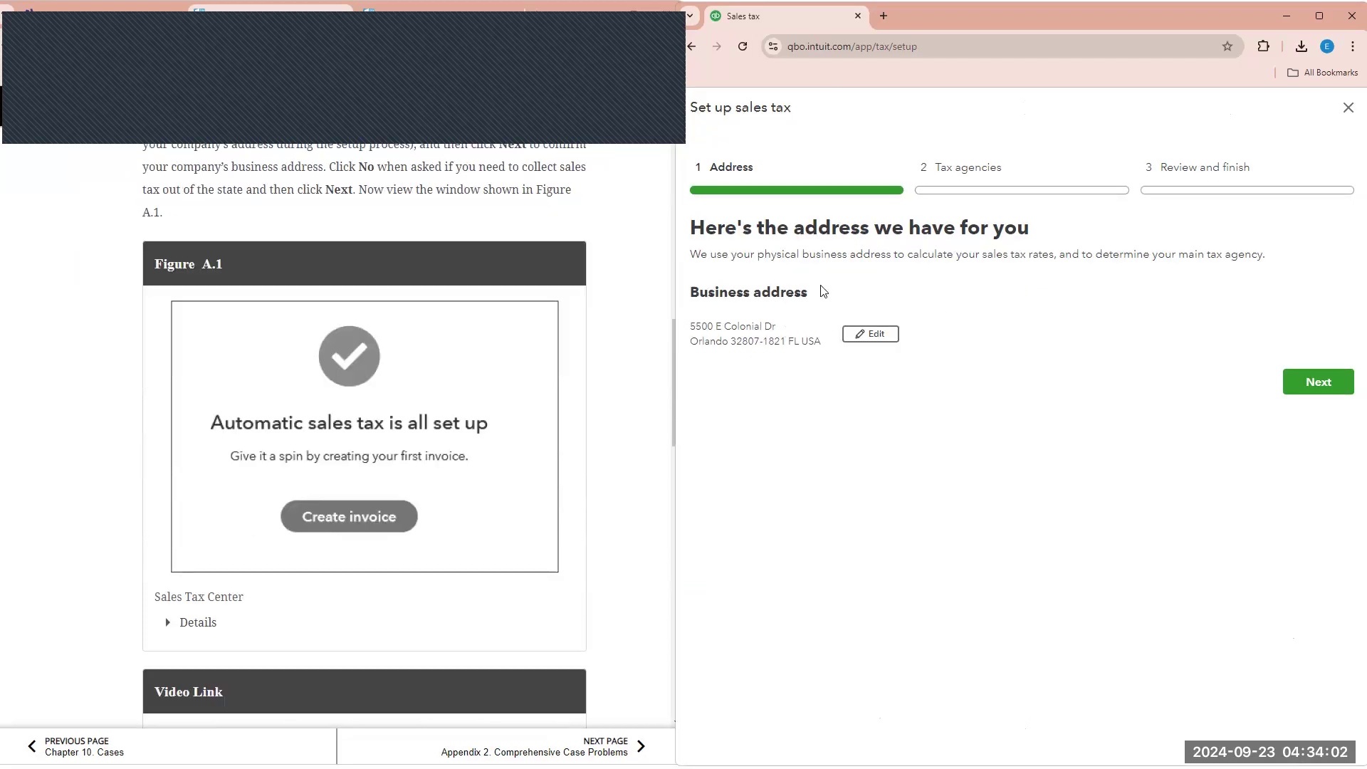
scroll(453, 436, down, 1)
scroll(453, 435, down, 8)
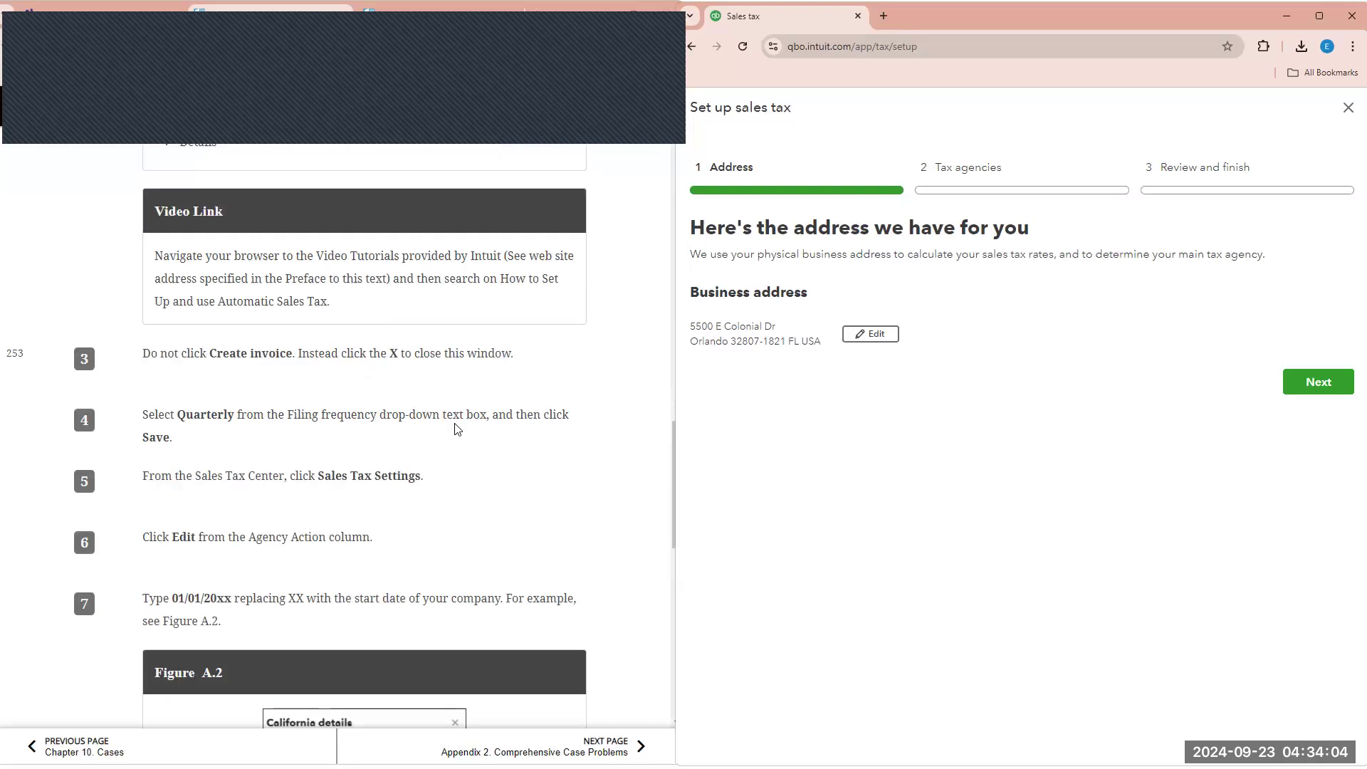
scroll(457, 429, down, 1)
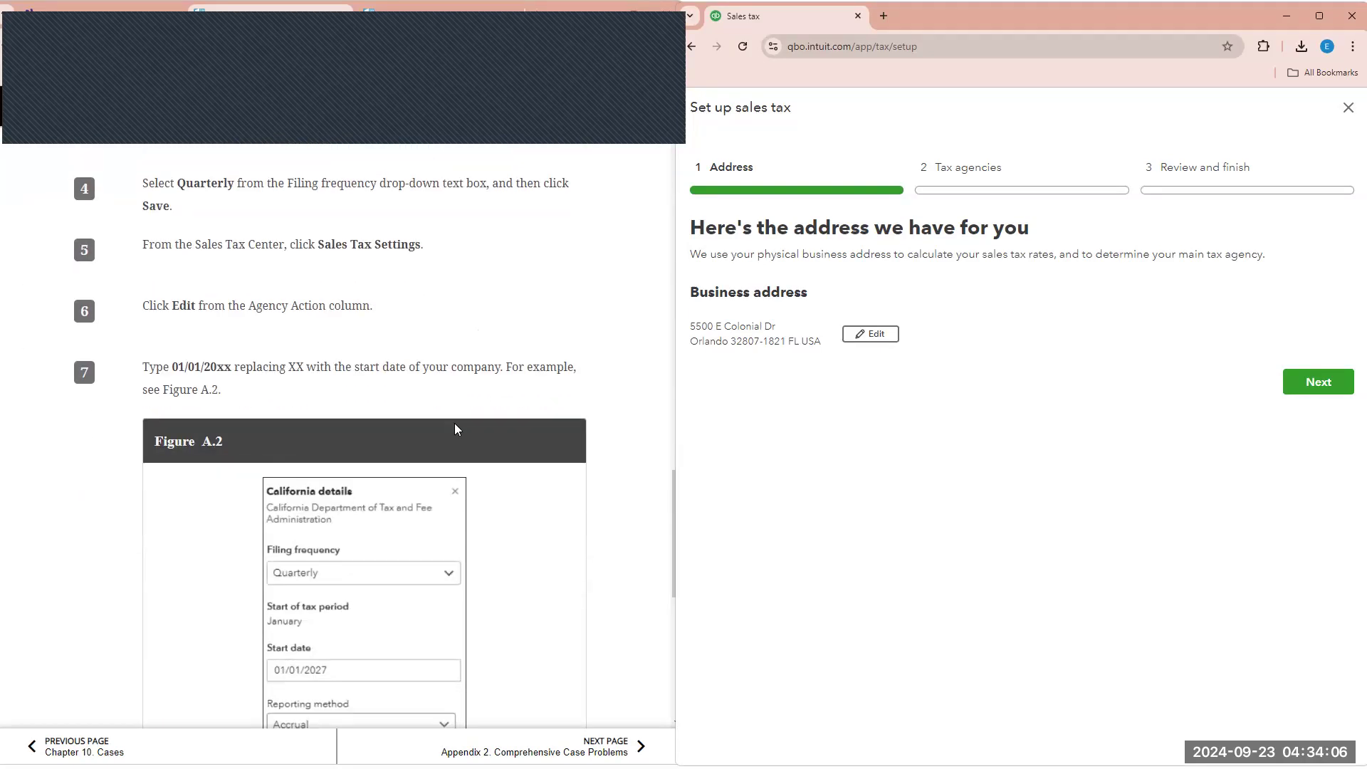
scroll(662, 313, up, 3)
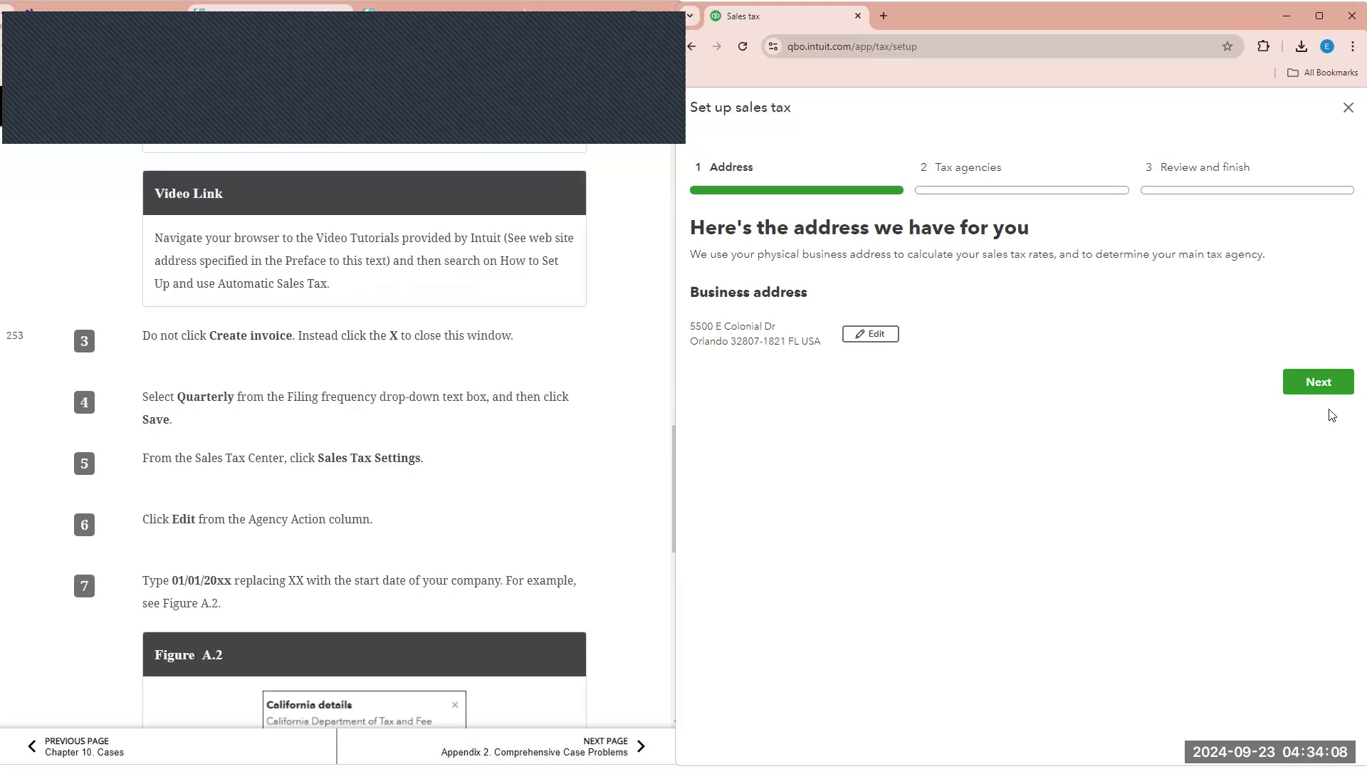
click(1299, 385)
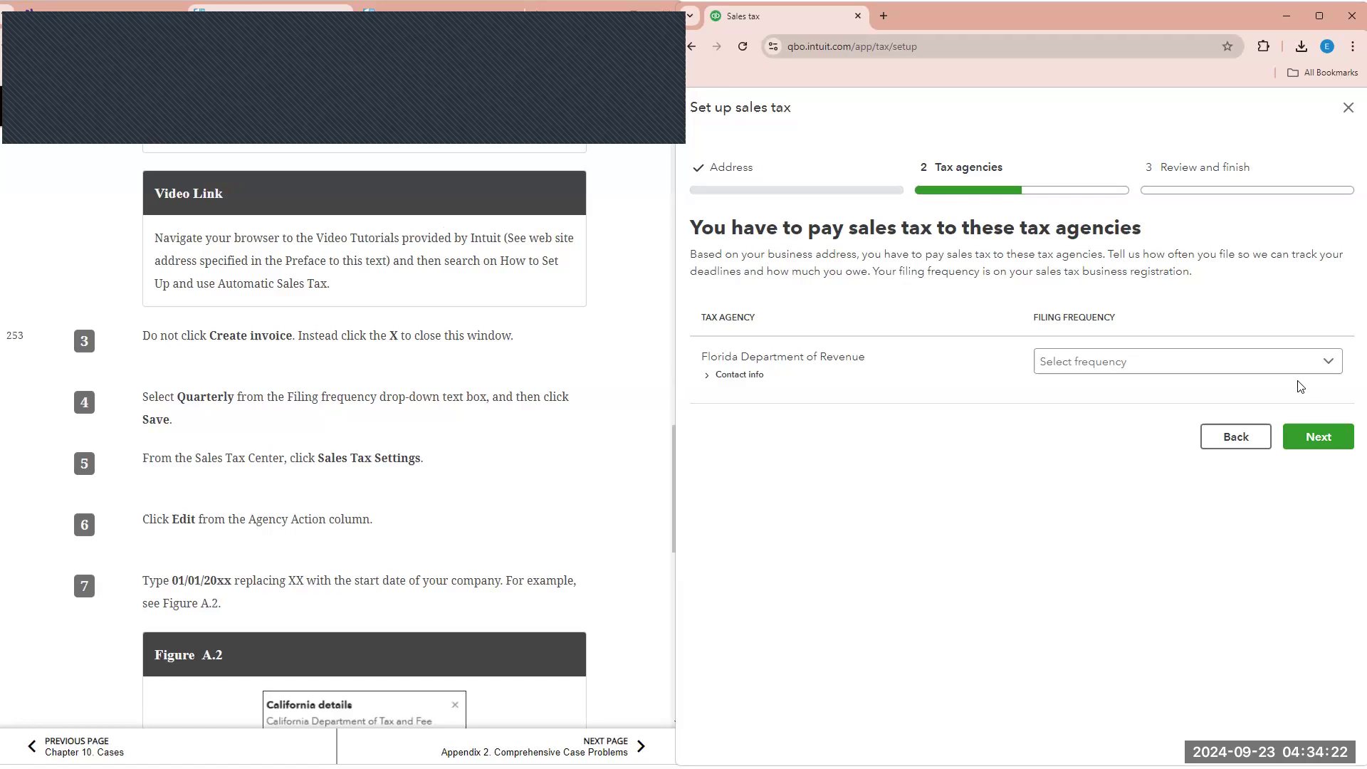
Try to continue without a filing frequency, view the frequency options, recheck Chapter 2 steps 29 to 36, and leave the sales tax setup
click(1338, 442)
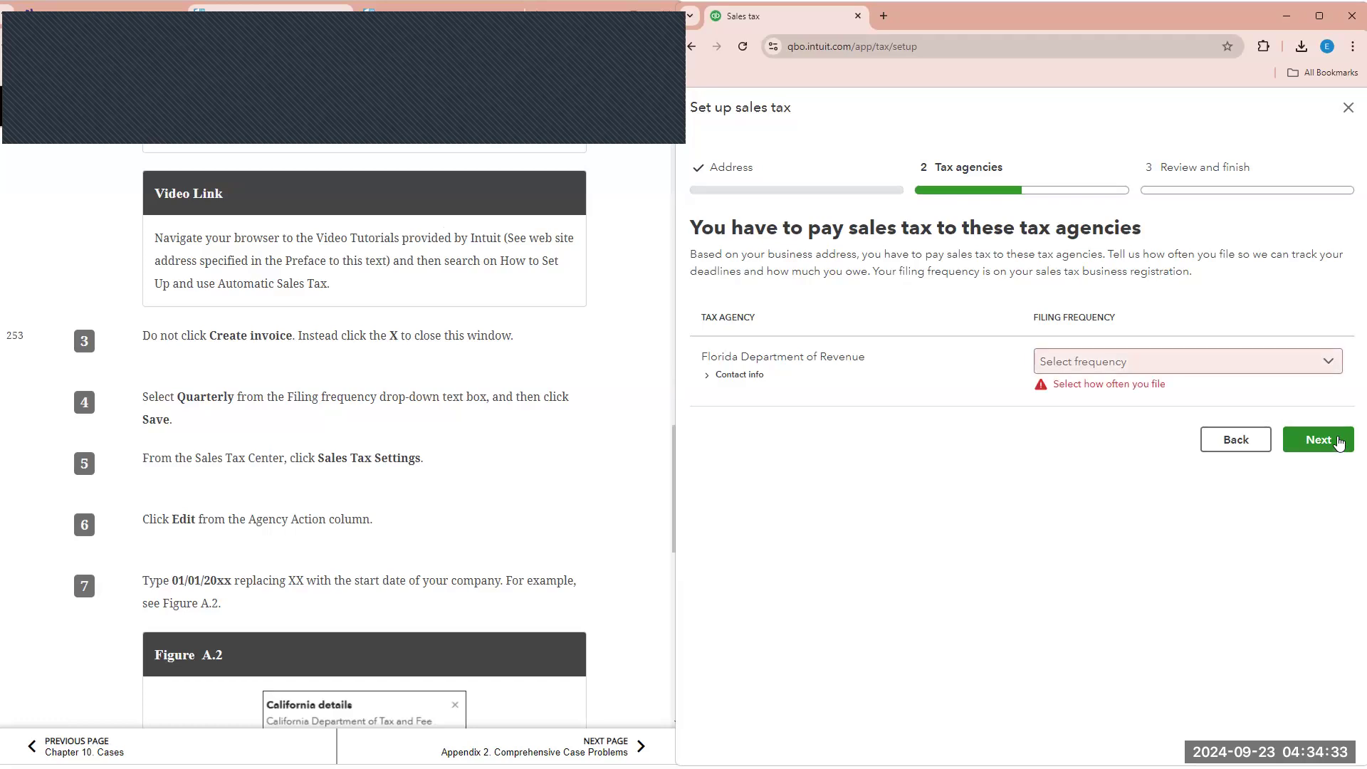
click(1214, 364)
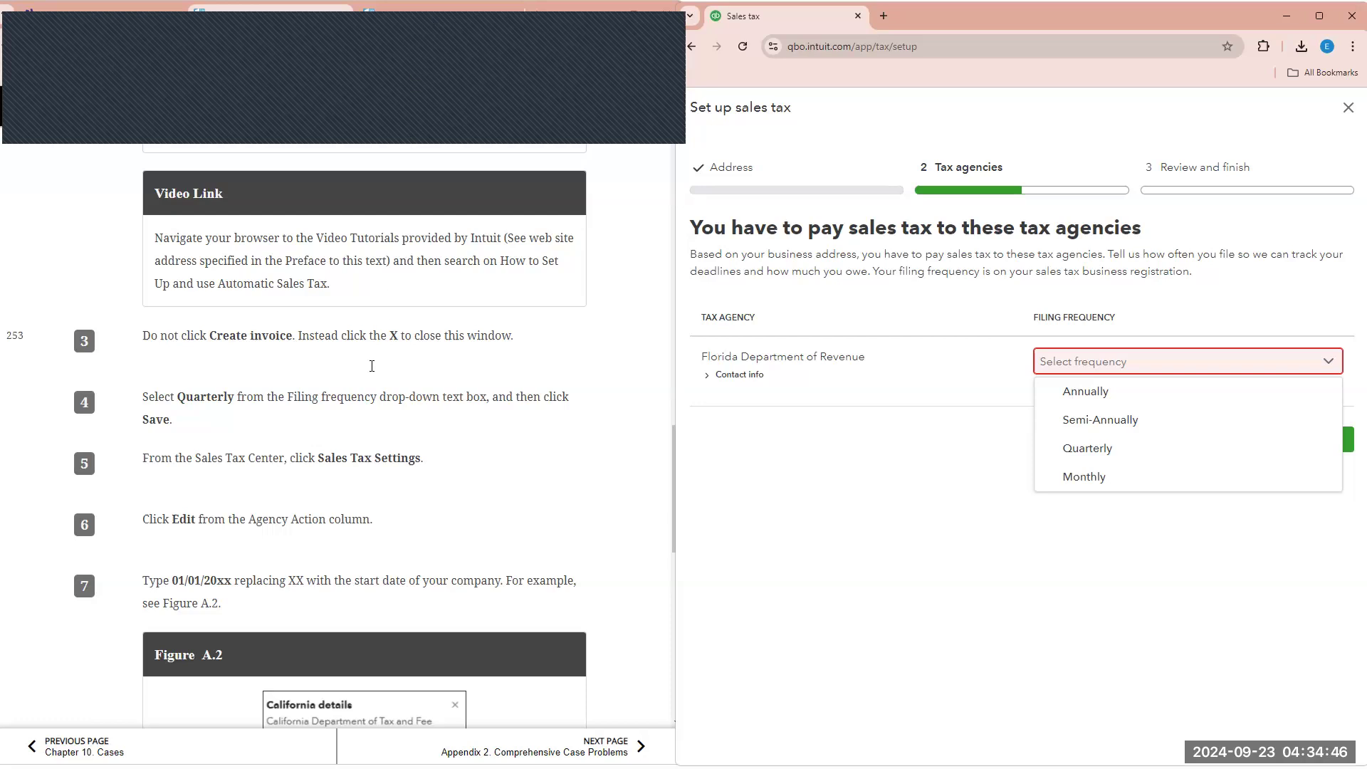
scroll(337, 411, down, 1)
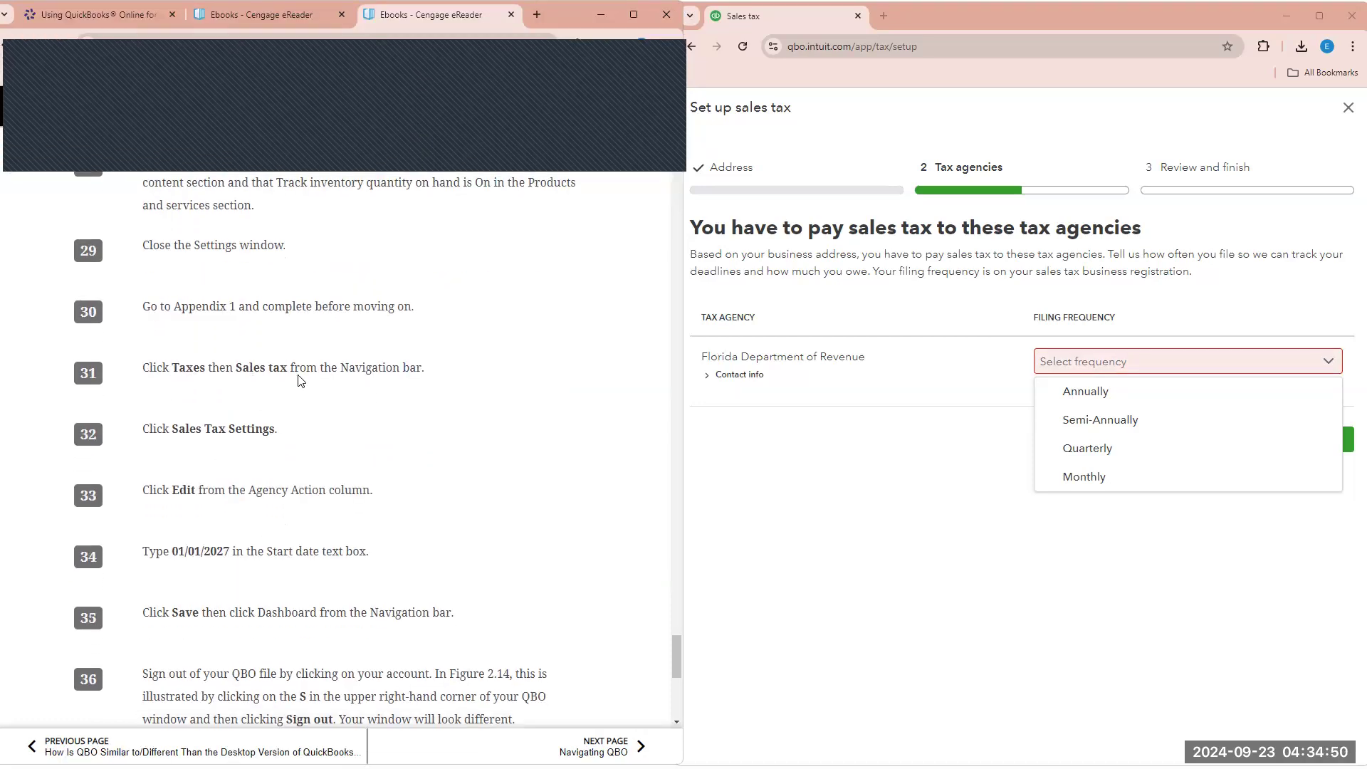
click(990, 290)
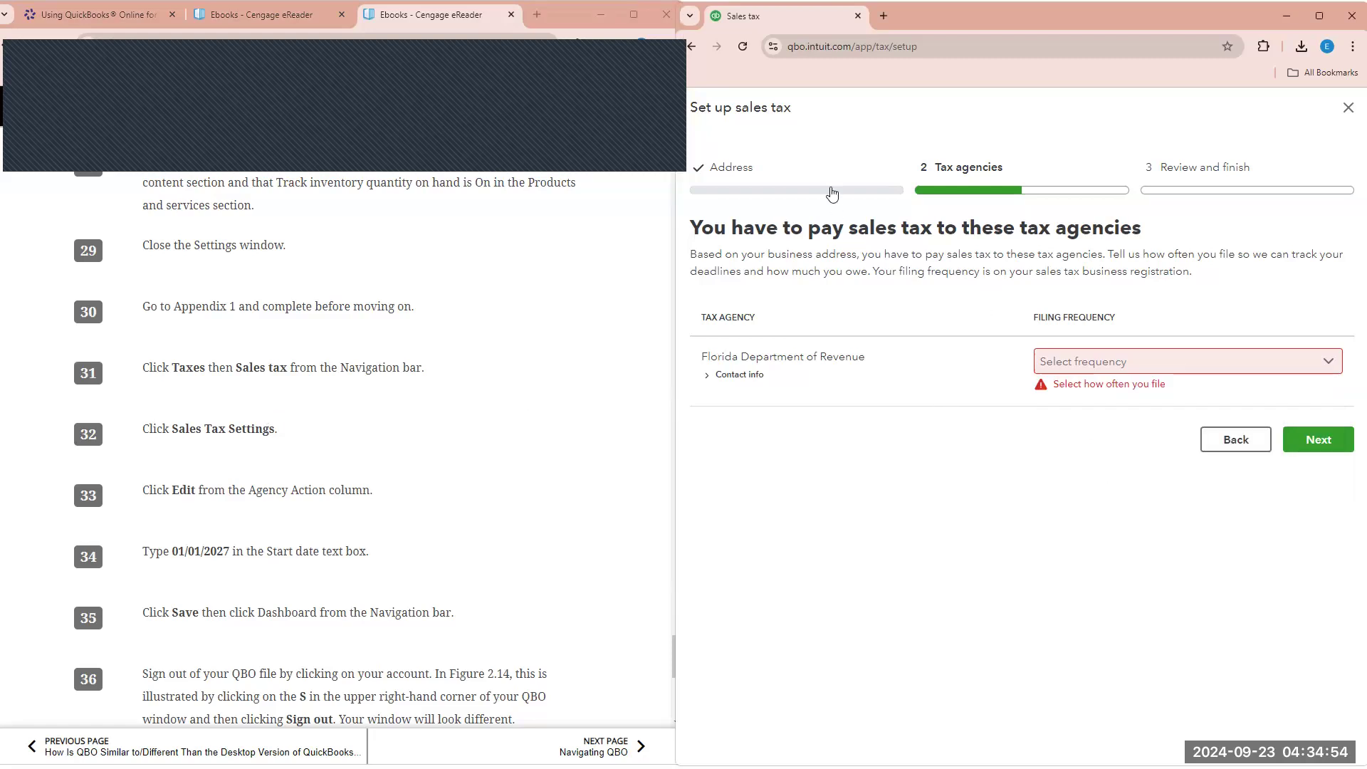
click(1223, 439)
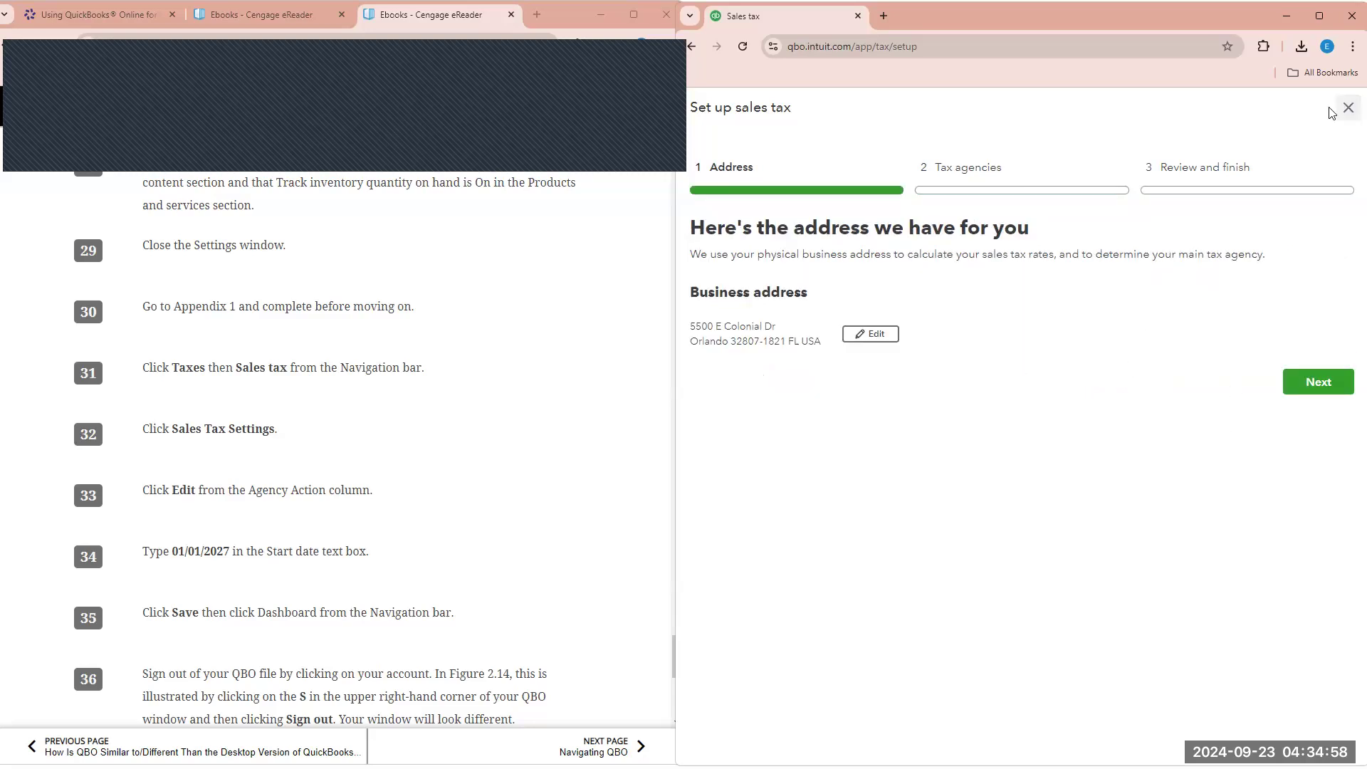
click(1348, 108)
click(1064, 469)
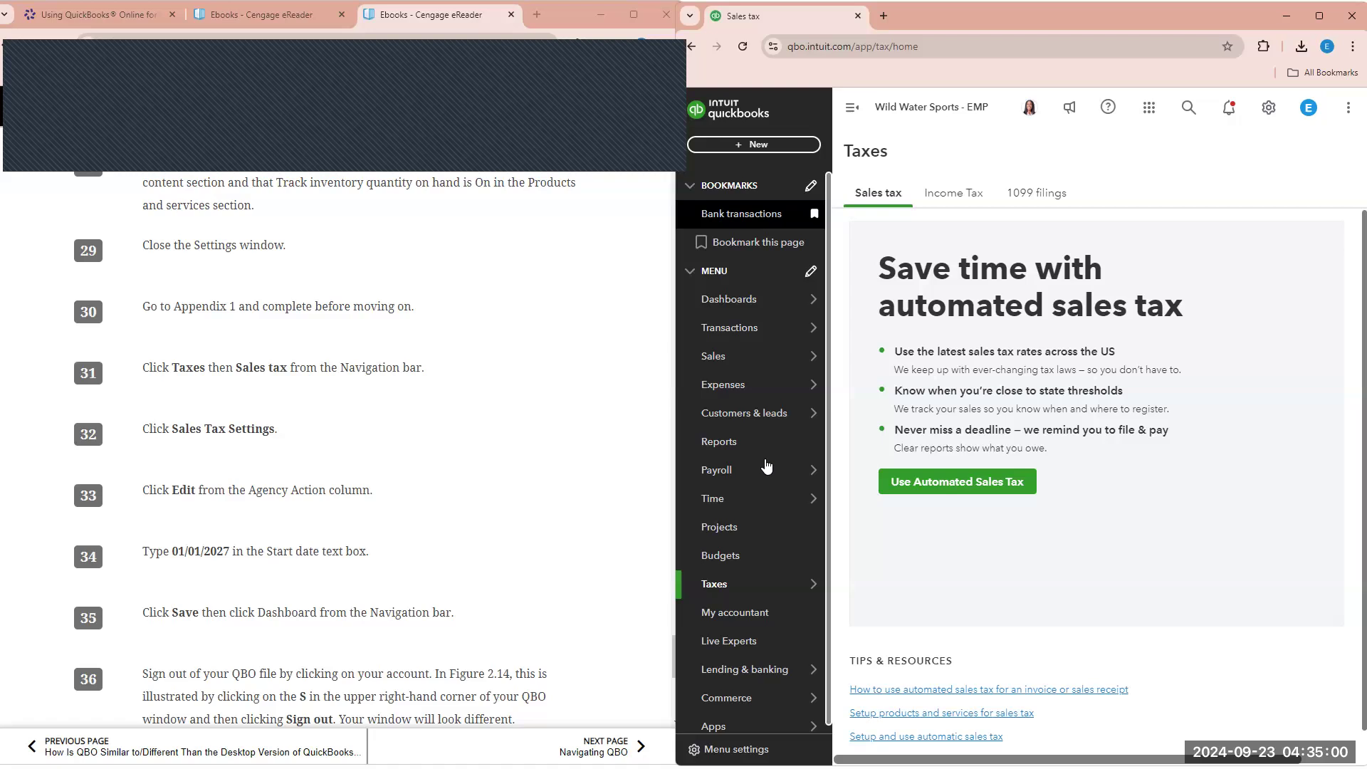
Following Chapter 2 step 31, open the Sales tax page again to look for Sales Tax Settings
mouse_move(784, 583)
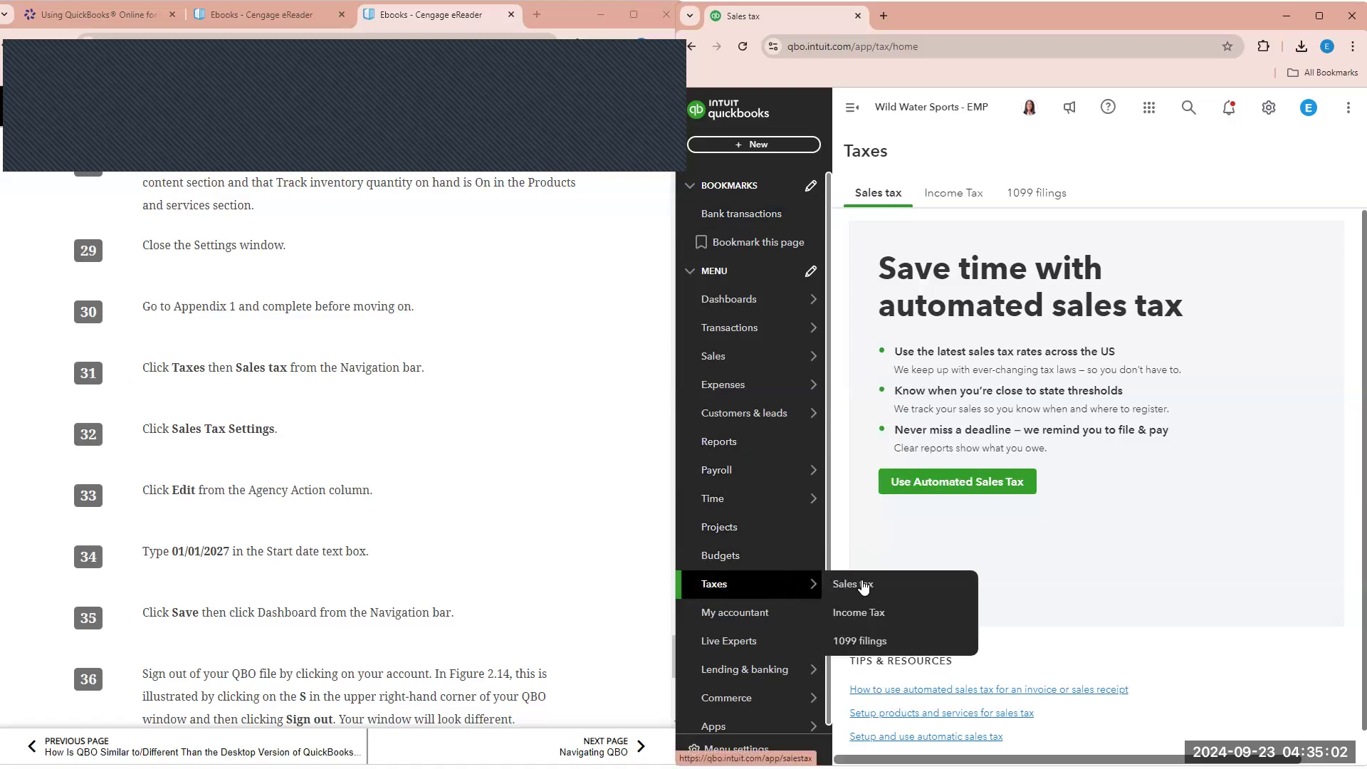
click(863, 584)
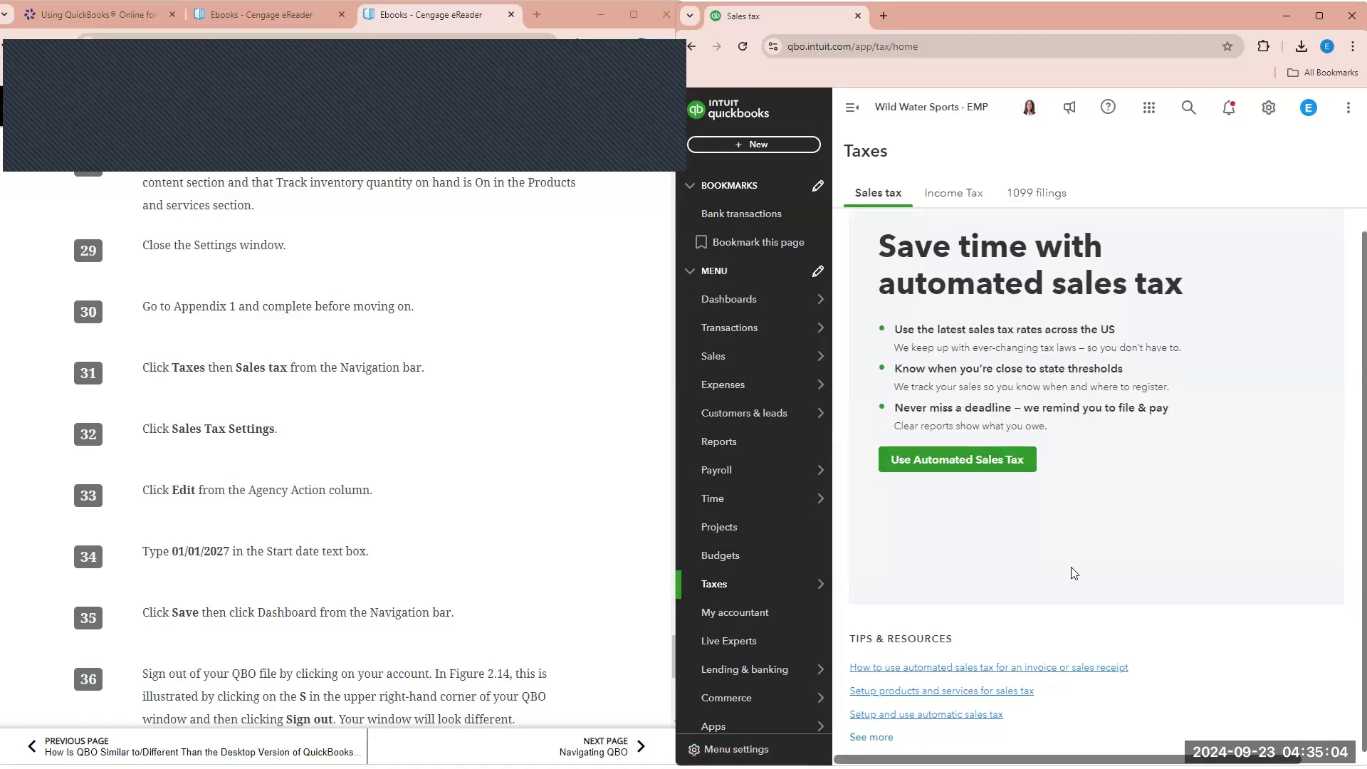
Complete the automated sales tax setup with Quarterly filing for the Florida Department of Revenue and no registration in other states
click(1008, 470)
click(1309, 397)
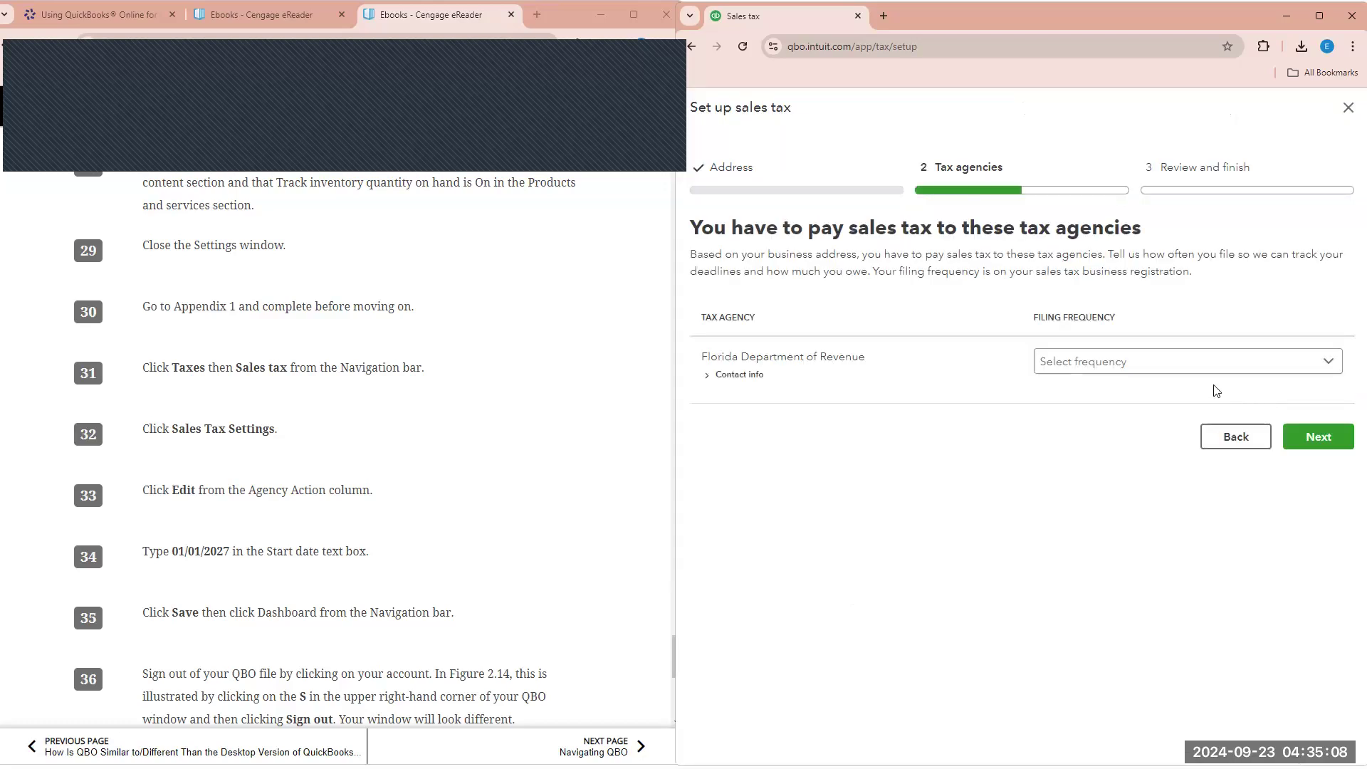
click(1184, 368)
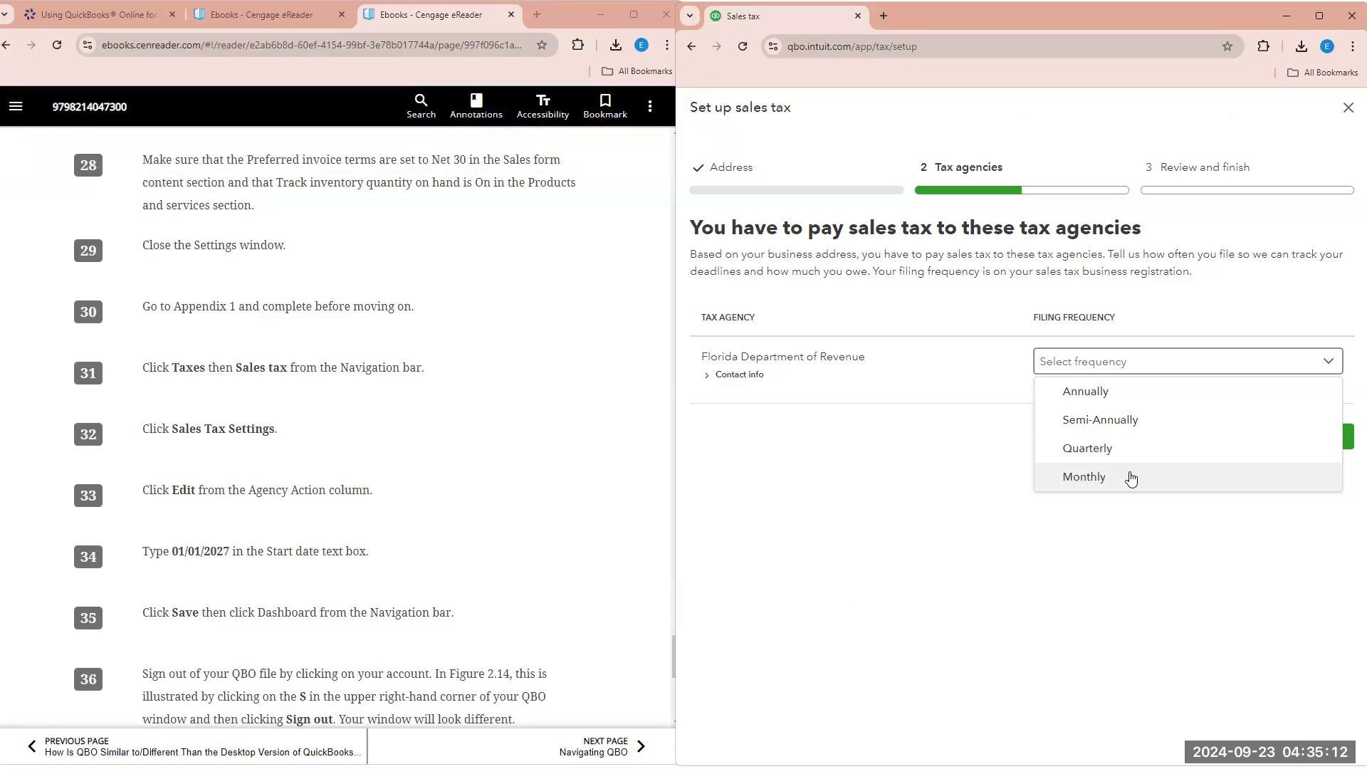
click(1322, 446)
click(1325, 446)
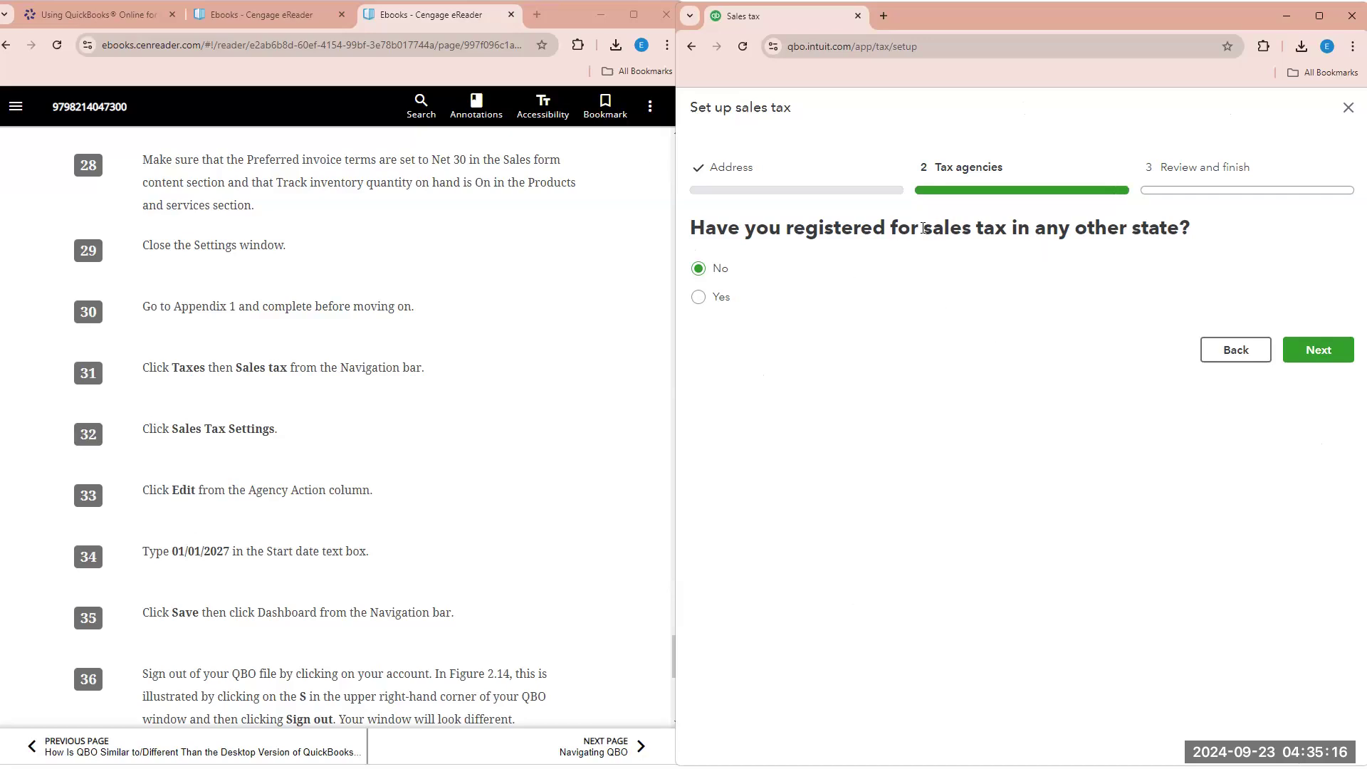
click(1326, 345)
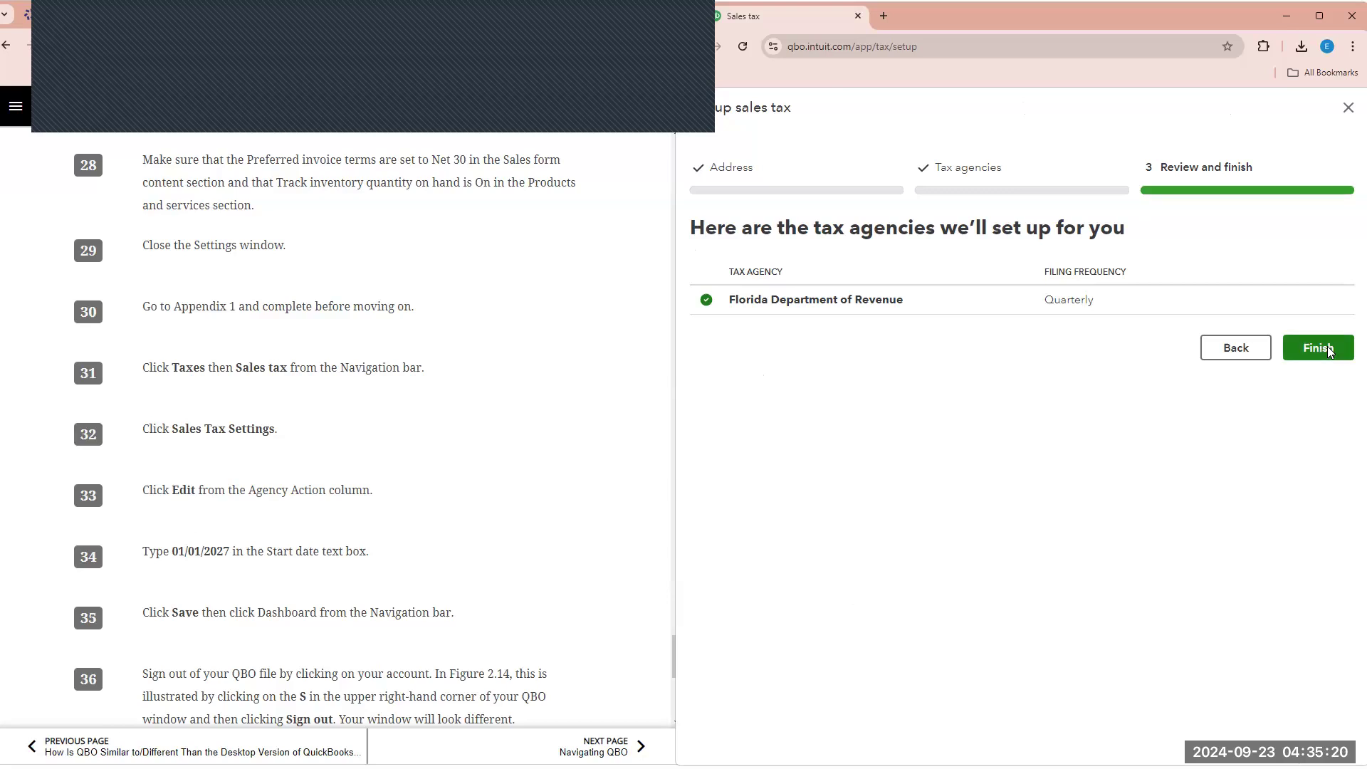
click(1328, 346)
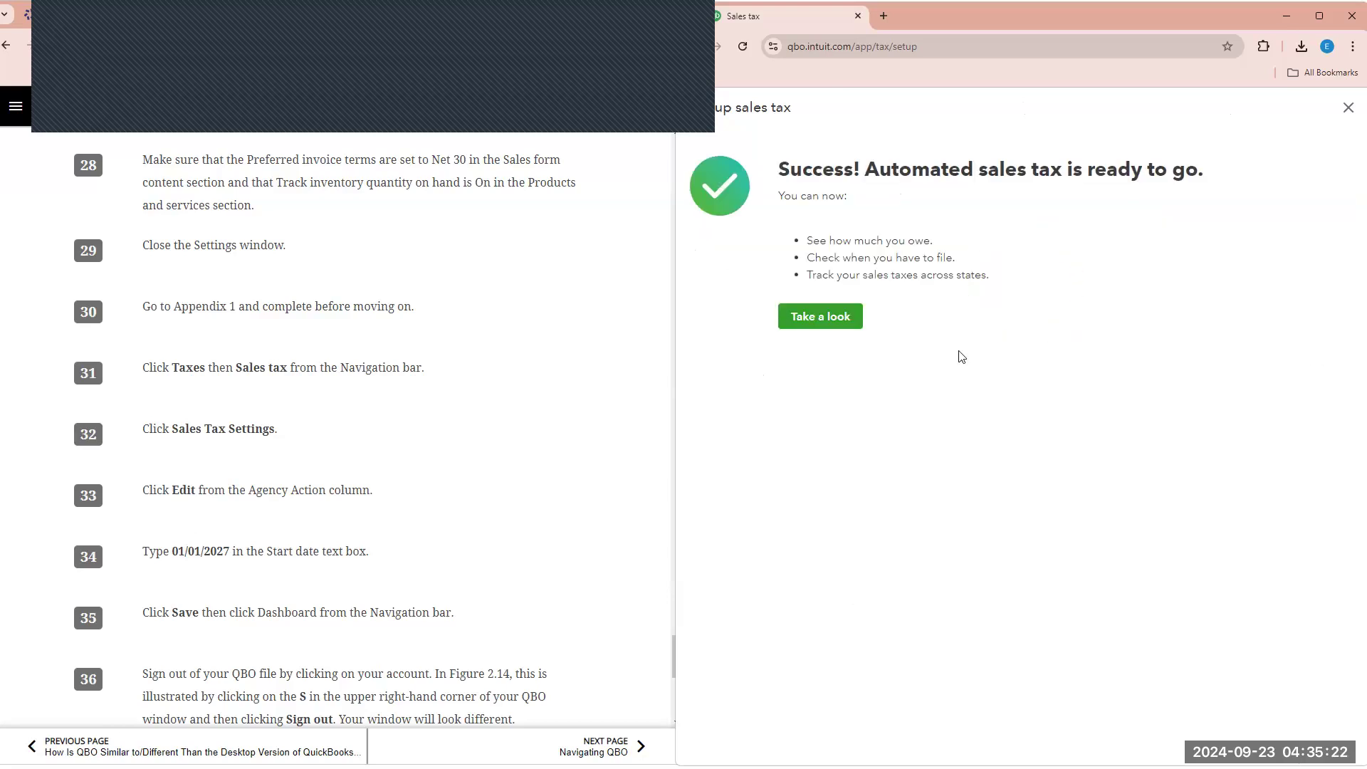
Go to the sales tax center, dismiss the feedback survey, and open Sales Tax Settings
click(821, 317)
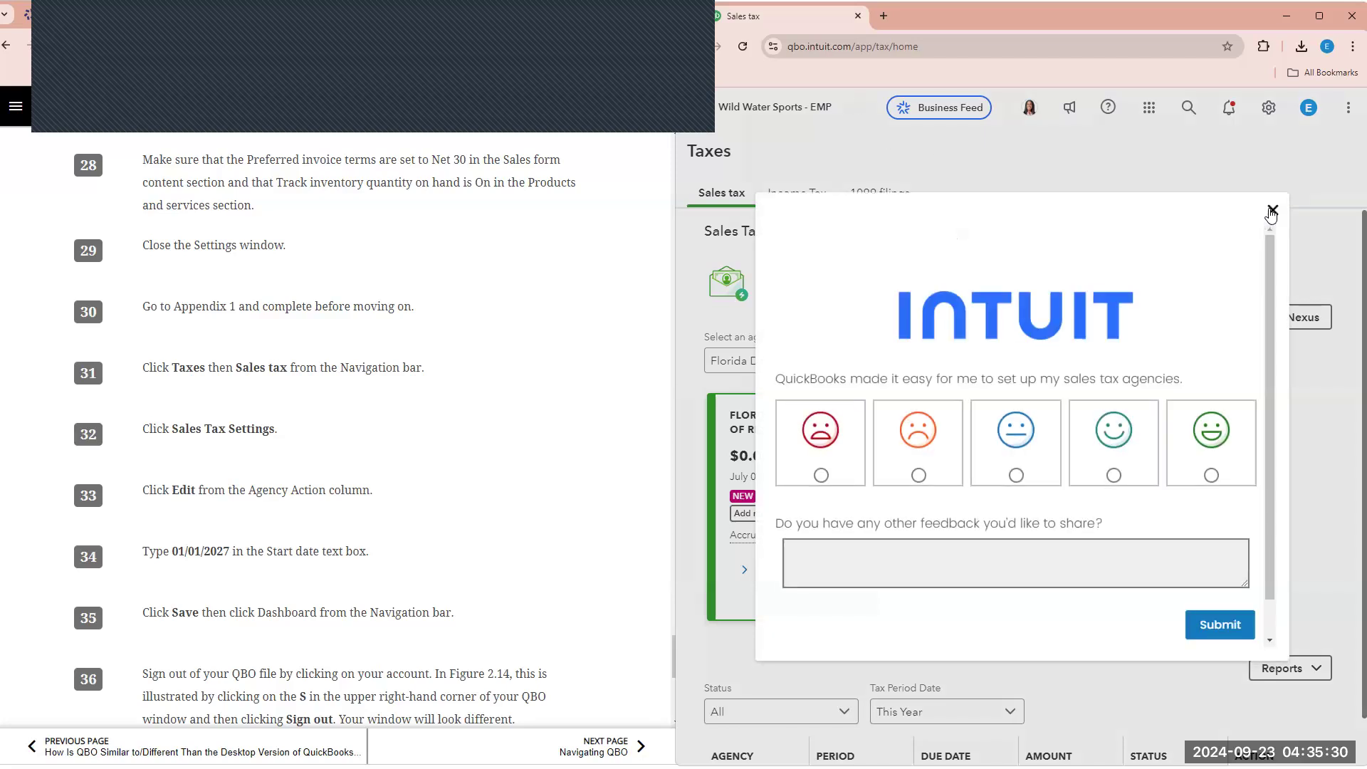
click(1272, 210)
click(1165, 324)
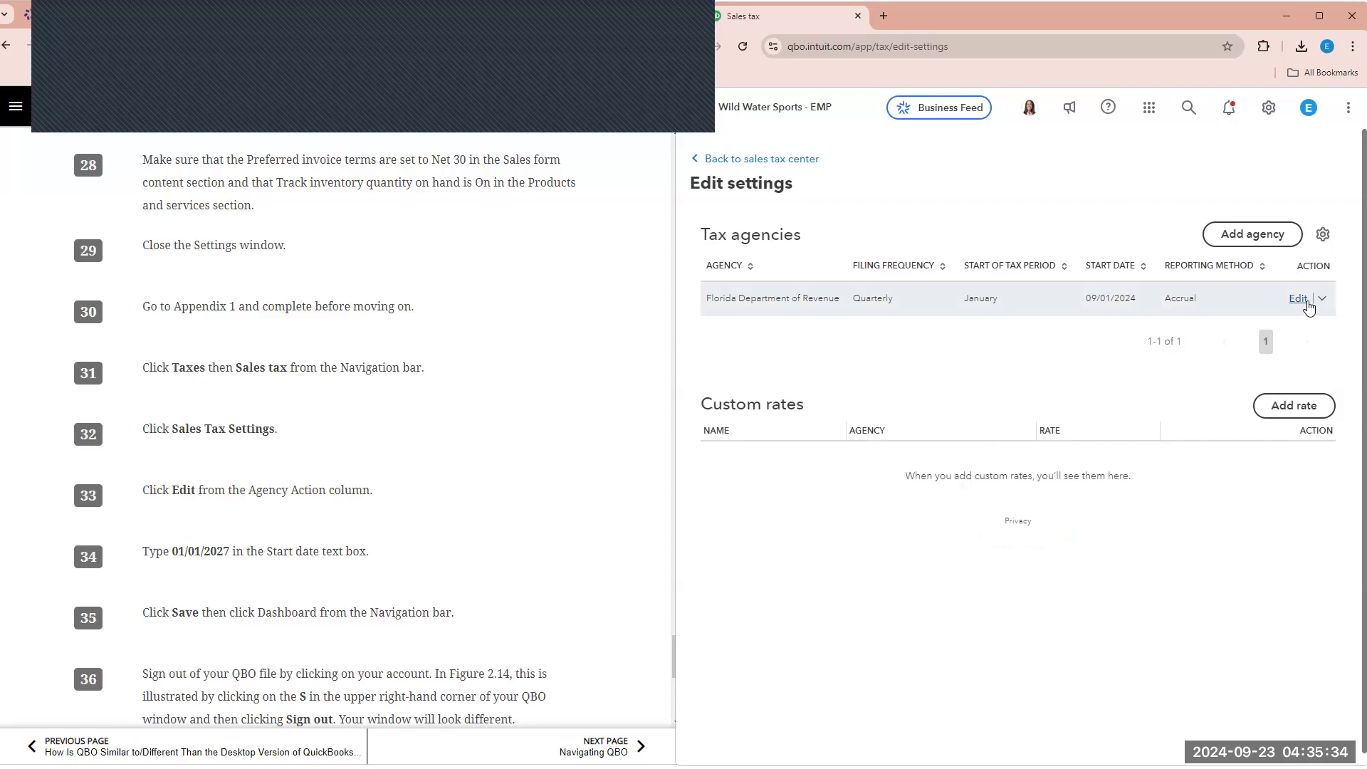
Set the Florida Department of Revenue's sales tax start date to 01/01/2027 and save the agency settings
click(1300, 300)
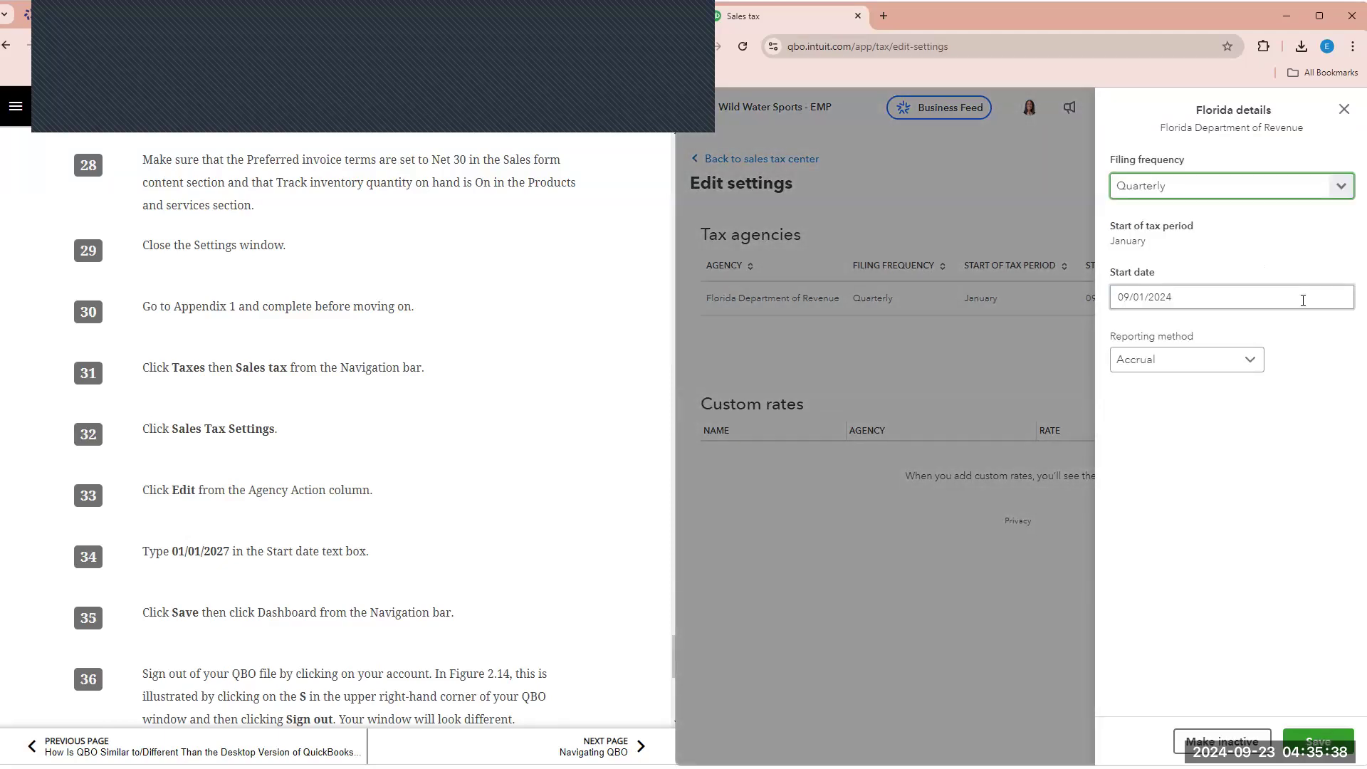
key(Tab)
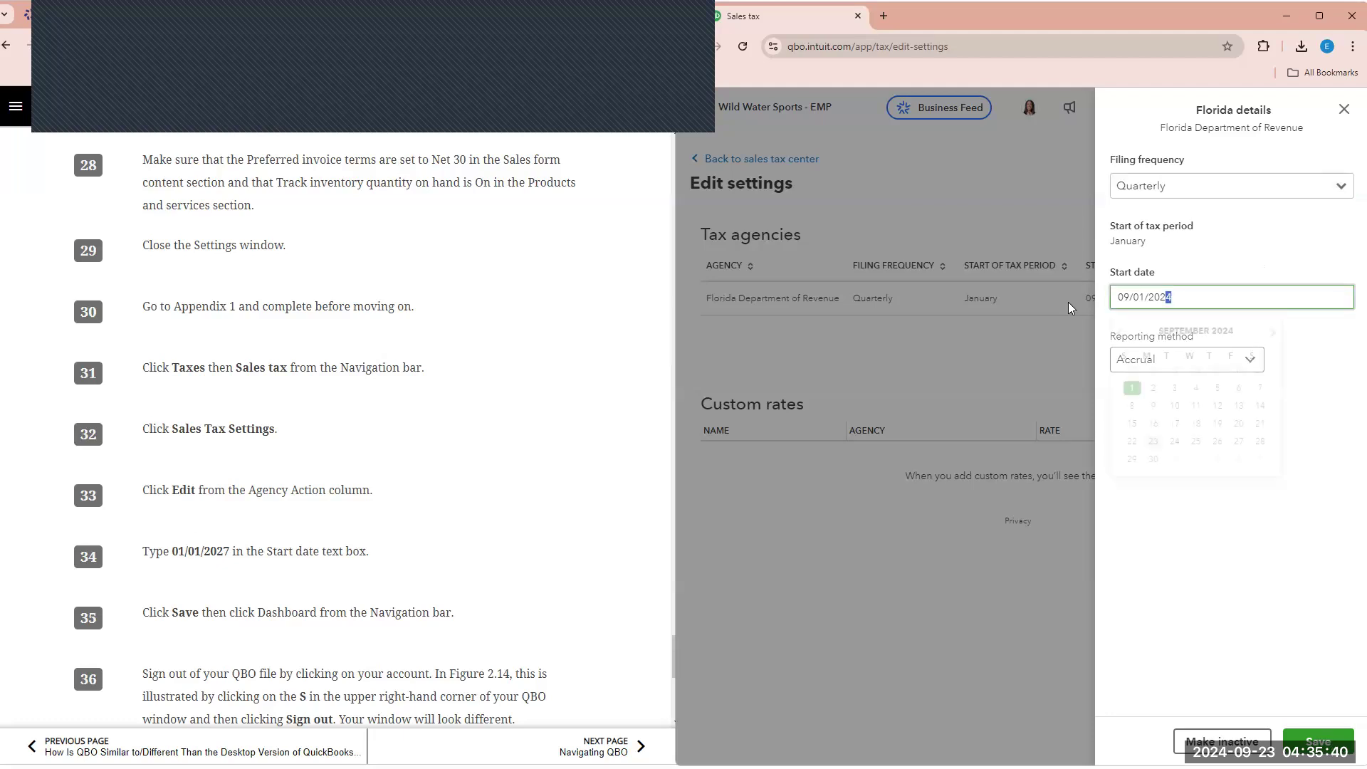
text(010)
text(27)
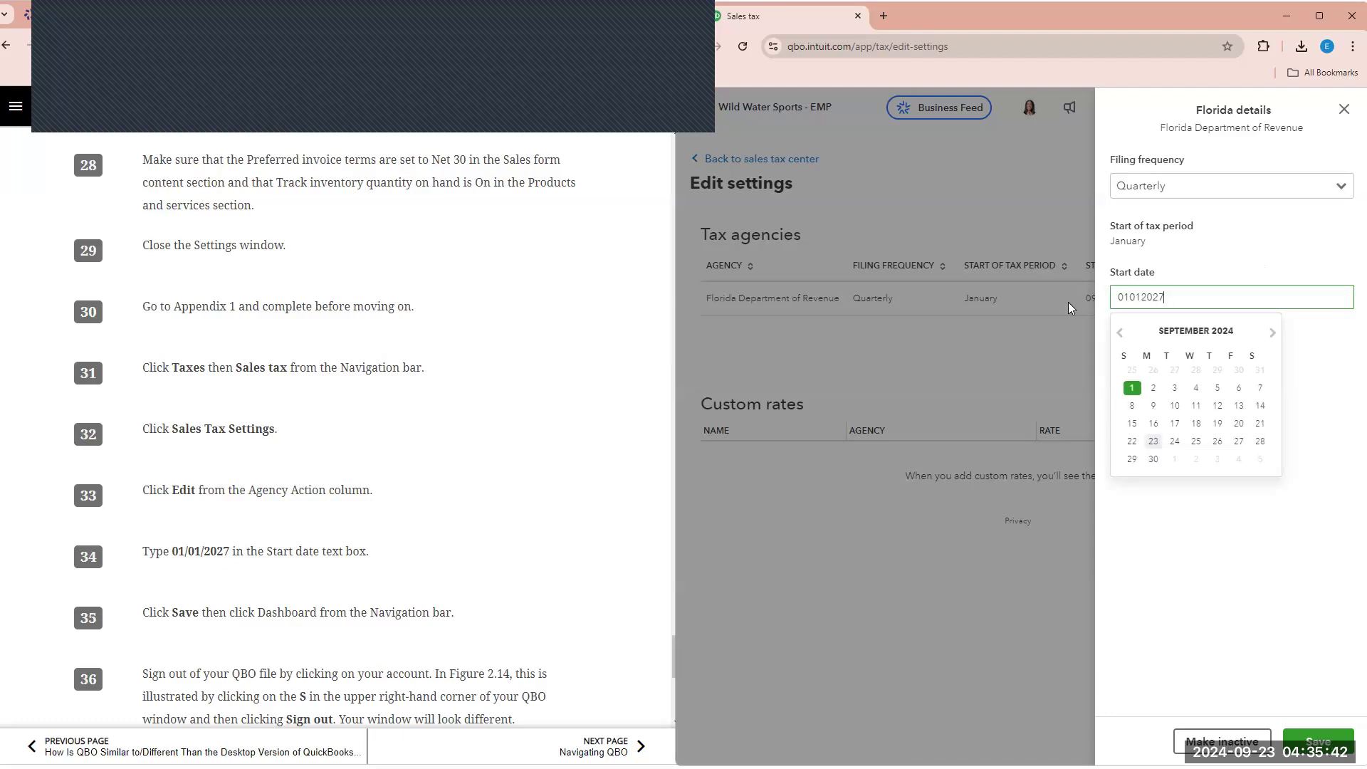
click(1132, 297)
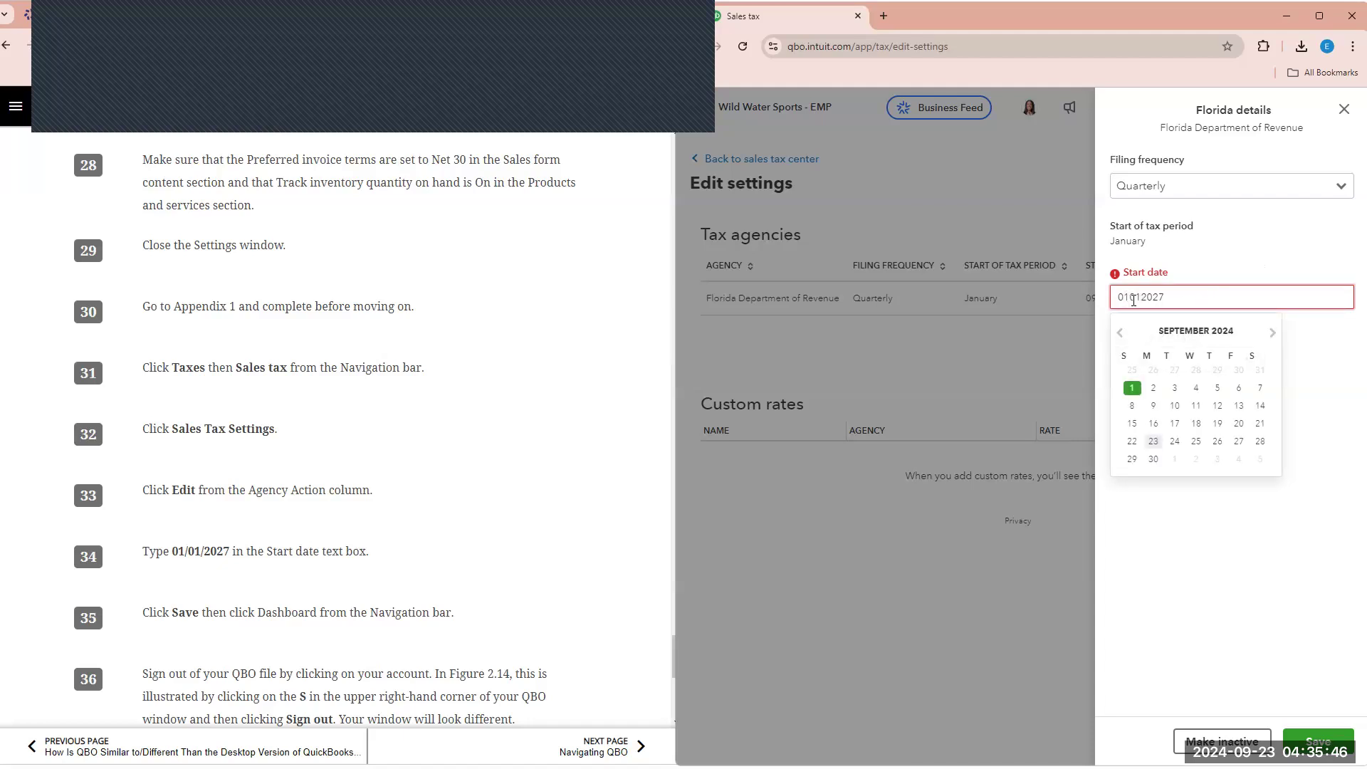
text(/)
click(1147, 297)
text(/)
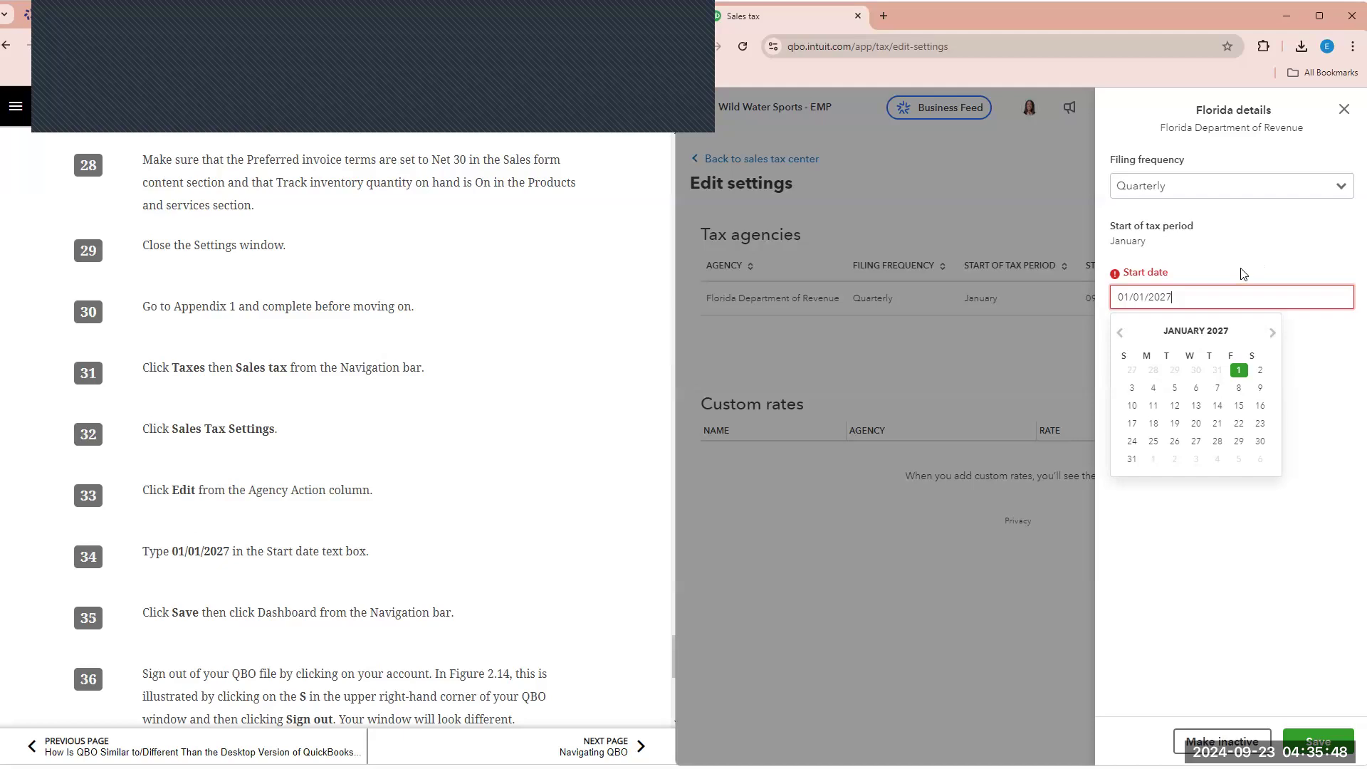
click(1240, 372)
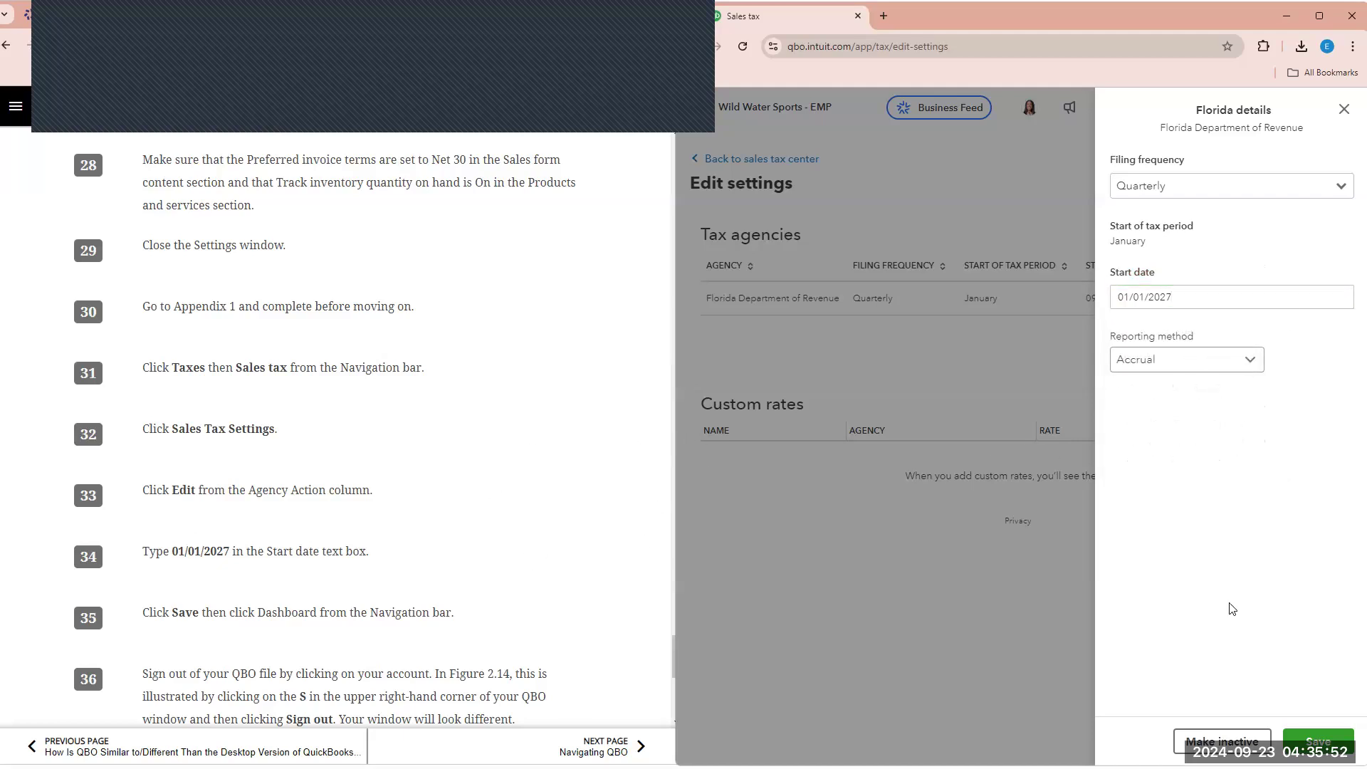
click(1309, 741)
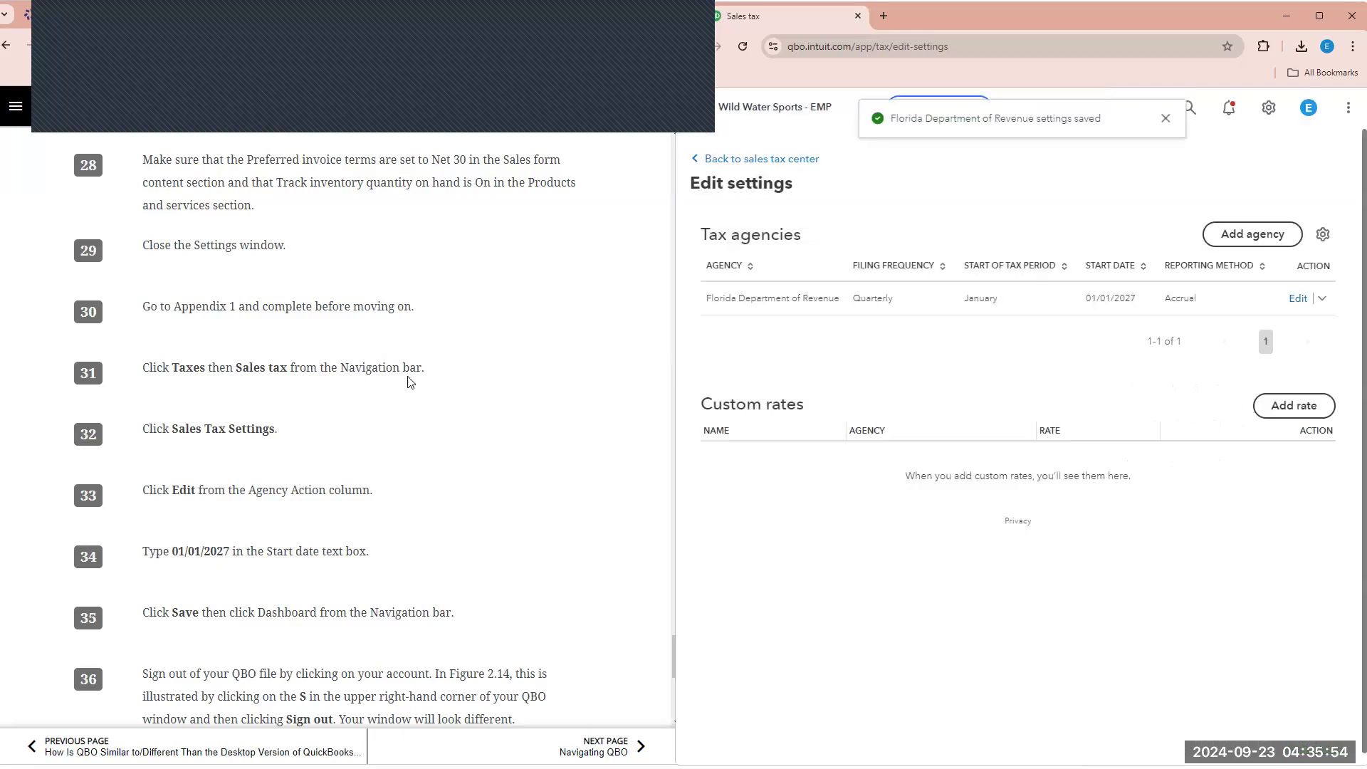
Following Chapter 2 step 36 and Figure 2.14, sign out of the QBO company file
scroll(411, 383, down, 4)
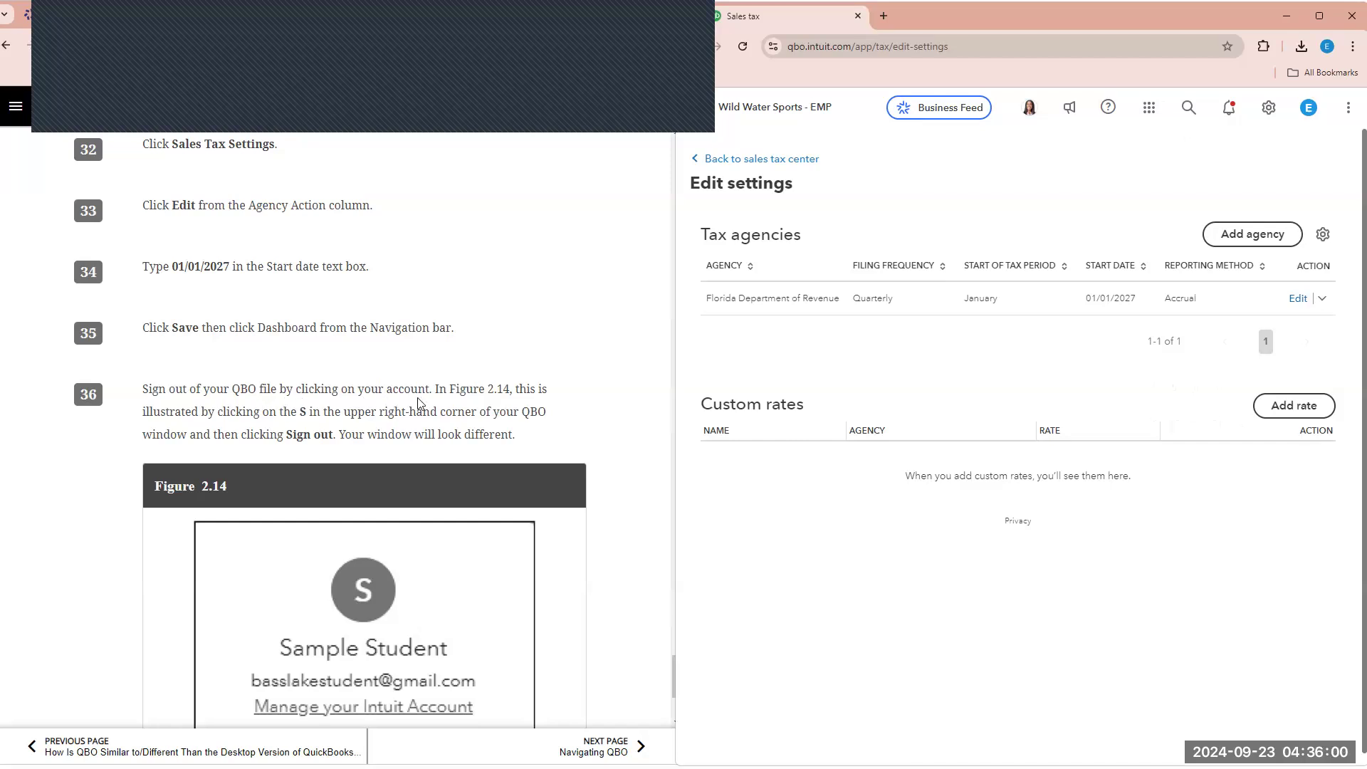
scroll(418, 403, down, 2)
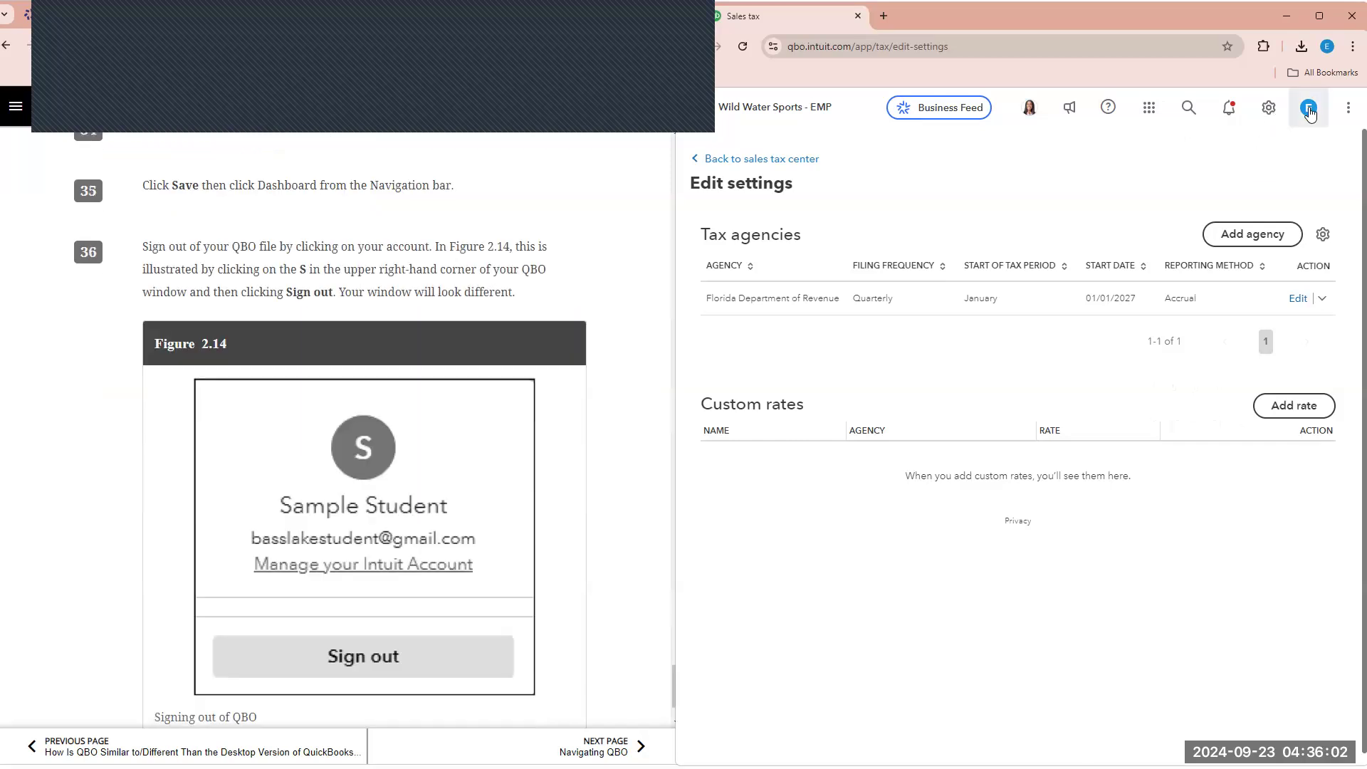
click(1314, 122)
click(1311, 124)
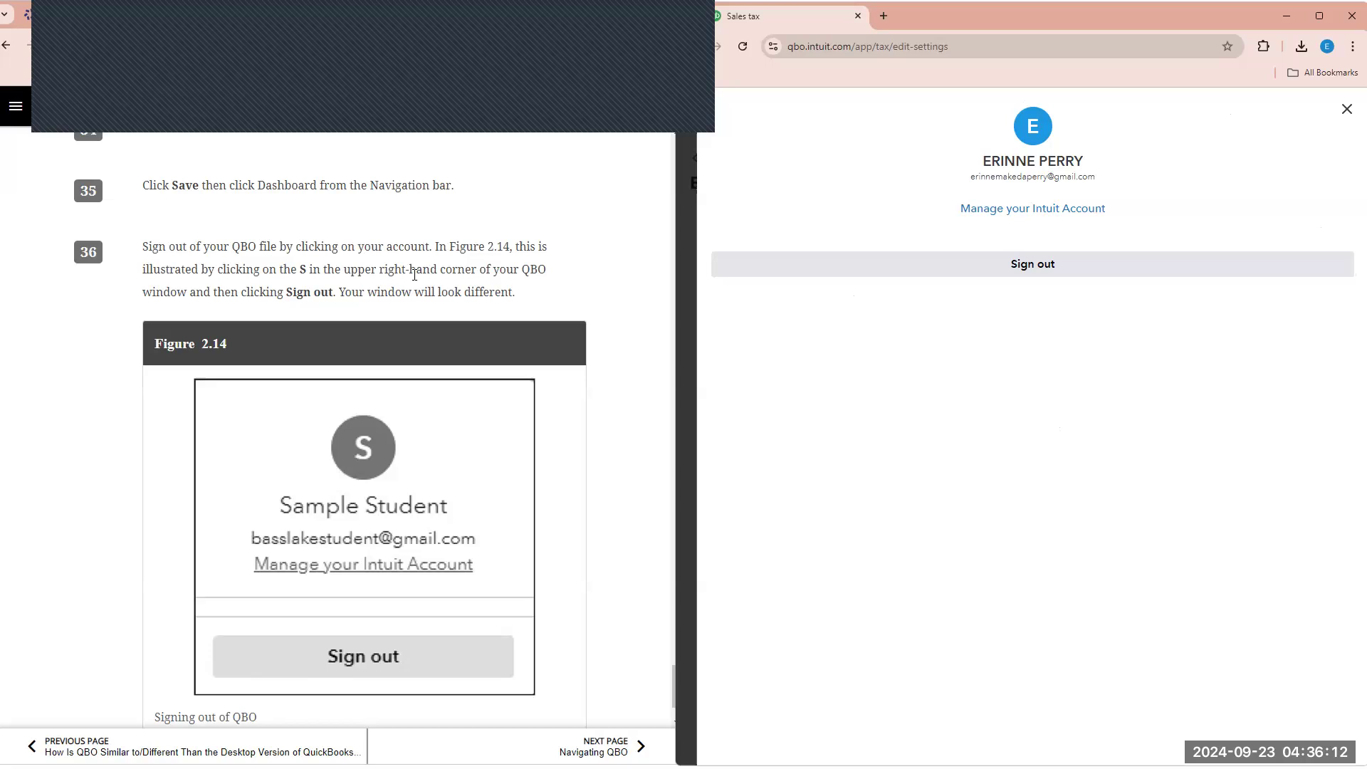
scroll(414, 275, down, 2)
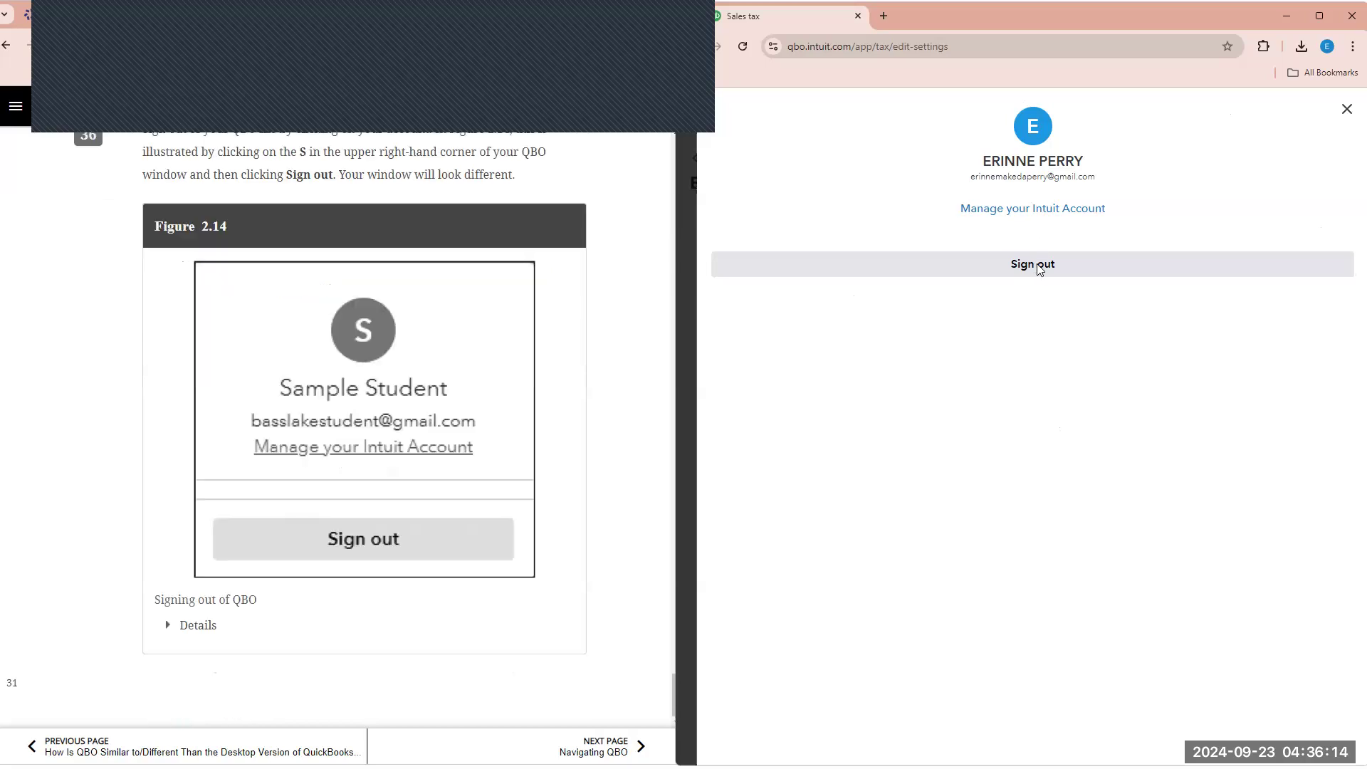
click(1039, 269)
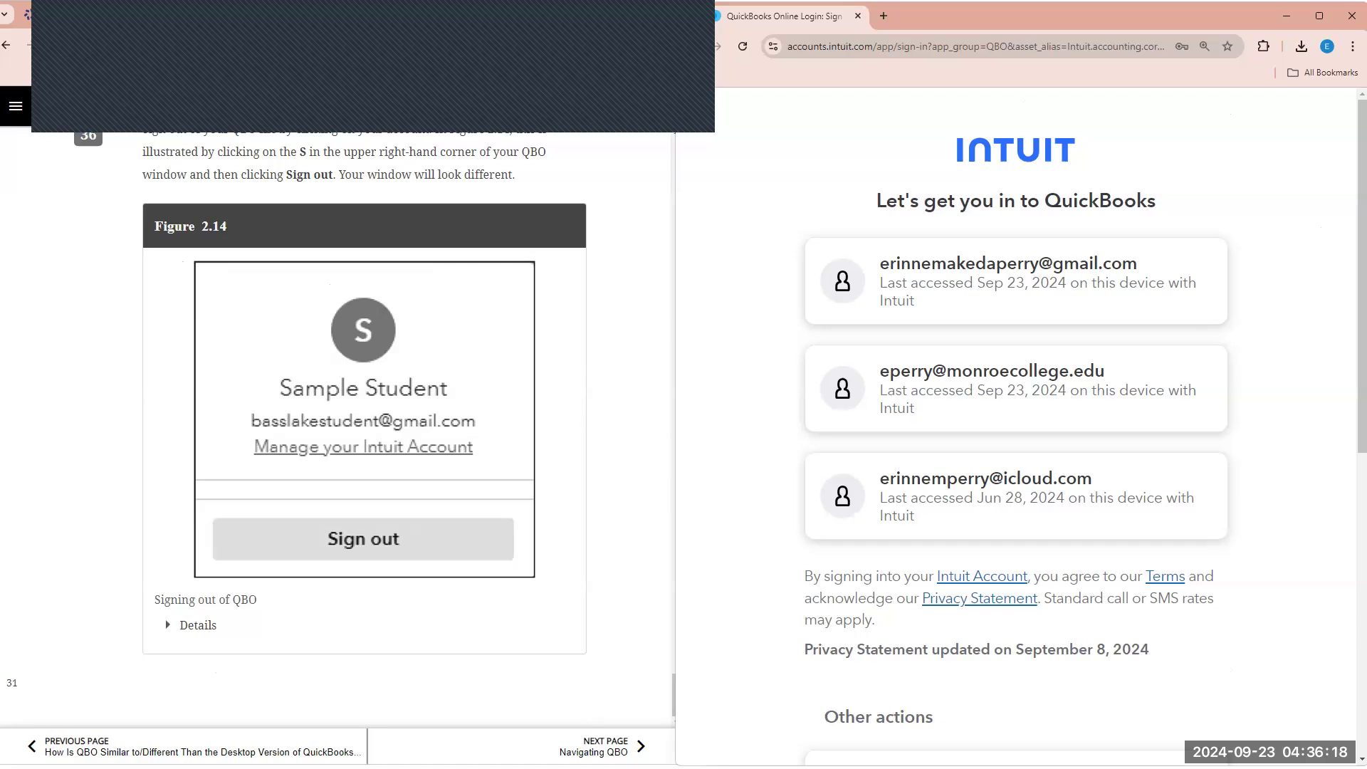
Open the textbook's Navigating QBO section and read the steps for logging in to the case modified earlier
click(616, 746)
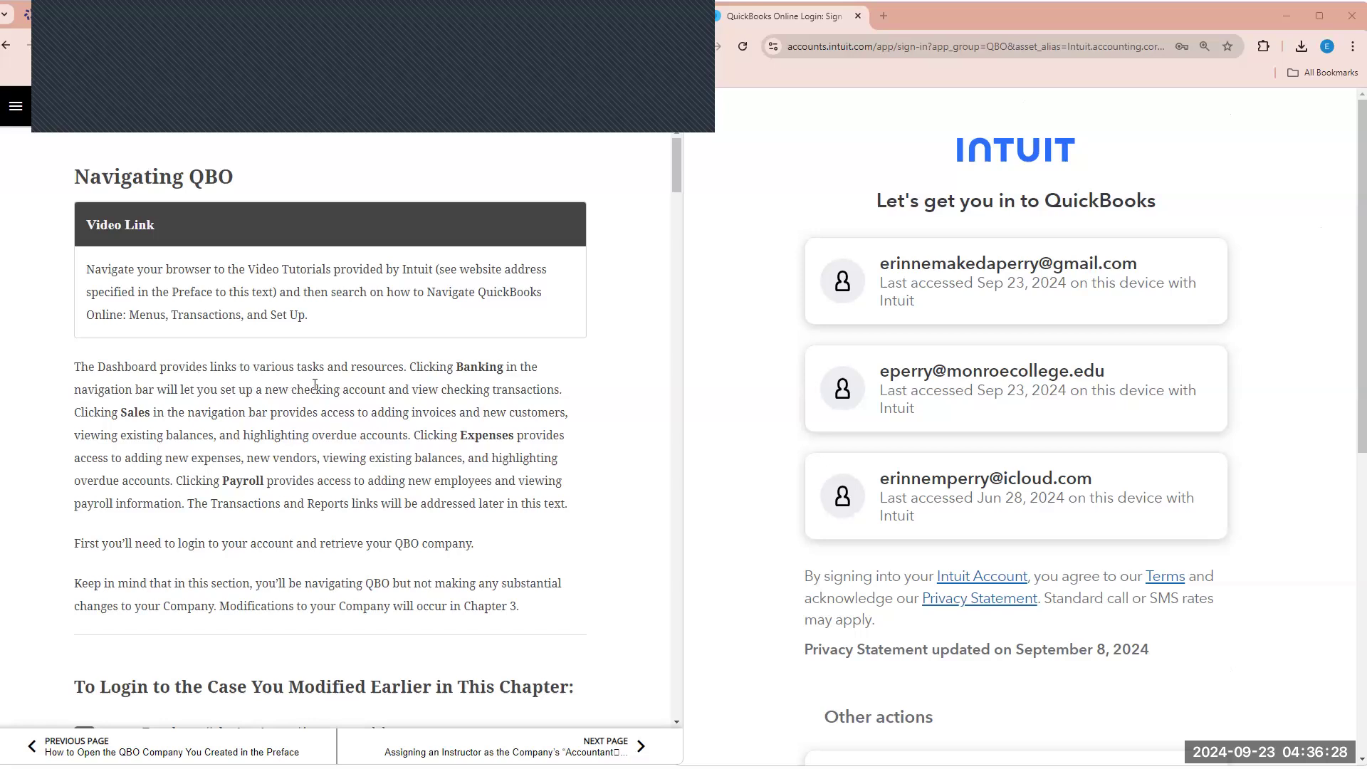
scroll(285, 448, down, 4)
click(271, 457)
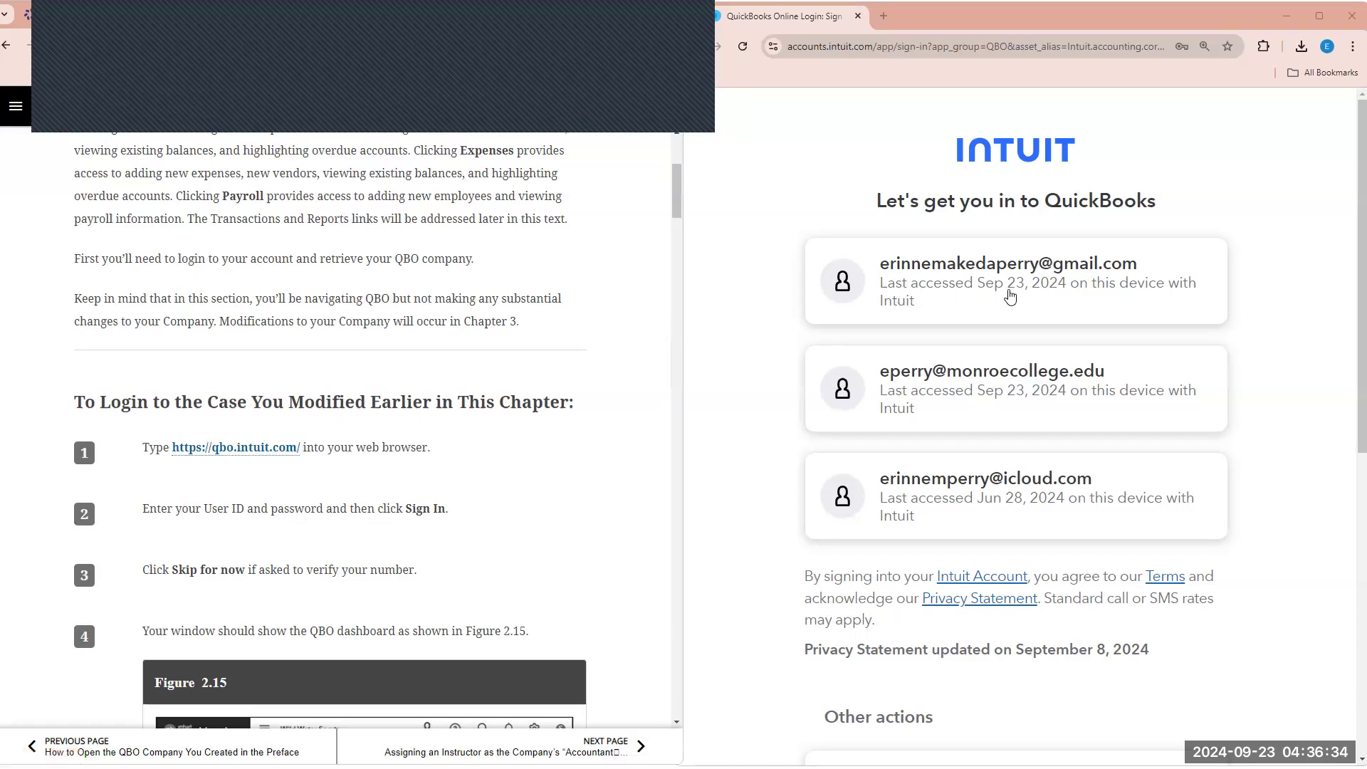
Sign back in to QuickBooks by entering the account password, collapse the navigation bar, and dismiss the payroll promotion
click(1031, 278)
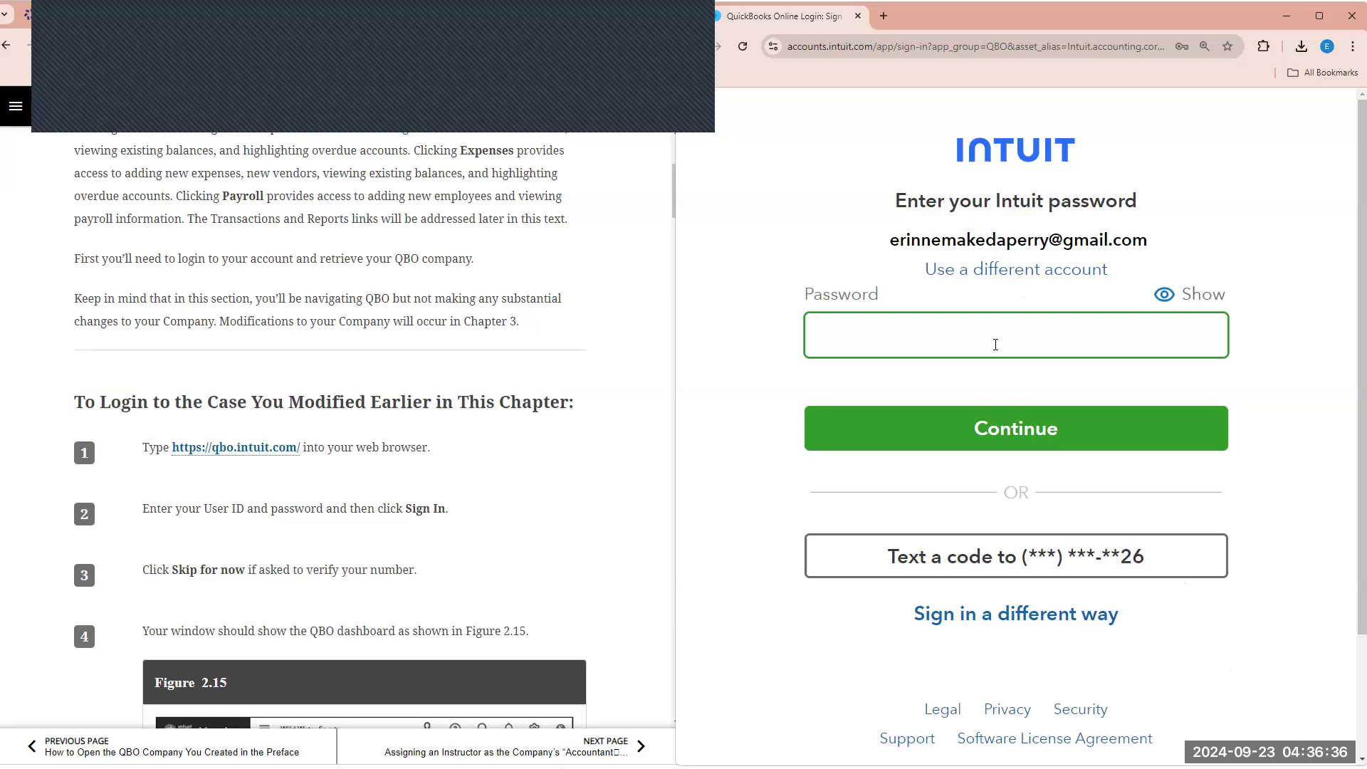
click(992, 343)
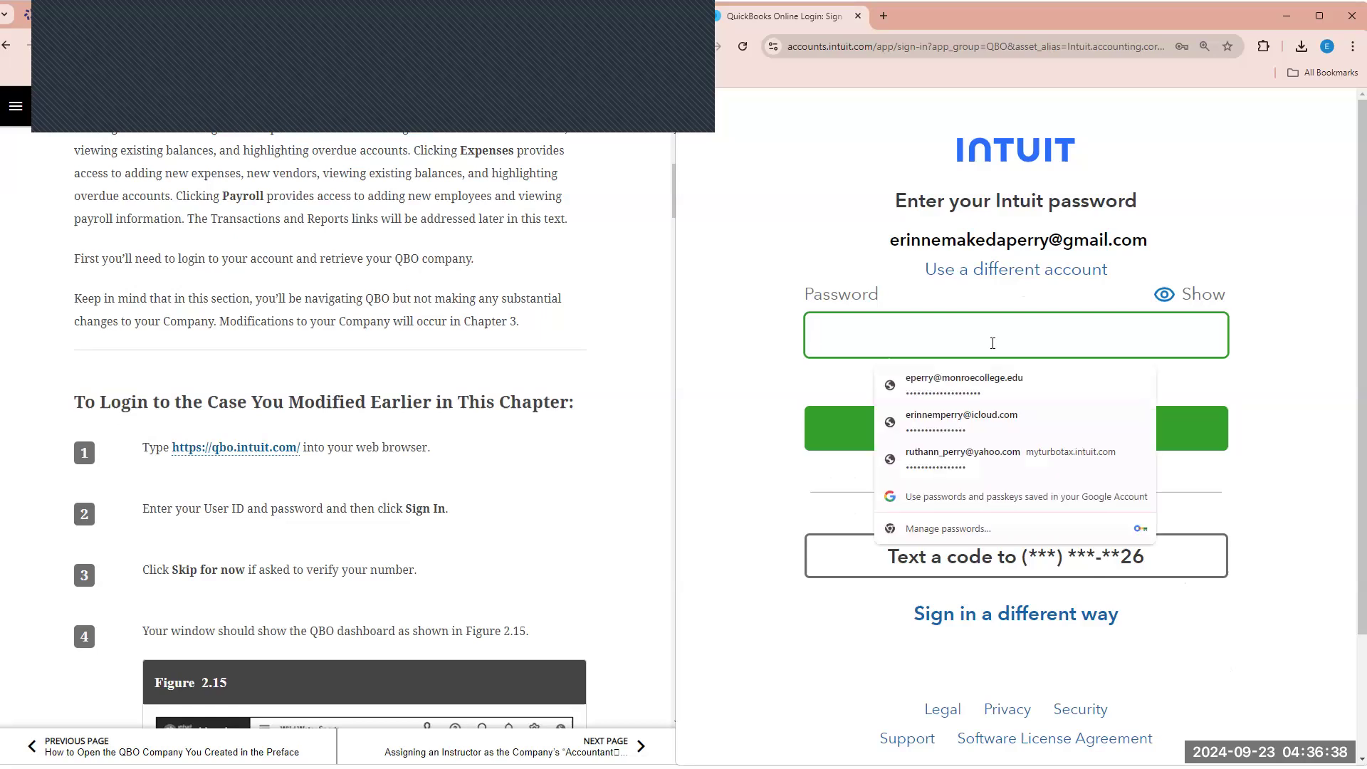
text(•••••••••)
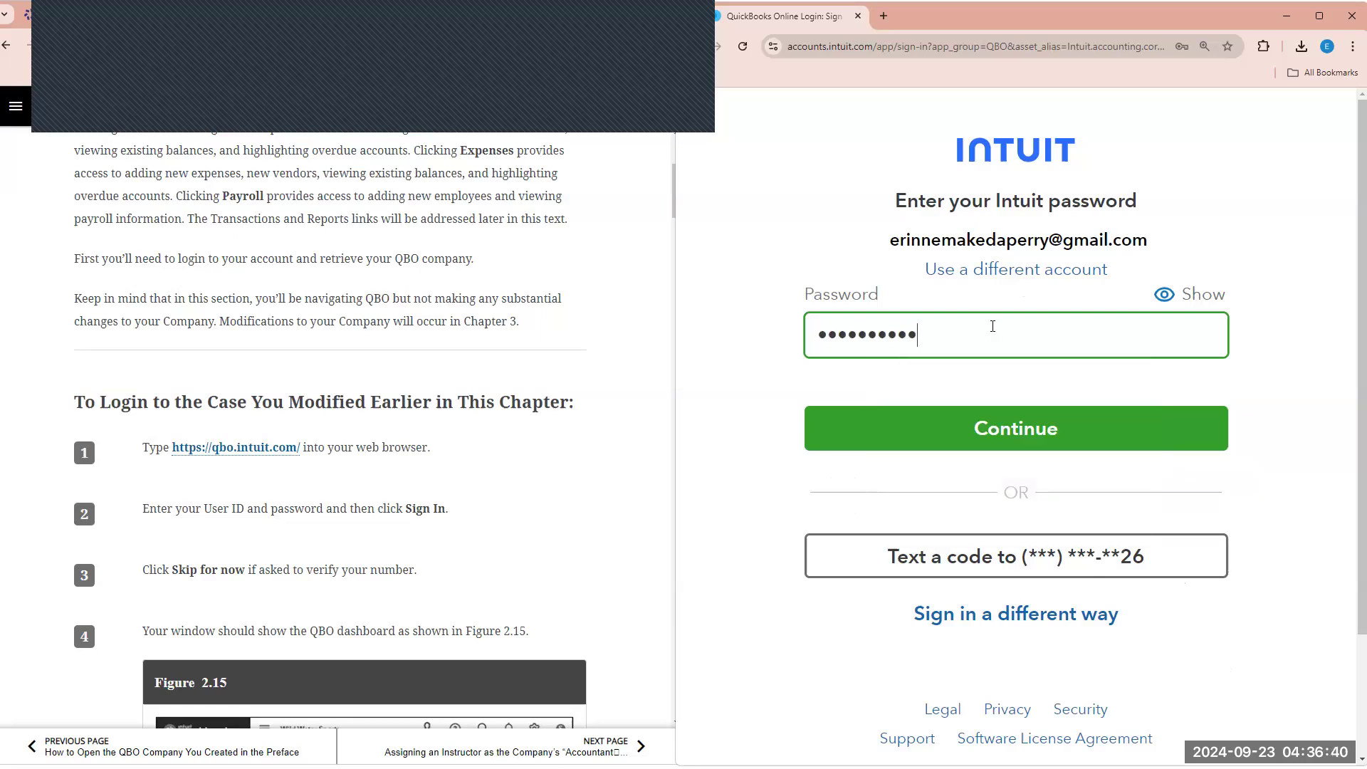
click(1011, 428)
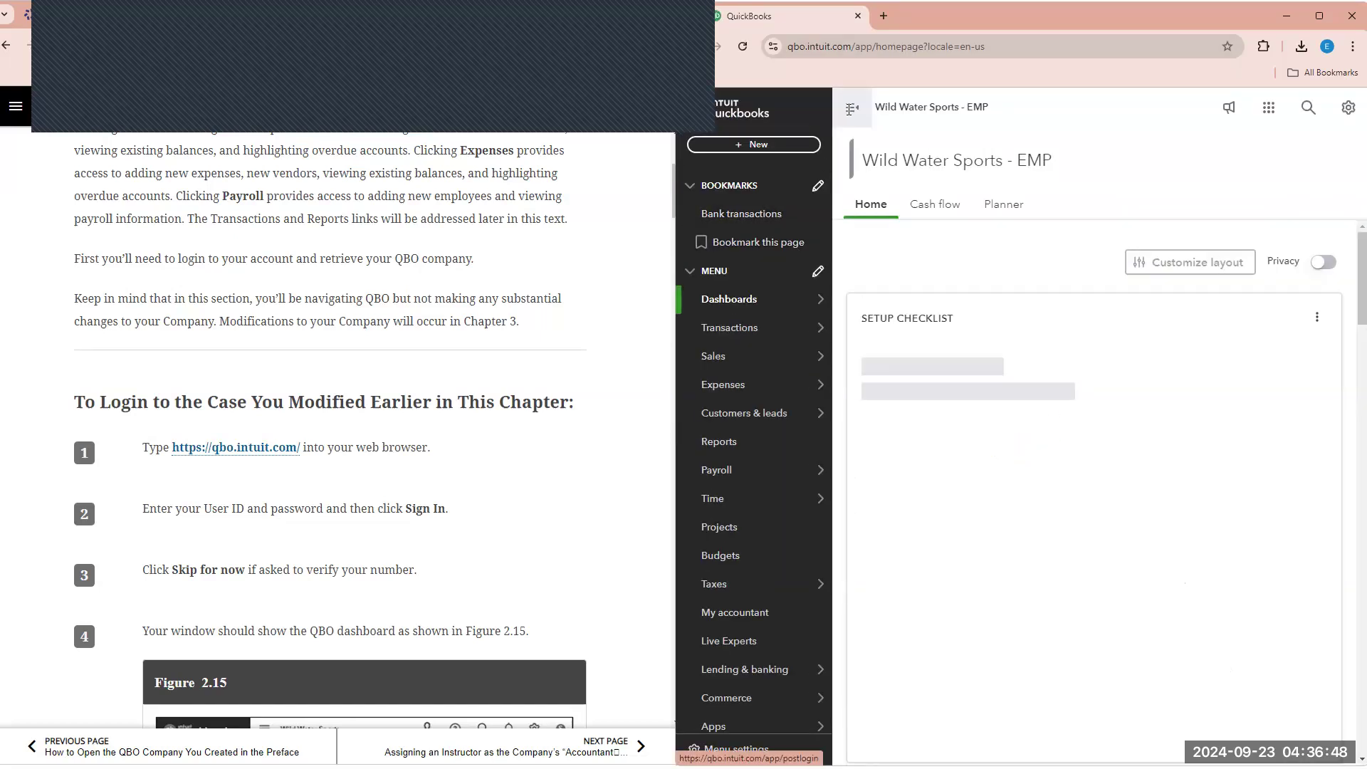
click(851, 108)
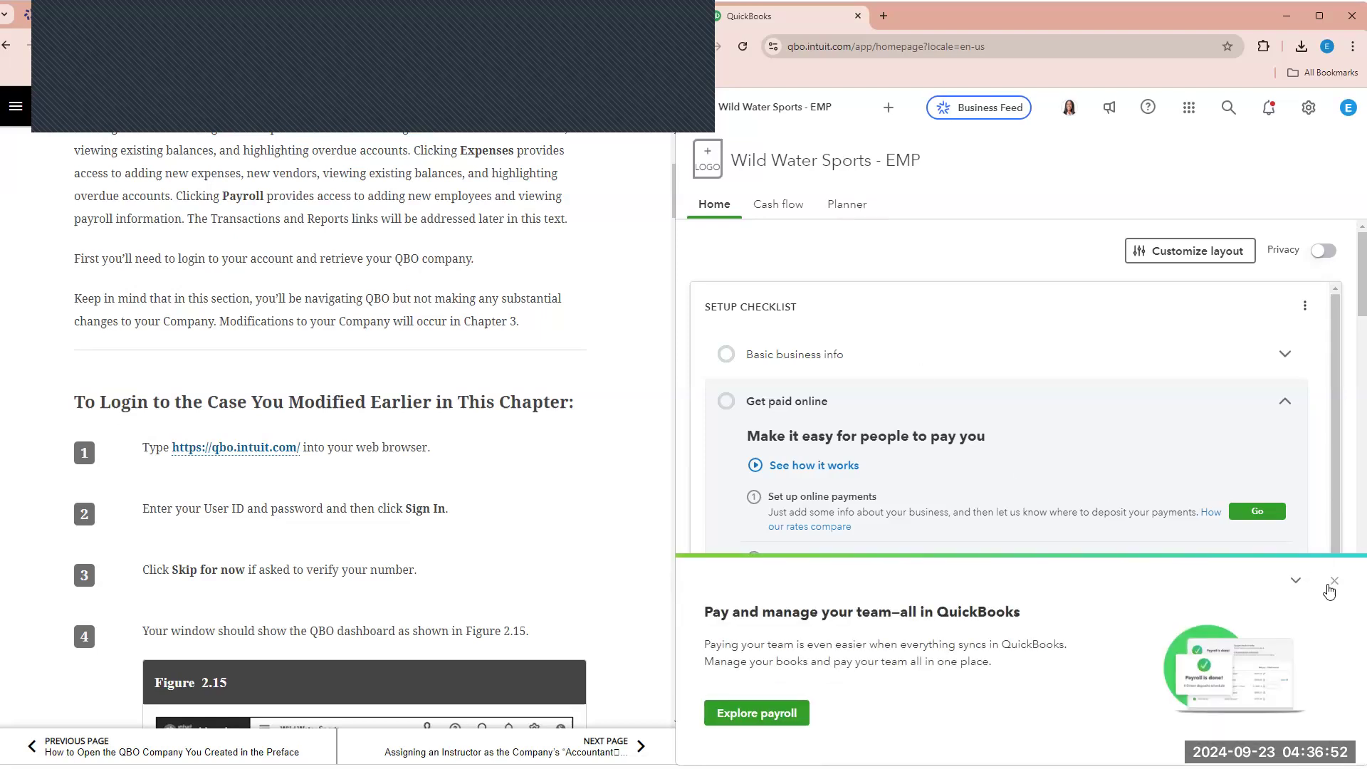
click(1333, 581)
Review login steps 1 to 4 and Figure 2.15, and expand the QuickBooks navigation bar to match the figure
click(267, 456)
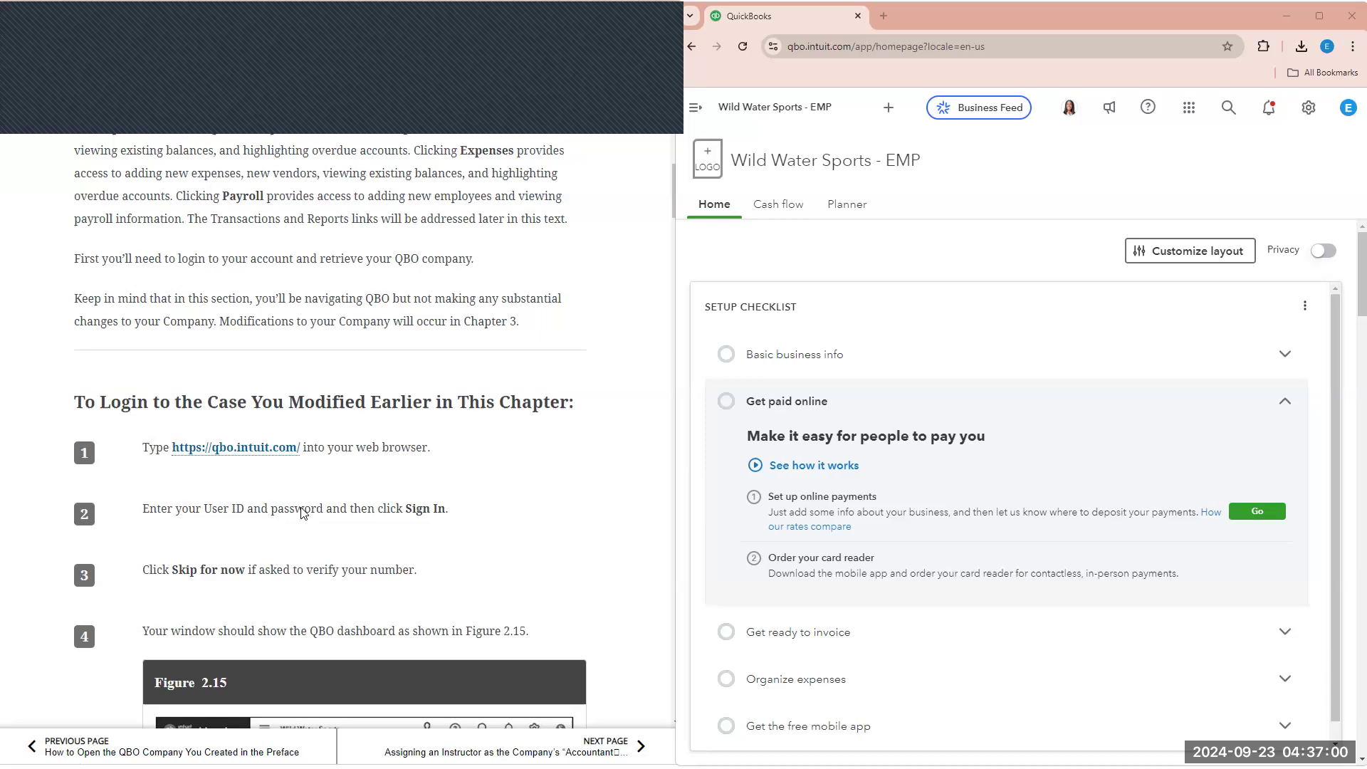
scroll(303, 512, down, 2)
scroll(350, 427, down, 1)
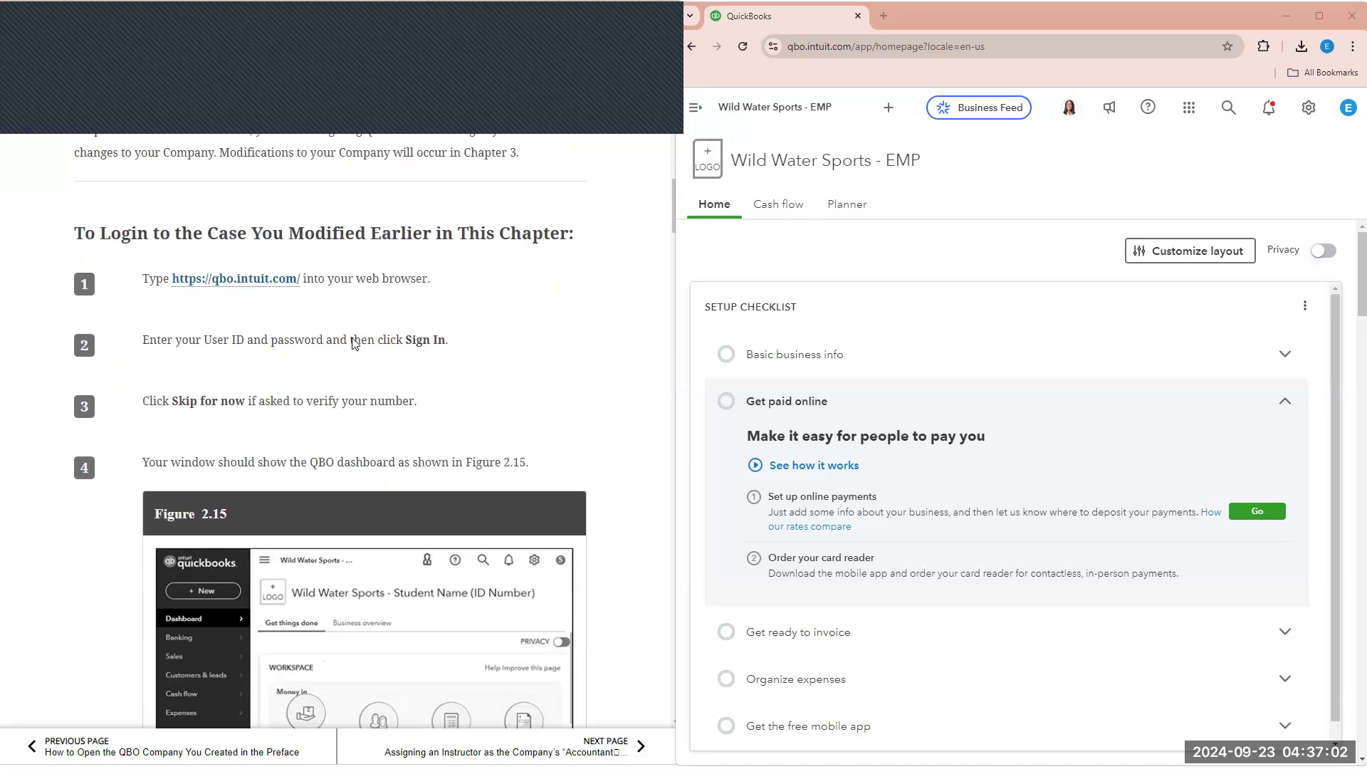
scroll(352, 349, down, 2)
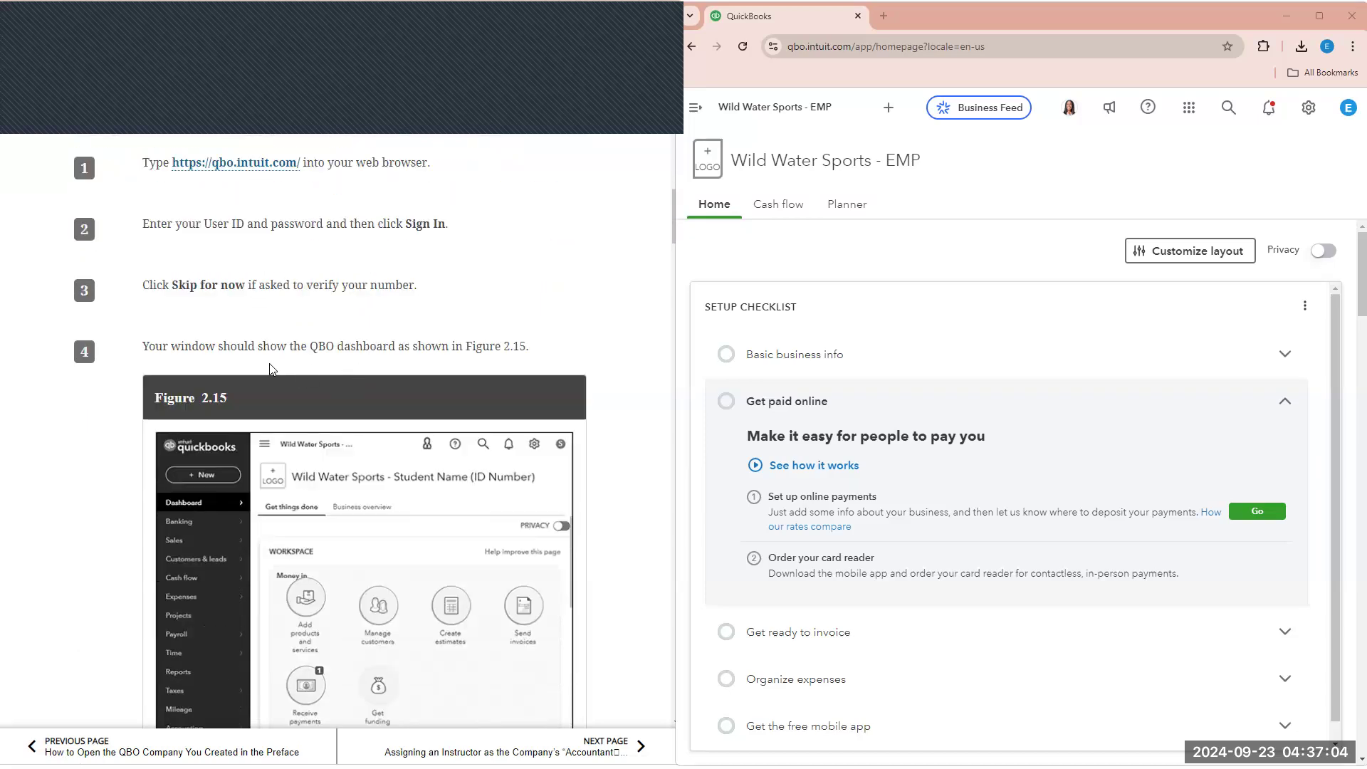
click(696, 108)
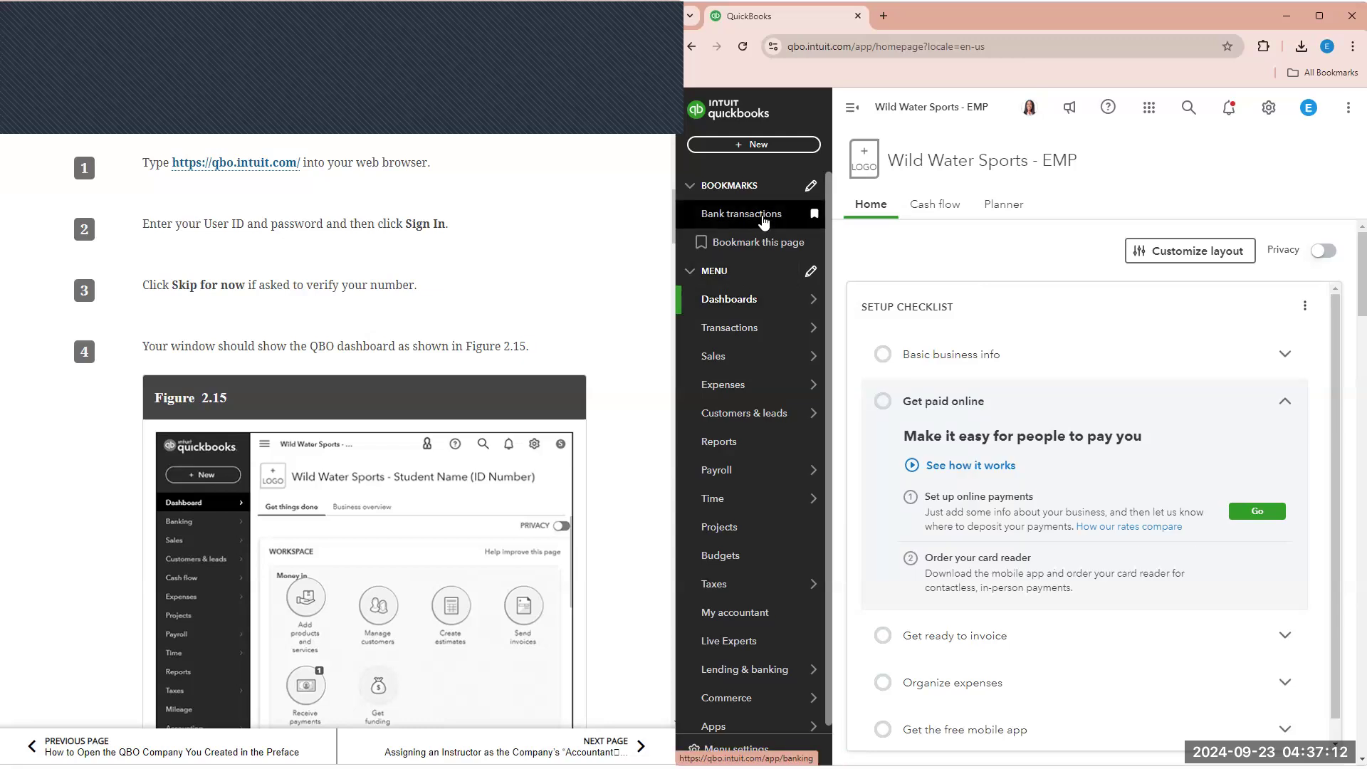
Try Business view, close the account pane, and switch the company back to Accountant view
click(1280, 110)
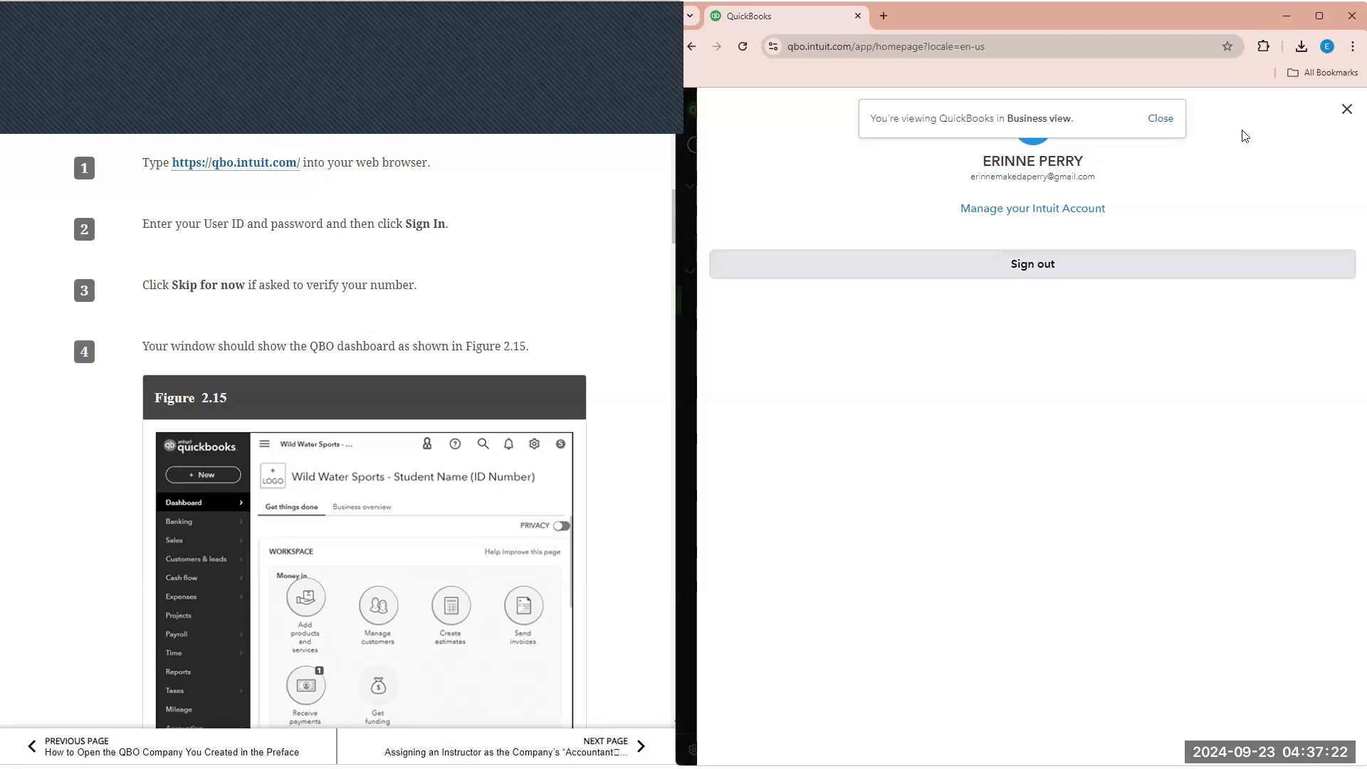
click(1336, 112)
click(1267, 108)
click(1057, 442)
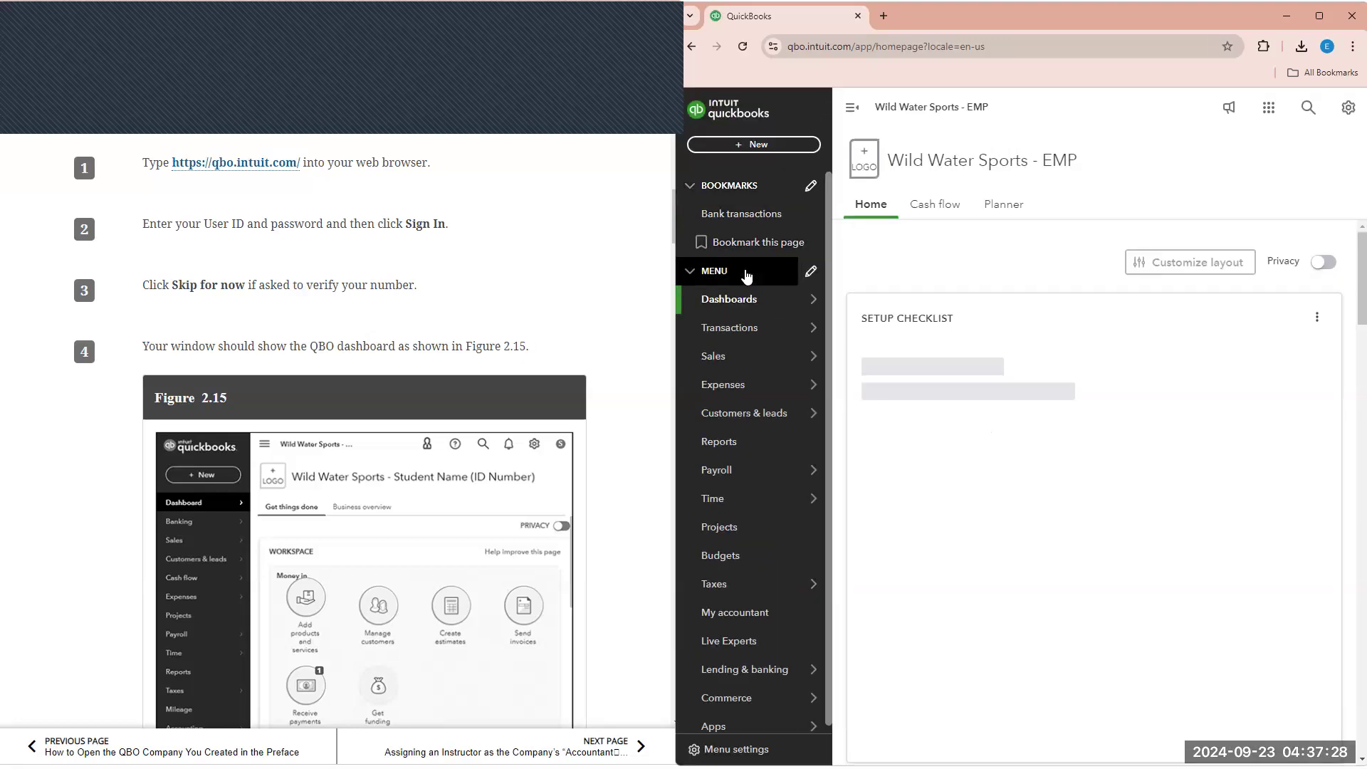
Compare the Wild Water Sports dashboard and its navigation entries with the textbook's Figure 2.15
mouse_move(748, 303)
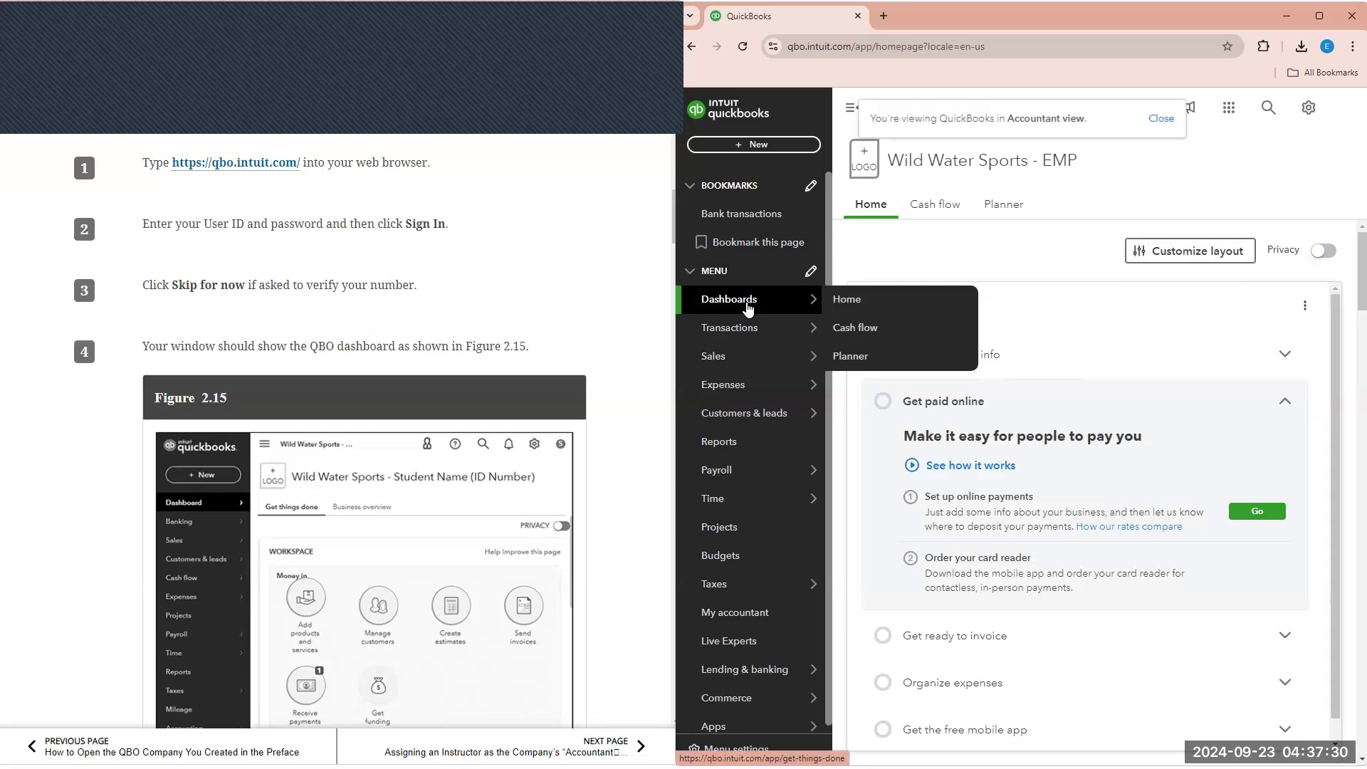
scroll(564, 334, down, 1)
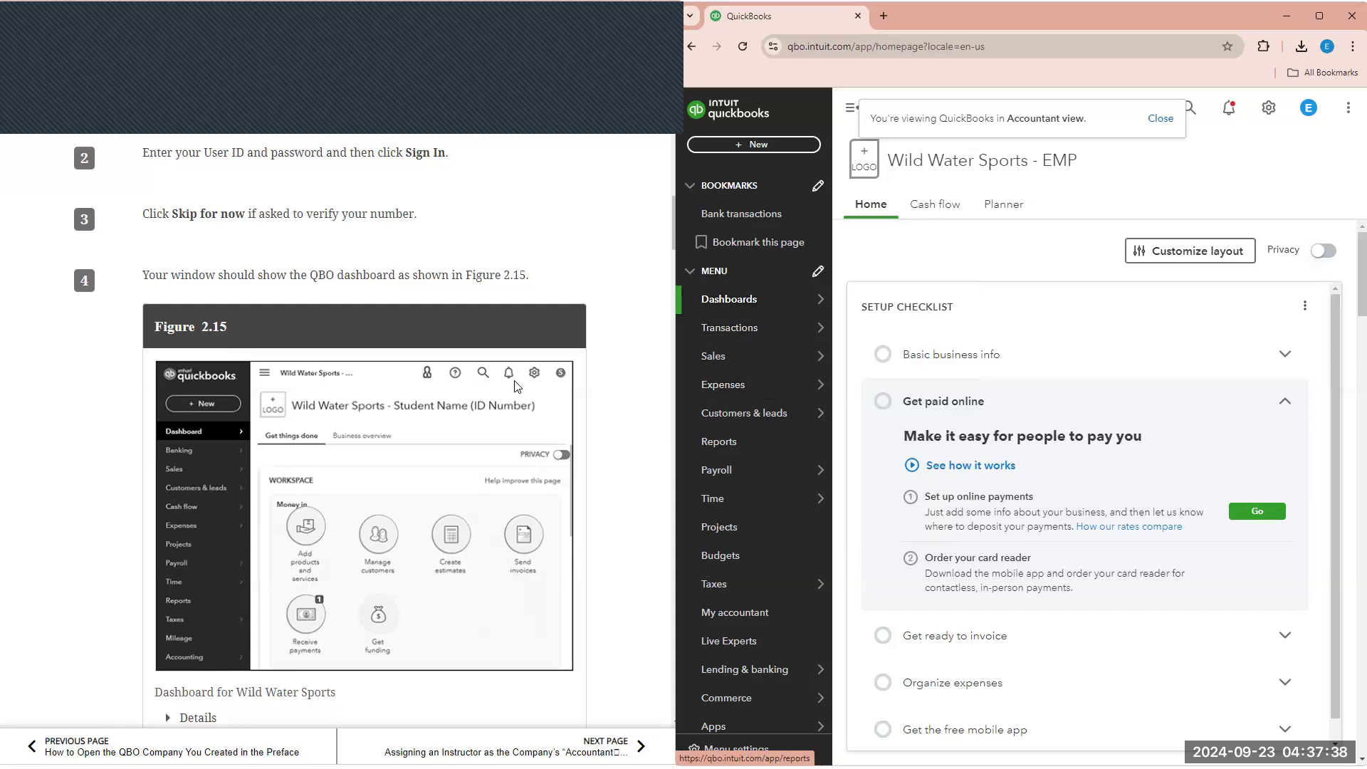
scroll(197, 661, down, 1)
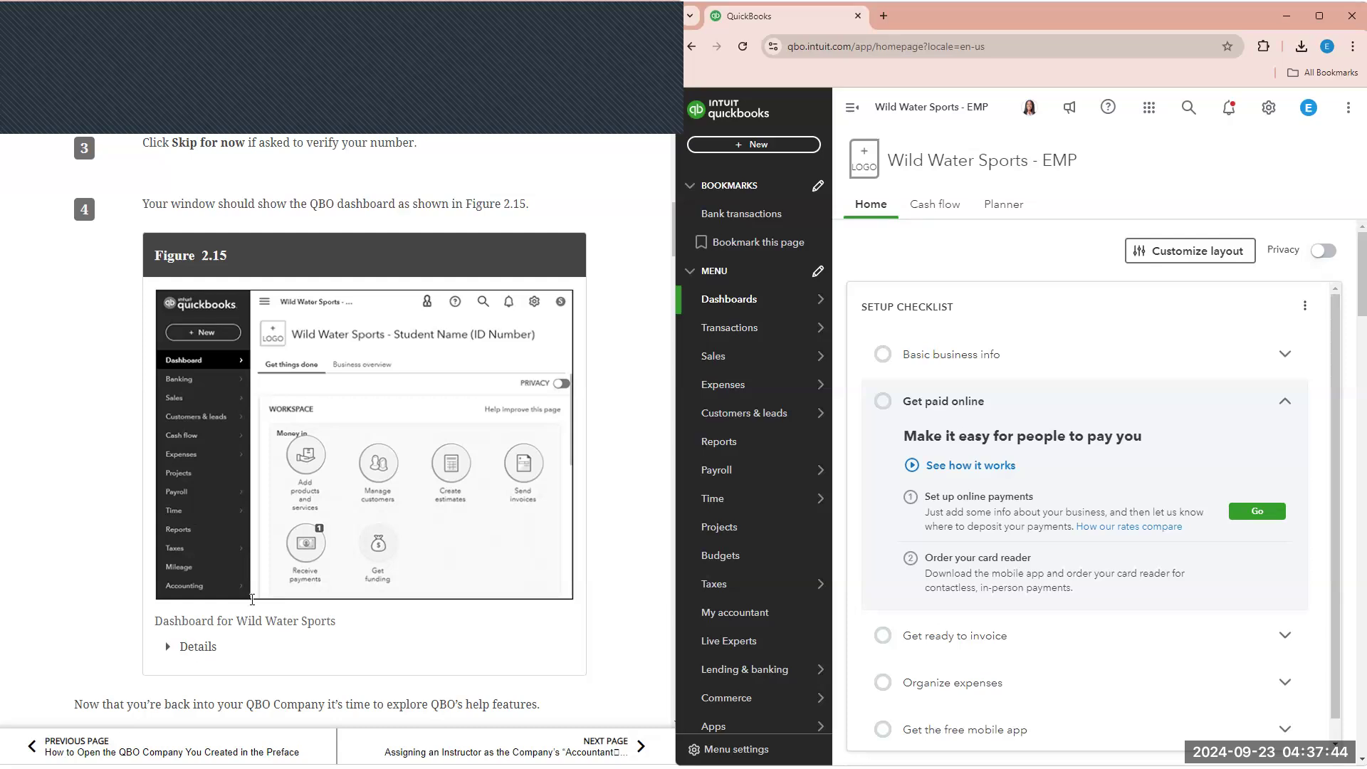
Check the details under Figure 2.15, then read step 1 of the textbook's To Use QBO Help section and Figure 2.16
scroll(252, 599, down, 4)
click(224, 333)
scroll(203, 263, down, 1)
click(211, 262)
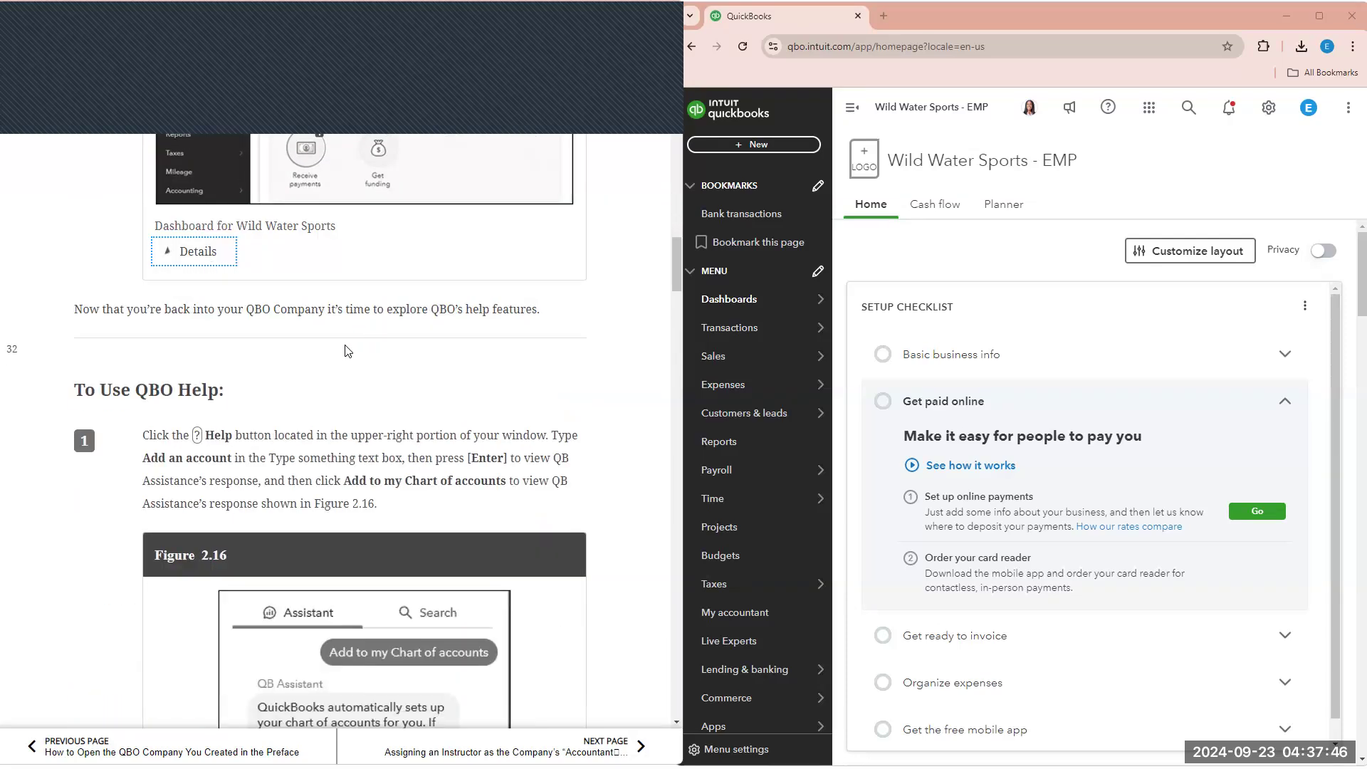
scroll(348, 339, down, 1)
scroll(228, 256, down, 1)
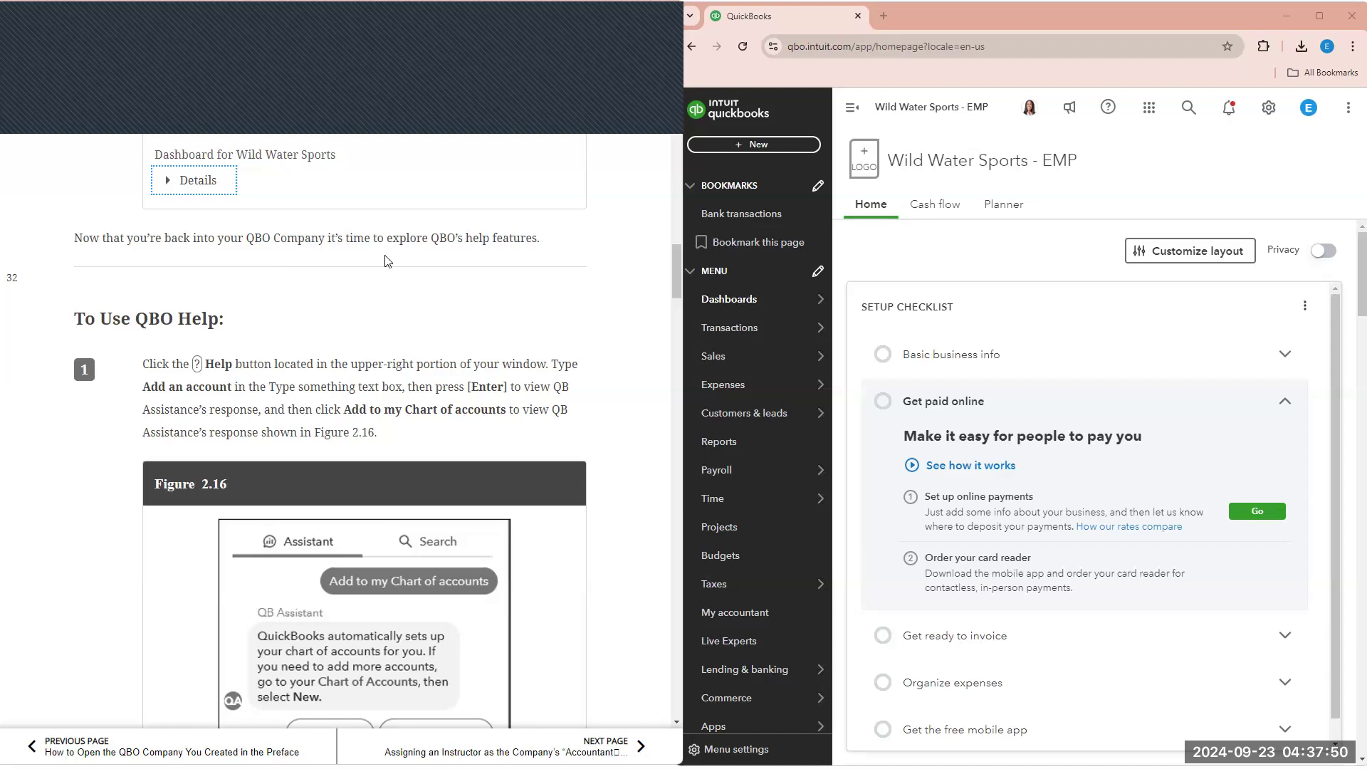
scroll(394, 269, down, 1)
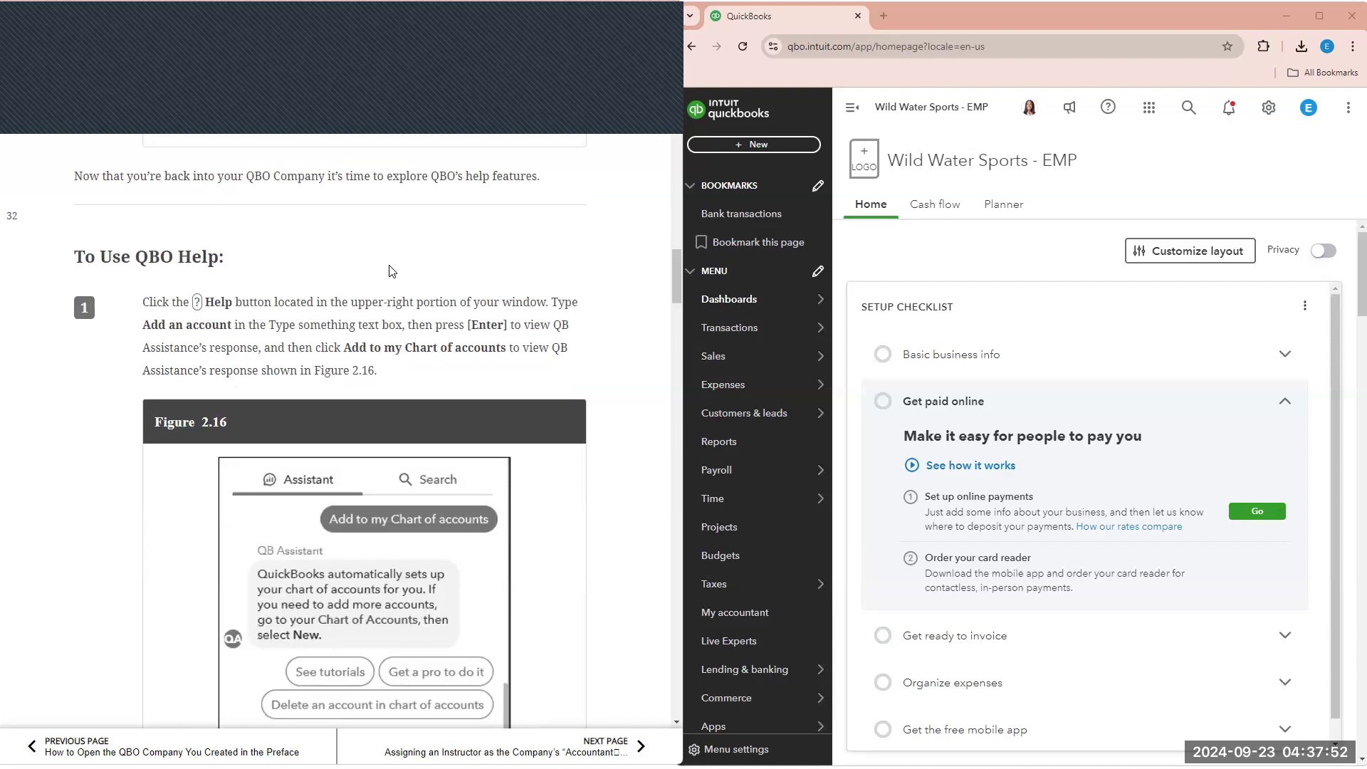
scroll(392, 270, down, 1)
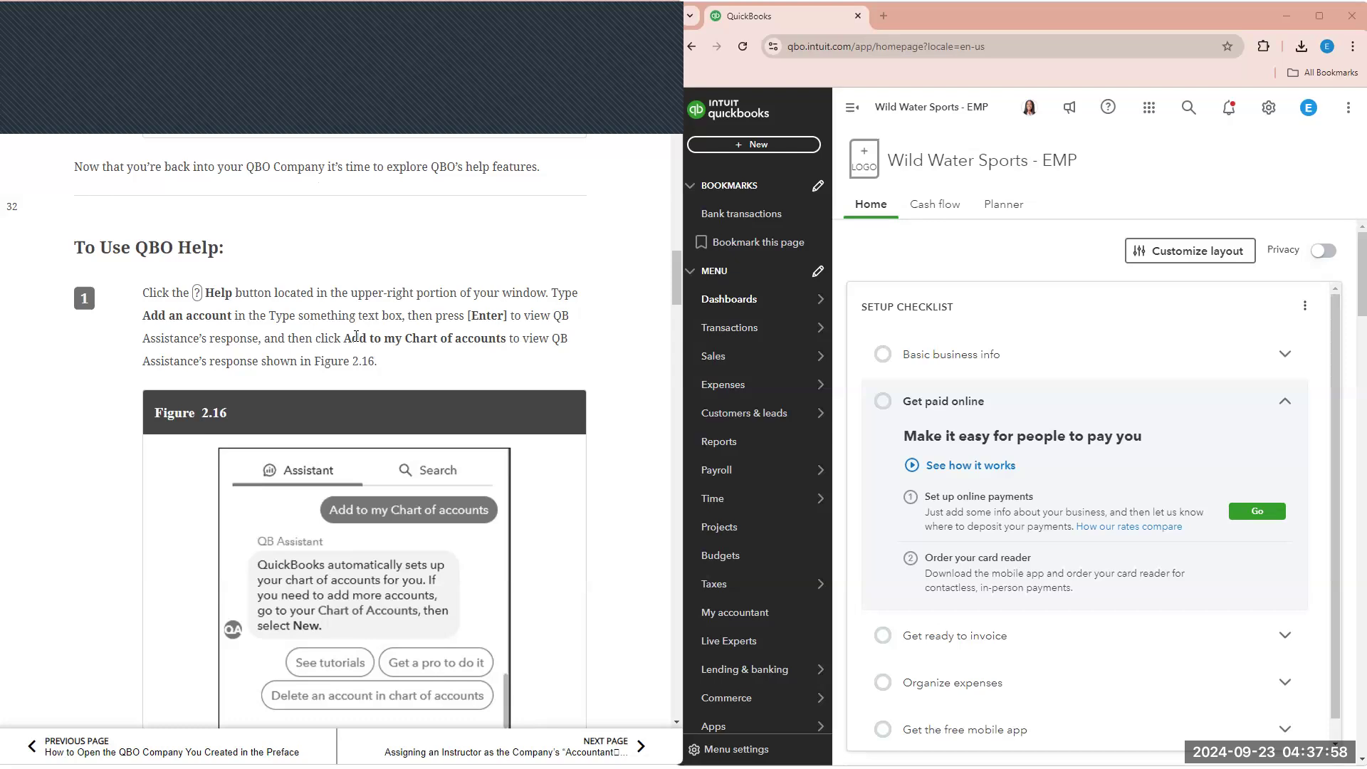
Open QuickBooks help, ask the assistant "Add an account", and choose the Add to my Chart of accounts answer
click(1117, 112)
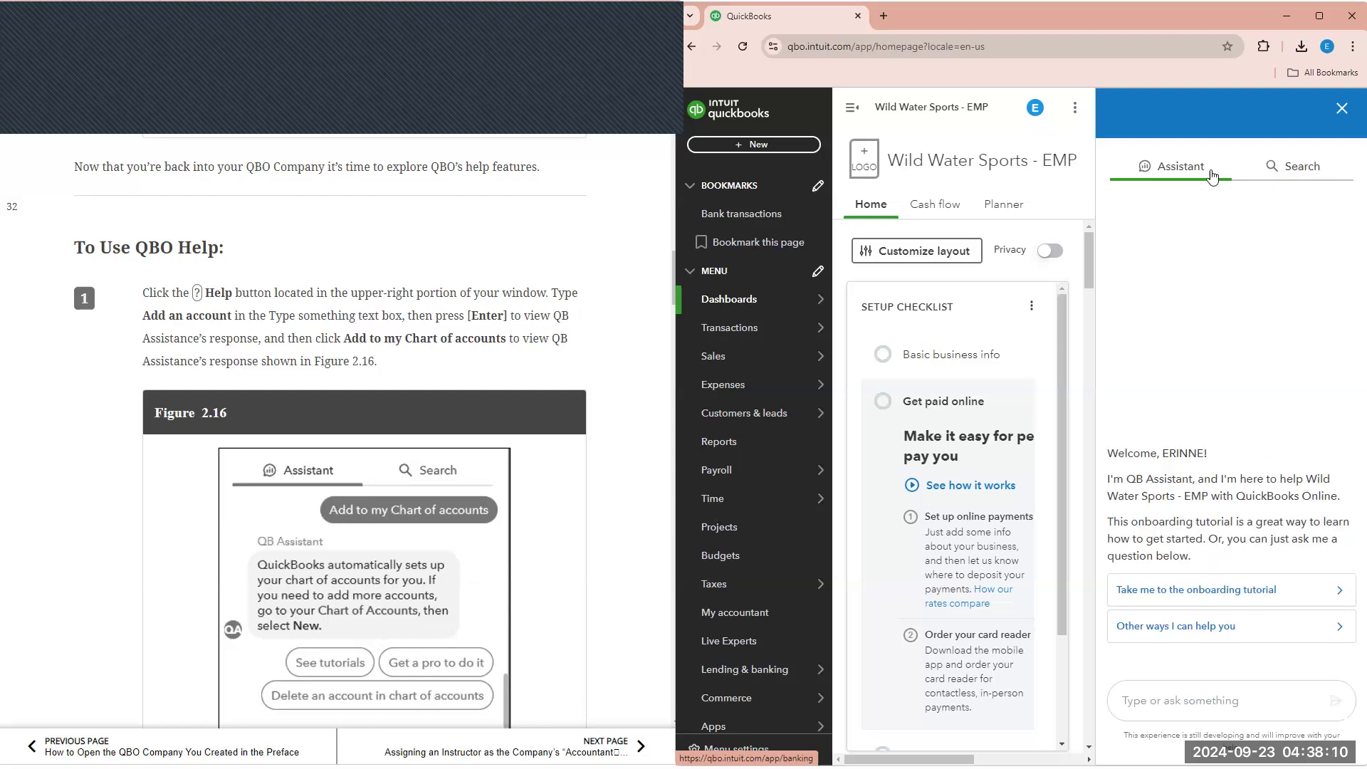
click(1160, 692)
text(Add an account)
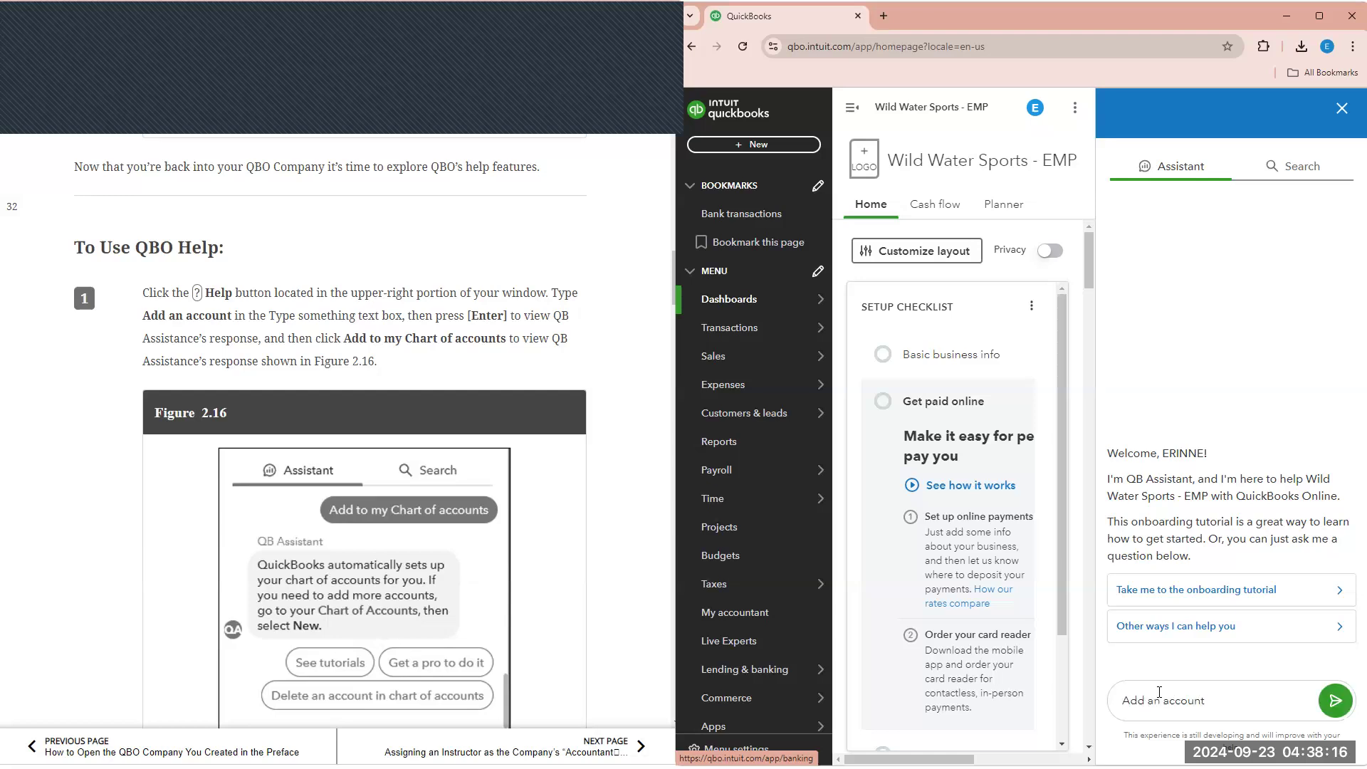
key(Return)
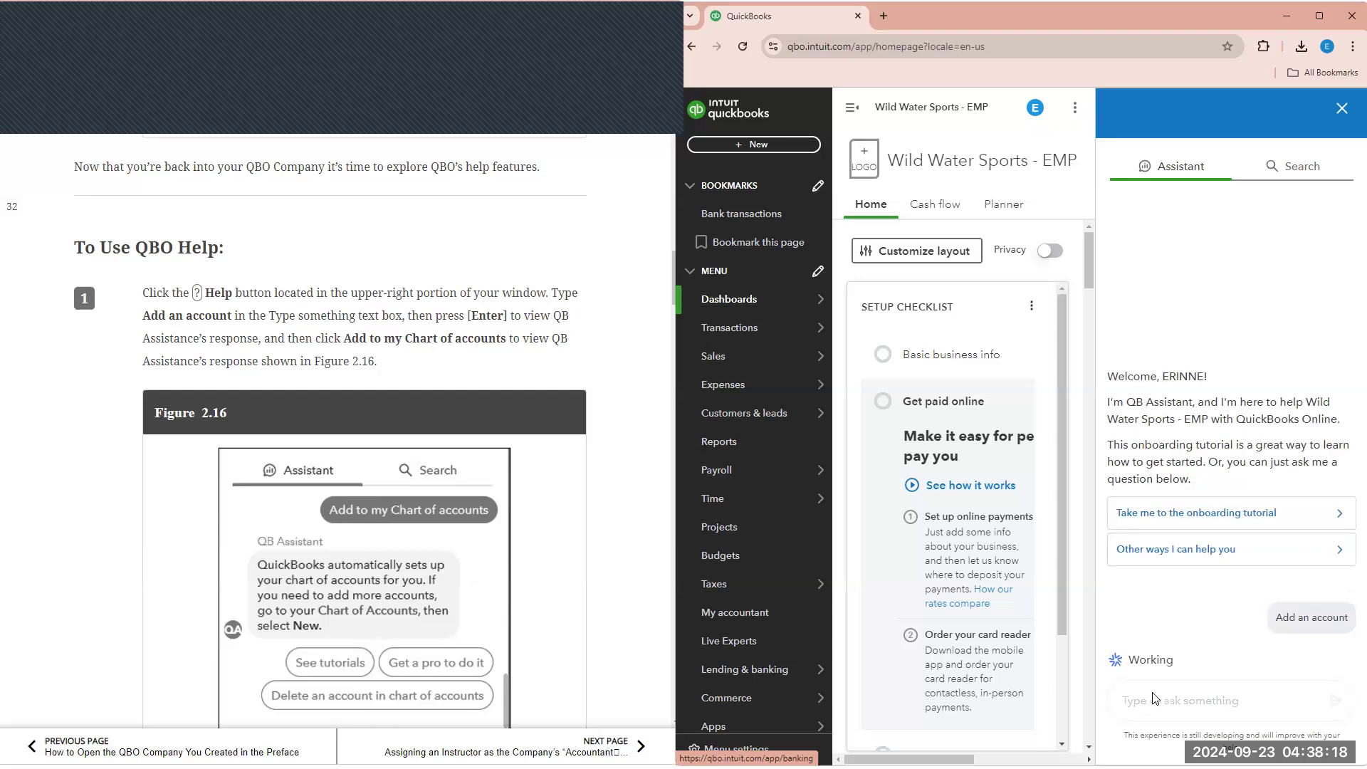
scroll(512, 439, down, 1)
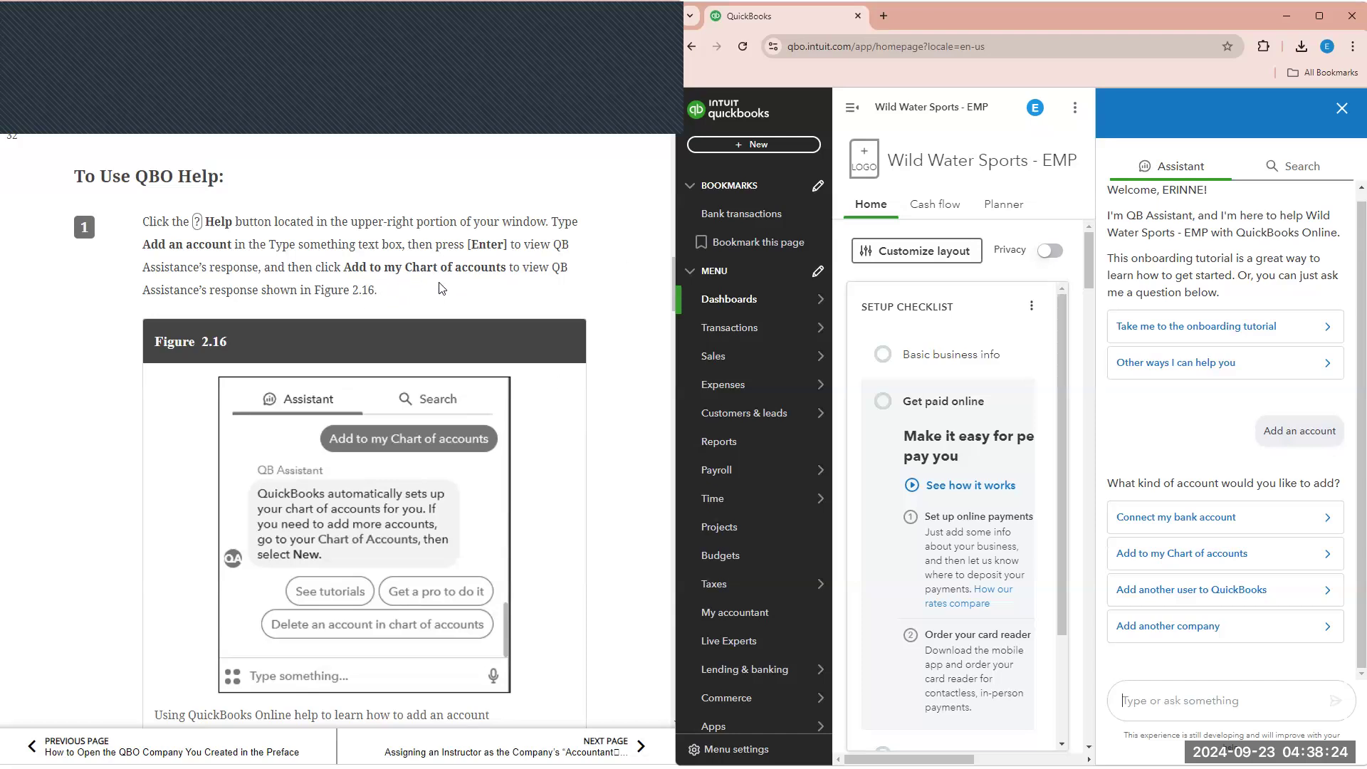
click(1167, 554)
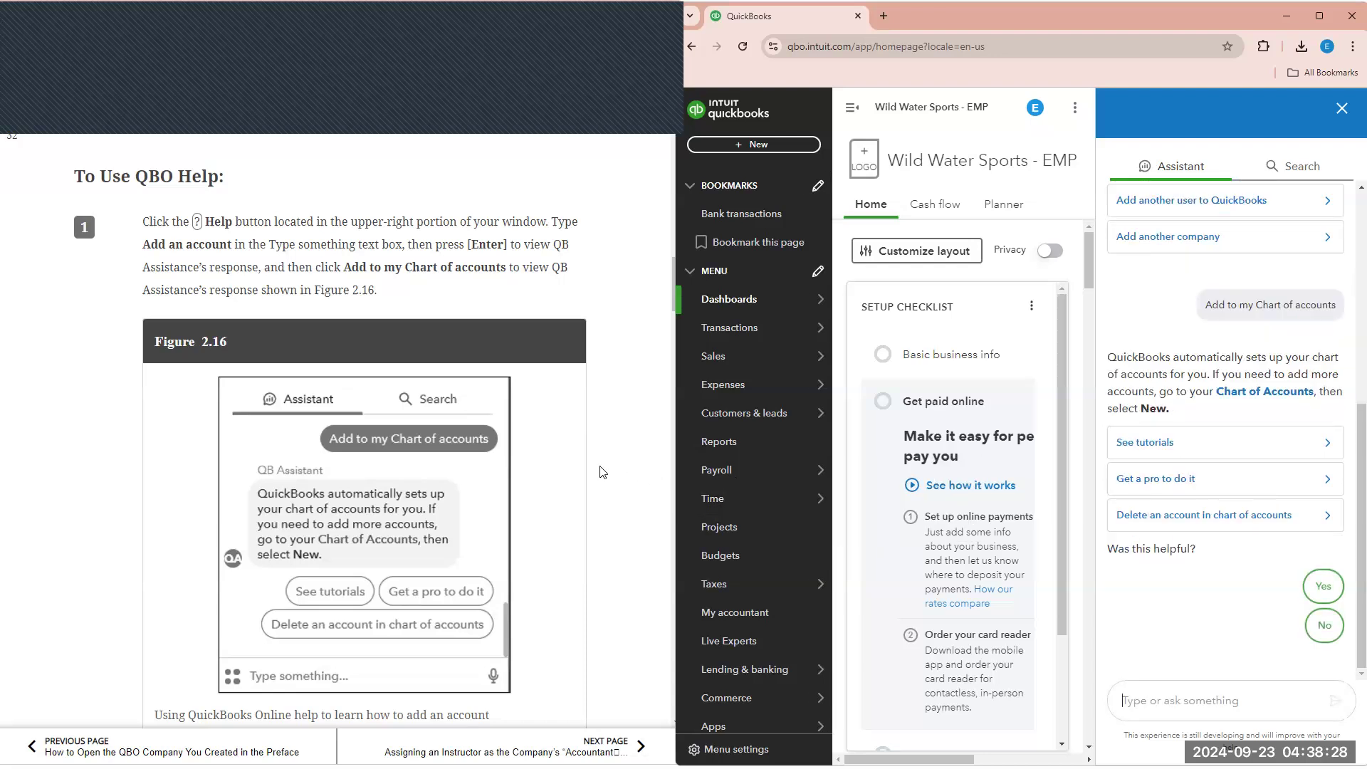
Read step 2 of the textbook's help exercise and ask the QuickBooks assistant about "Sales tax"
scroll(602, 470, down, 1)
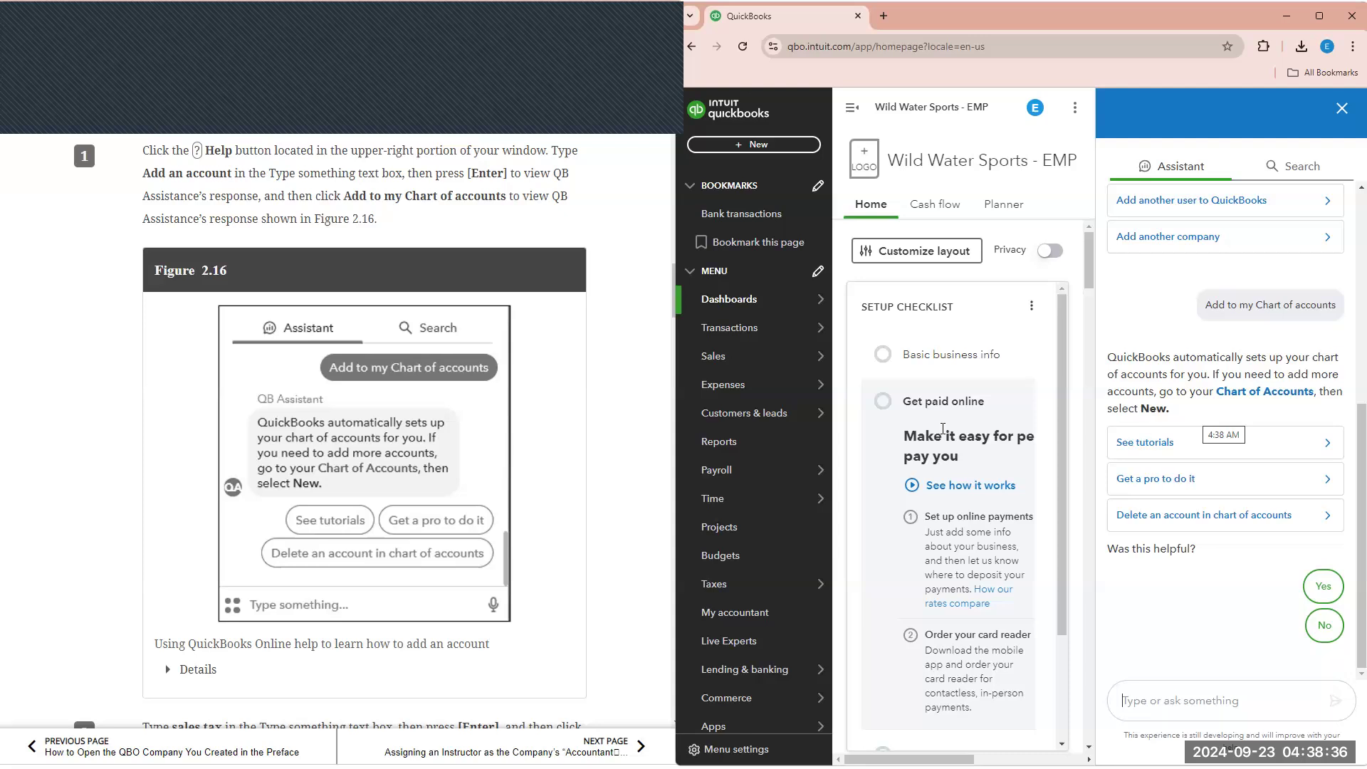
scroll(619, 450, down, 3)
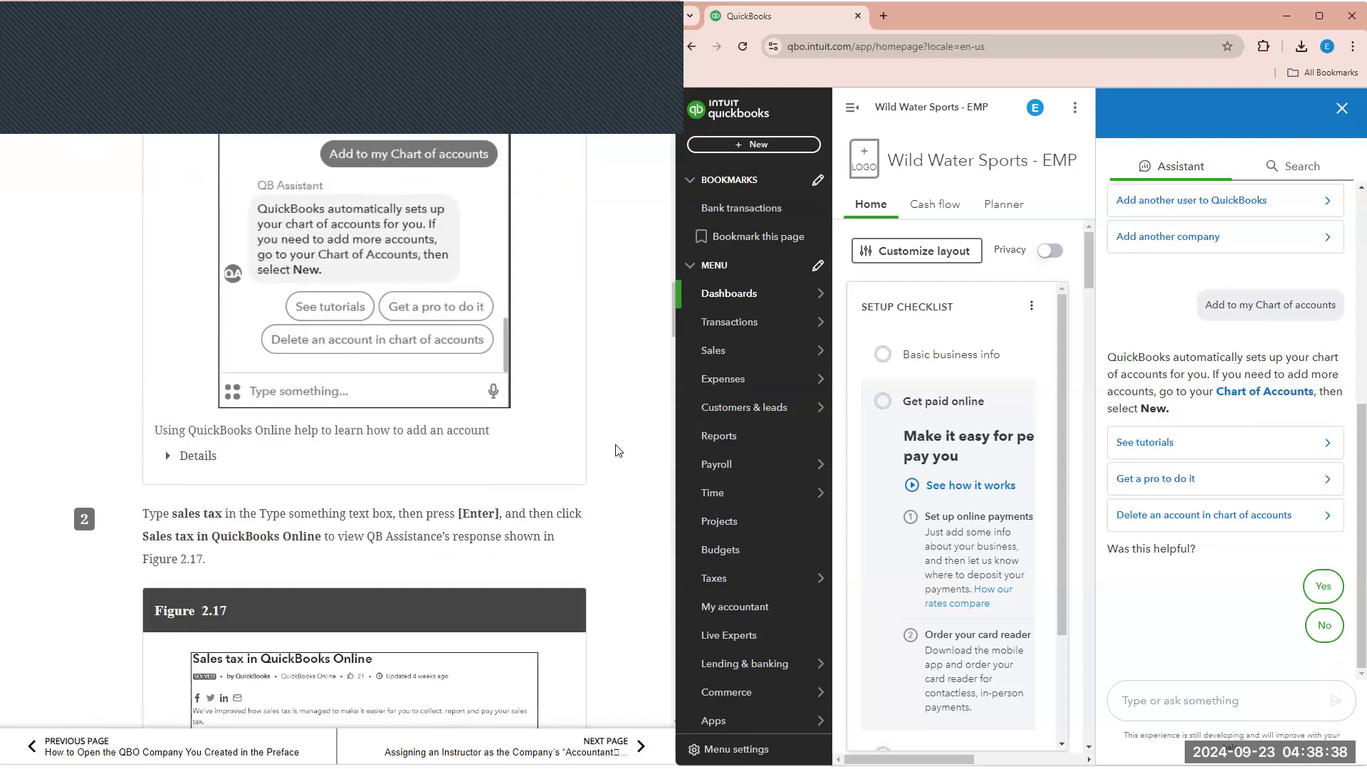
scroll(619, 451, down, 1)
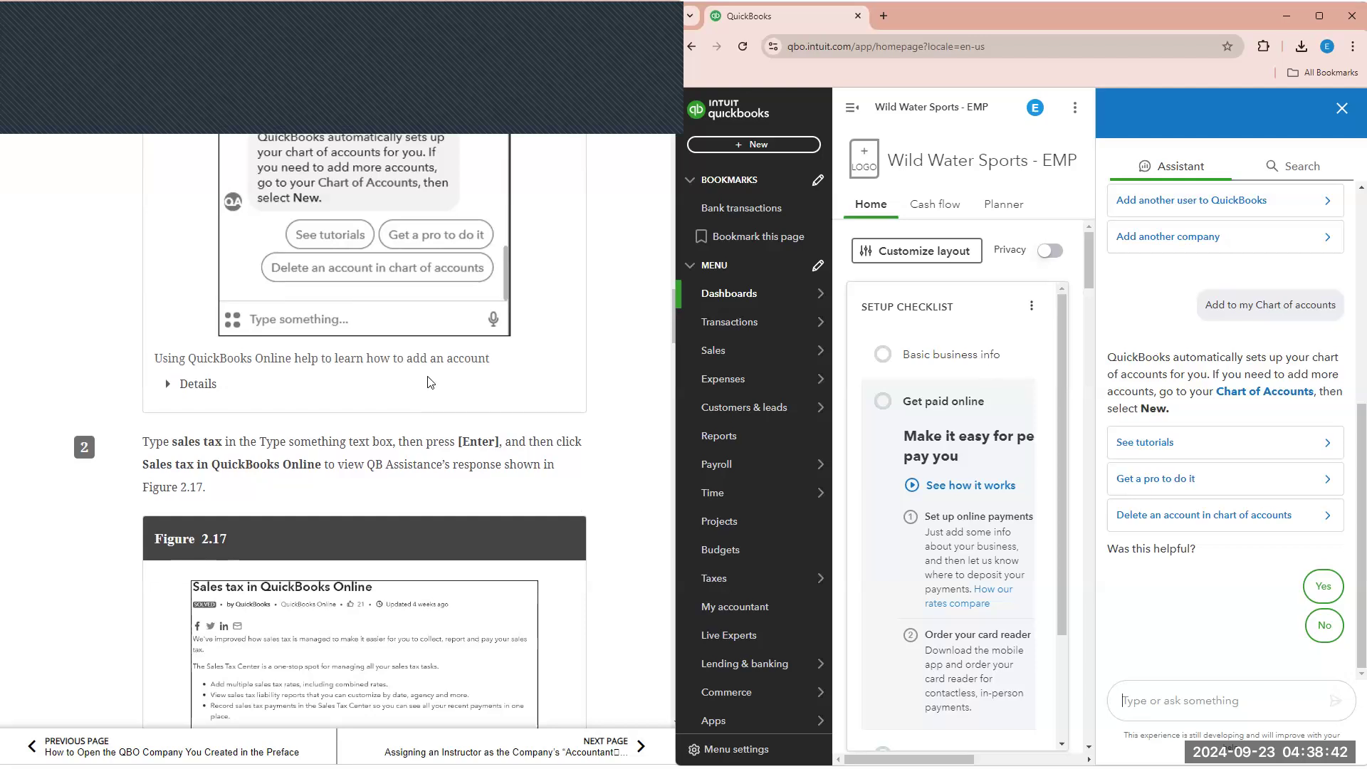
scroll(434, 356, down, 2)
click(1155, 705)
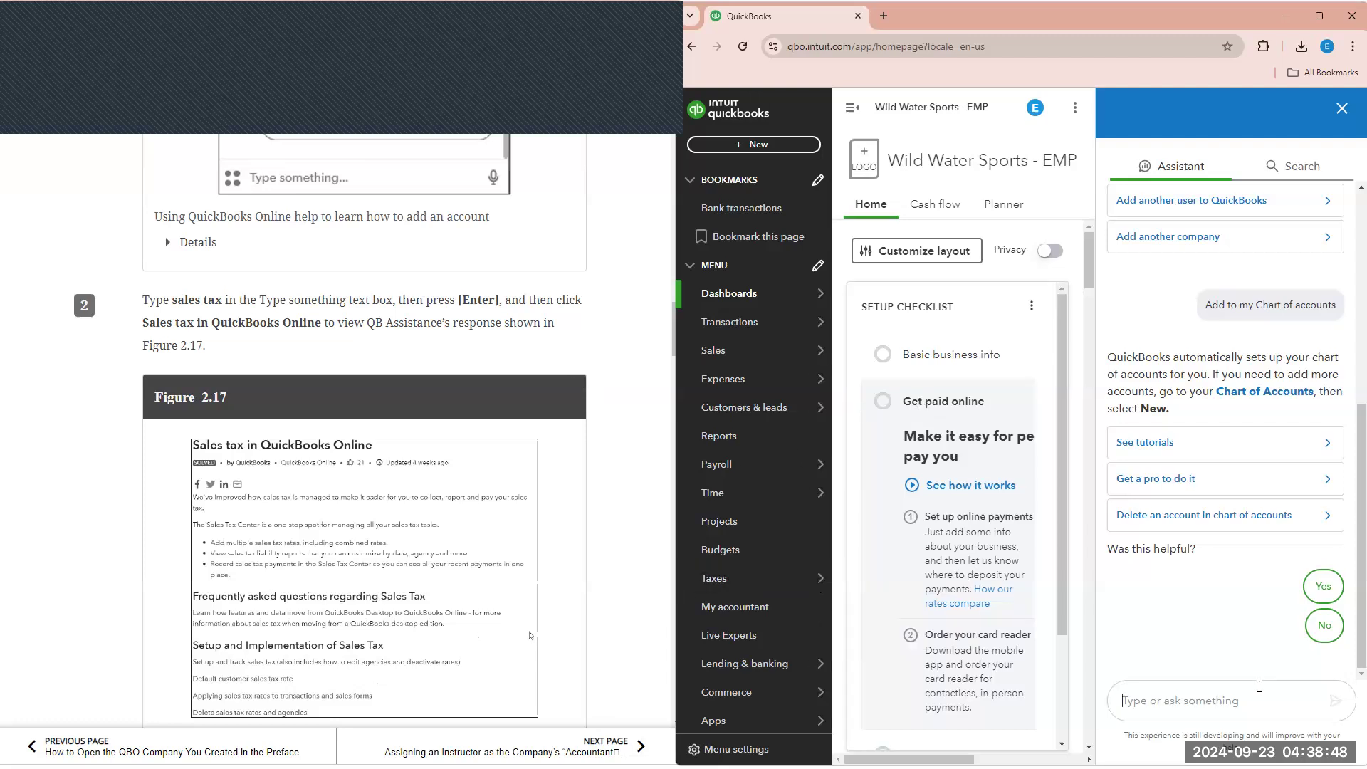
text(Ss)
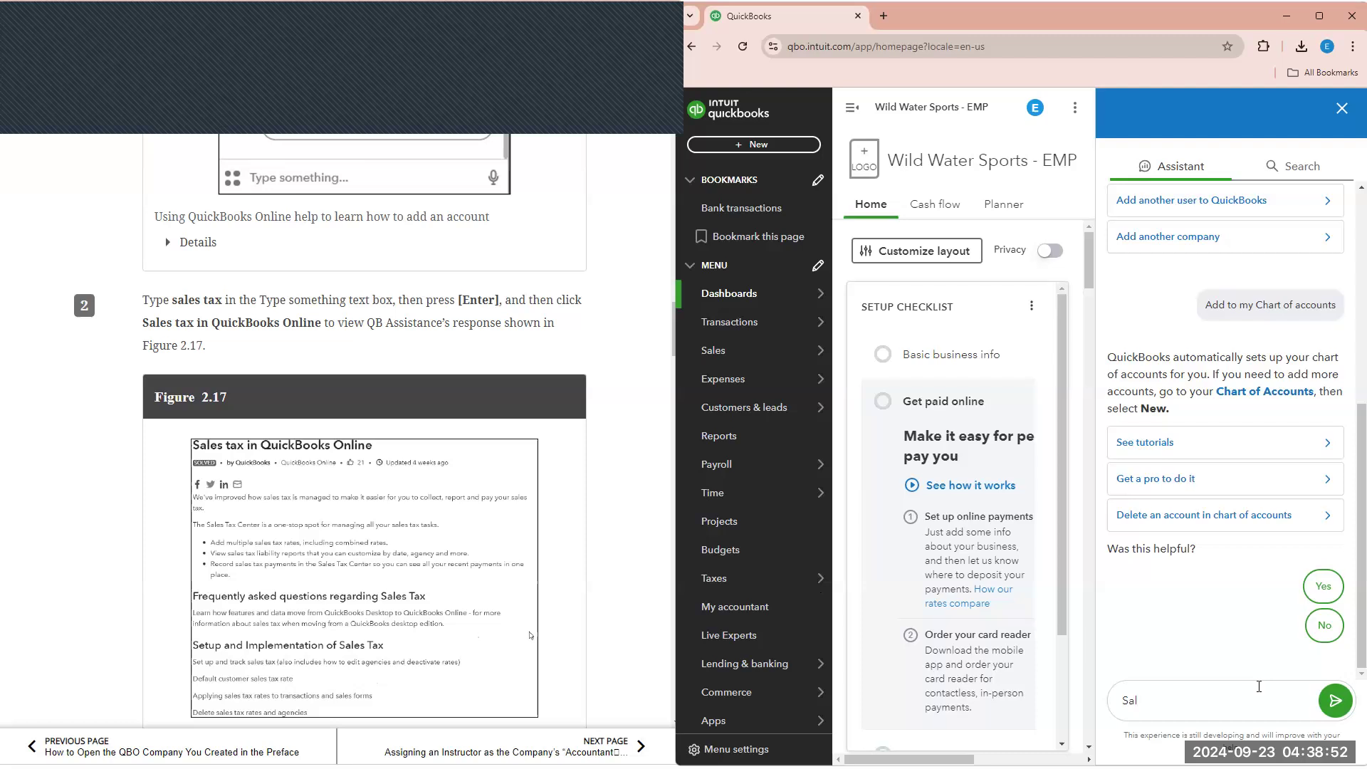
key(Return)
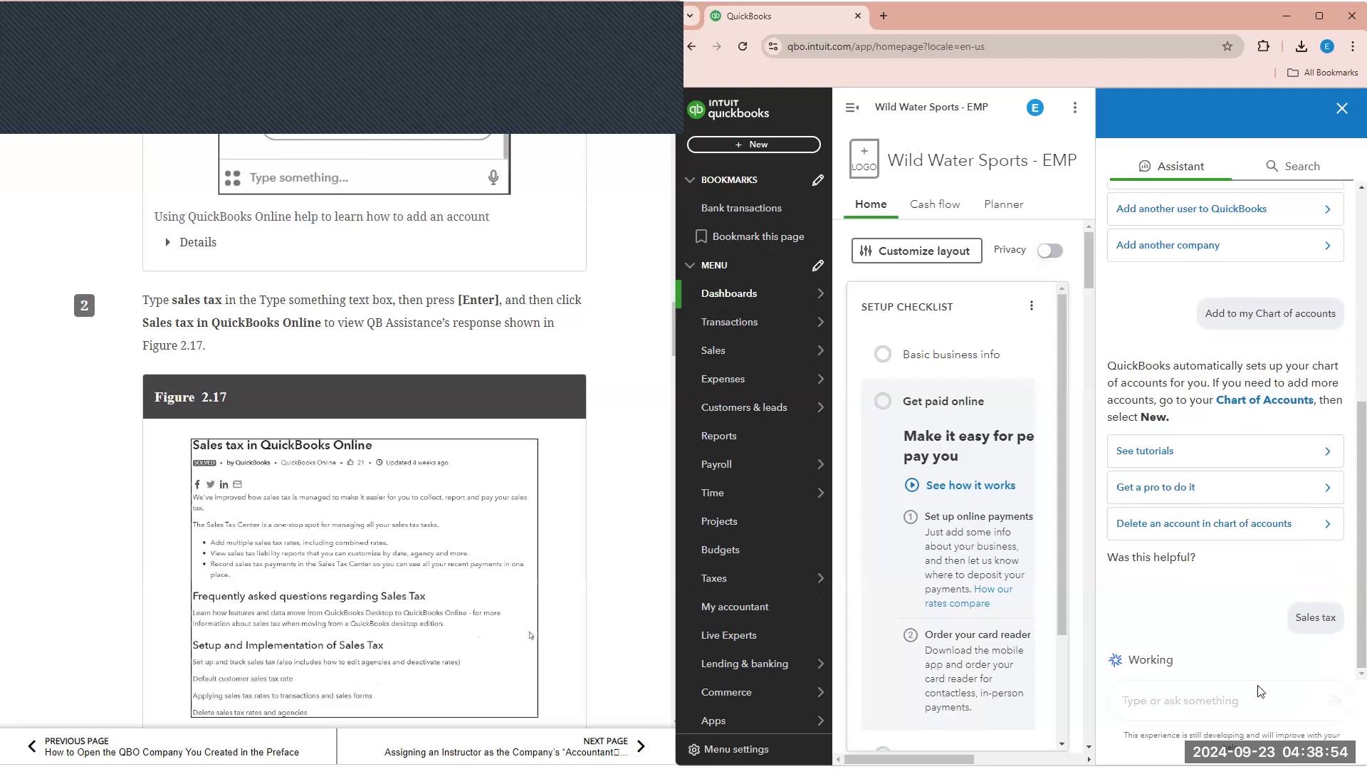
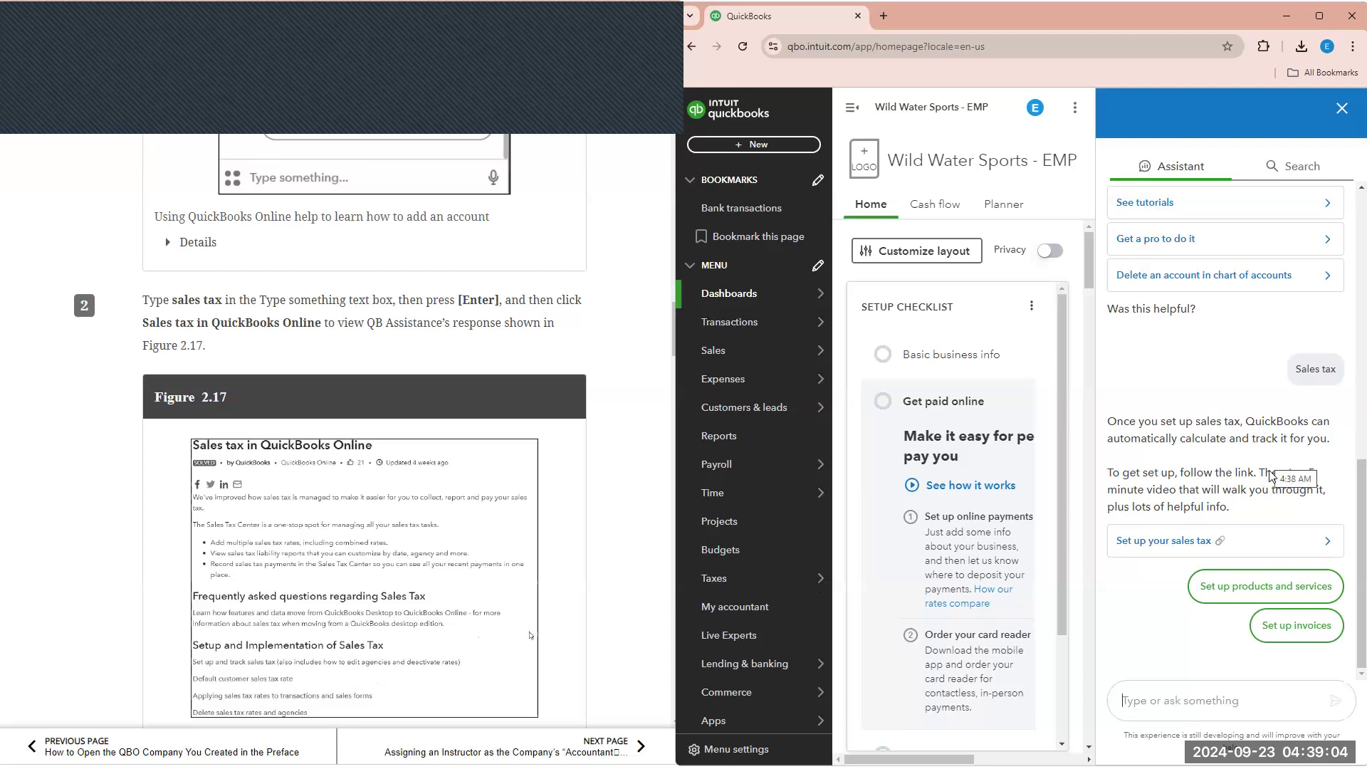
Open the assistant's "Set up your sales tax" help article and compare it with the textbook's Figure 2.17
click(1193, 549)
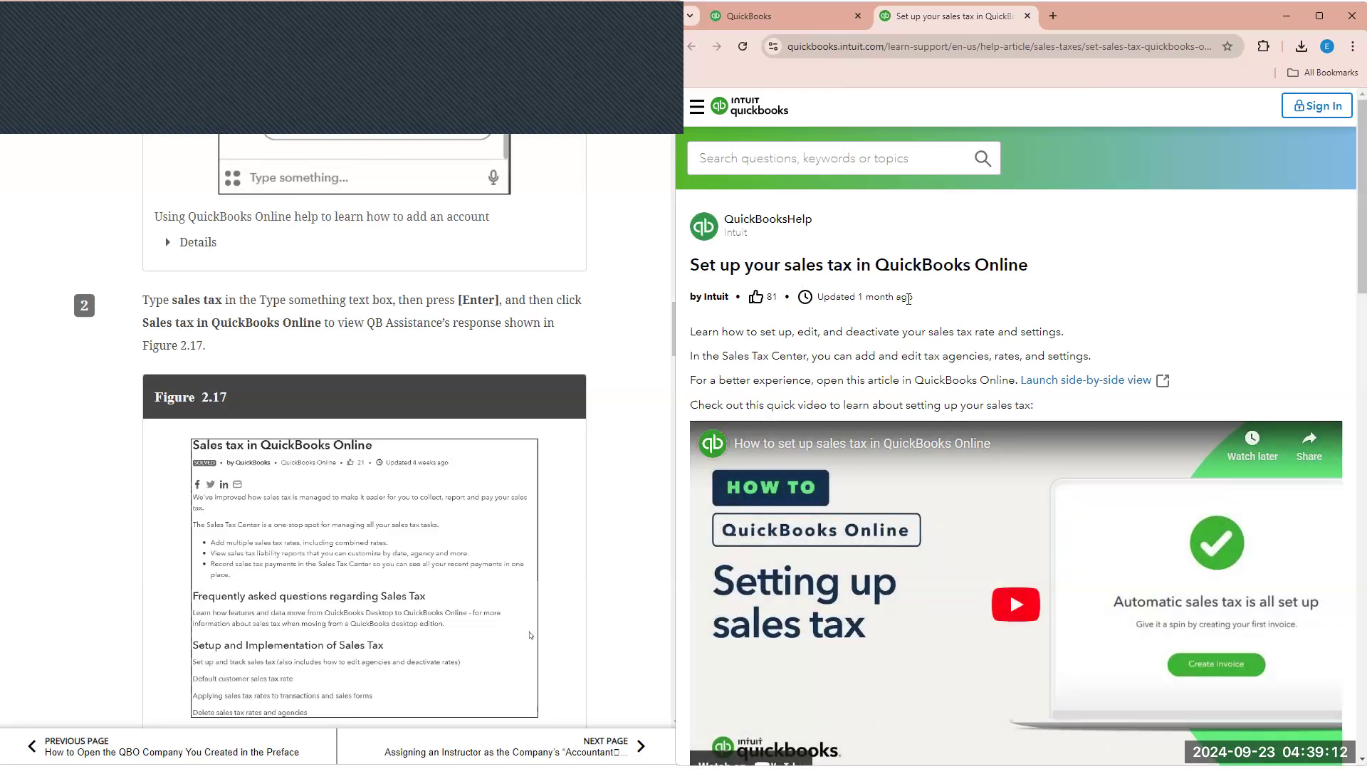
scroll(907, 328, down, 1)
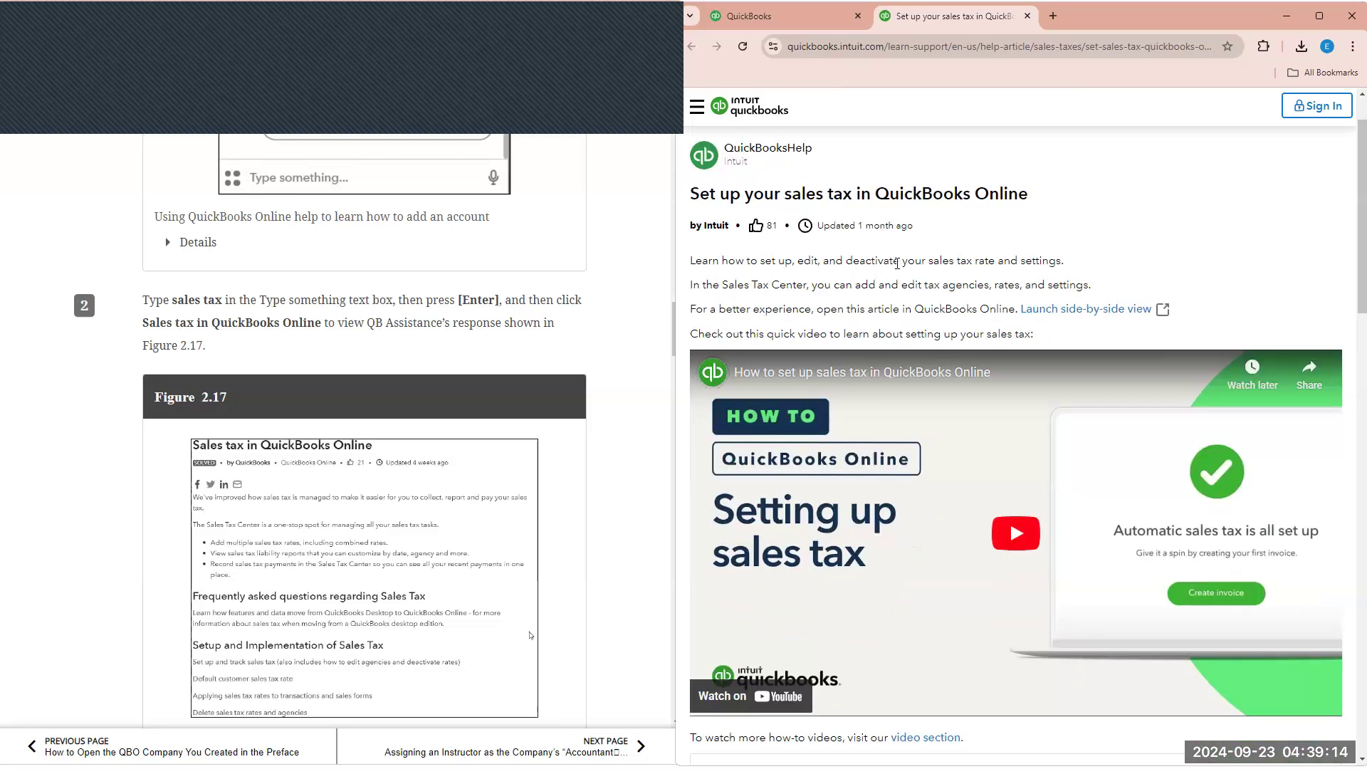
scroll(898, 263, down, 2)
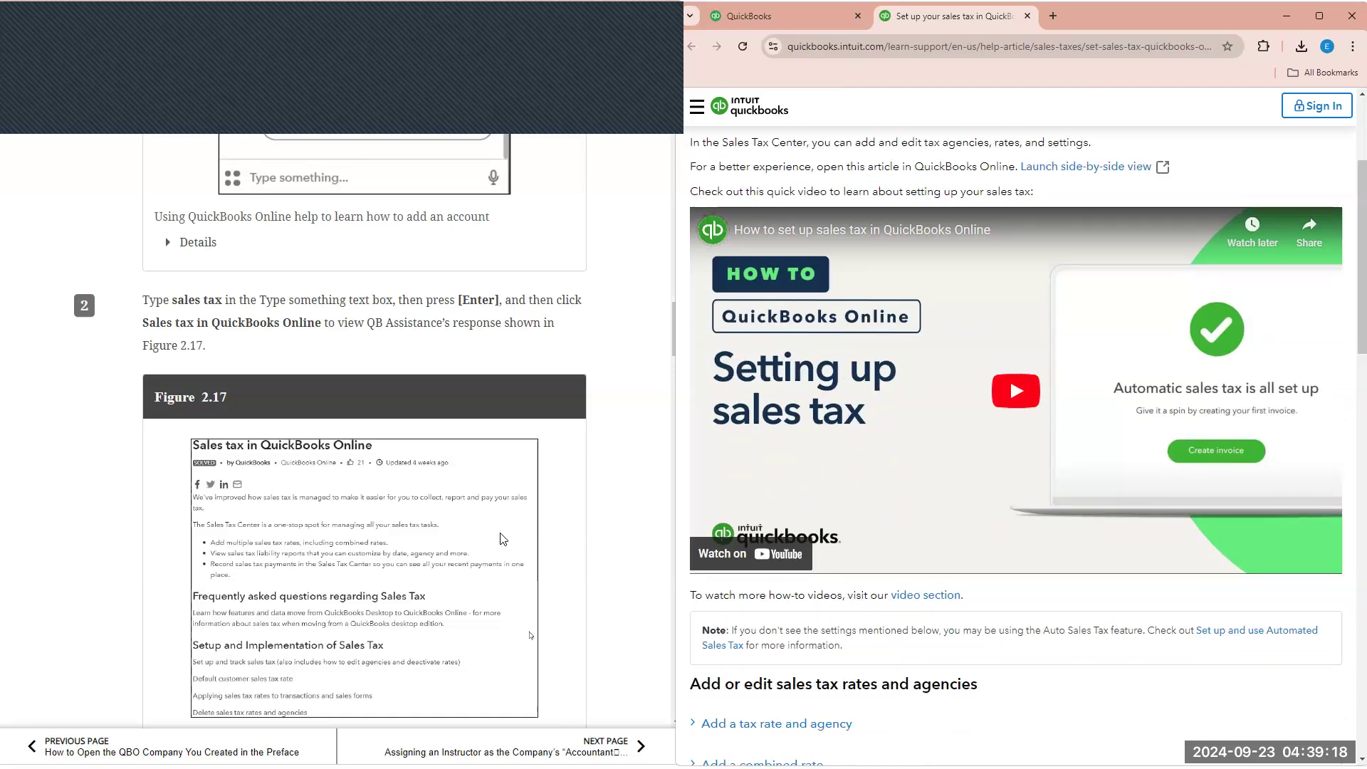
scroll(828, 409, up, 1)
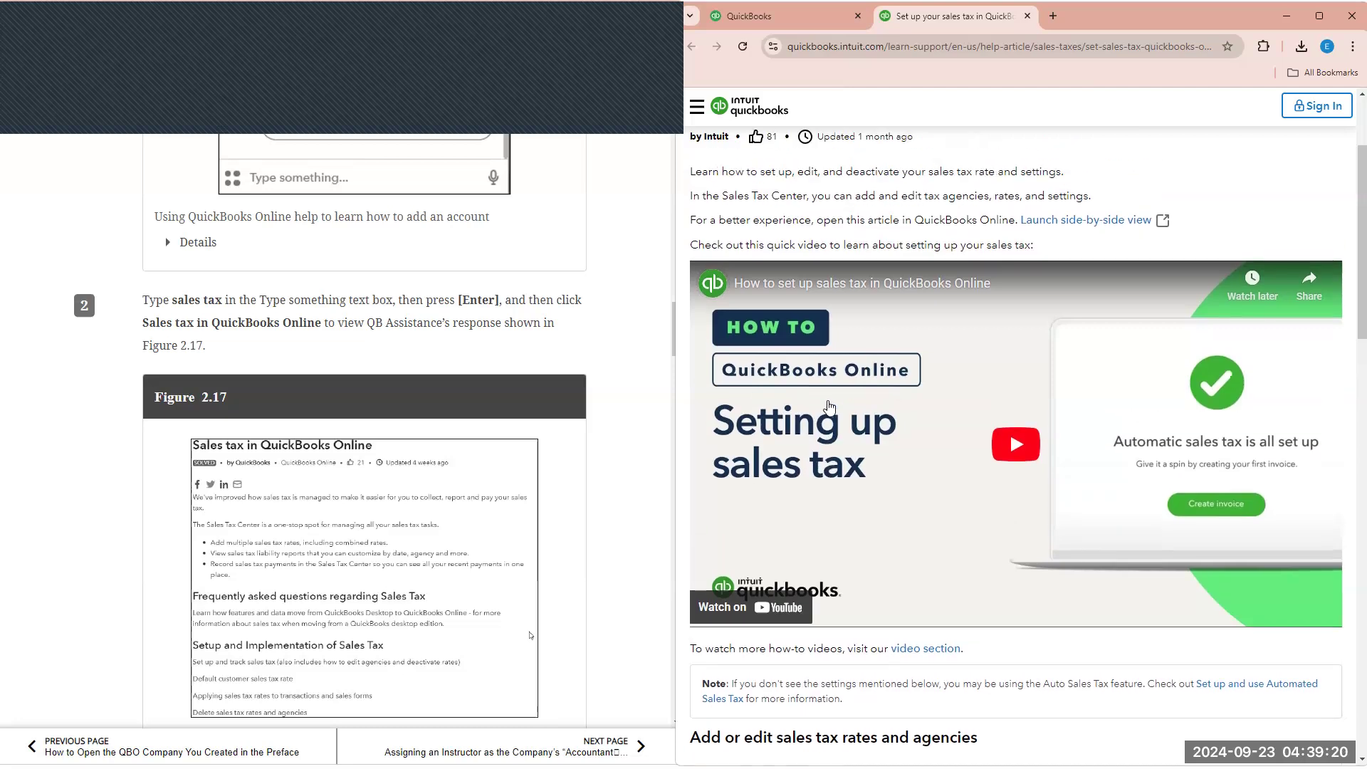
scroll(829, 406, up, 3)
scroll(494, 538, down, 2)
scroll(495, 536, down, 3)
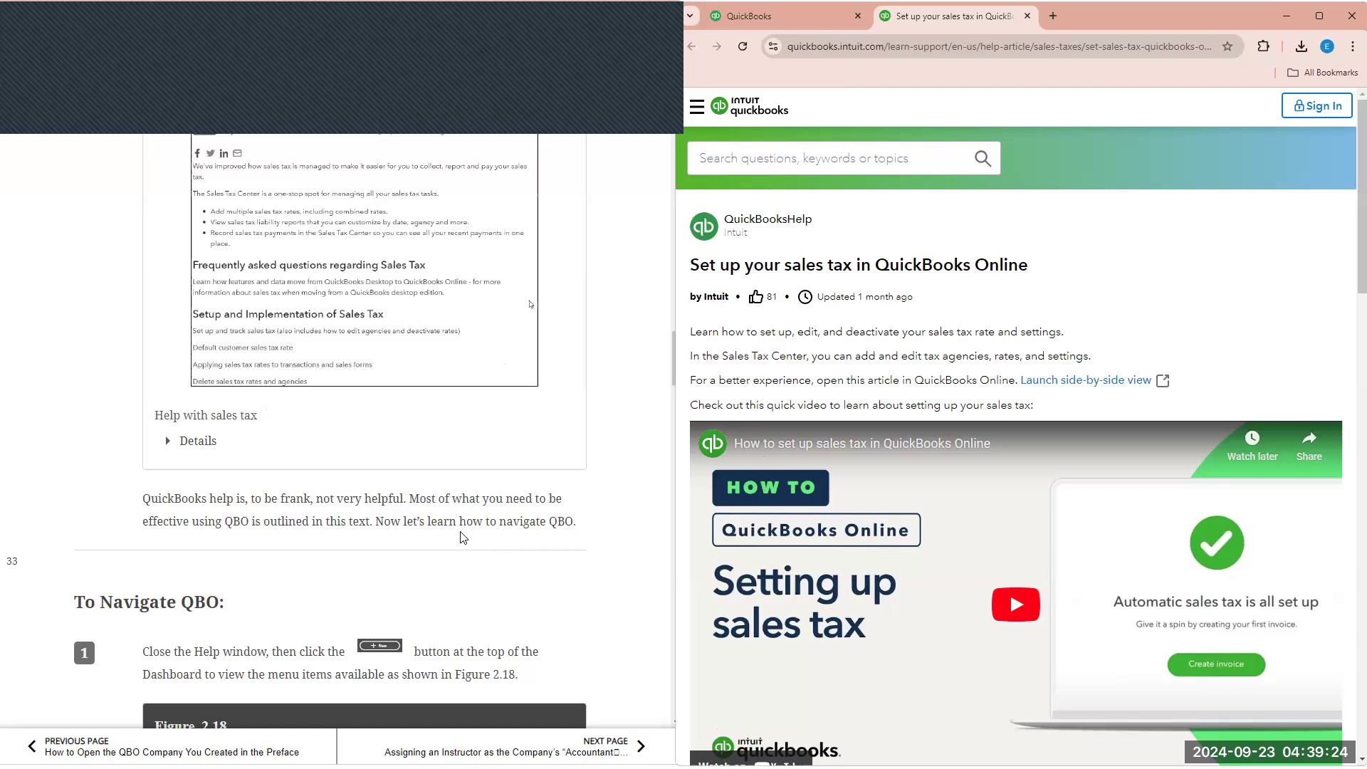
Read step 1 of the textbook's To Navigate QBO section, then close the sales tax article and the help window
scroll(260, 527, down, 1)
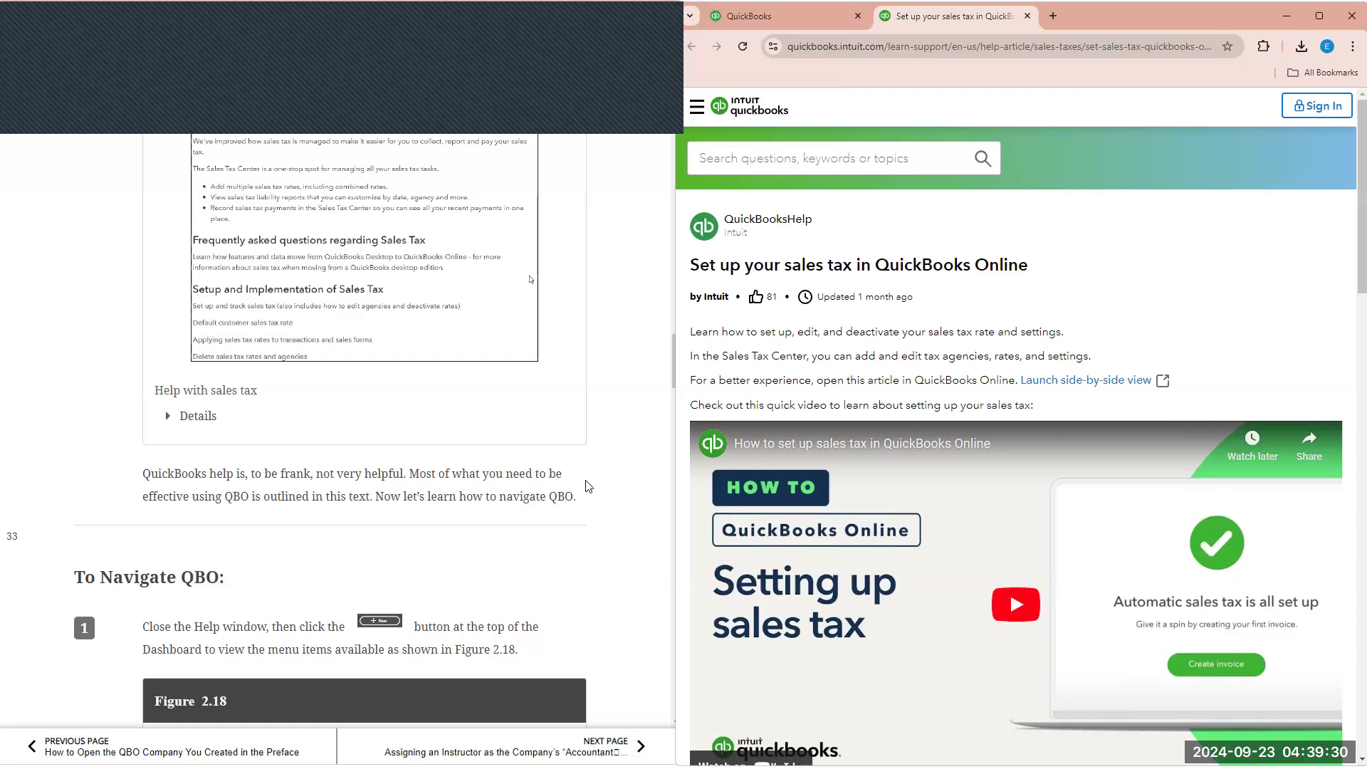
scroll(604, 485, down, 3)
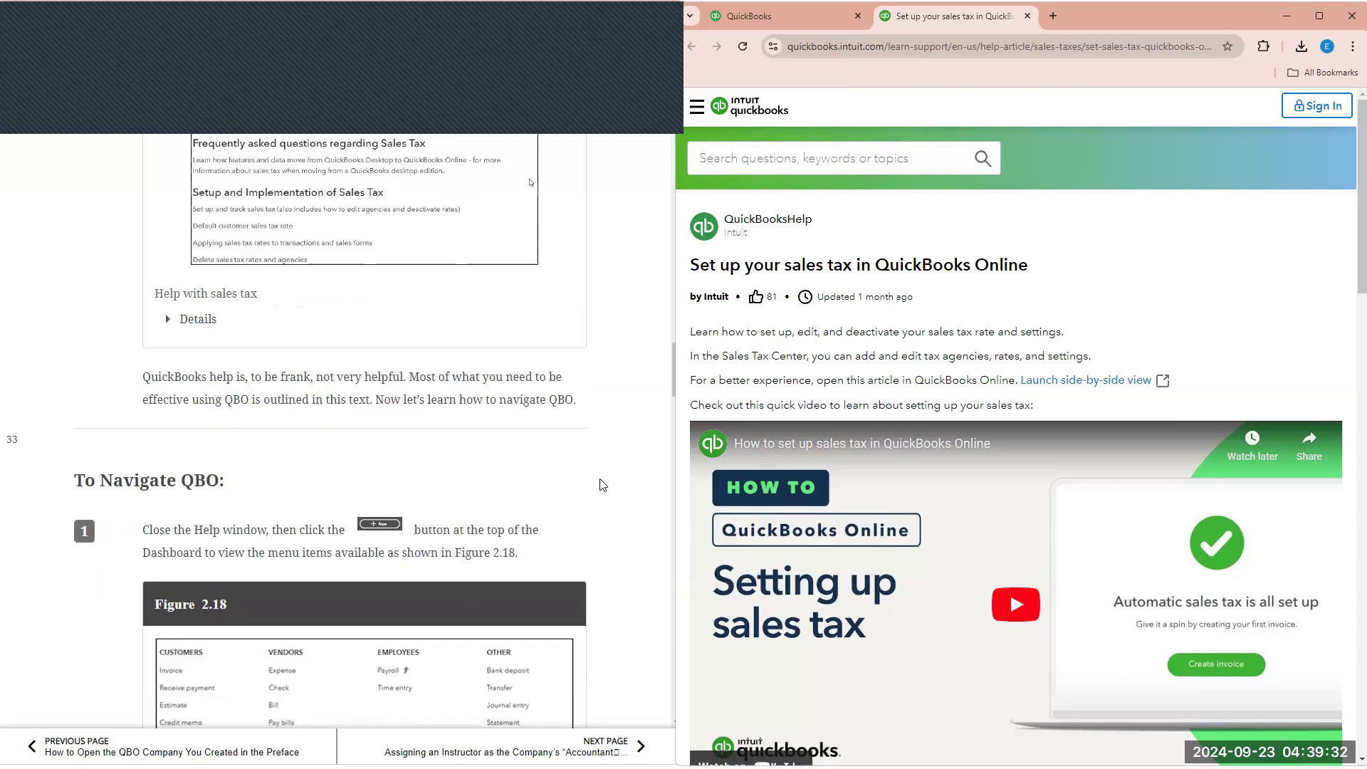
click(1027, 16)
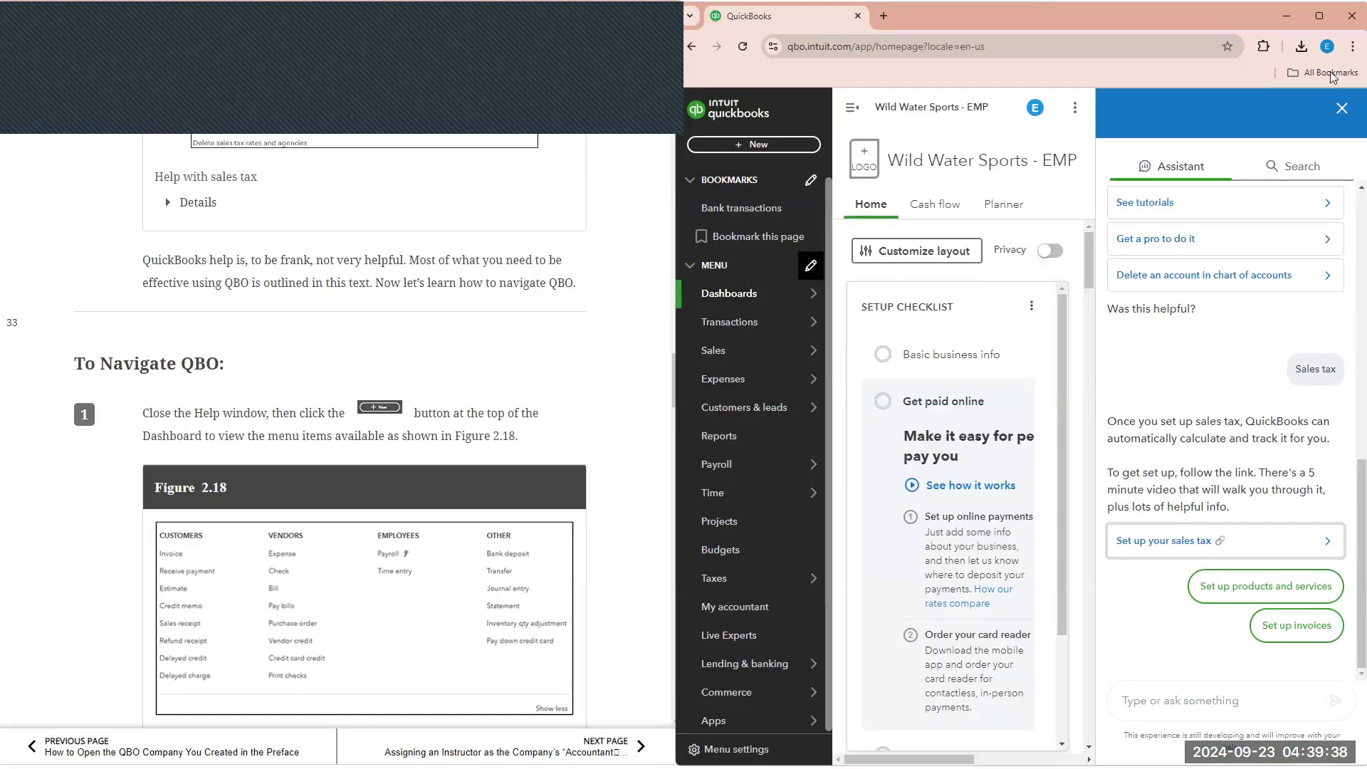
click(1343, 109)
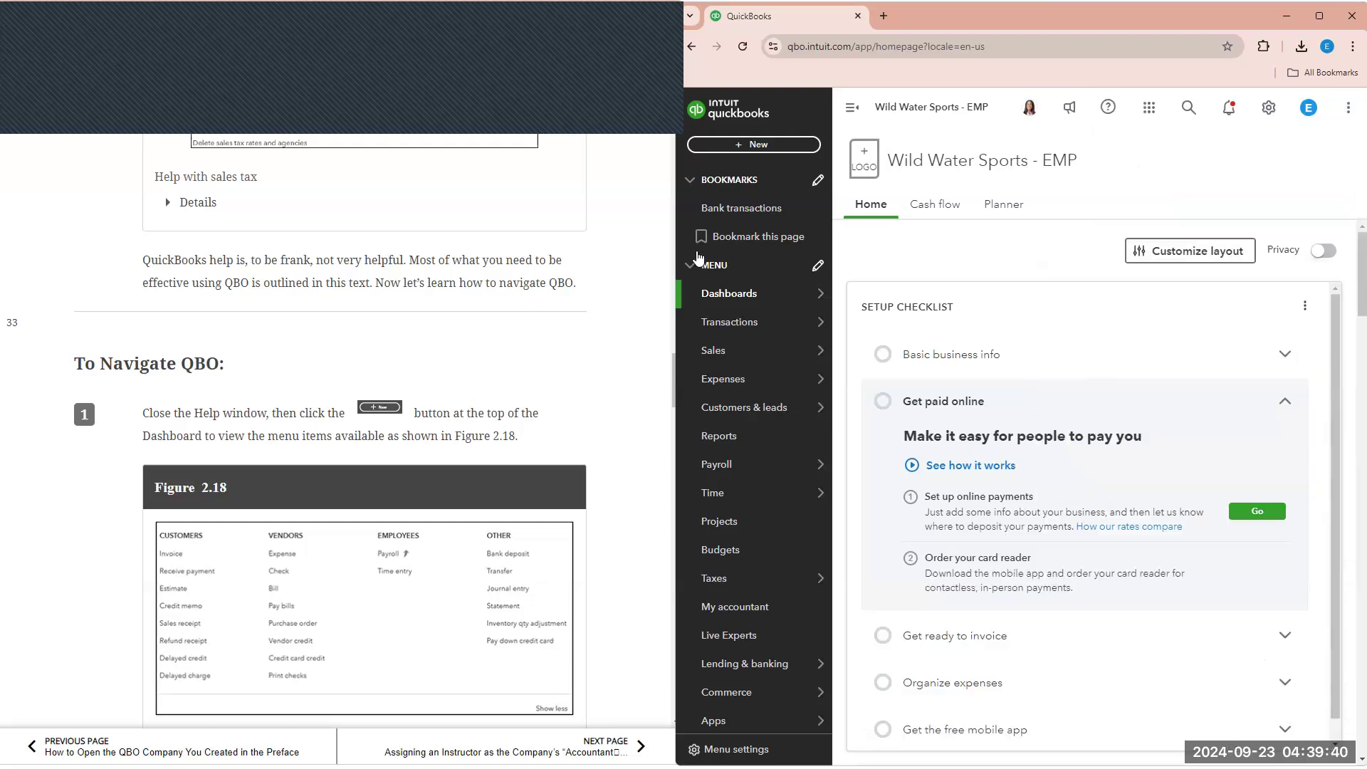
Display the + New menu, compare its items with the textbook's Figure 2.18, and read step 2
click(759, 149)
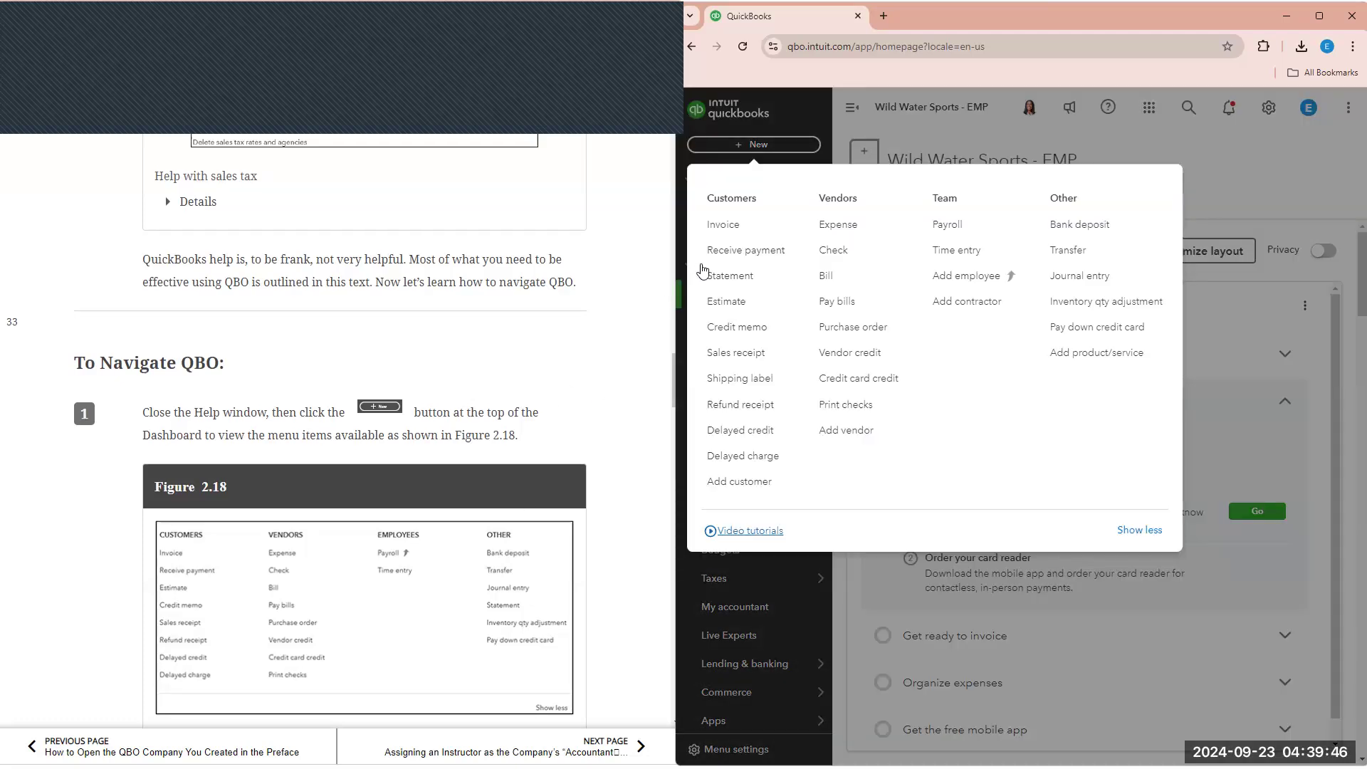
scroll(641, 285, down, 1)
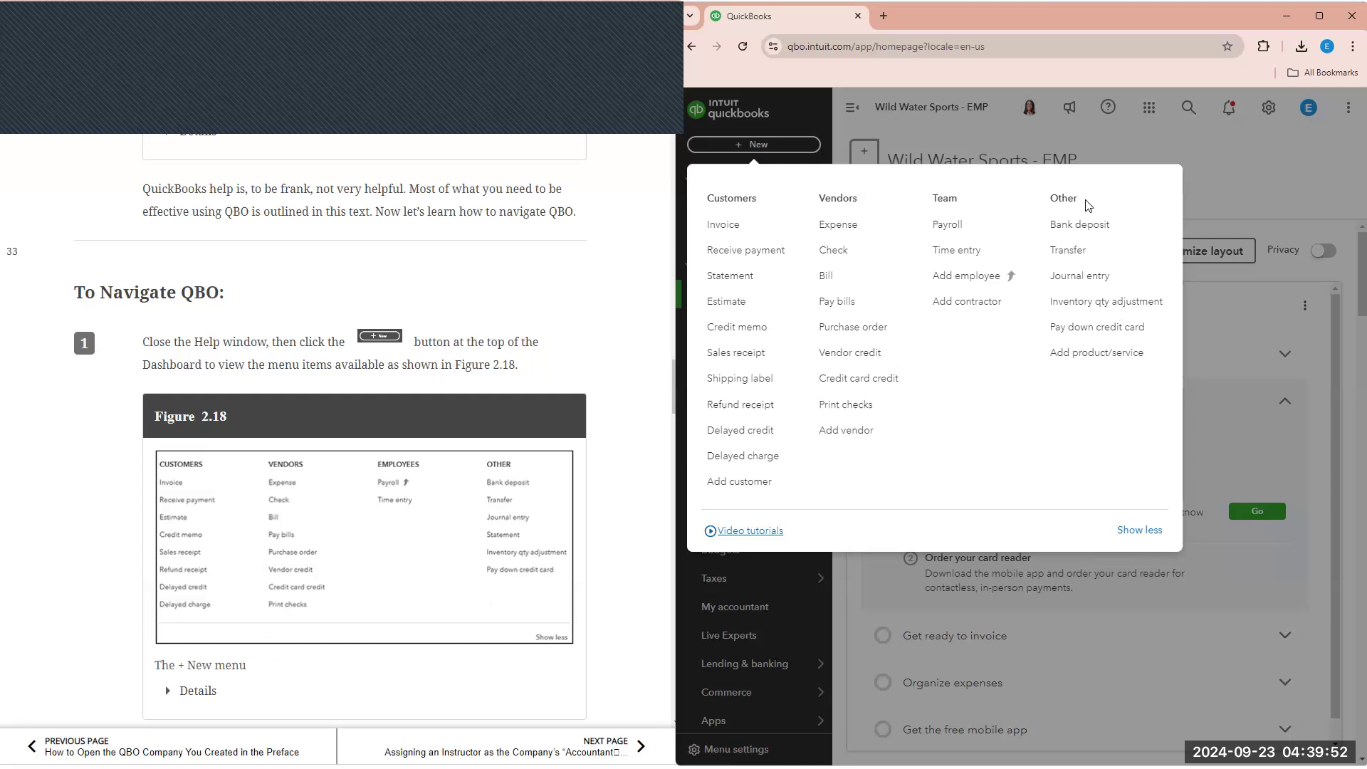
scroll(576, 413, down, 1)
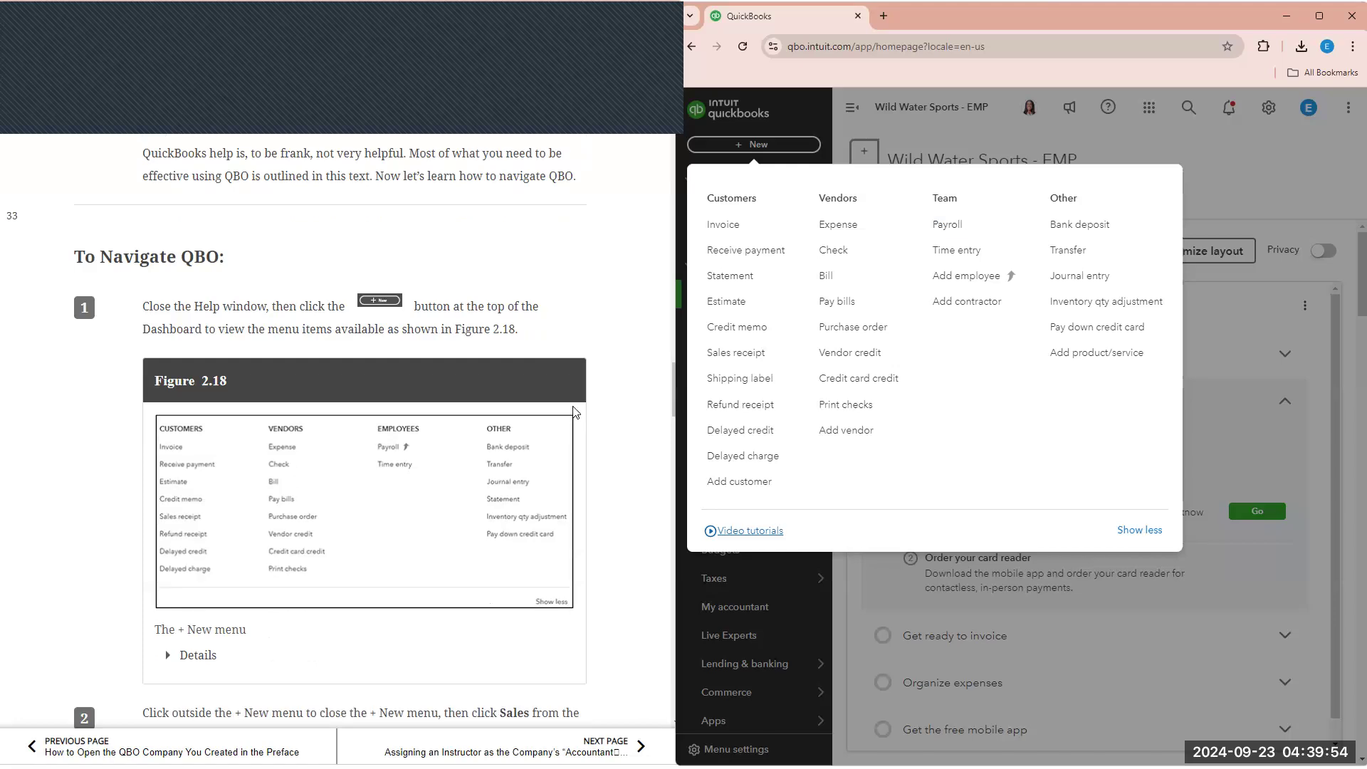
scroll(576, 413, down, 5)
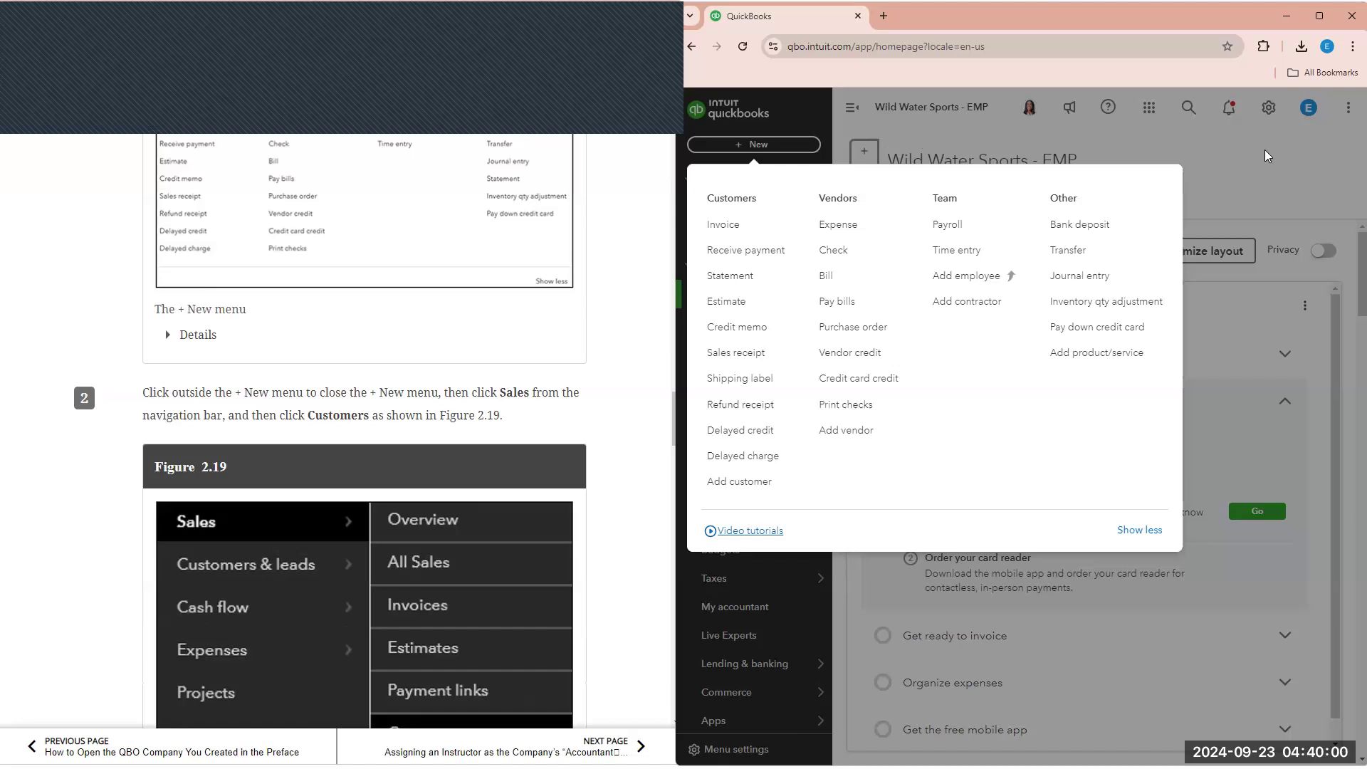
Dismiss the + New menu and open the Customers page under Sales
click(1183, 187)
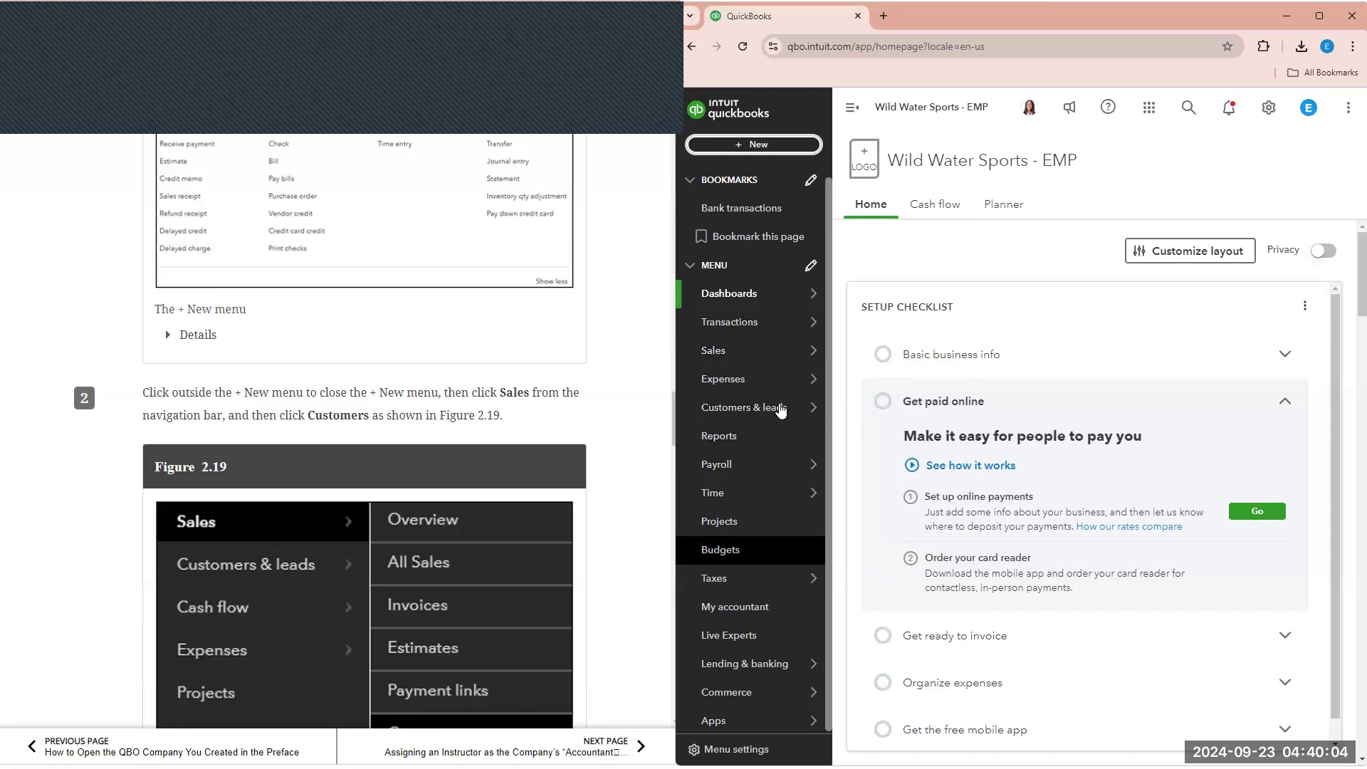
mouse_move(784, 354)
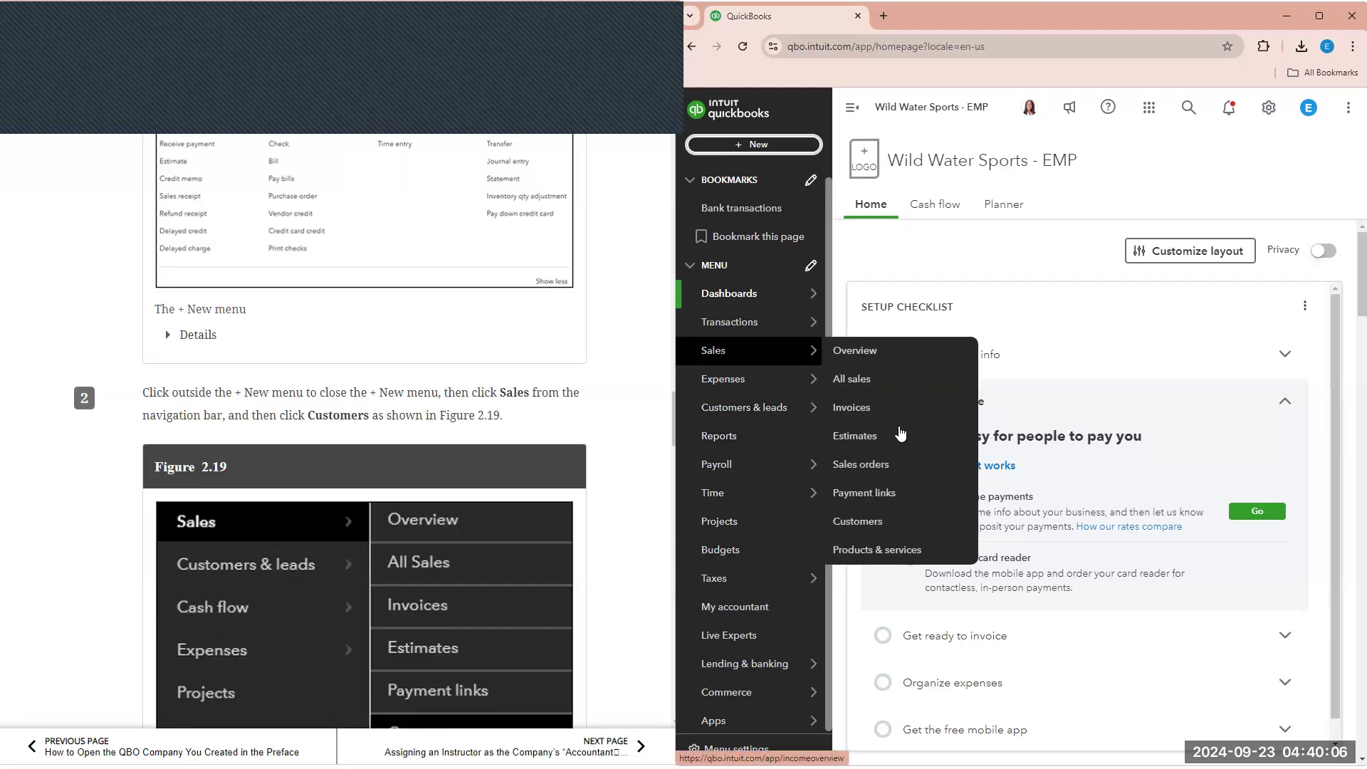
click(878, 523)
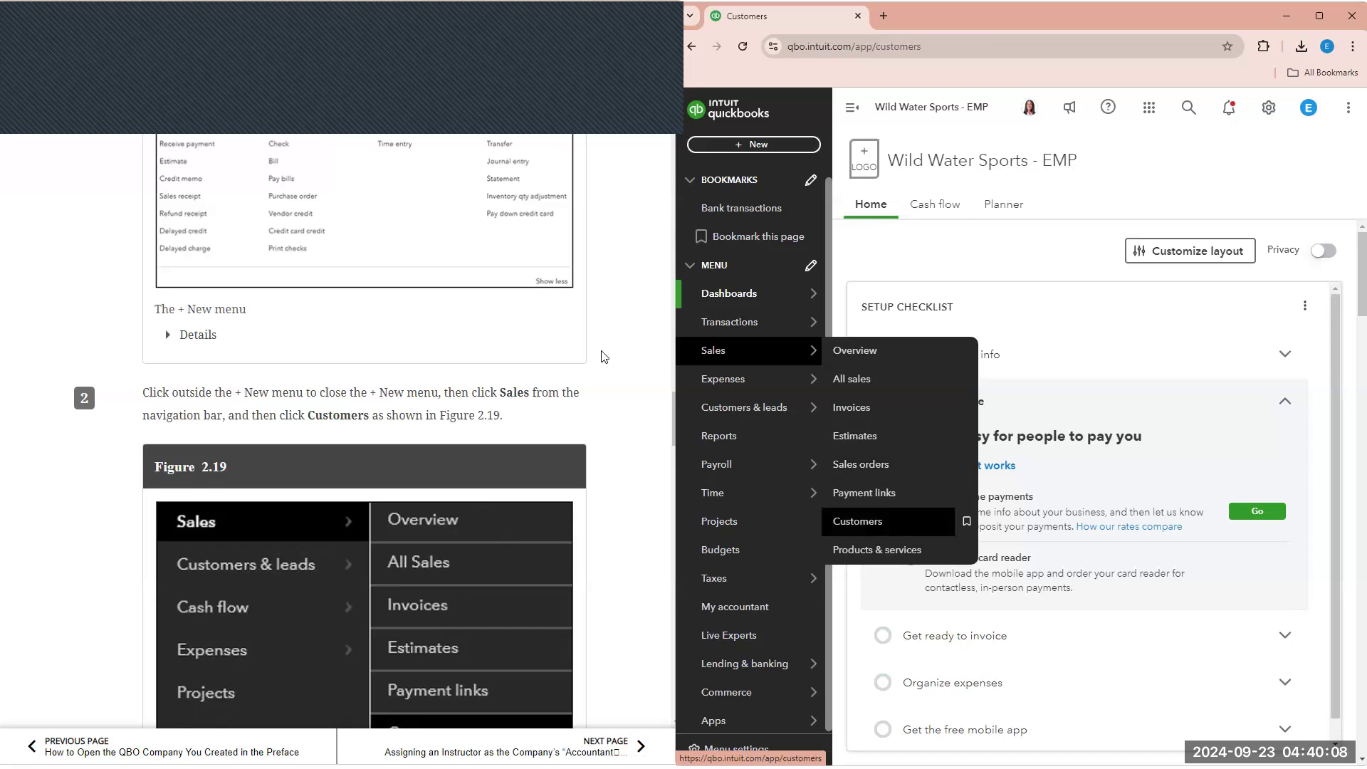
Read step 3 of the textbook's navigation exercise, collapse the navigation bar, and open a blank new-customer form
scroll(603, 334, down, 2)
scroll(602, 332, down, 5)
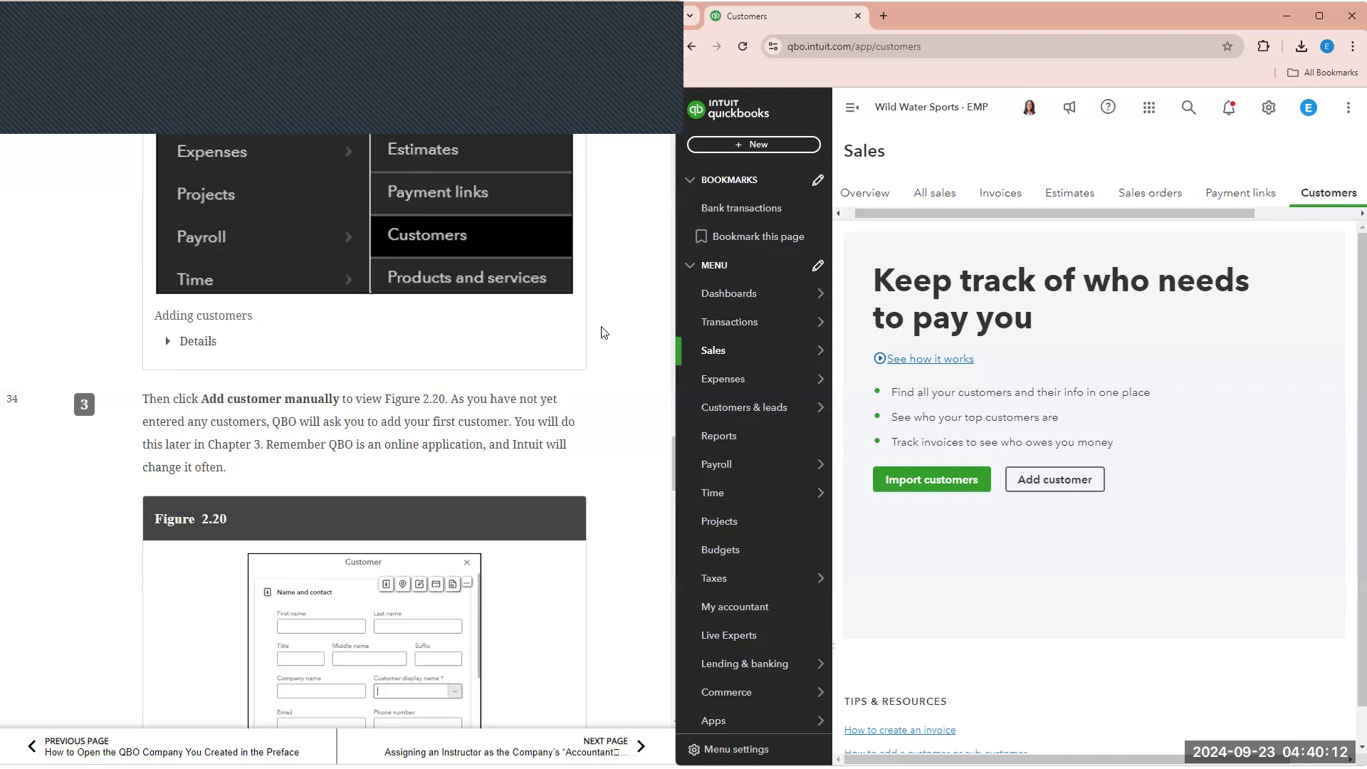
scroll(603, 333, down, 1)
click(852, 108)
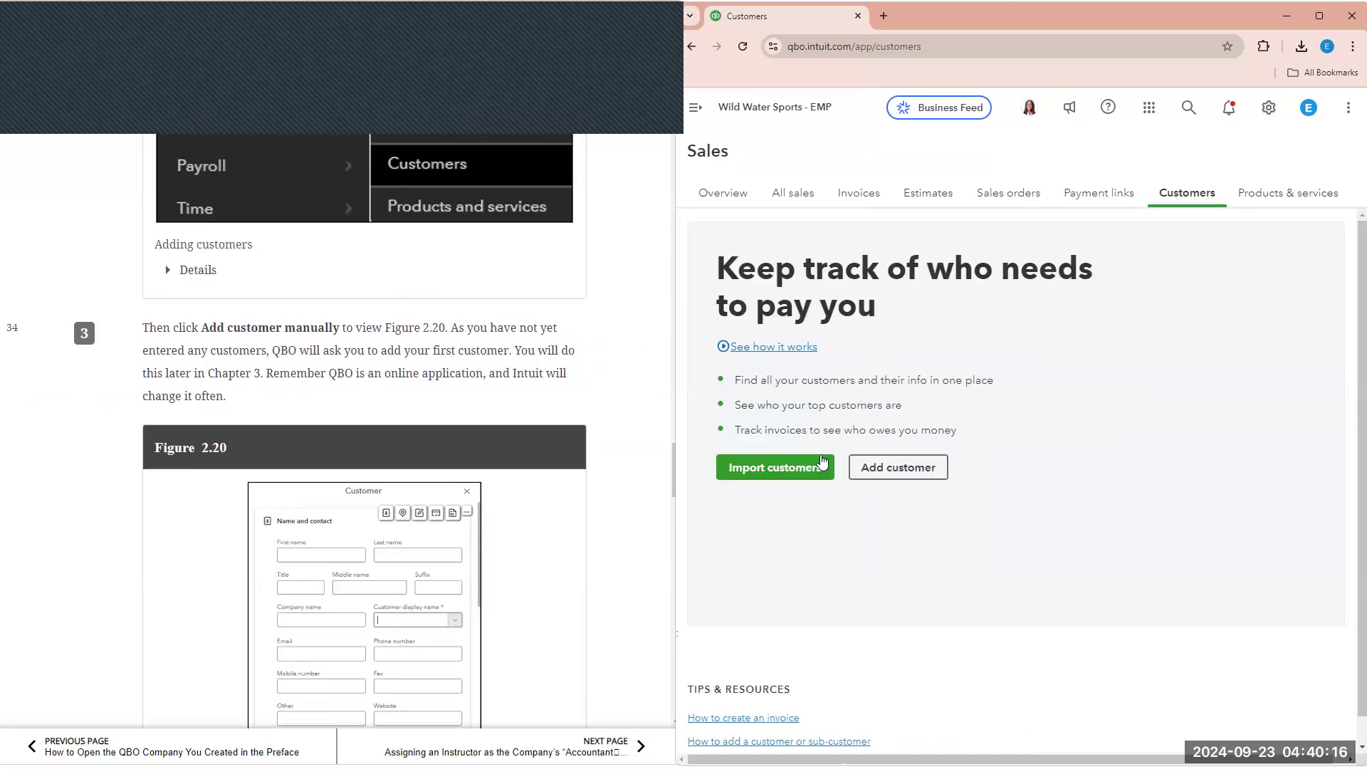
click(883, 466)
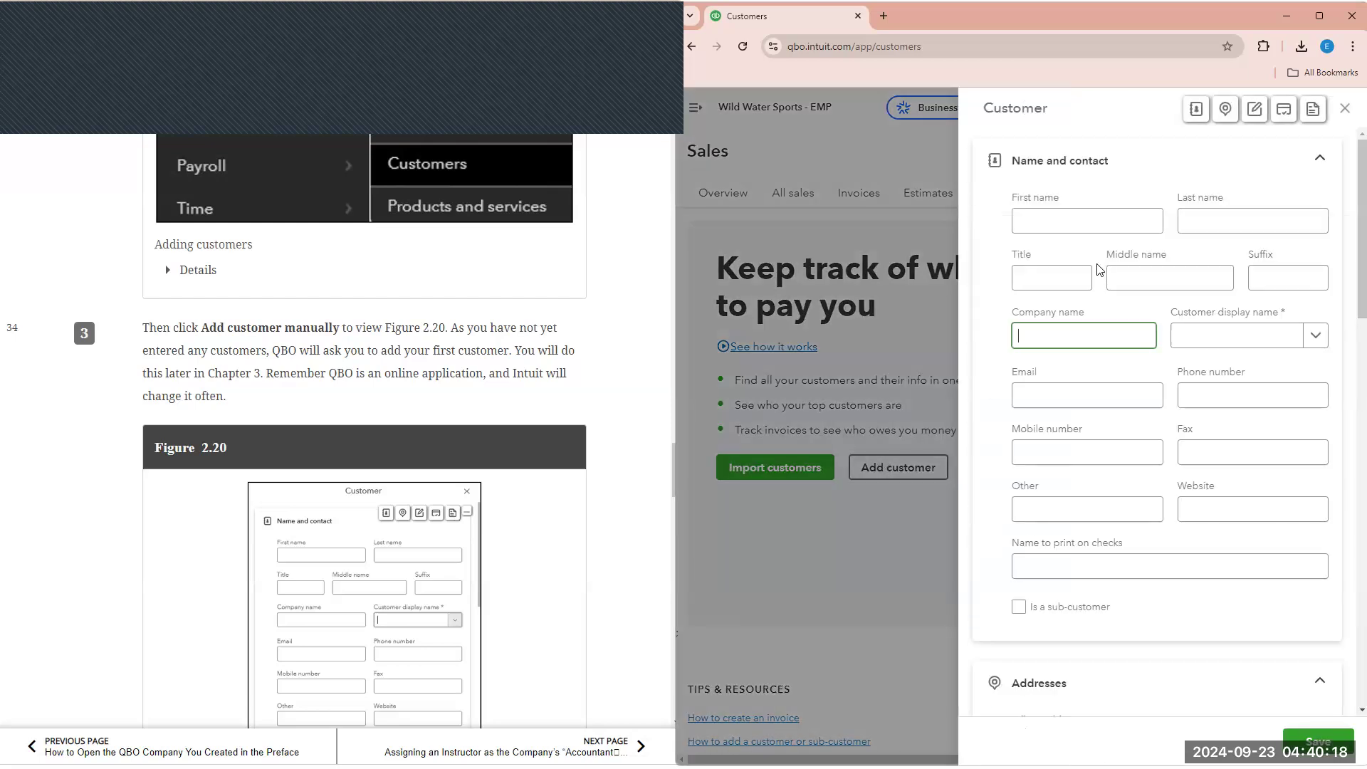
Compare the blank Customer form with the textbook's Figure 2.20, read step 4, and close the form without entering anything
scroll(532, 320, down, 1)
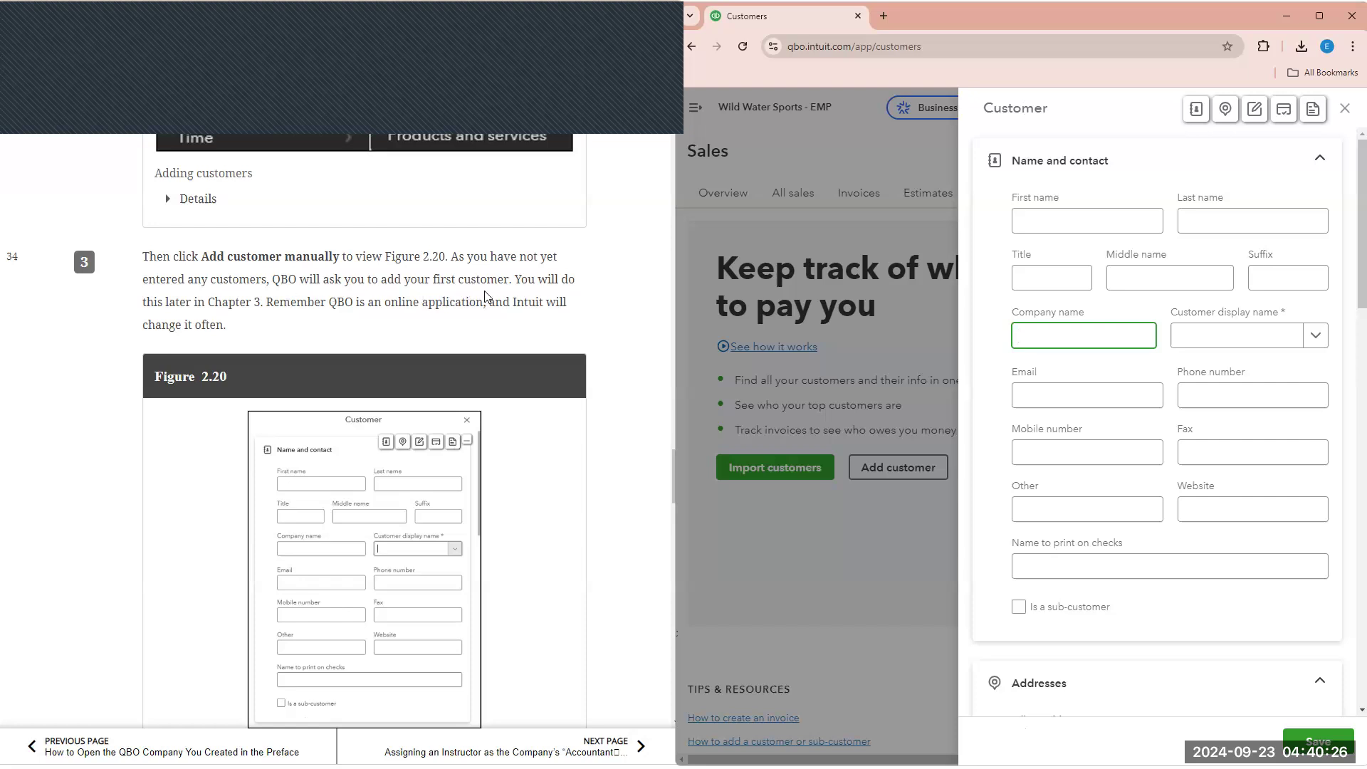
scroll(487, 296, down, 3)
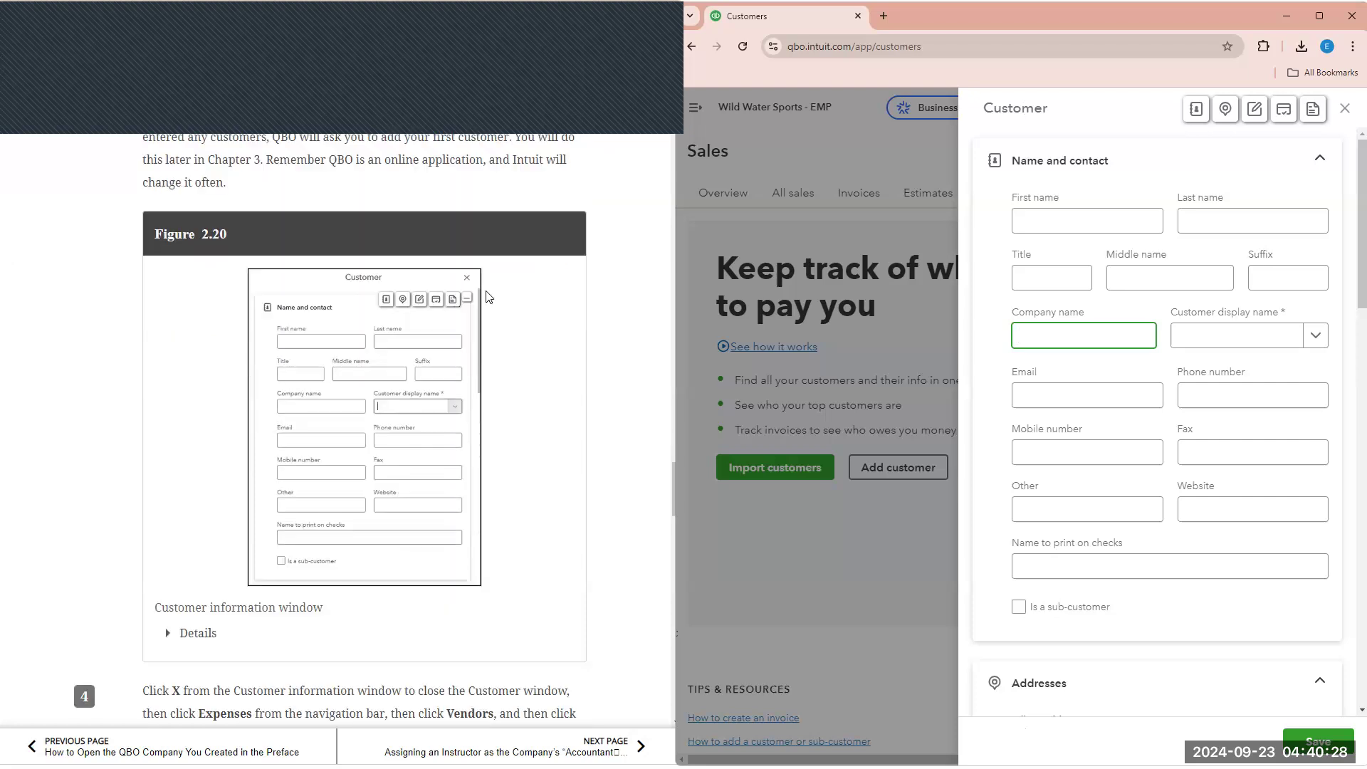
scroll(487, 295, down, 2)
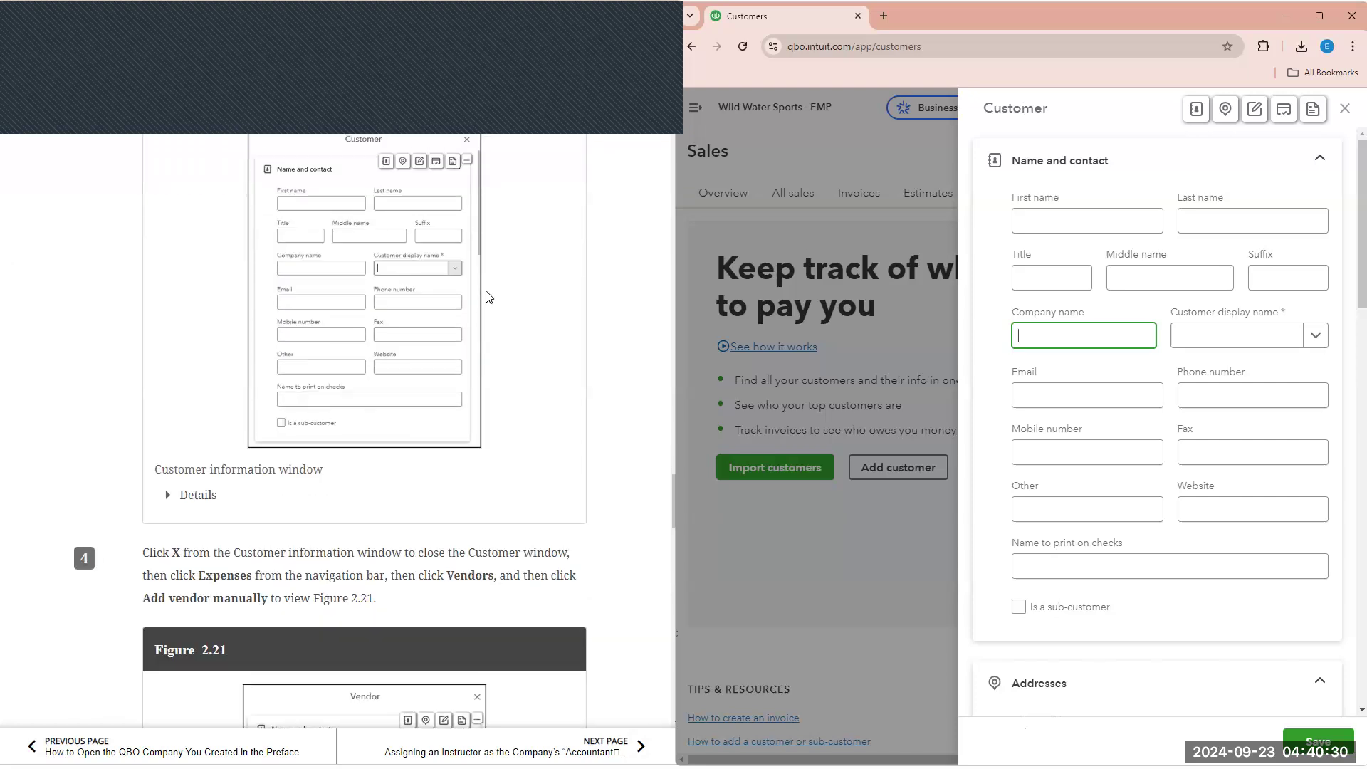
scroll(232, 320, up, 5)
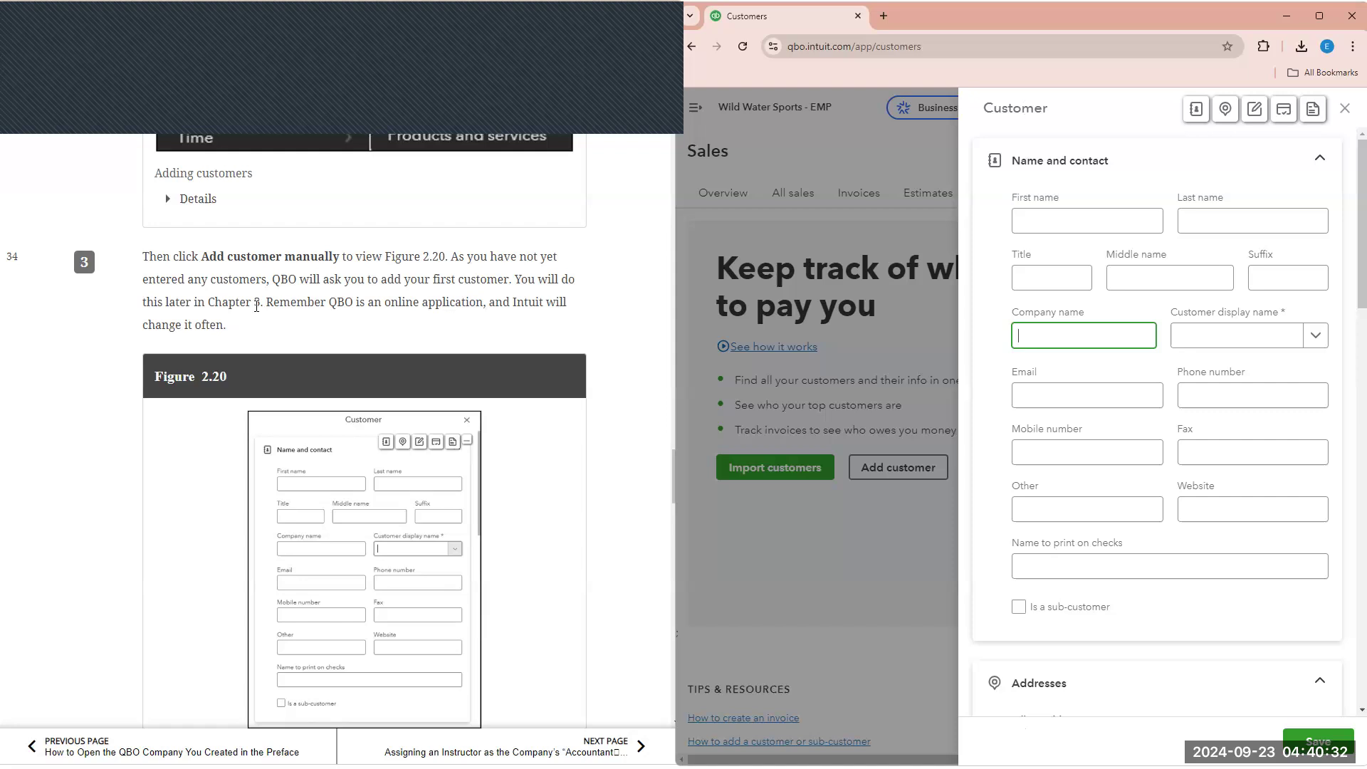
scroll(568, 345, down, 4)
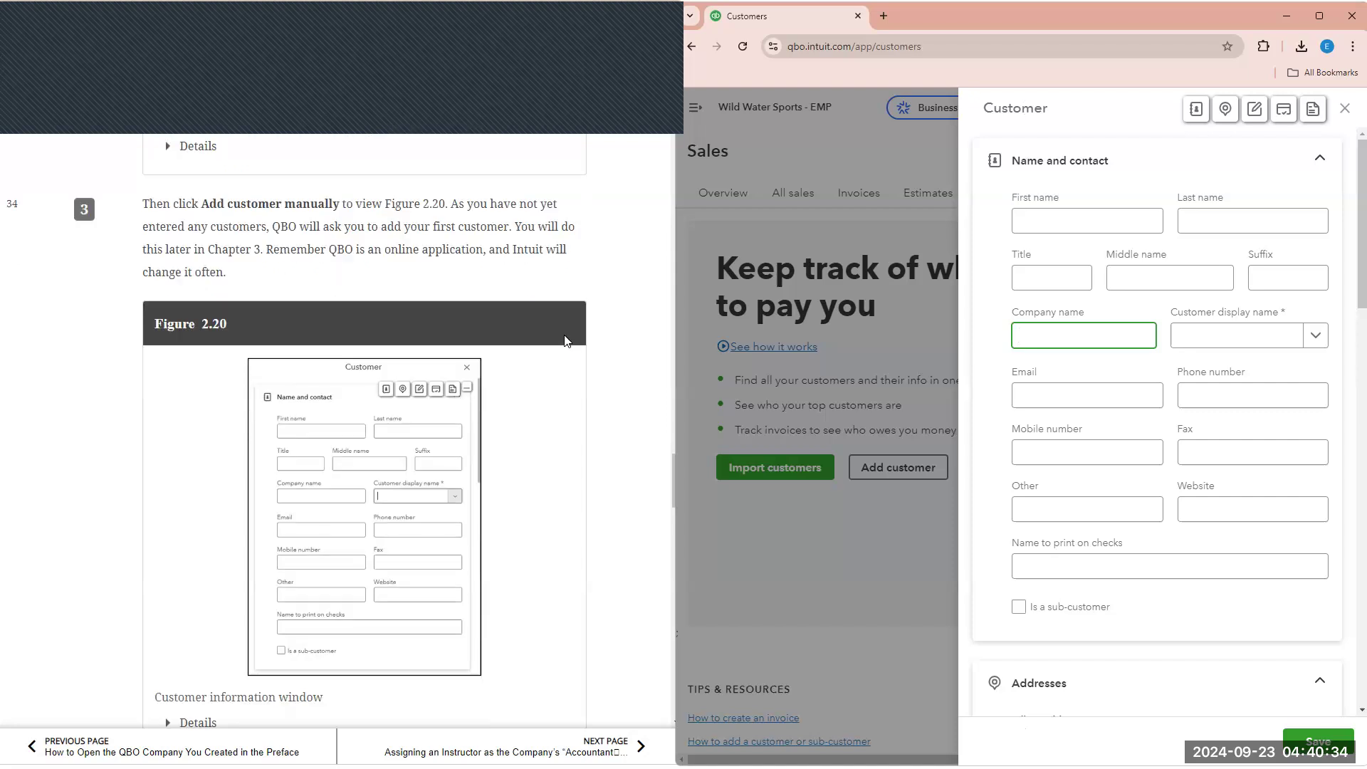
scroll(568, 342, down, 3)
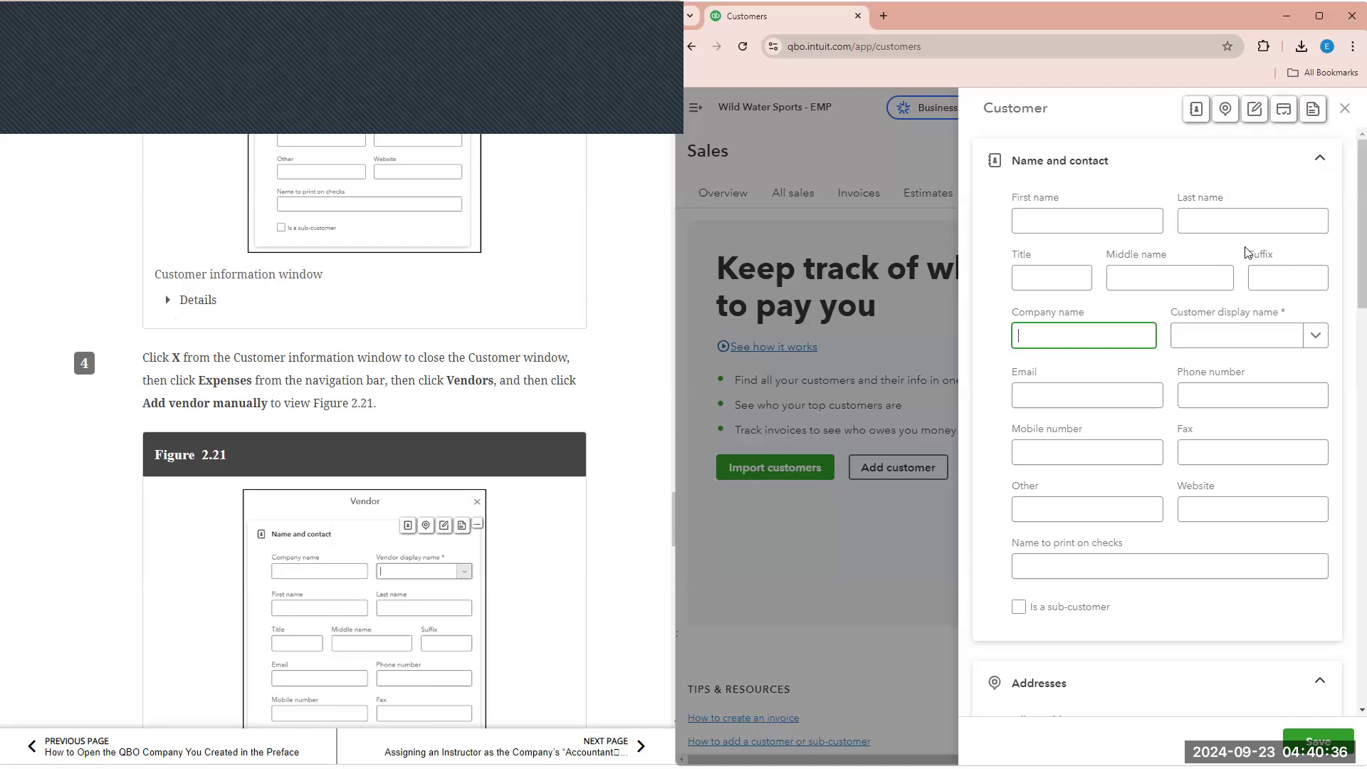
click(1347, 109)
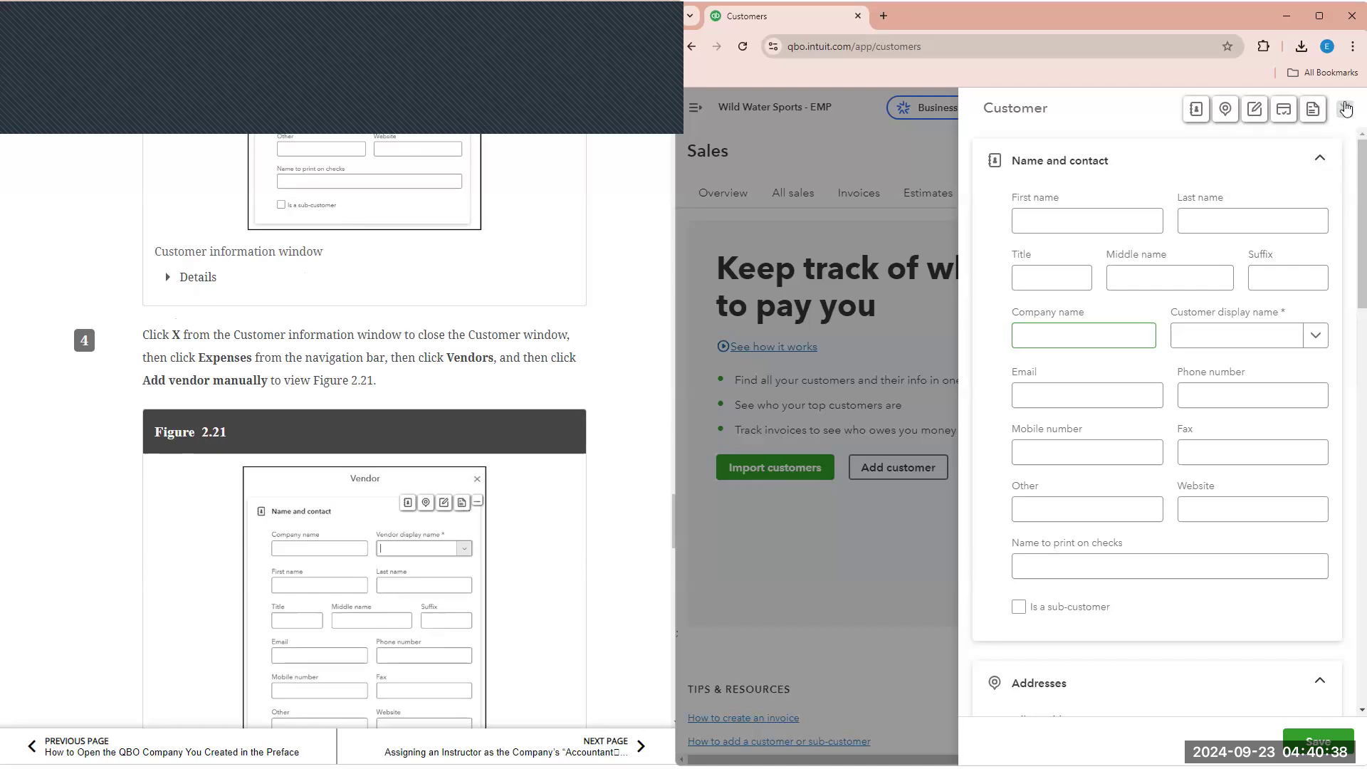
Open the Vendors page under Expenses and bring up a blank new-vendor form
scroll(588, 341, down, 1)
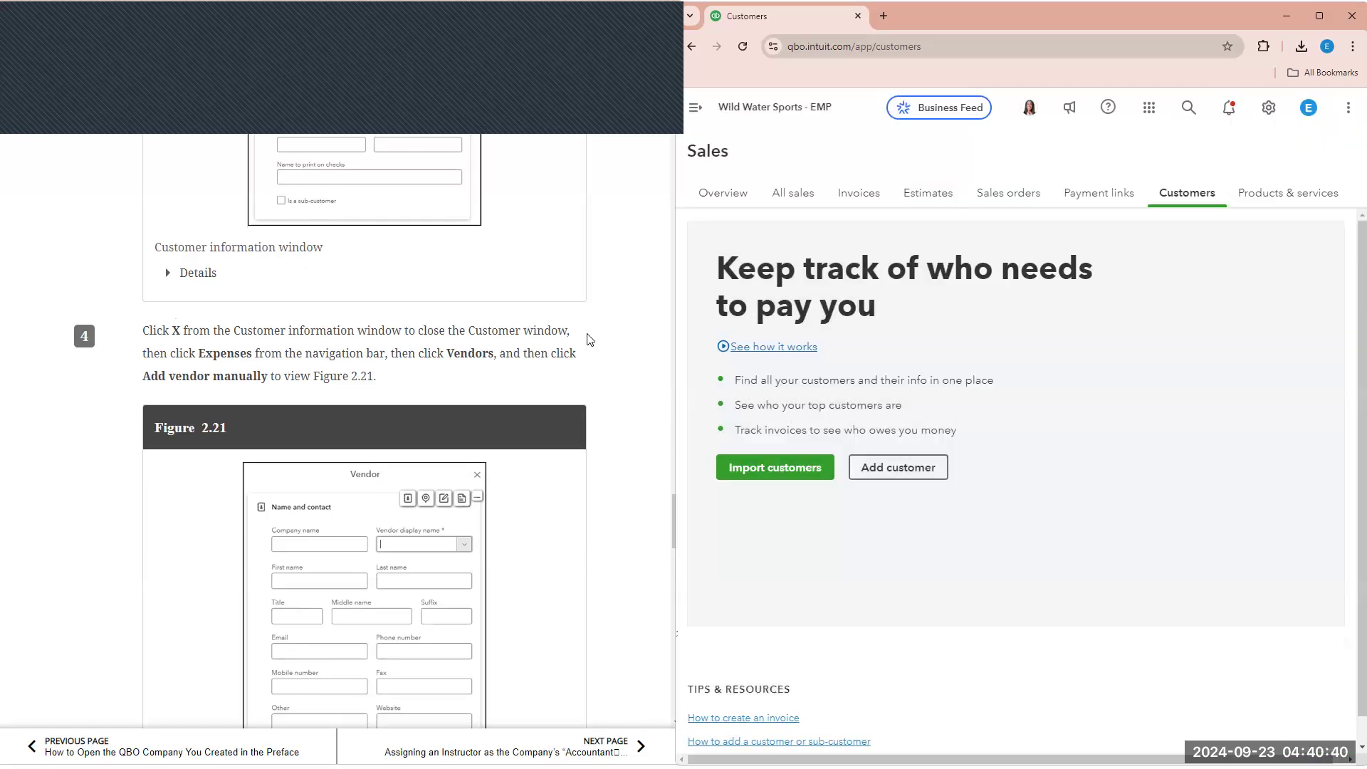
click(705, 109)
mouse_move(765, 385)
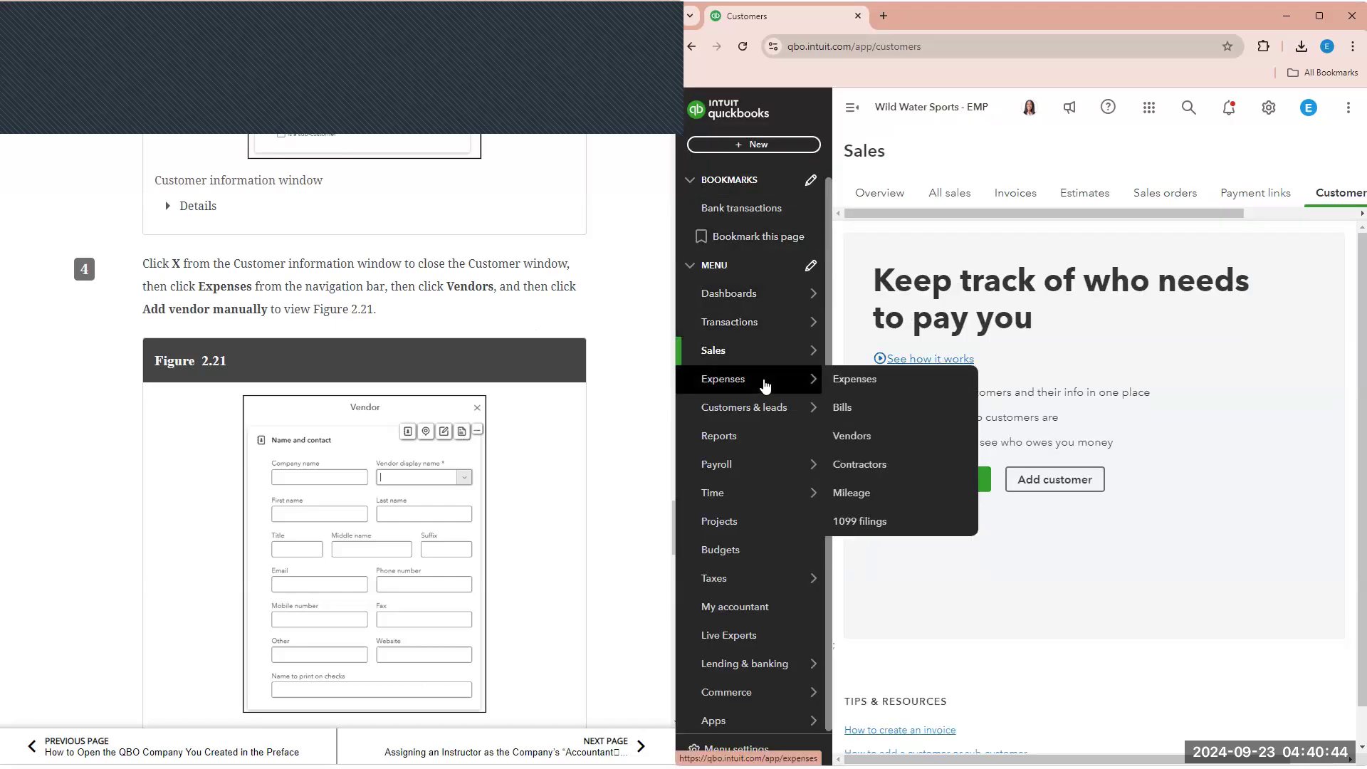
click(876, 436)
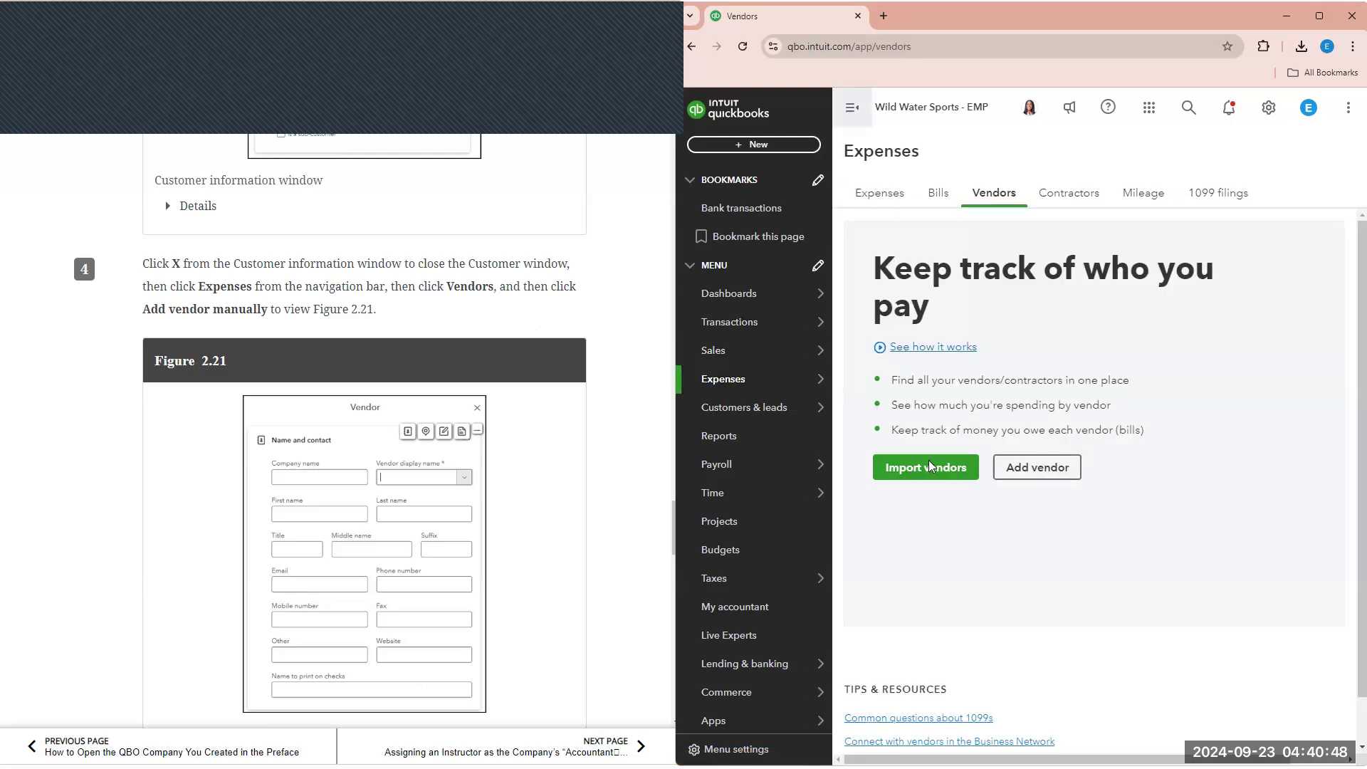
click(863, 467)
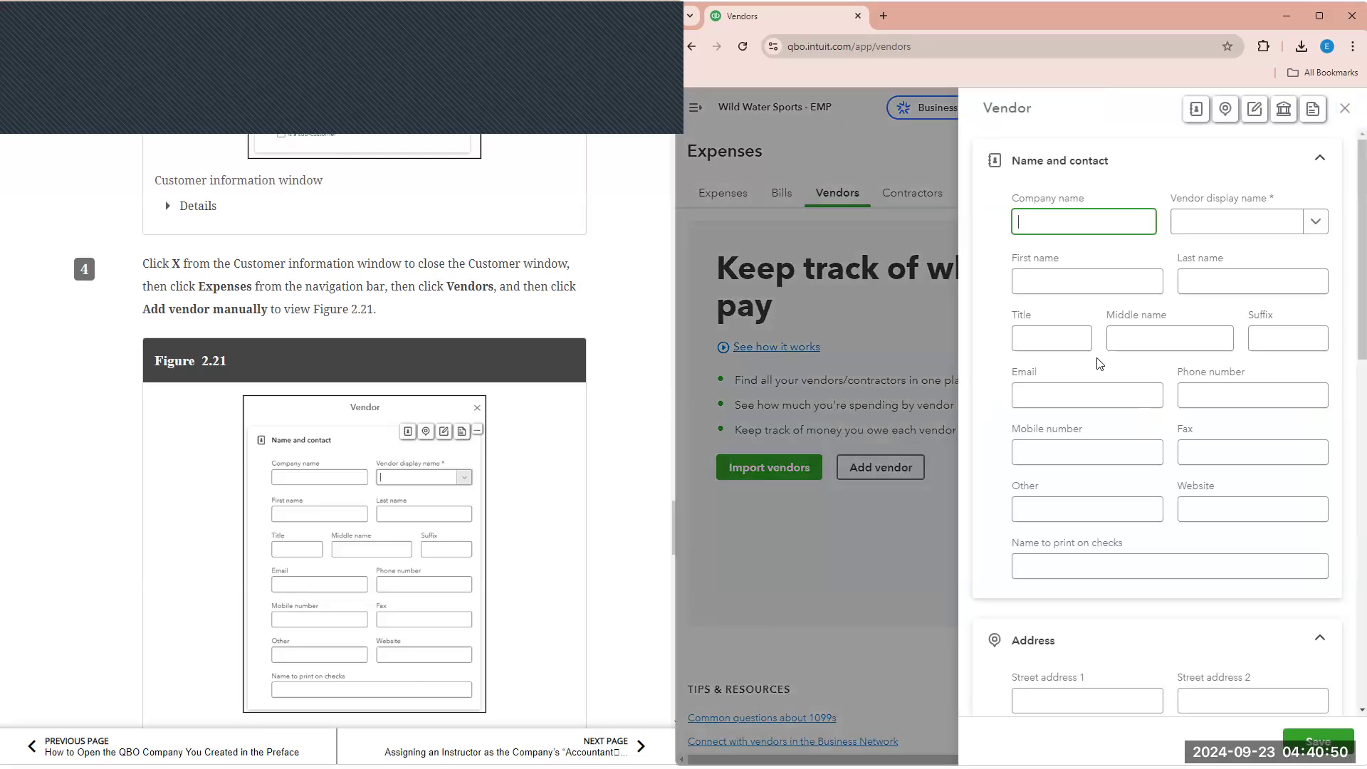
Compare the blank Vendor form with the textbook's Figure 2.21, read step 5, and close the form unsaved
scroll(513, 451, down, 3)
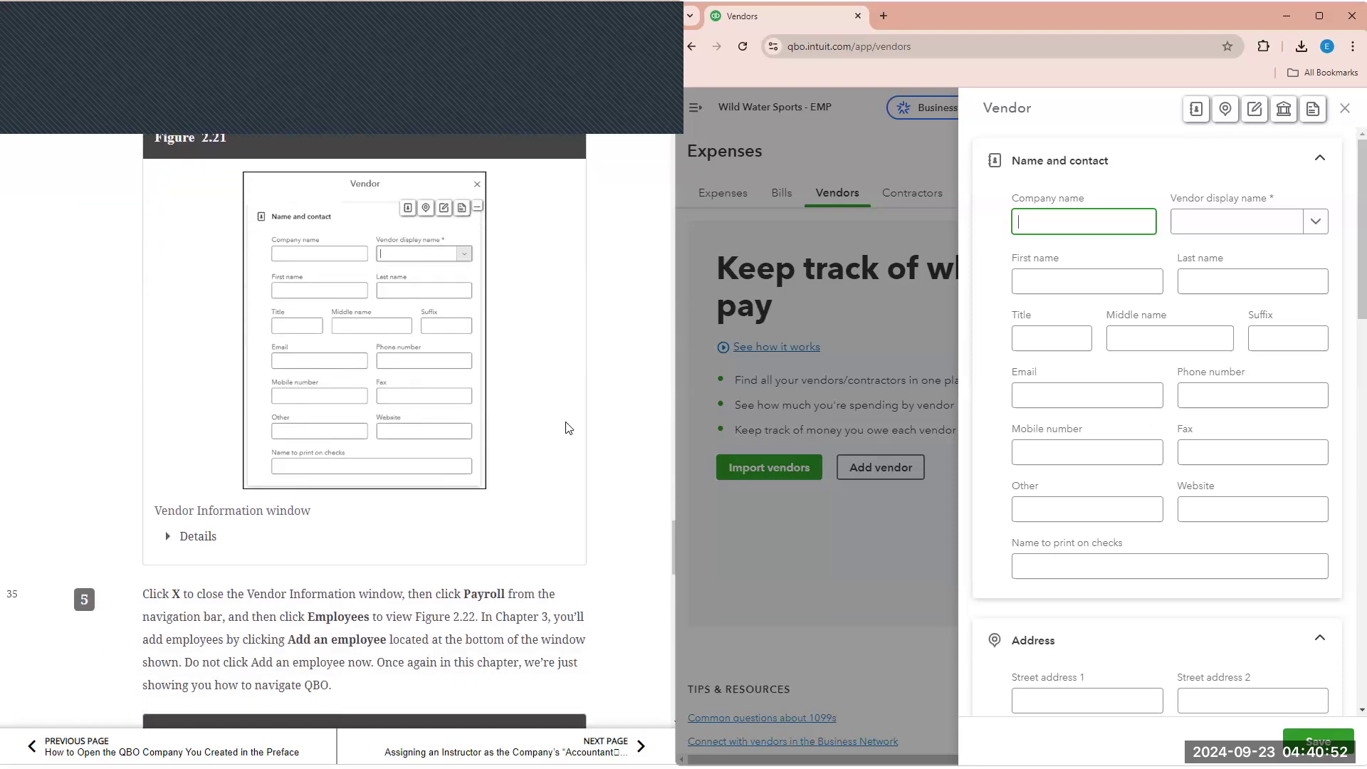
scroll(569, 428, down, 1)
scroll(569, 431, down, 1)
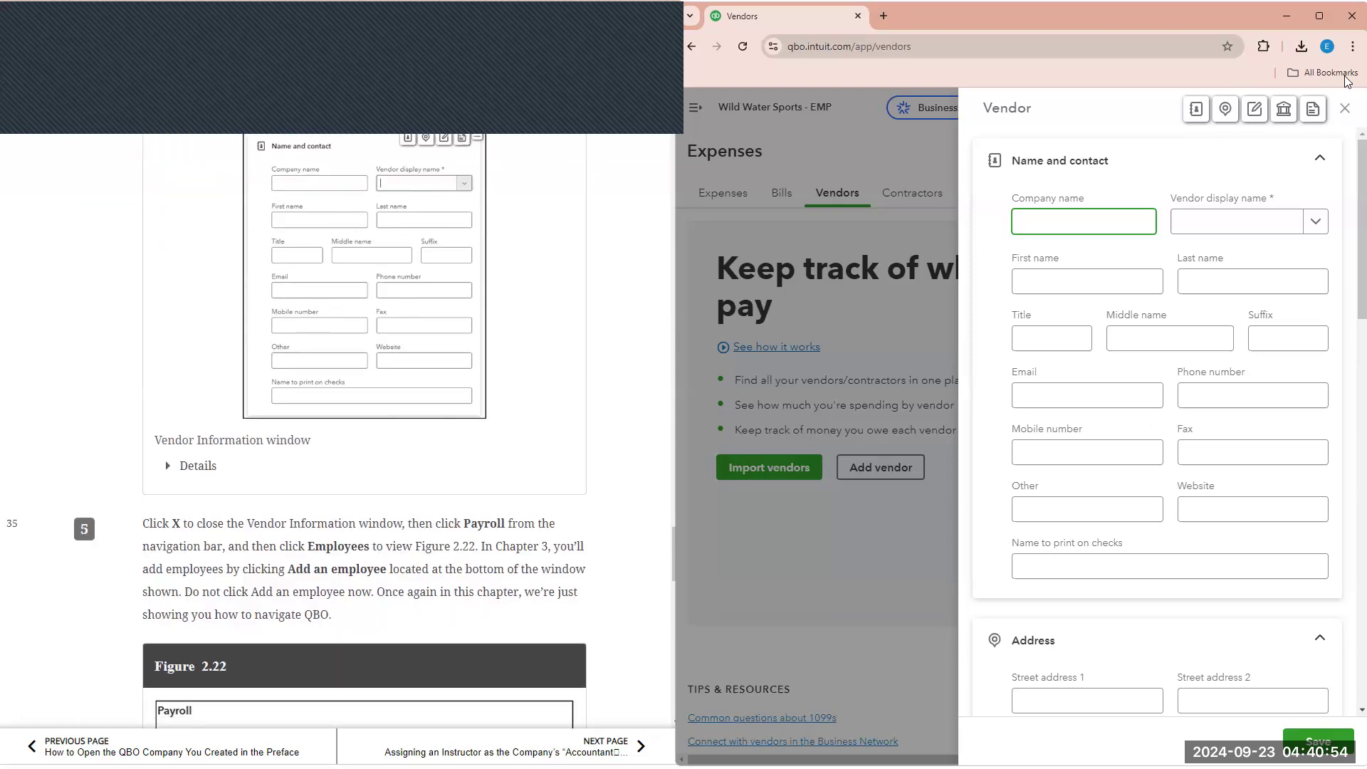
click(1344, 108)
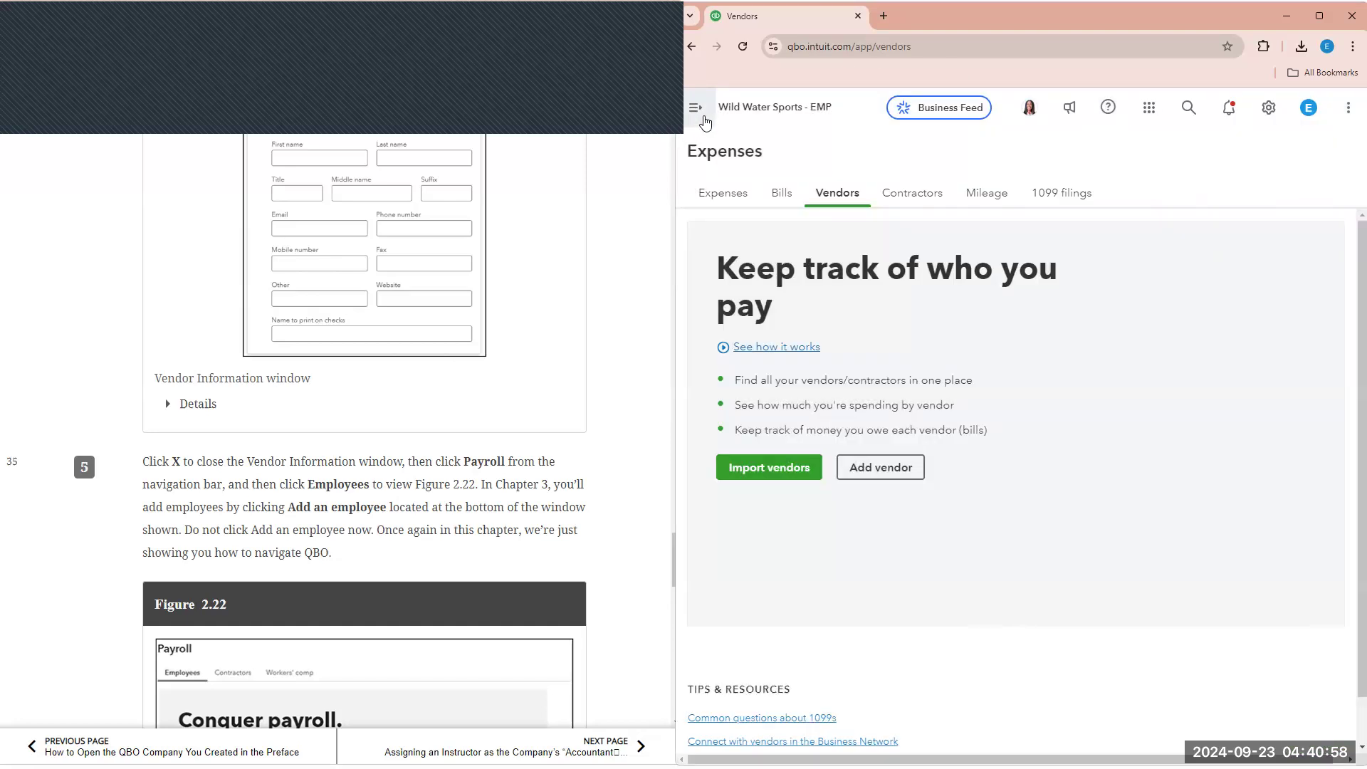
Expand the navigation bar again and open the Employees page under Payroll
click(703, 119)
mouse_move(760, 467)
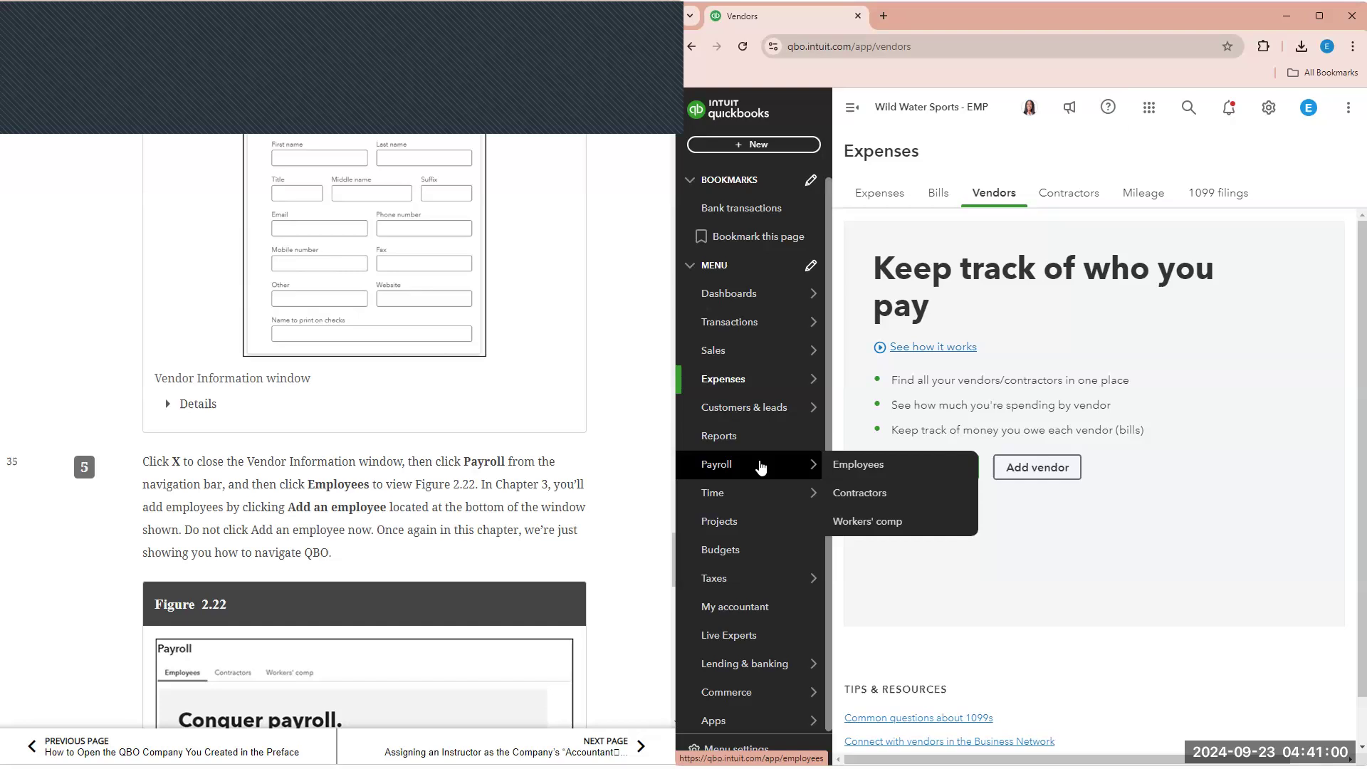
click(850, 466)
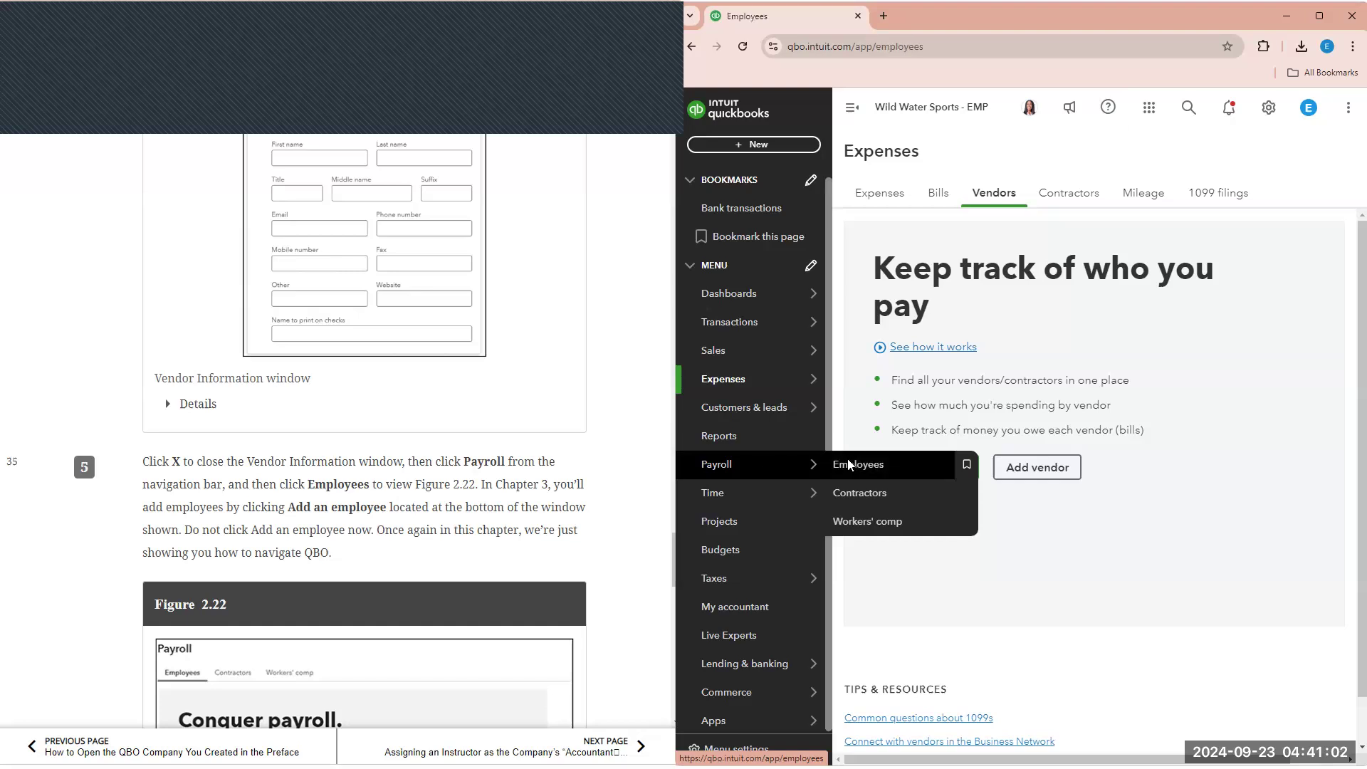
Collapse the navigation bar and look through the payroll plan offers on the Employees page
click(853, 108)
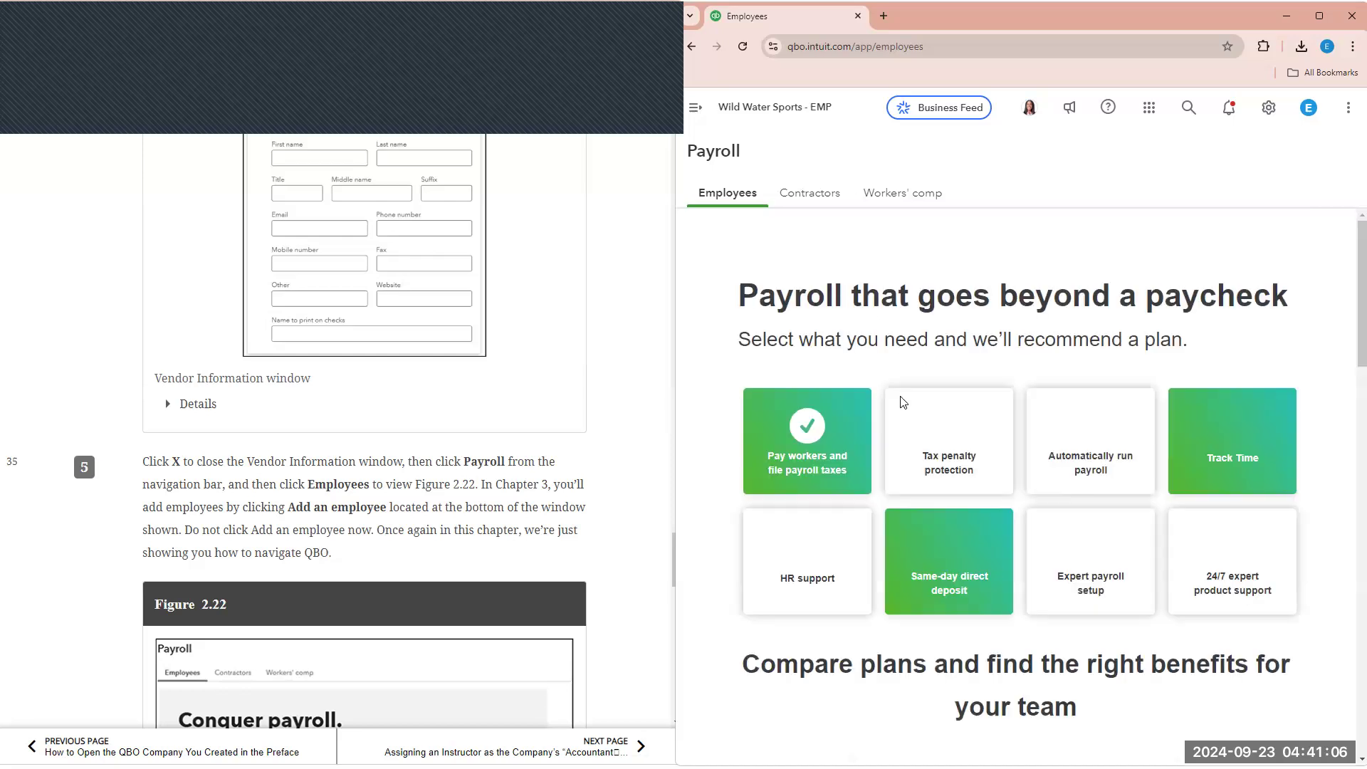
scroll(932, 372, down, 3)
scroll(931, 371, down, 5)
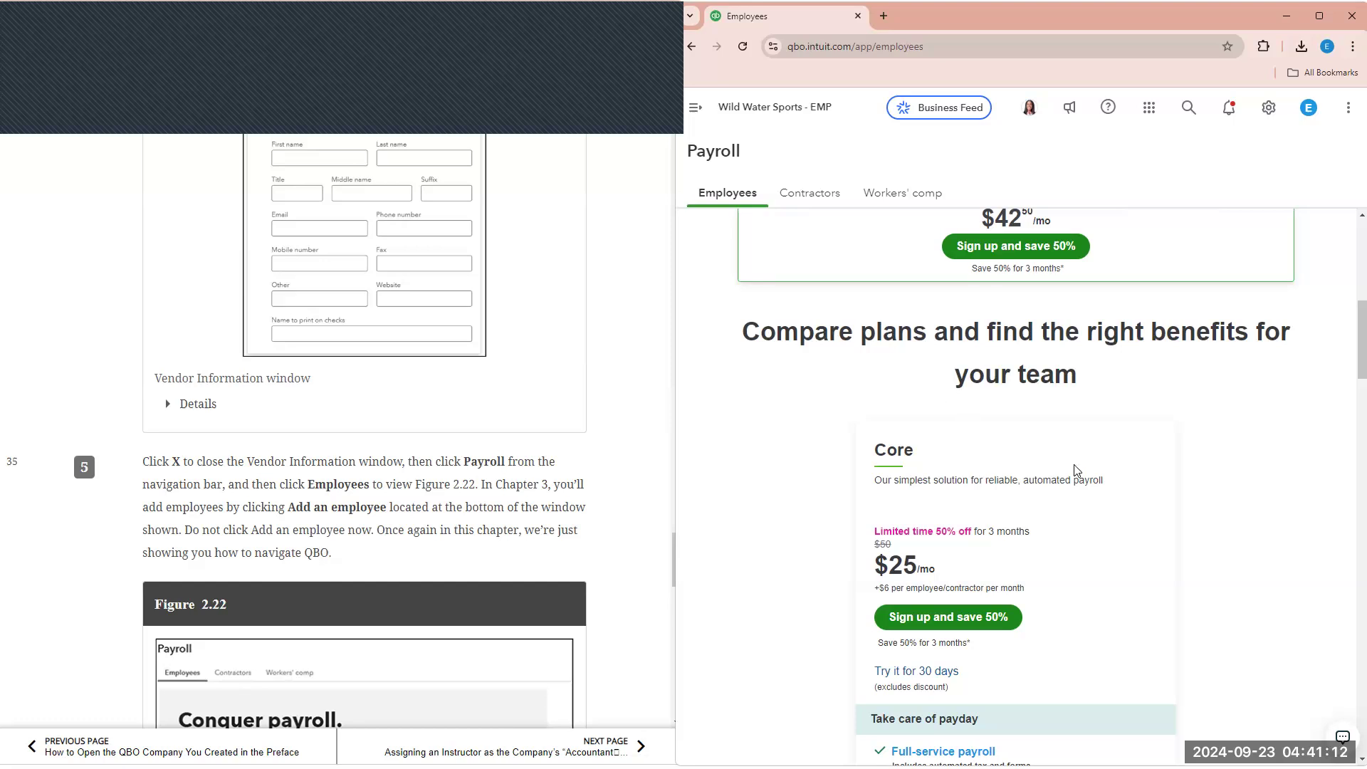
scroll(1076, 470, down, 12)
scroll(1079, 478, up, 5)
scroll(1079, 477, up, 10)
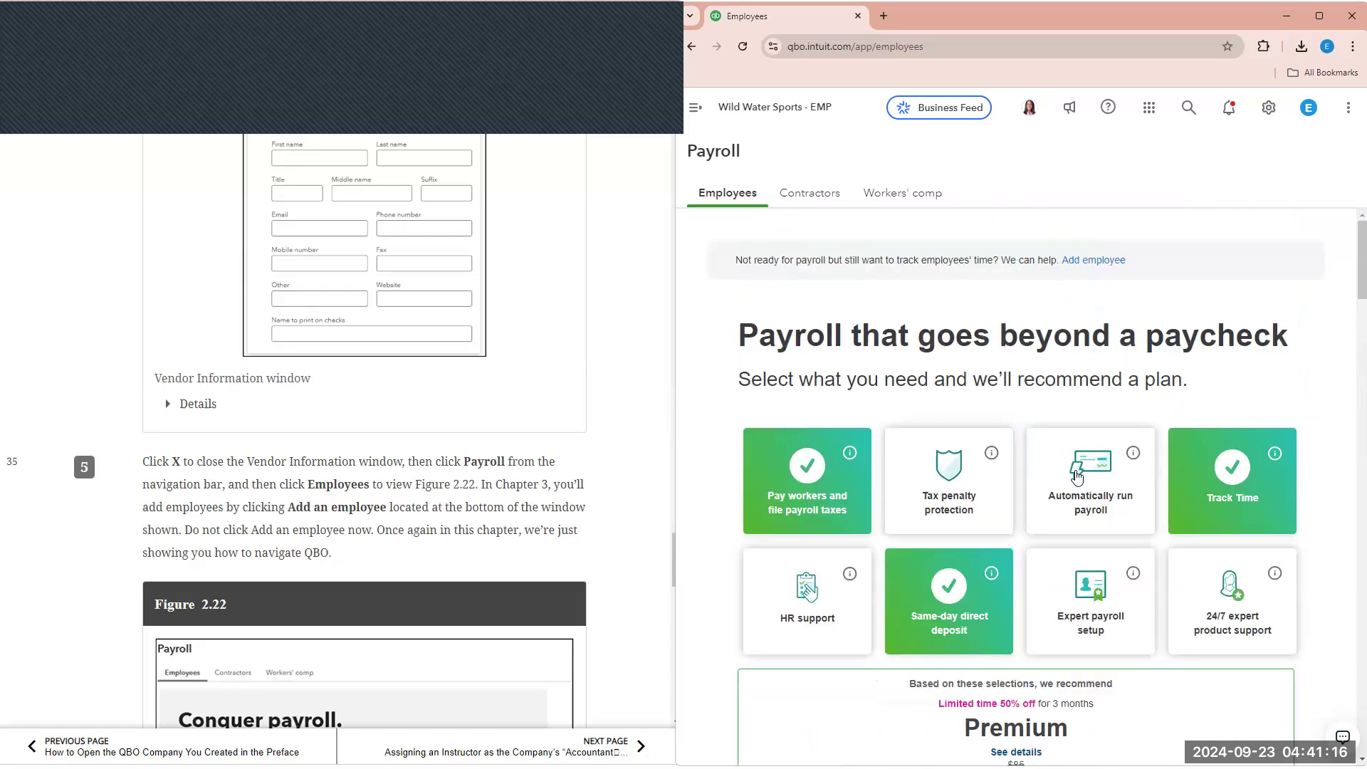
Bring up the blank new-employee form, look over its name, email and hire date fields, and close it unsaved
click(1101, 263)
click(882, 351)
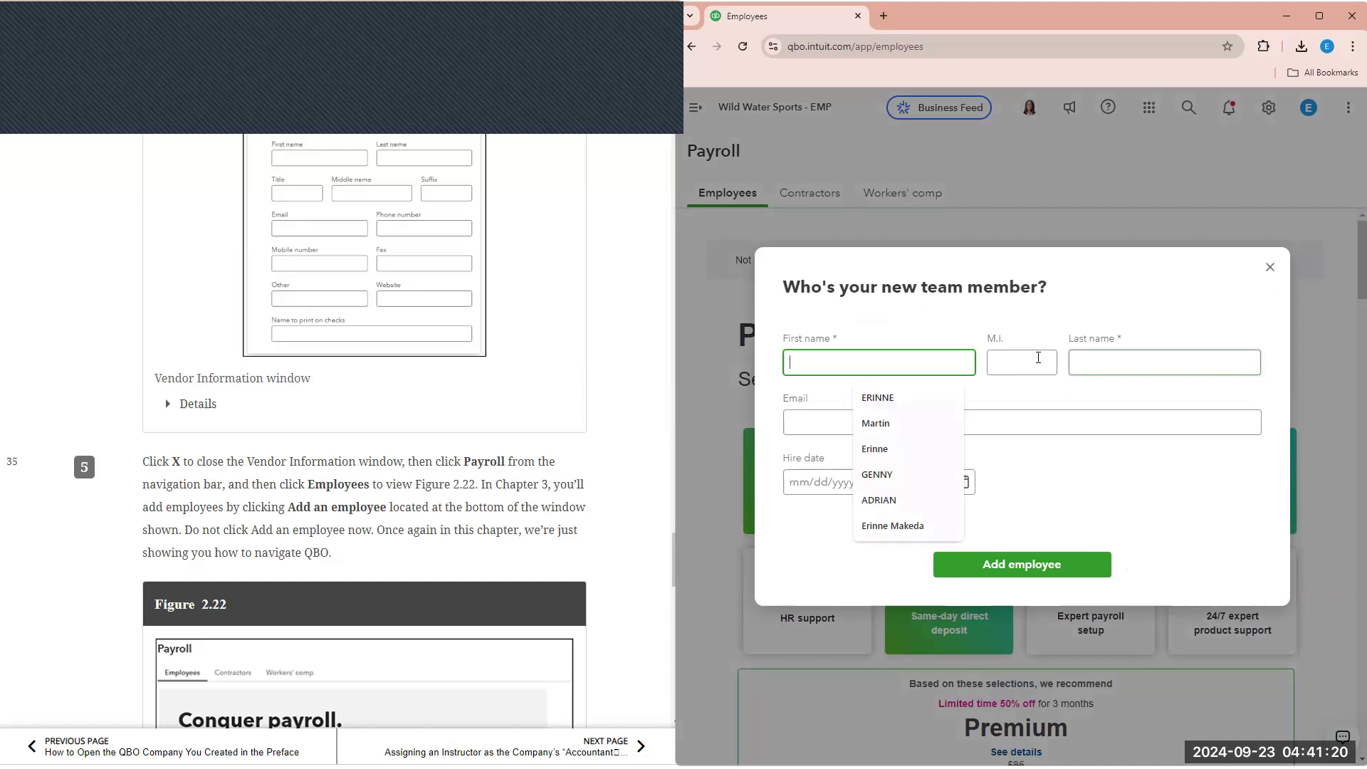
click(1034, 354)
click(1144, 354)
click(904, 434)
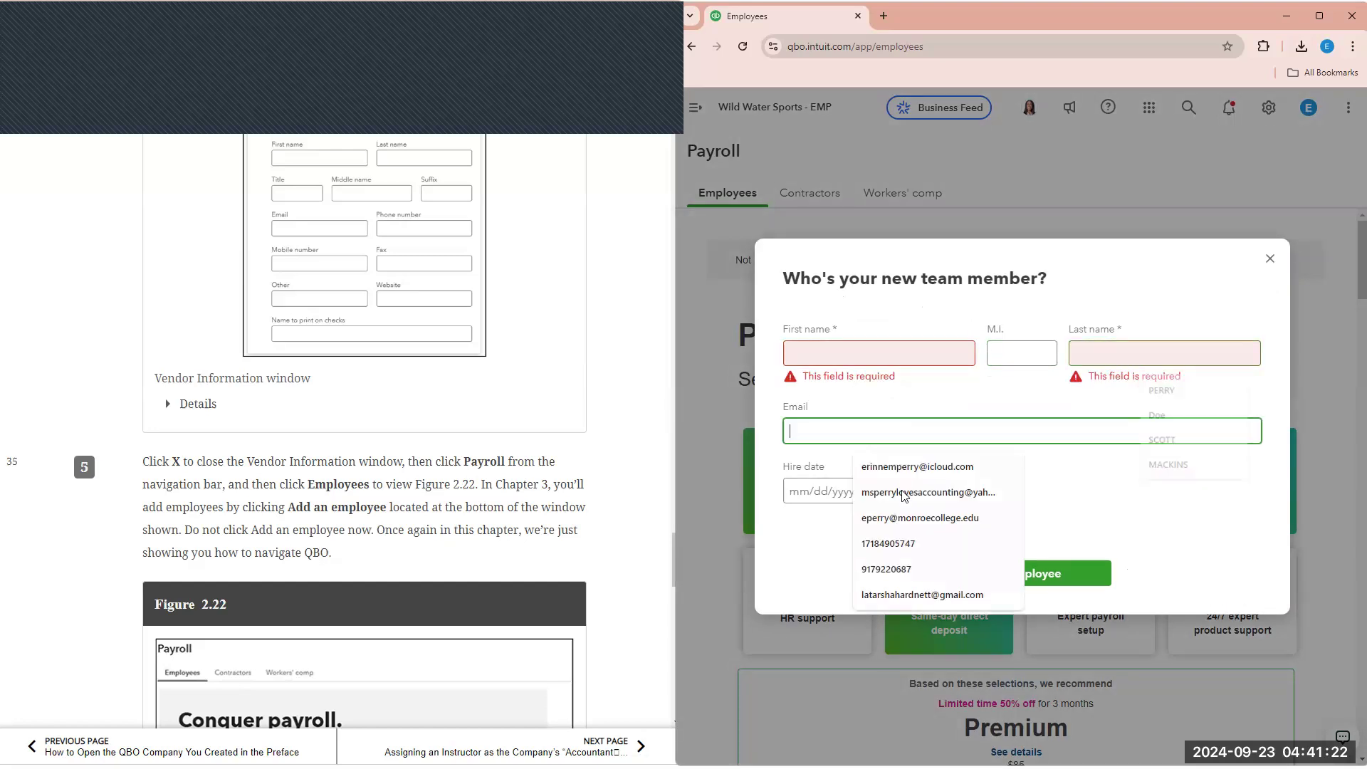
key(Tab)
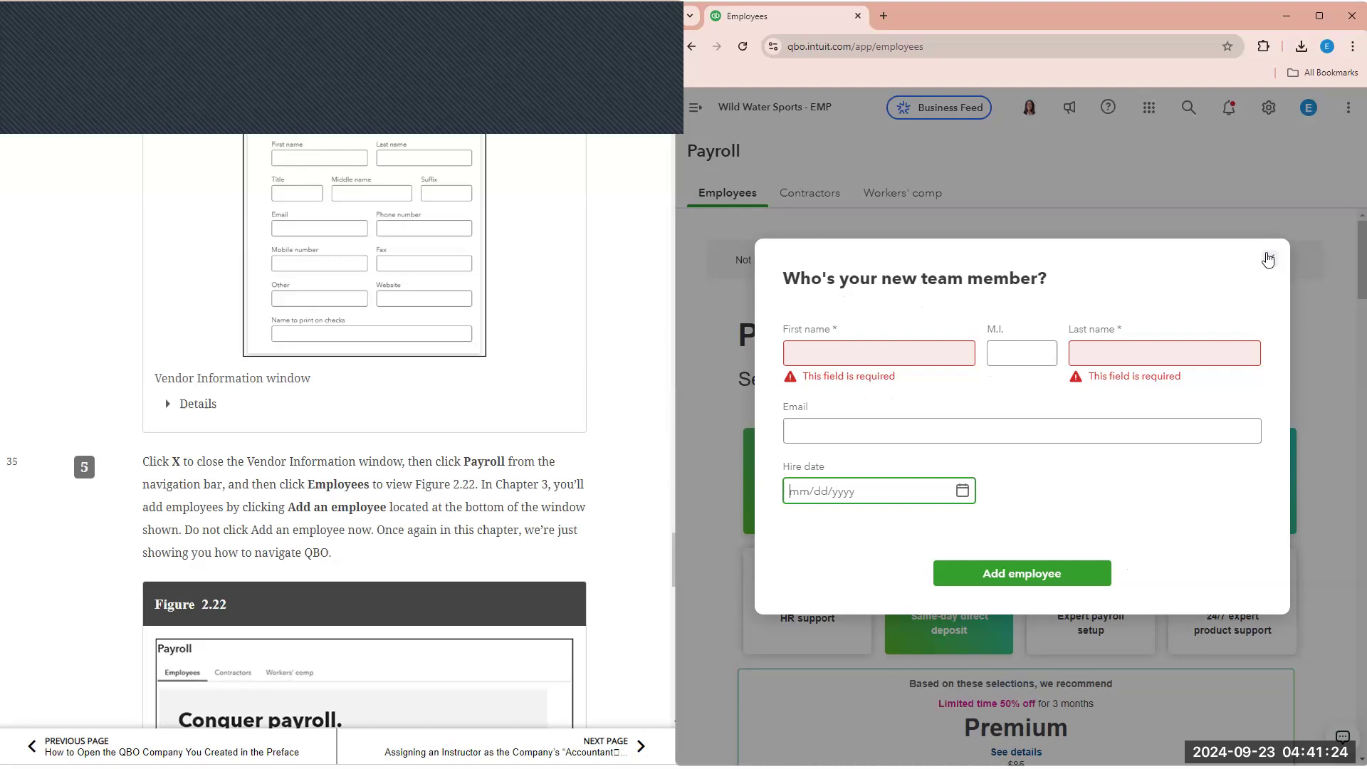
click(1268, 259)
Read textbook step 6 below Figure 2.22 and open the Gear menu in QuickBooks Online
scroll(661, 377, down, 3)
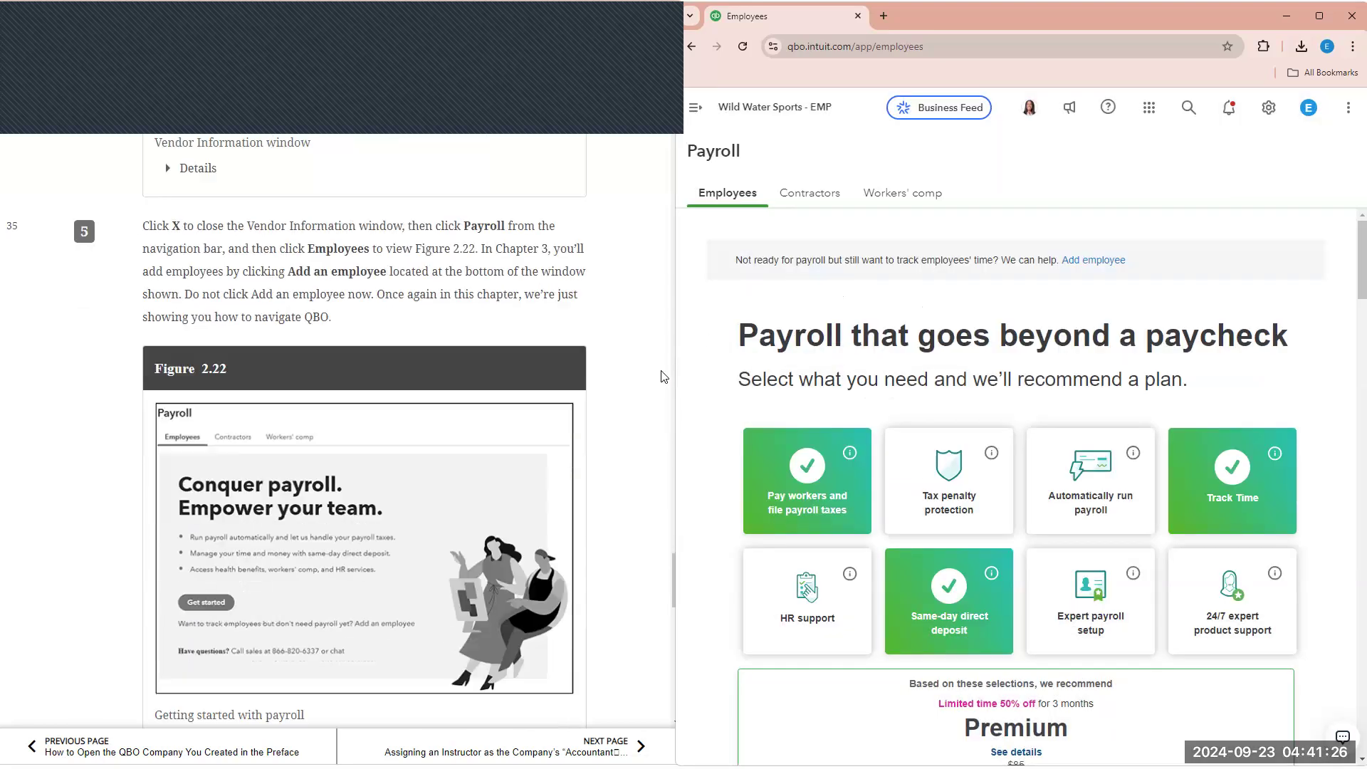
scroll(661, 376, down, 5)
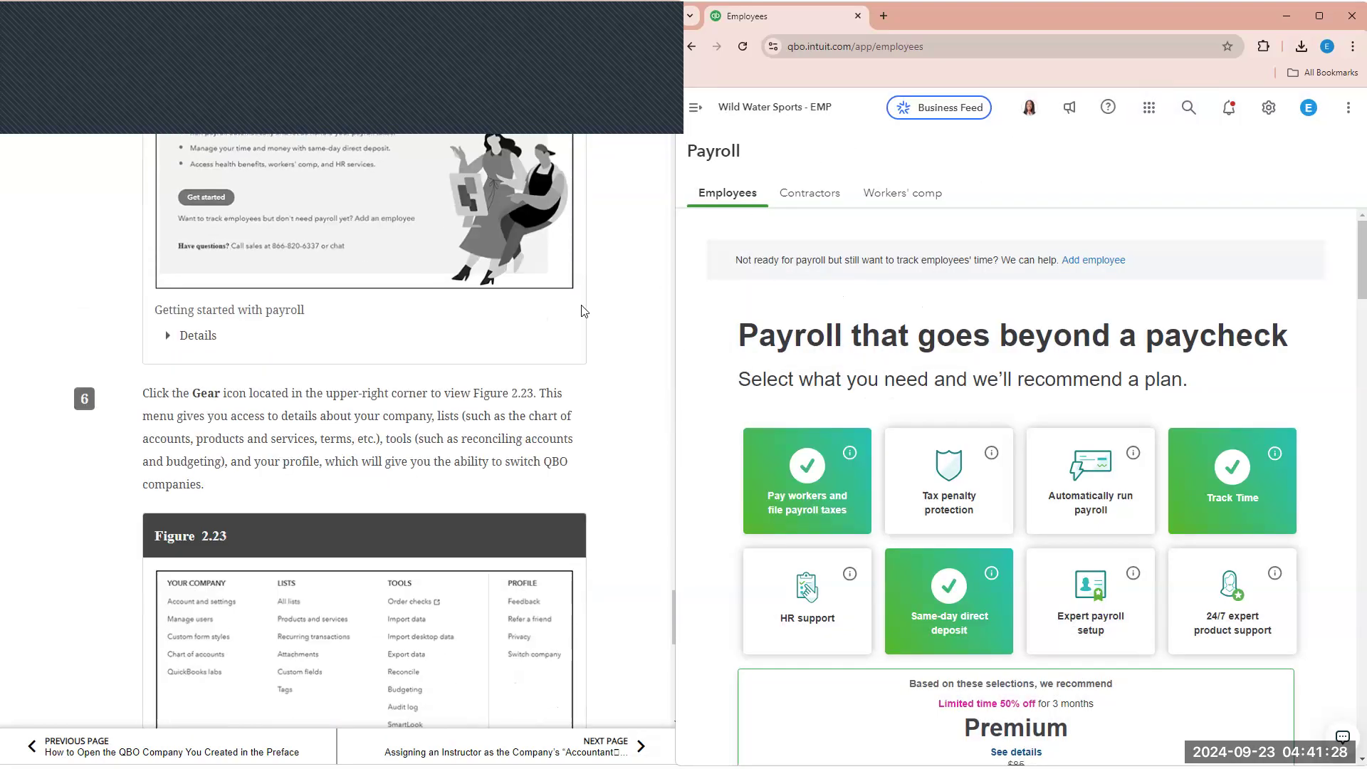
scroll(342, 324, down, 1)
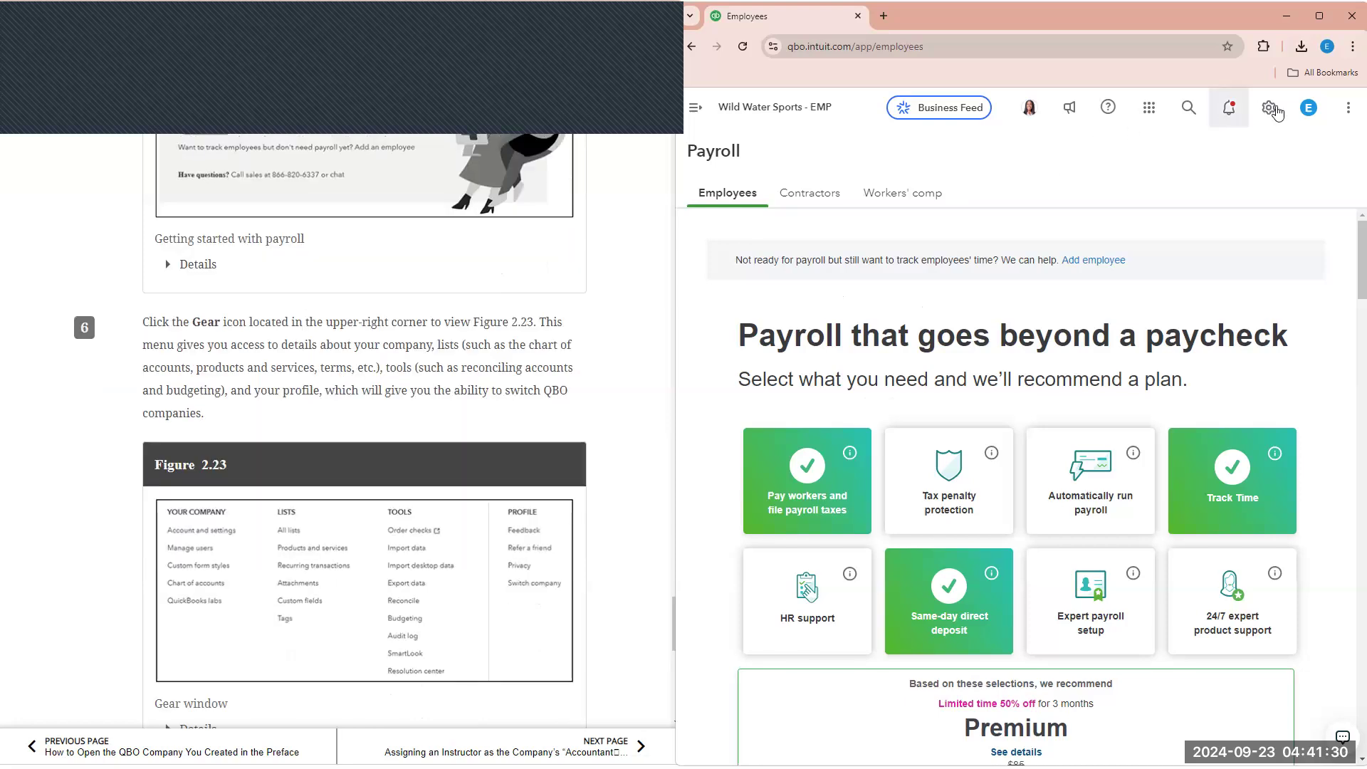
click(1269, 116)
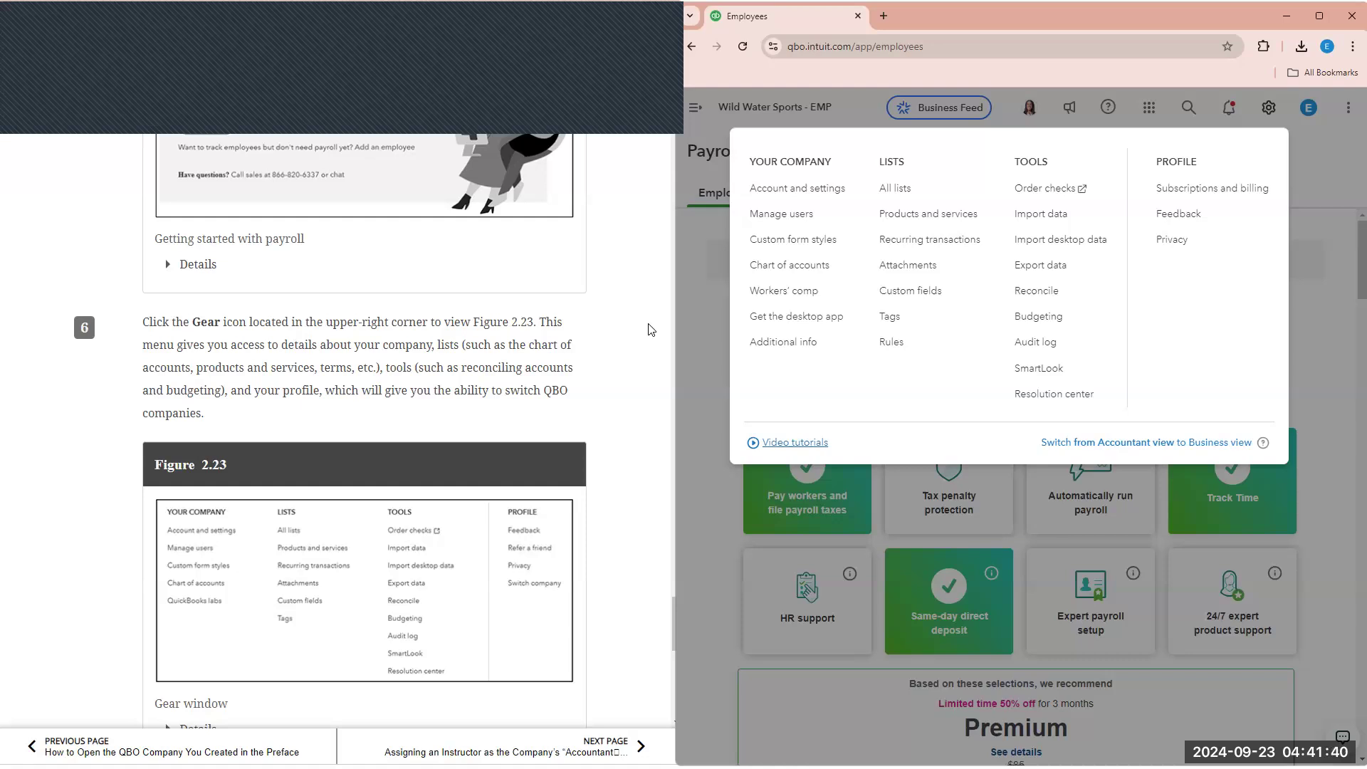
Compare the Gear menu with Figure 2.23, read step 7 on switching companies, and close the menu
scroll(649, 329, down, 3)
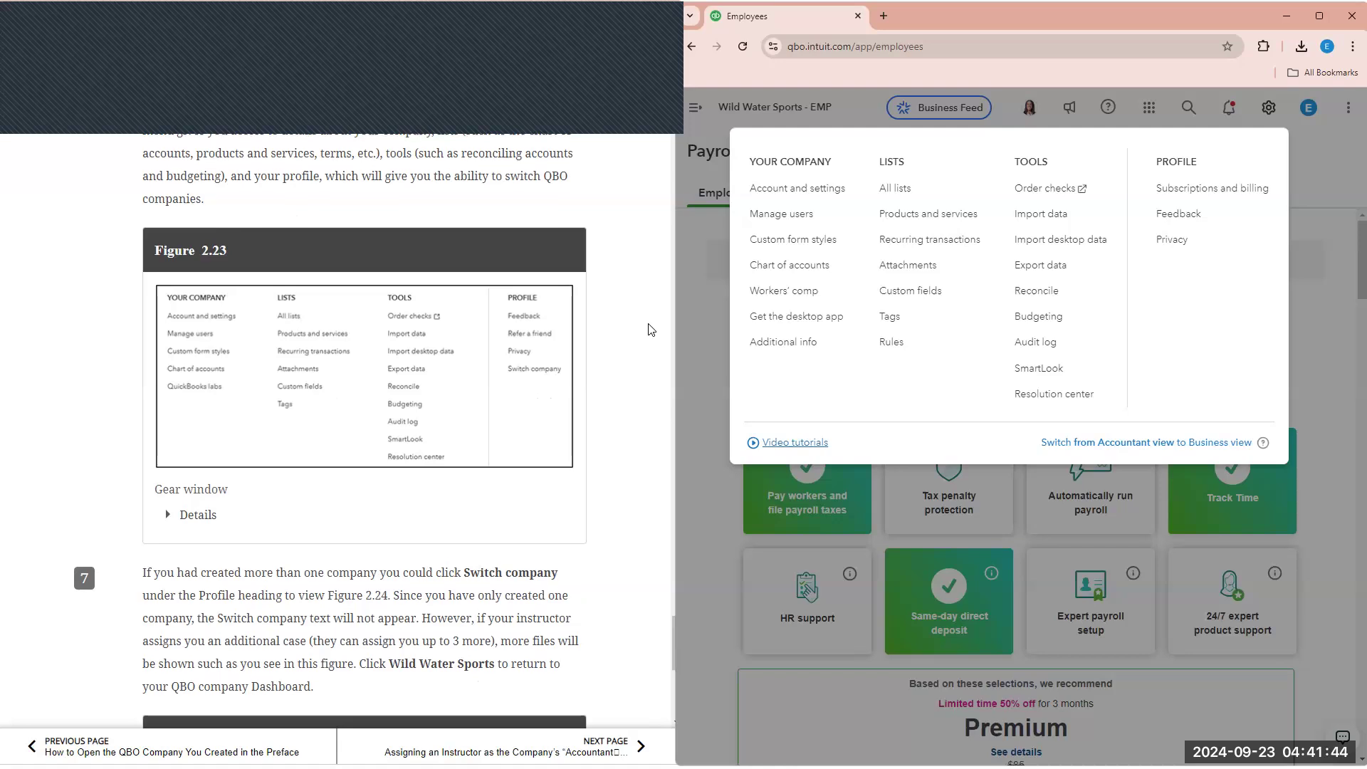
scroll(625, 386, down, 1)
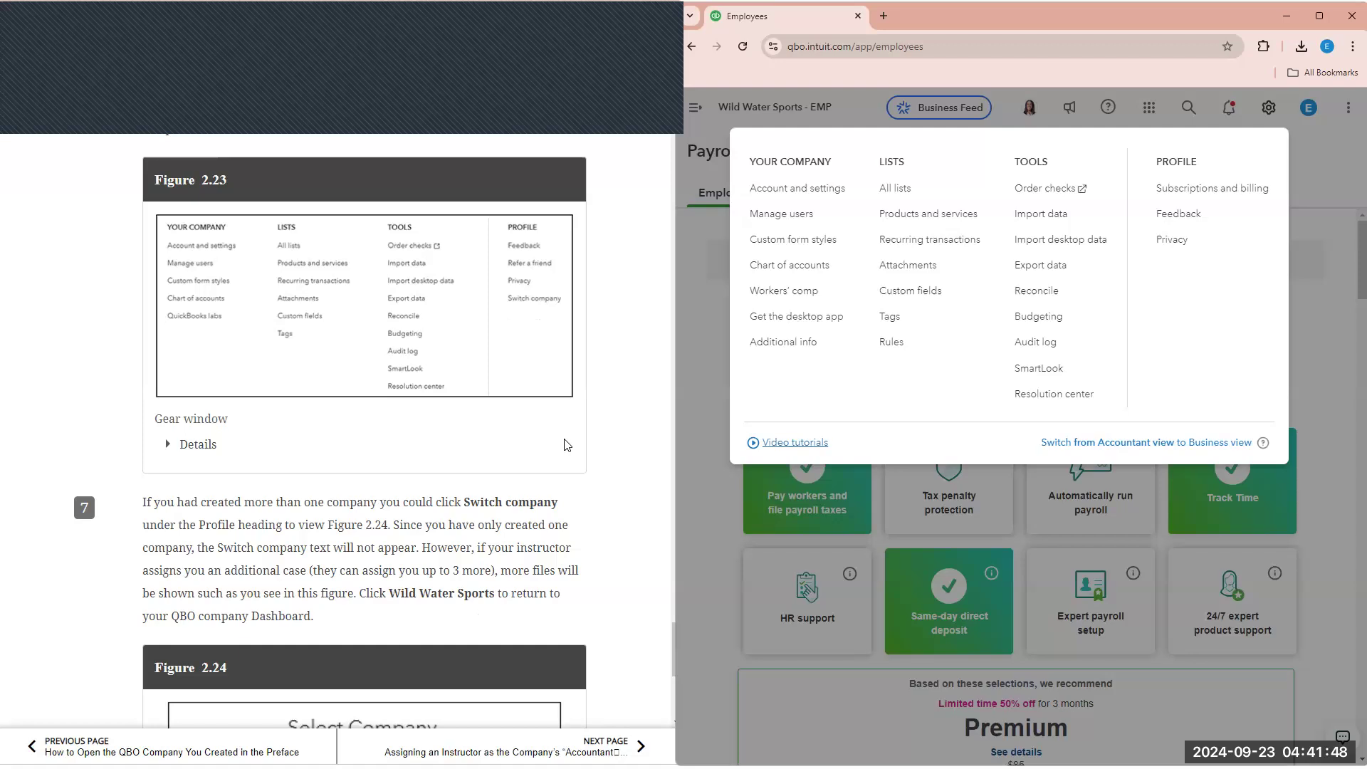
scroll(577, 449, down, 1)
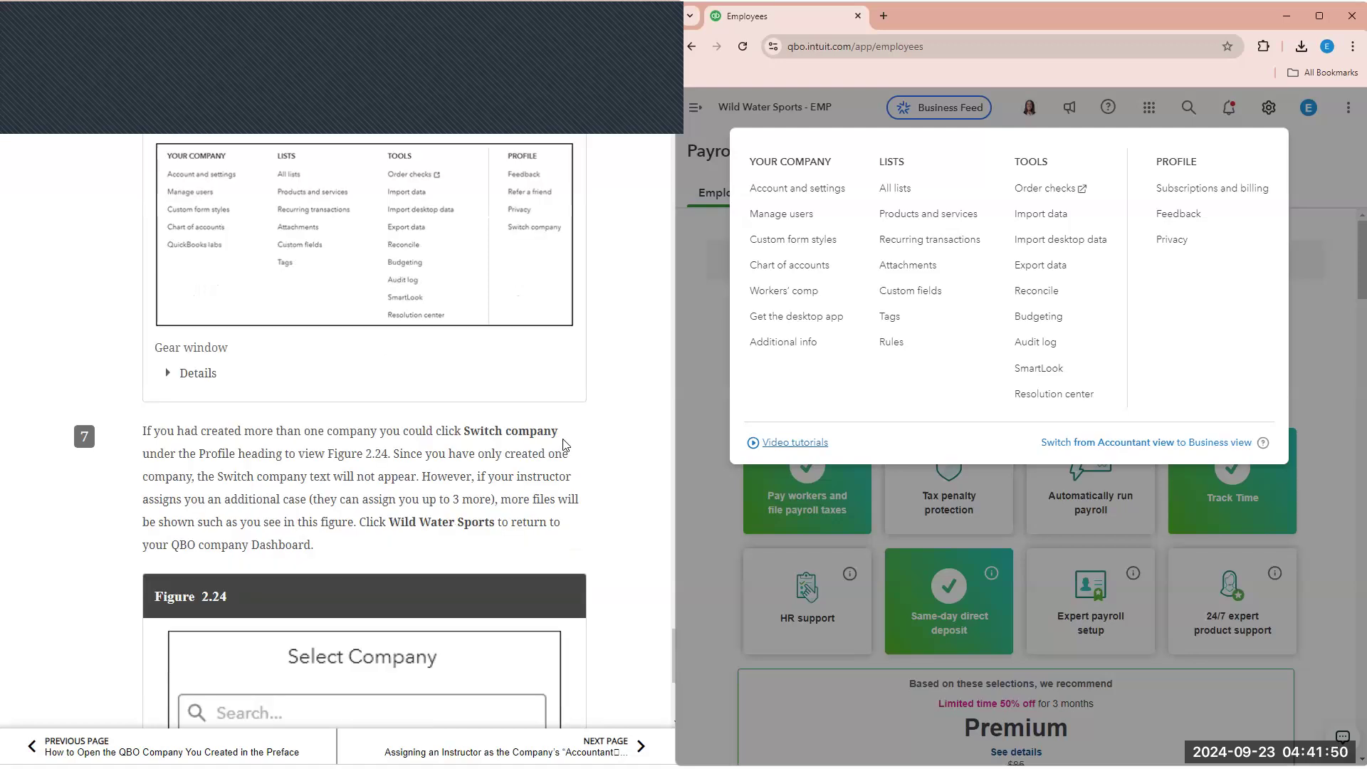
scroll(564, 445, down, 2)
click(830, 108)
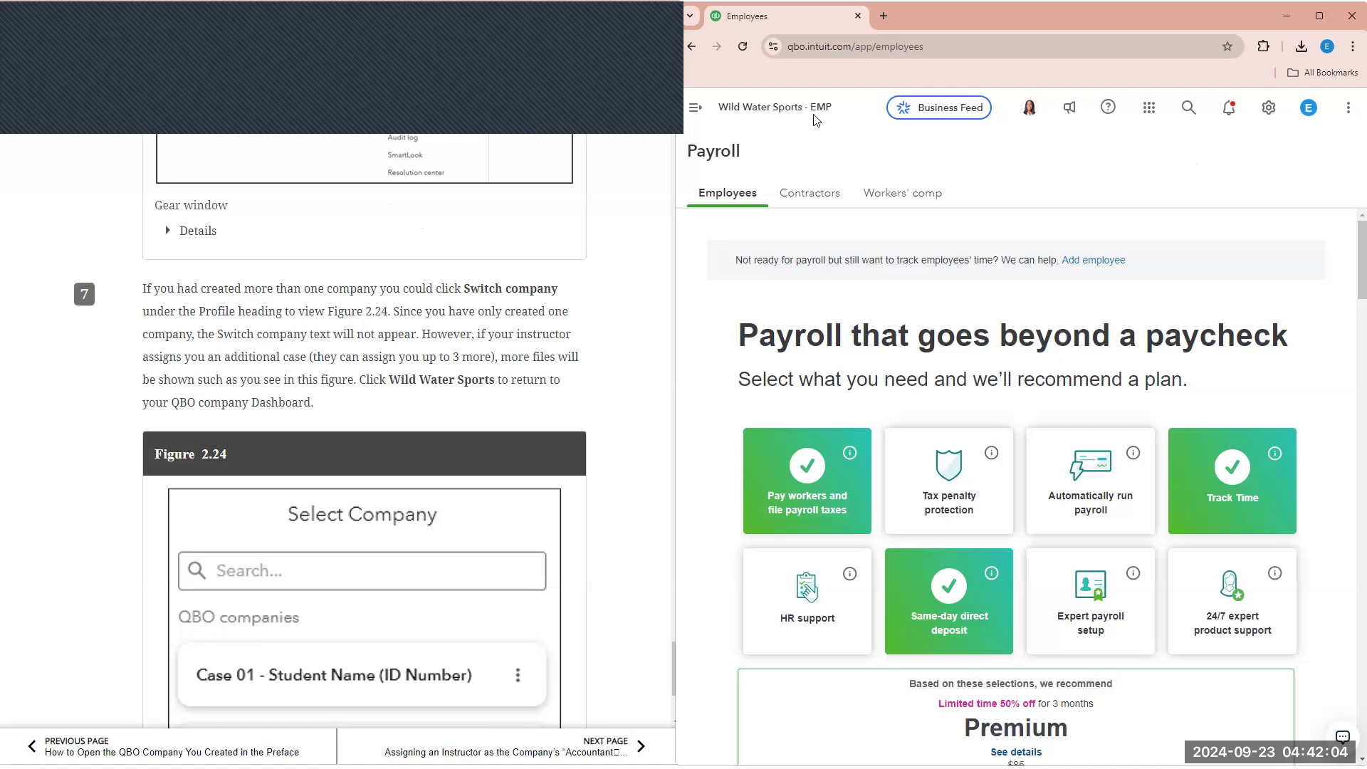
scroll(640, 257, down, 3)
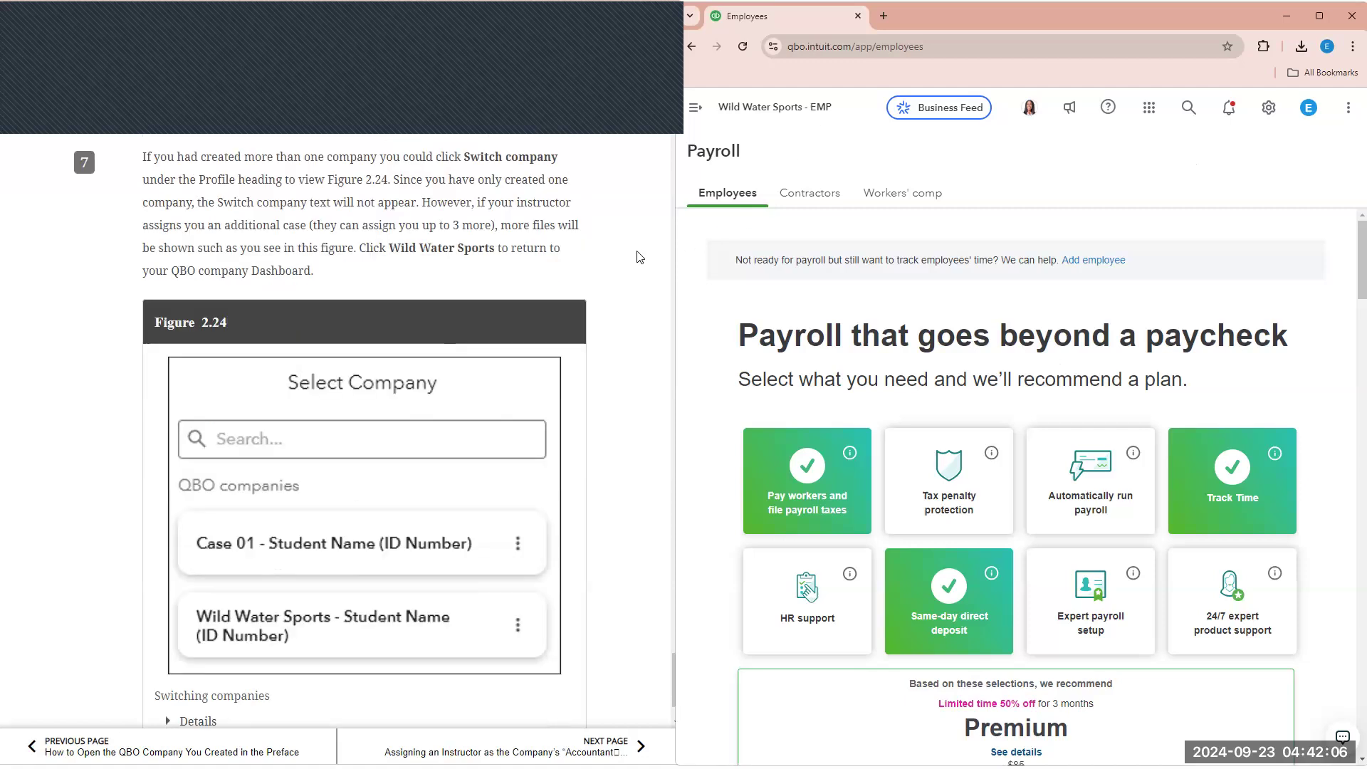
Go to the textbook section on assigning an instructor as the company's accountant and read through Figure 2.25
click(606, 746)
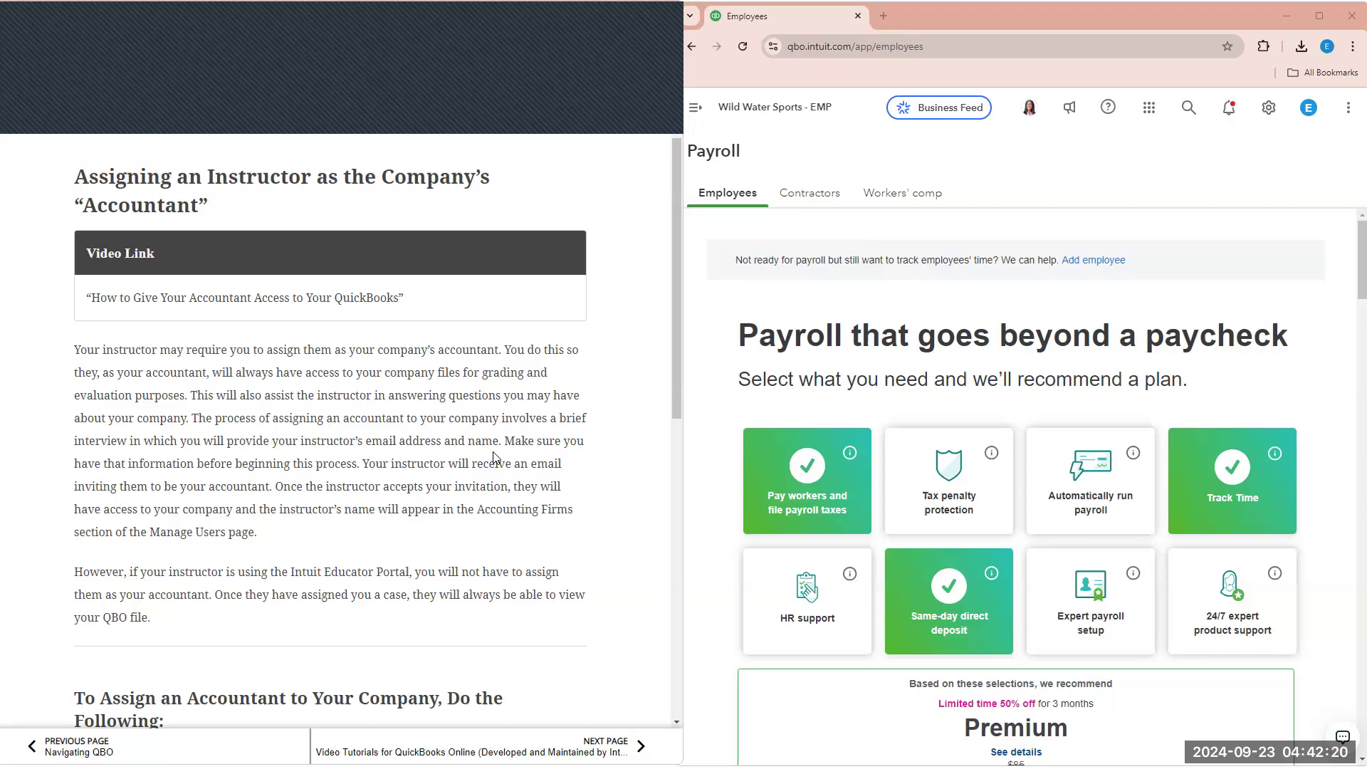
scroll(495, 457, down, 1)
scroll(496, 458, down, 1)
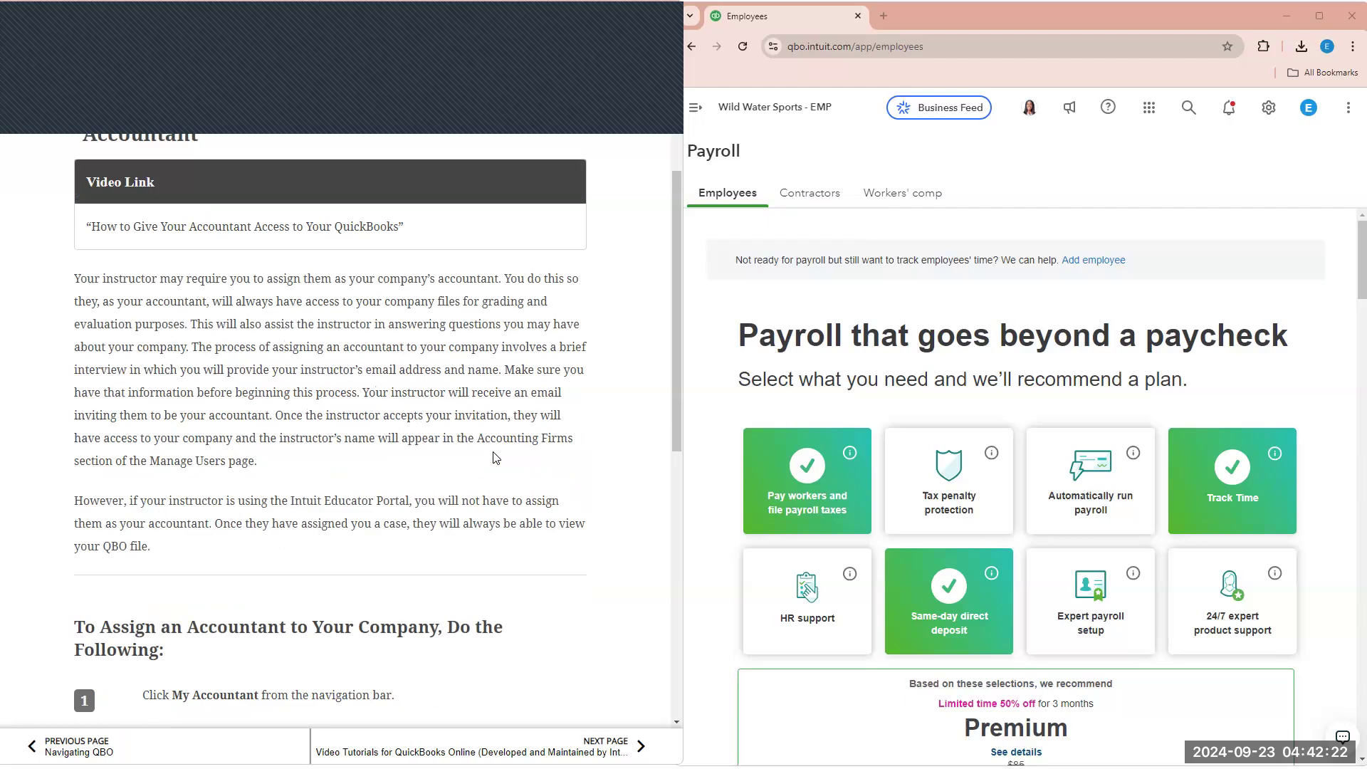
scroll(539, 408, down, 1)
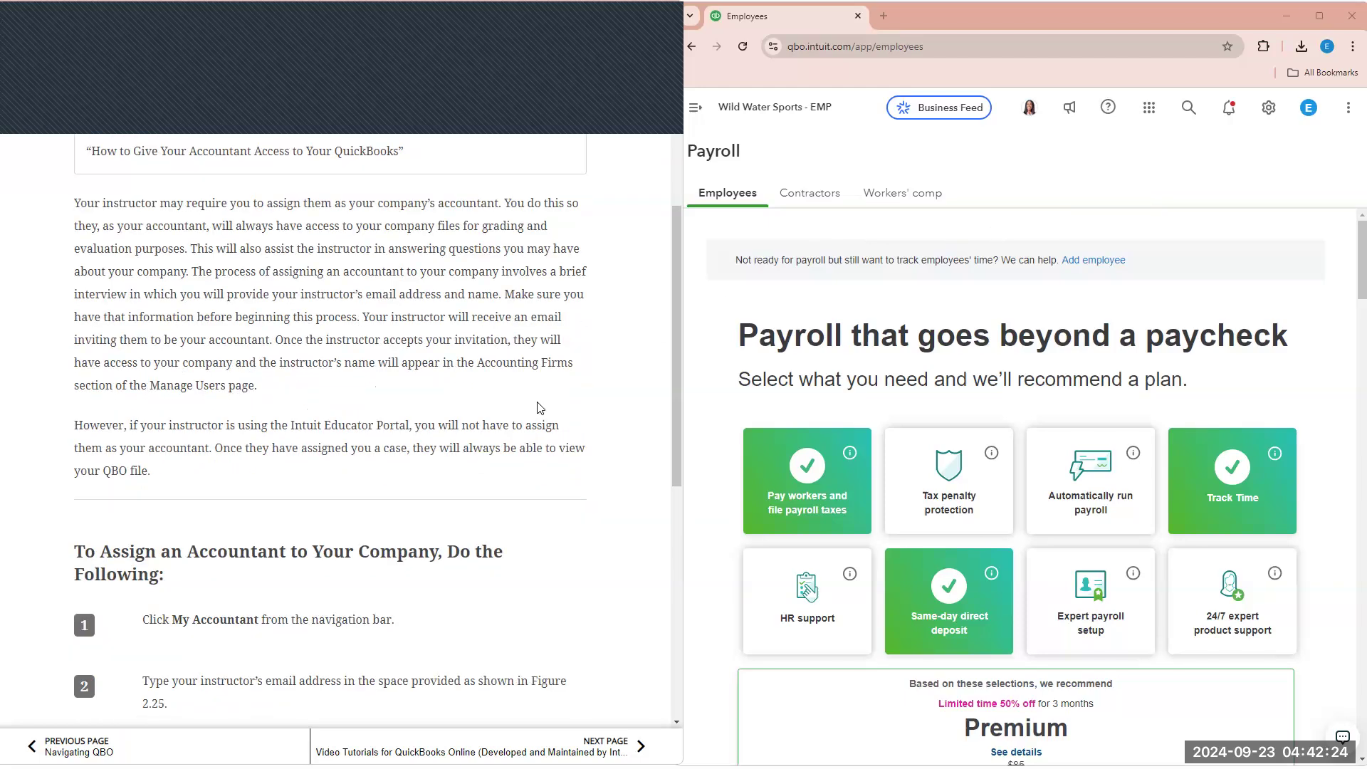
scroll(540, 408, down, 1)
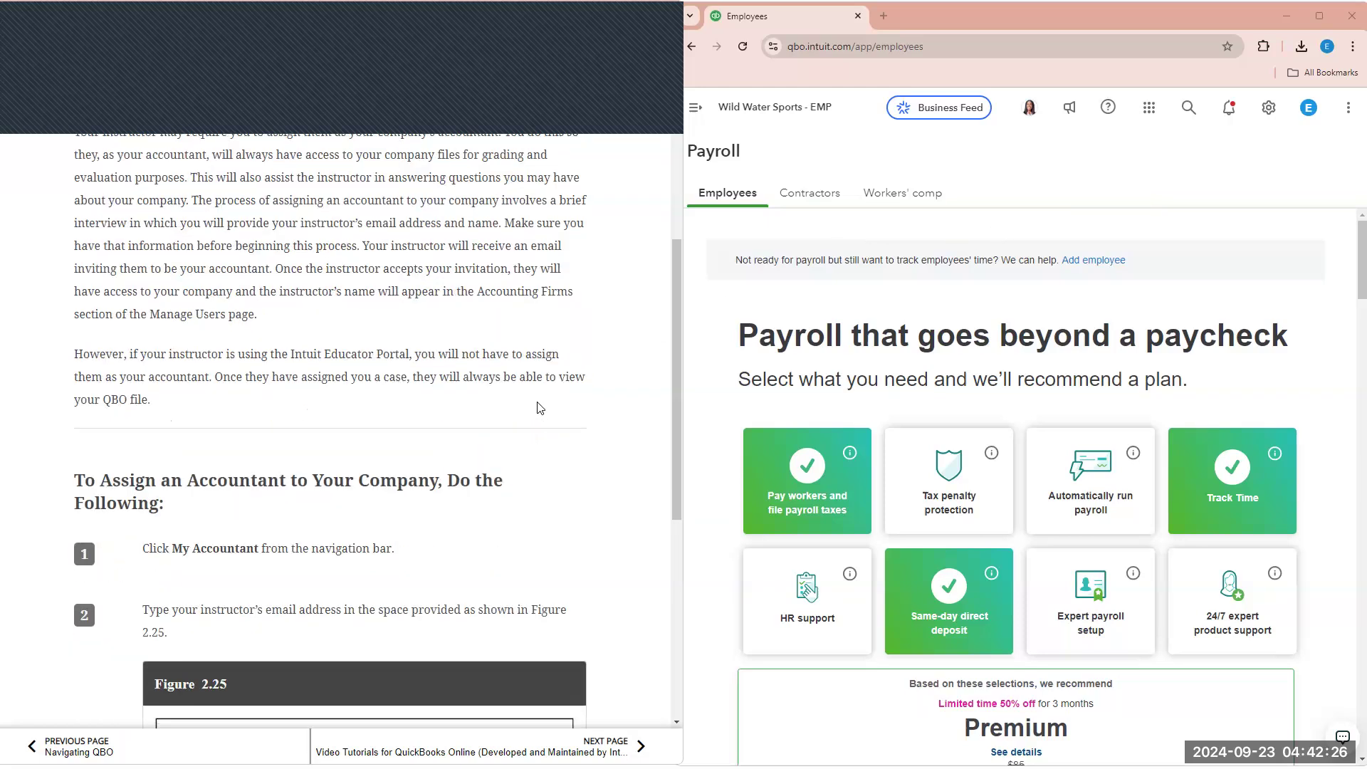
scroll(540, 408, down, 4)
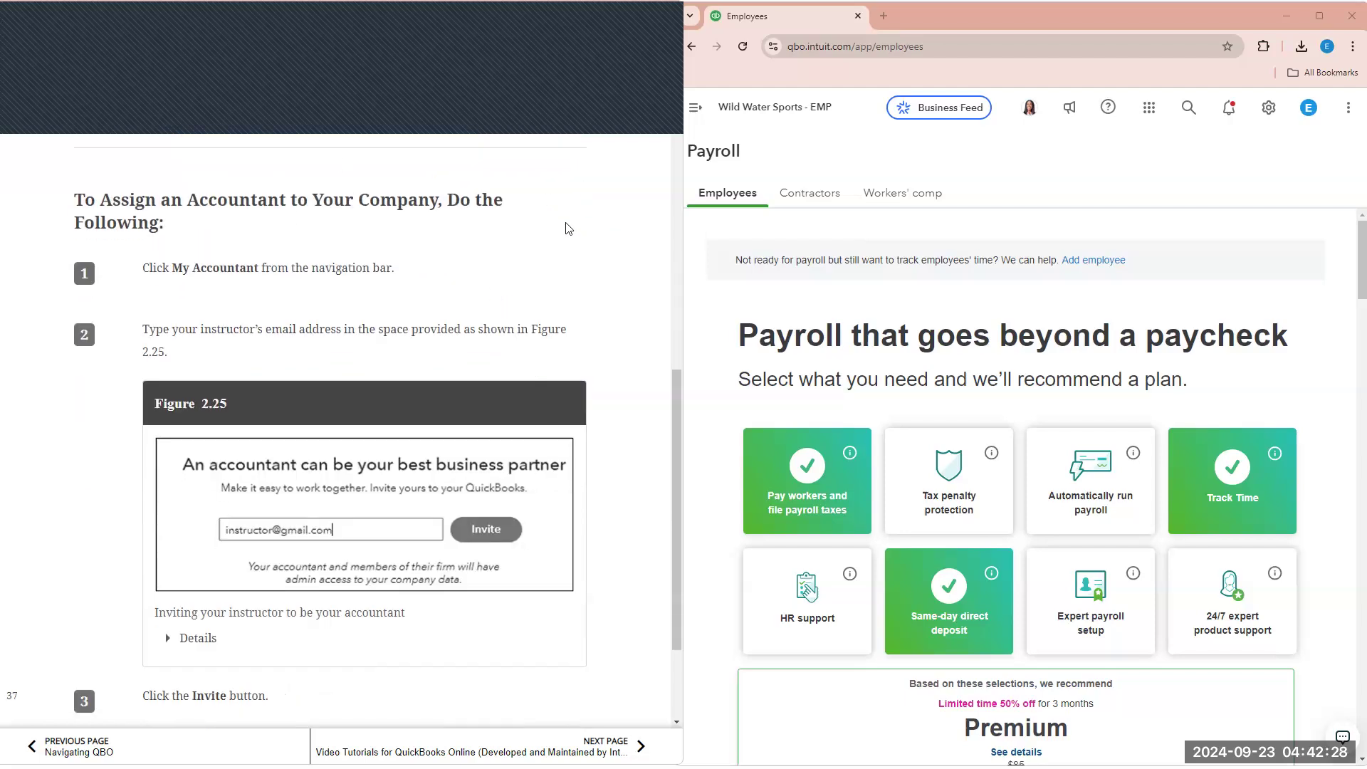
Open the My accountant page in QuickBooks Online and collapse the navigation bar
click(1270, 109)
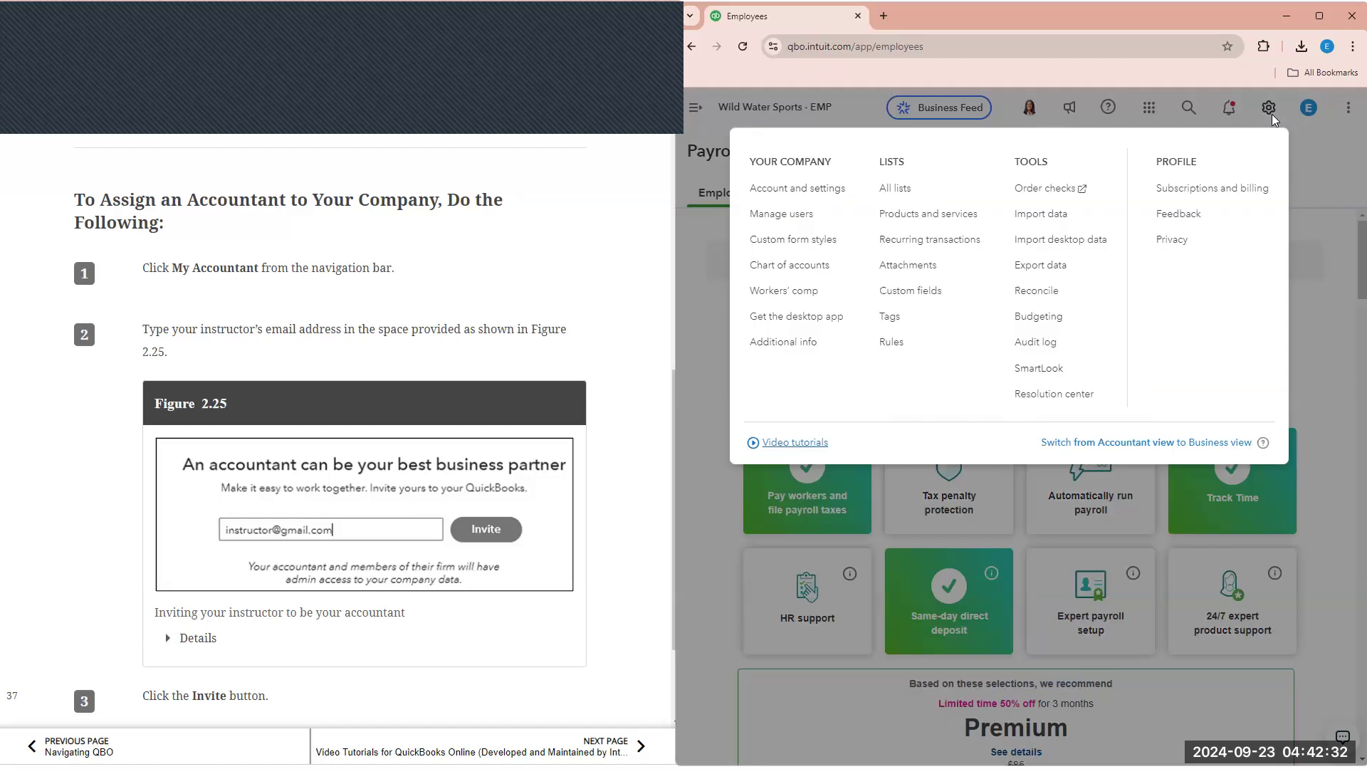
click(696, 108)
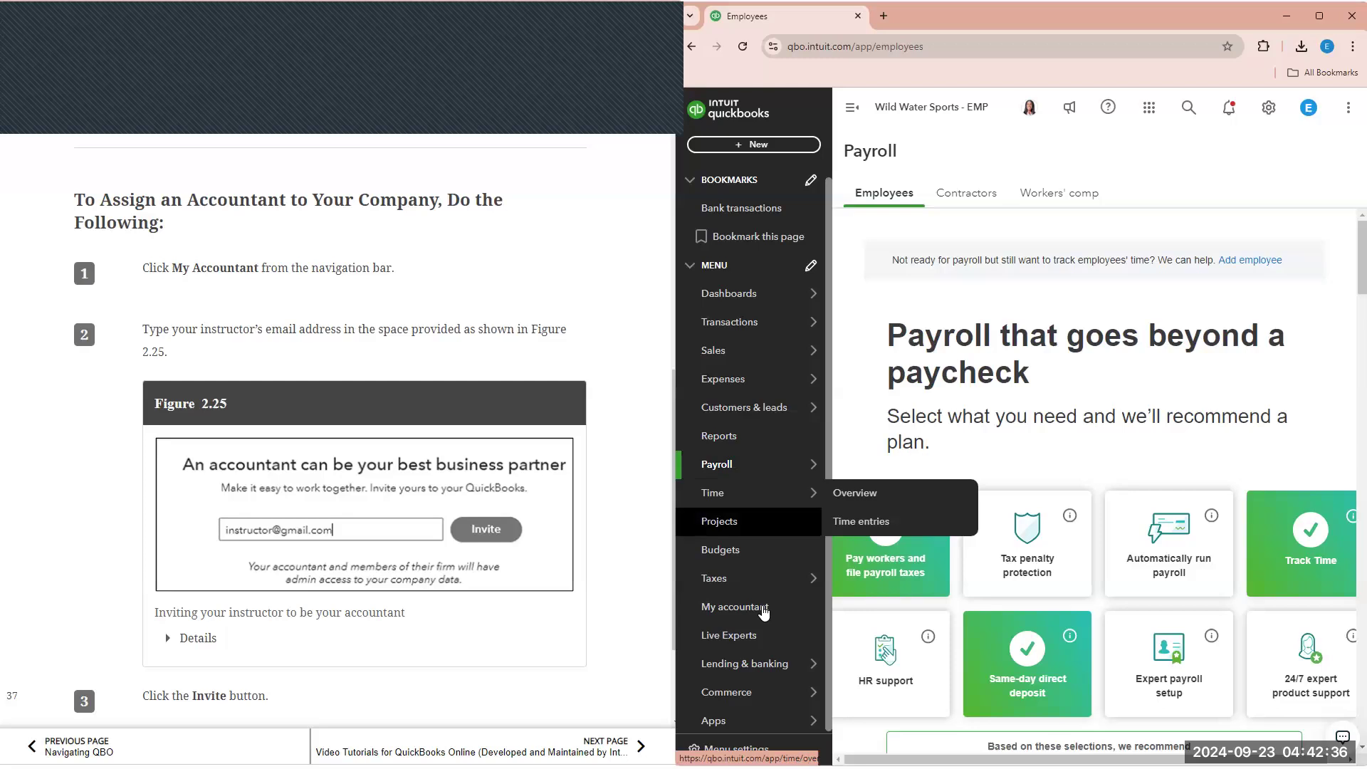
click(764, 610)
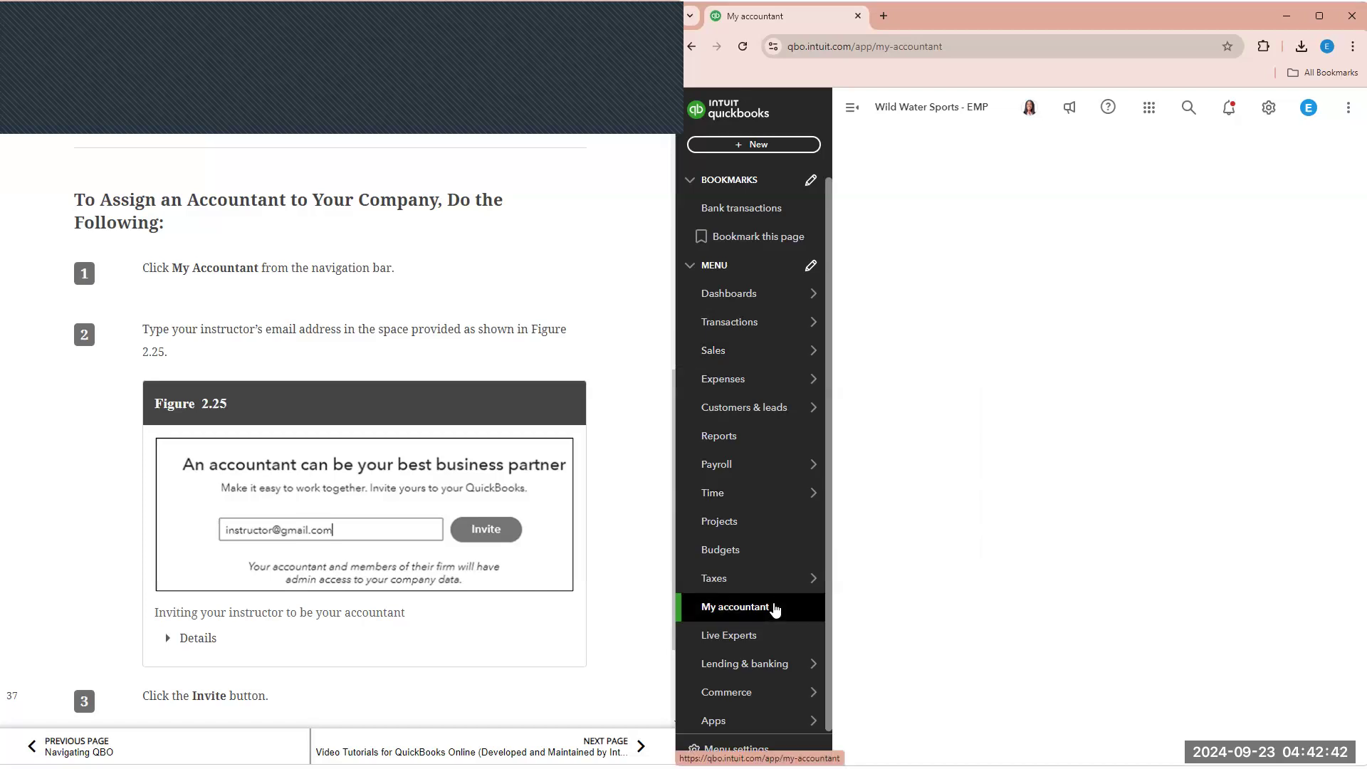
click(847, 116)
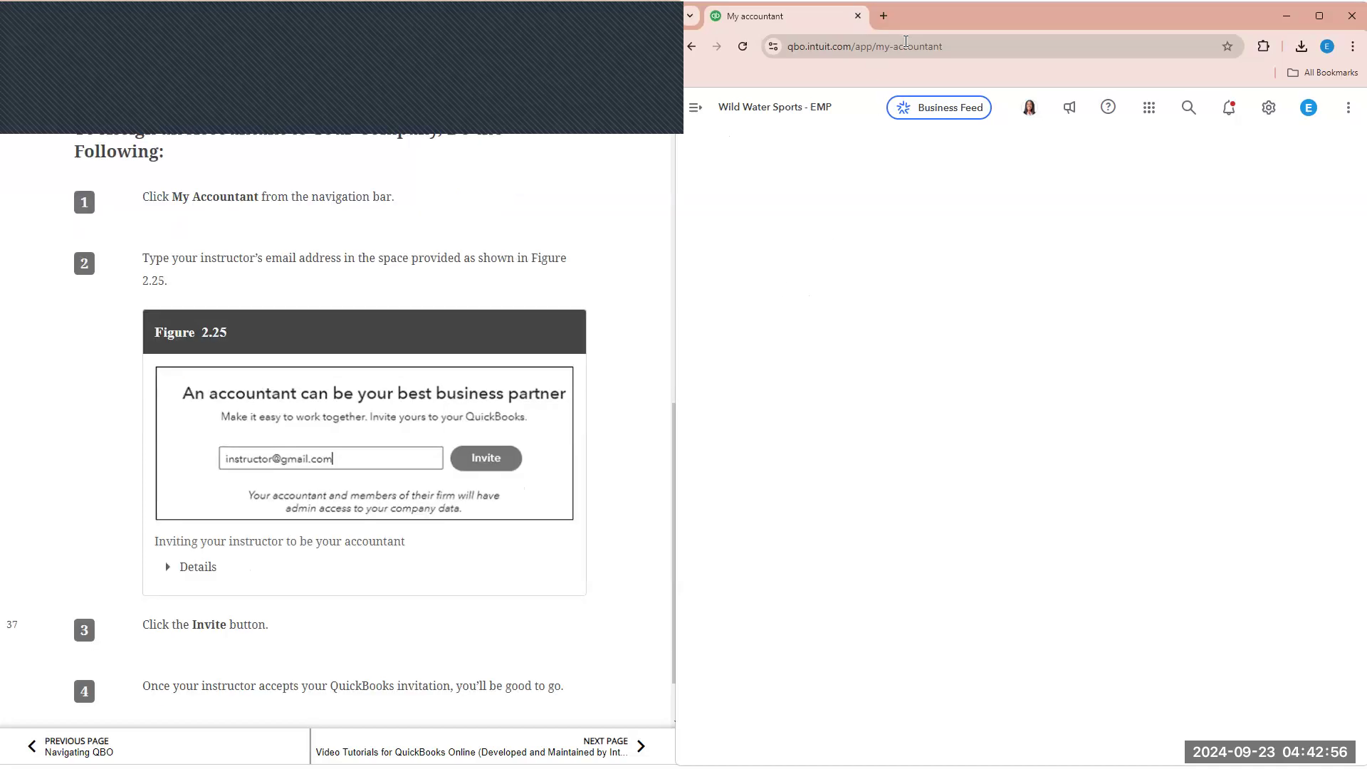
Reload the My accountant page twice from its web address
click(904, 41)
key(Return)
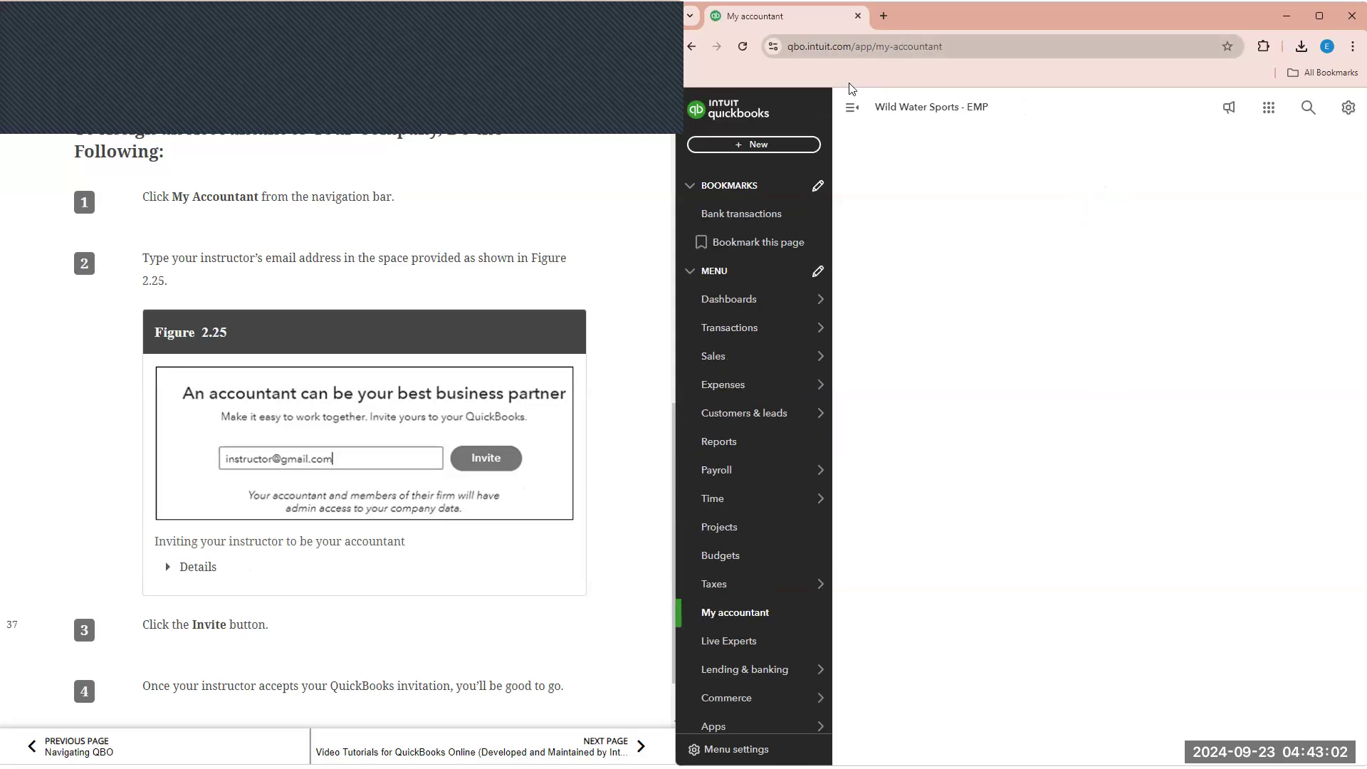
mouse_move(817, 302)
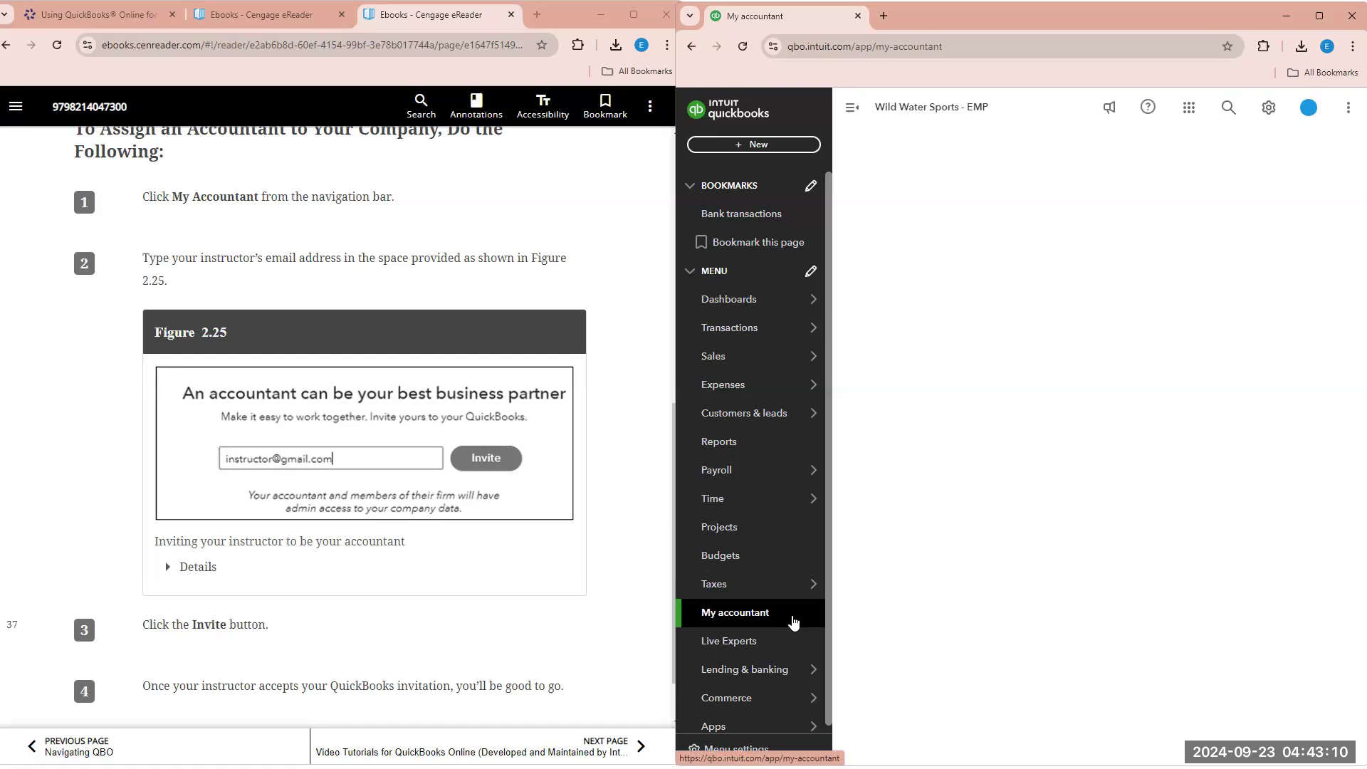
click(1000, 44)
key(Return)
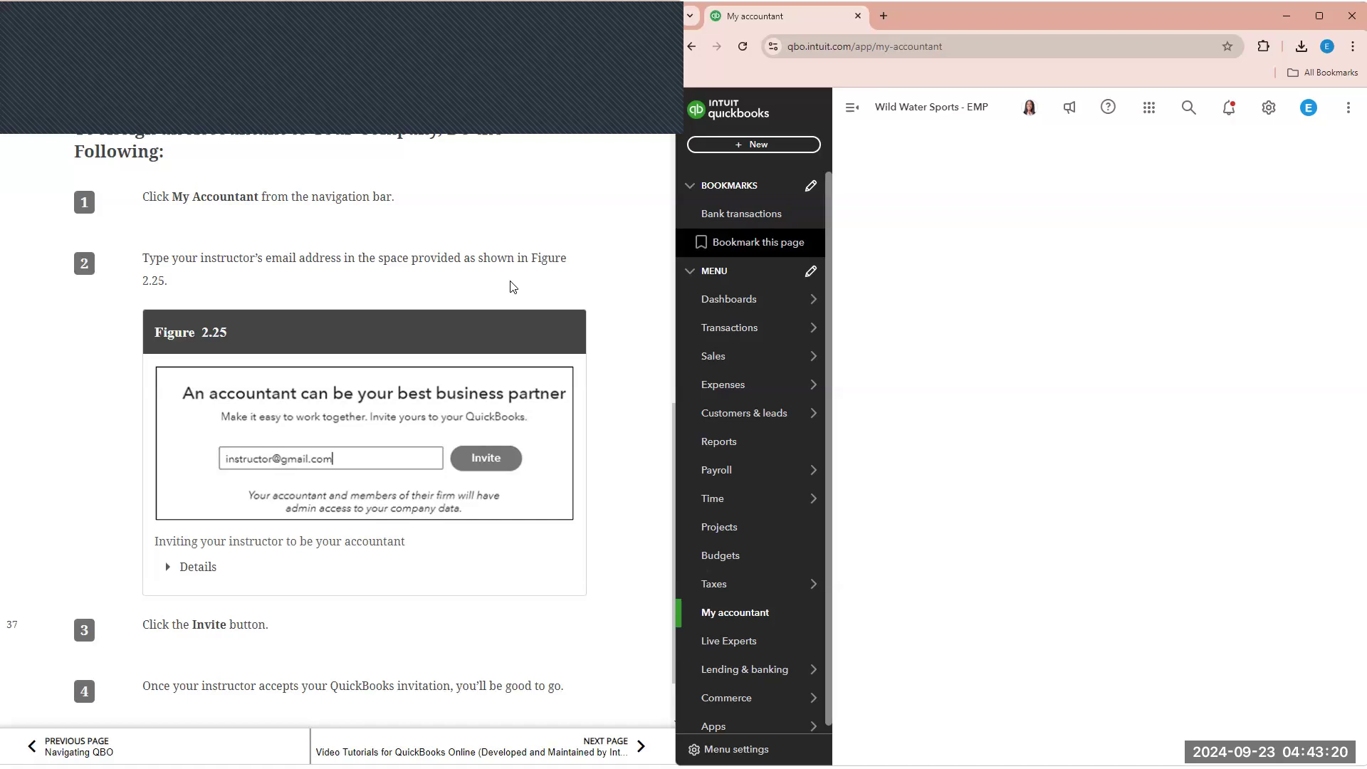
Expand the details under Figure 2.25, read them with steps 3 and 4, and try the My accountant page again
scroll(341, 430, down, 1)
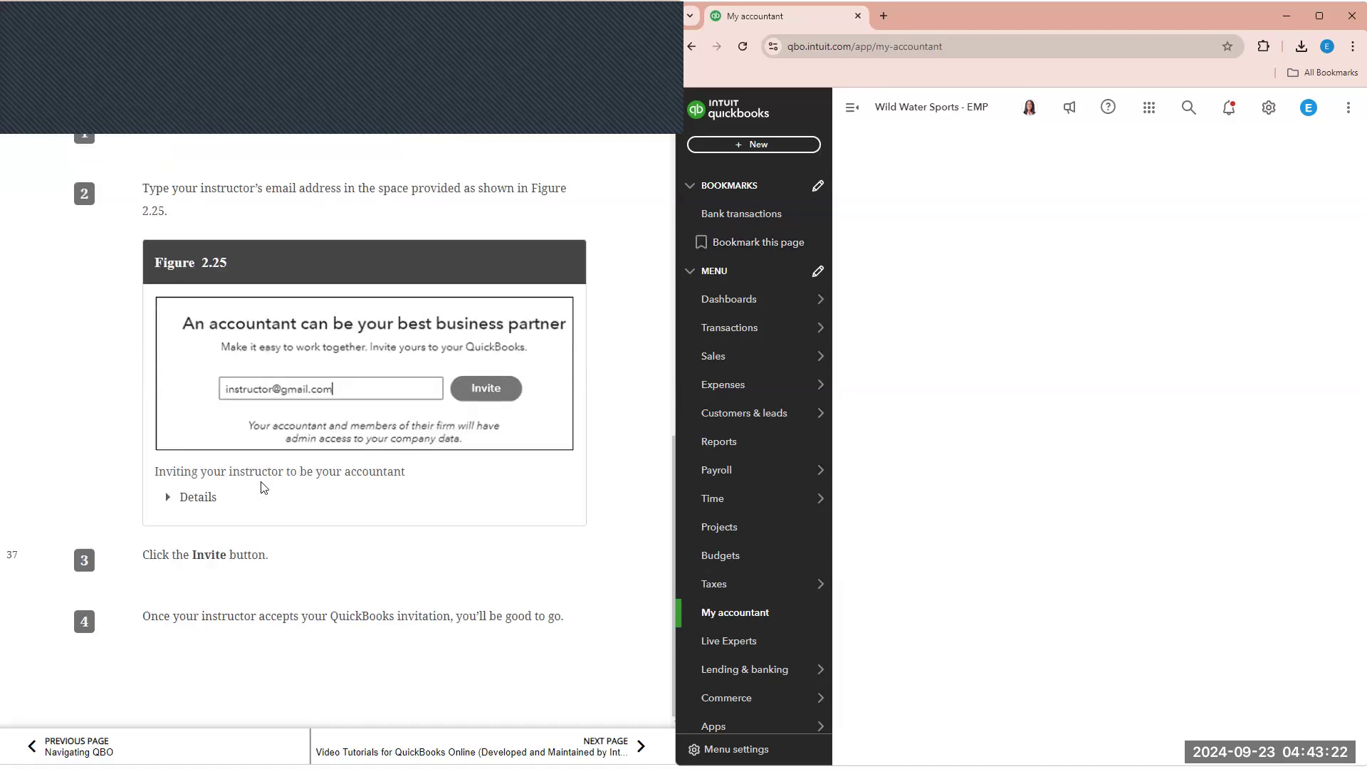
click(198, 497)
scroll(279, 404, down, 2)
scroll(279, 403, down, 1)
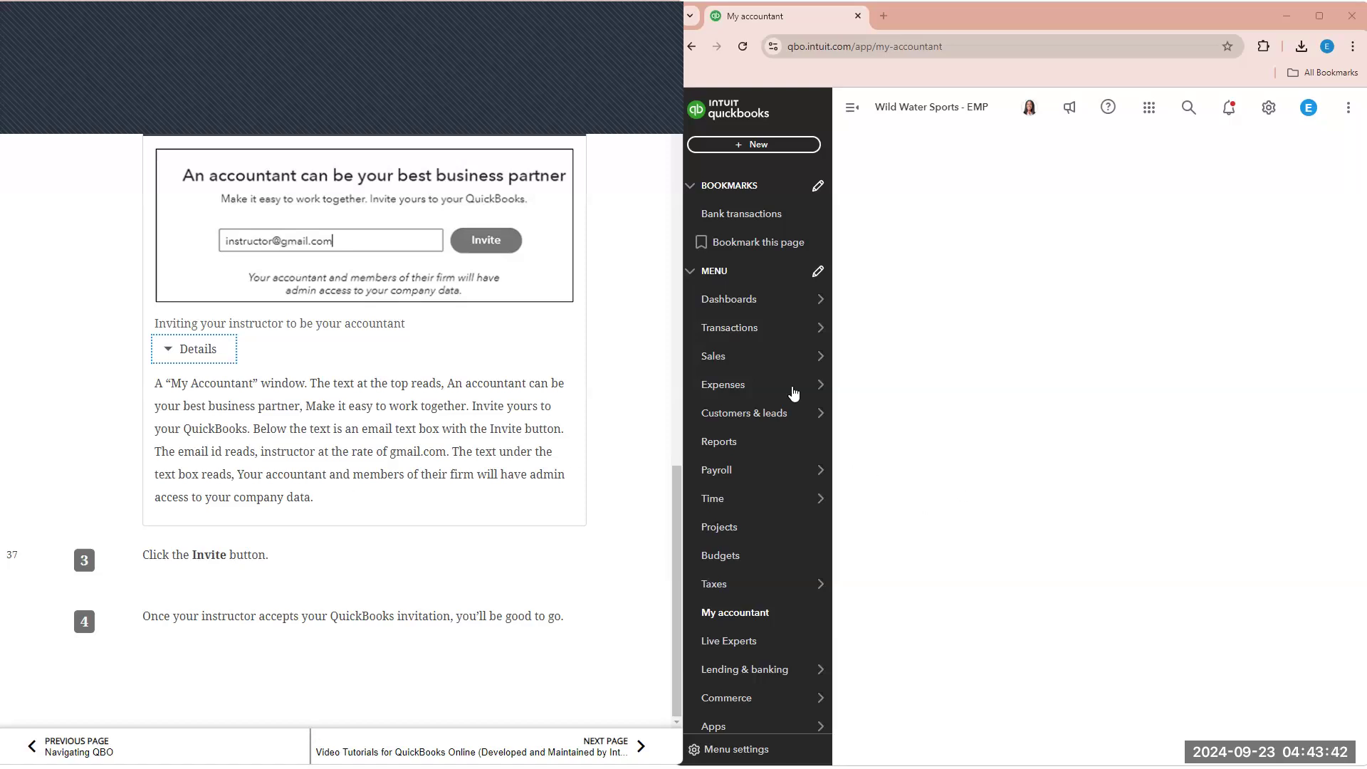
click(760, 623)
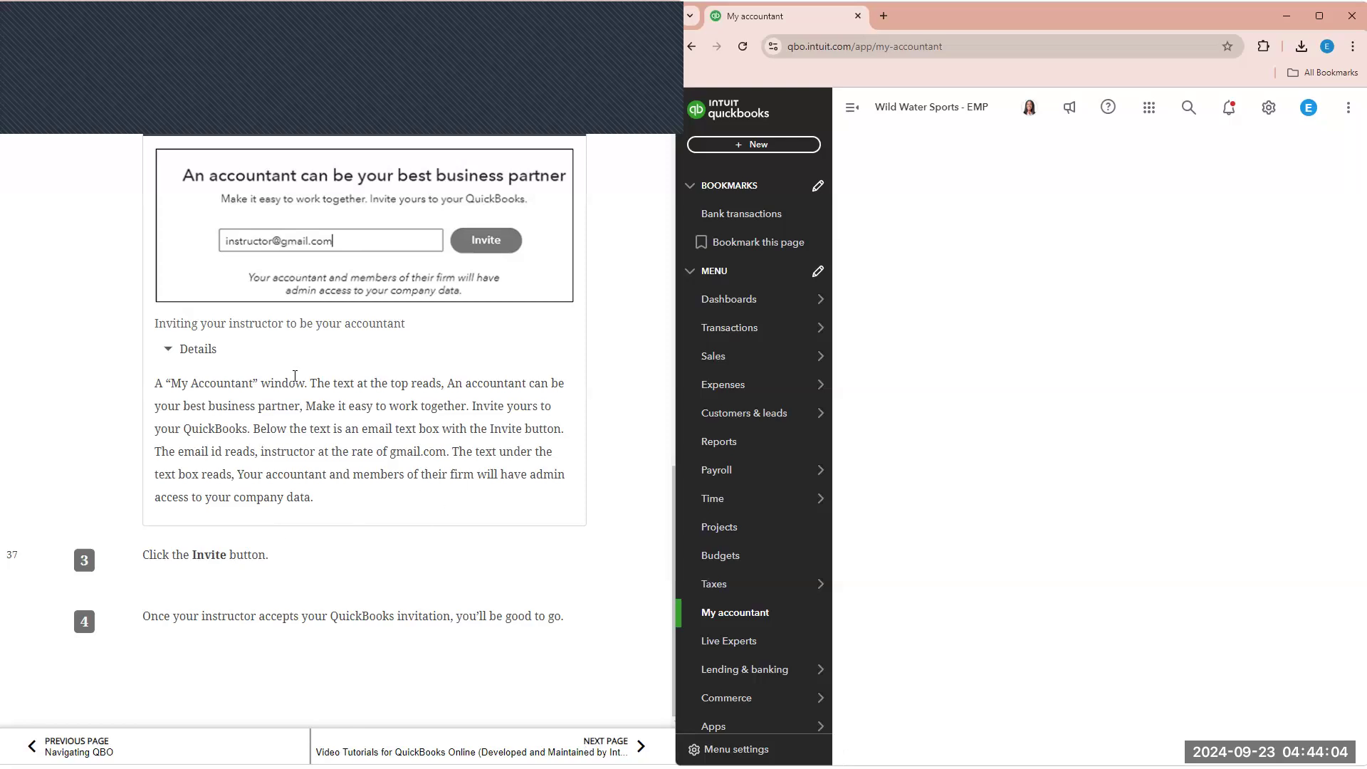
scroll(272, 288, up, 1)
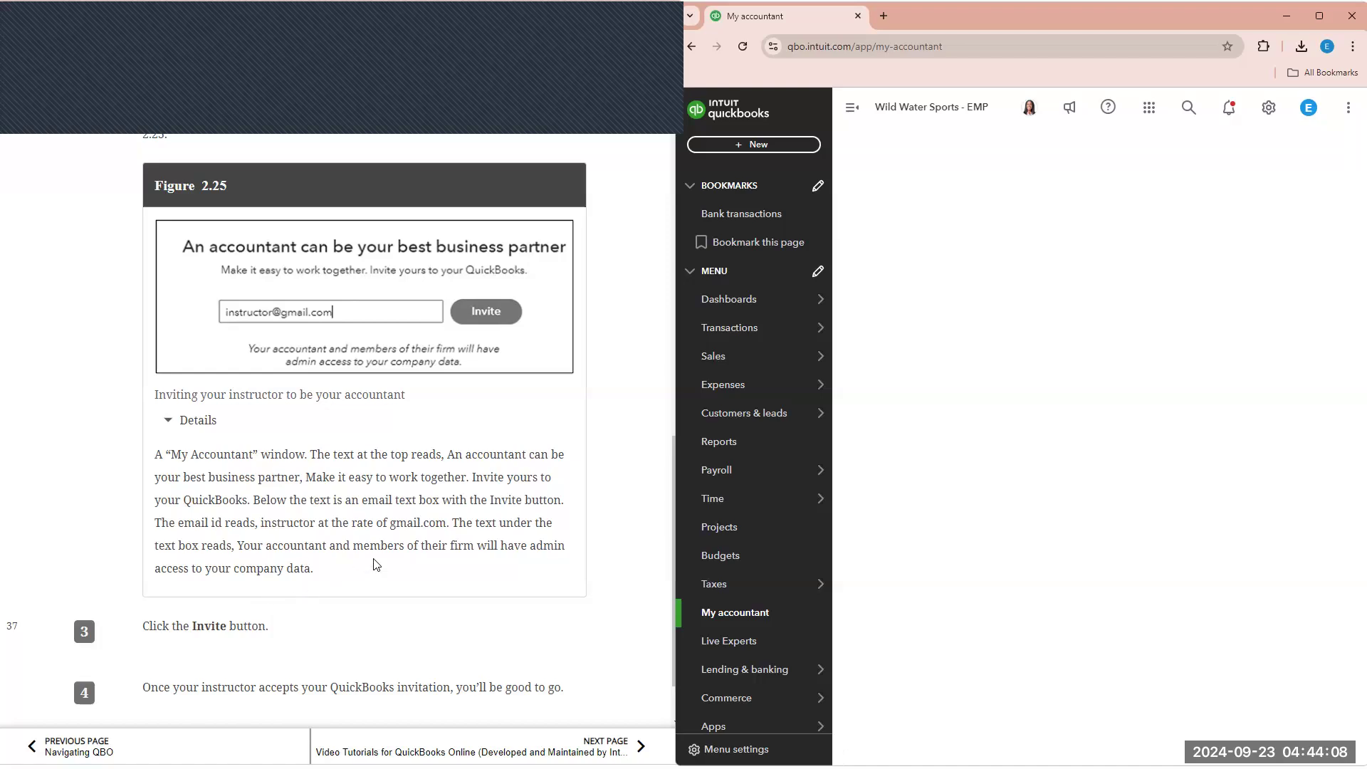
Go to the textbook's Video Tutorials for QuickBooks Online section and open the linked Intuit video tutorials page
click(609, 740)
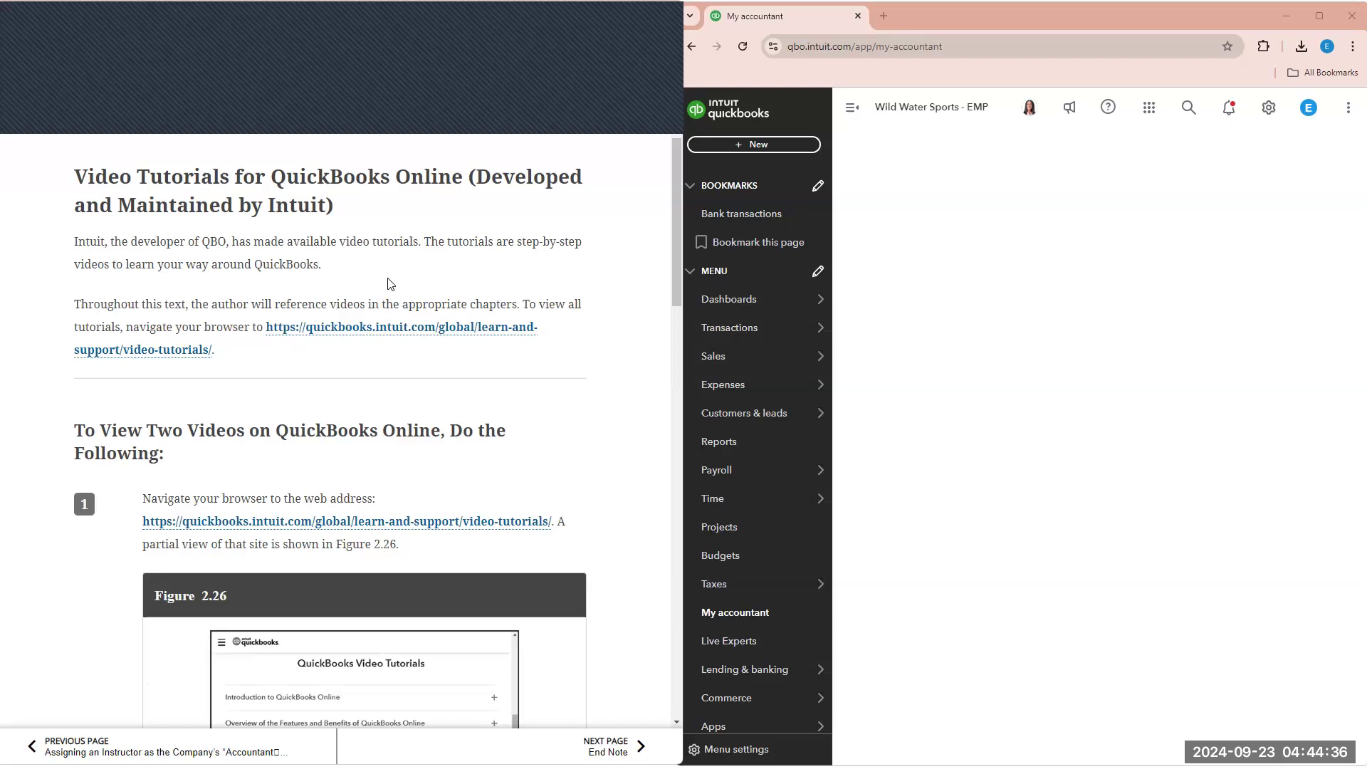
click(410, 333)
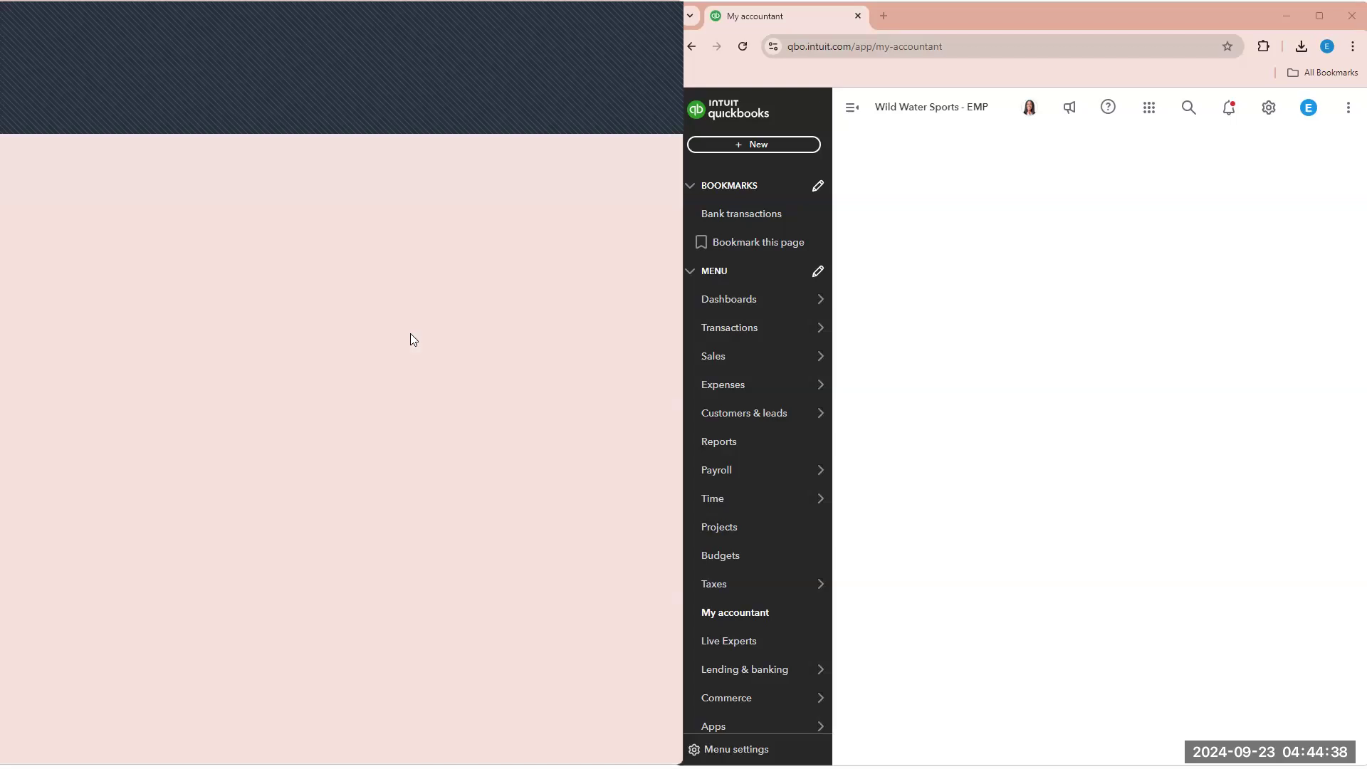
scroll(114, 385, down, 10)
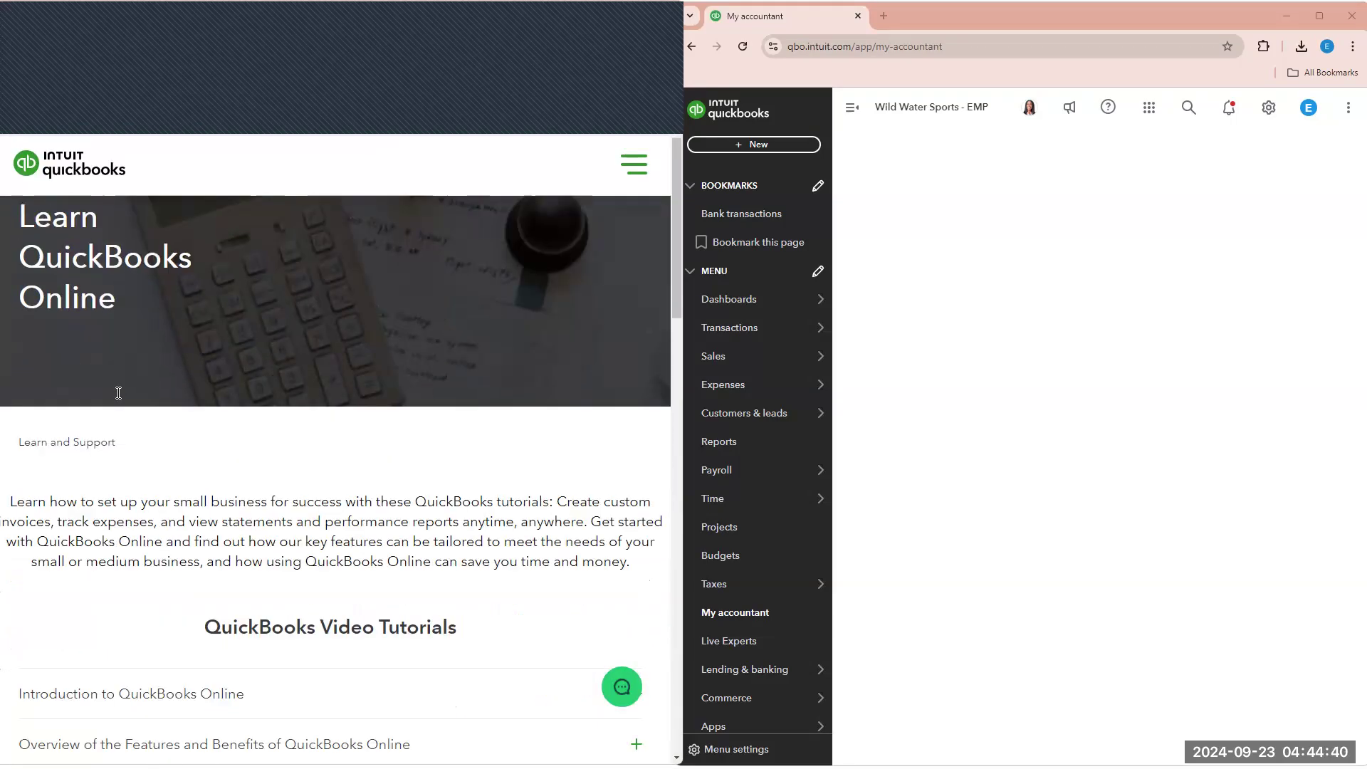
scroll(185, 377, up, 6)
scroll(159, 355, up, 5)
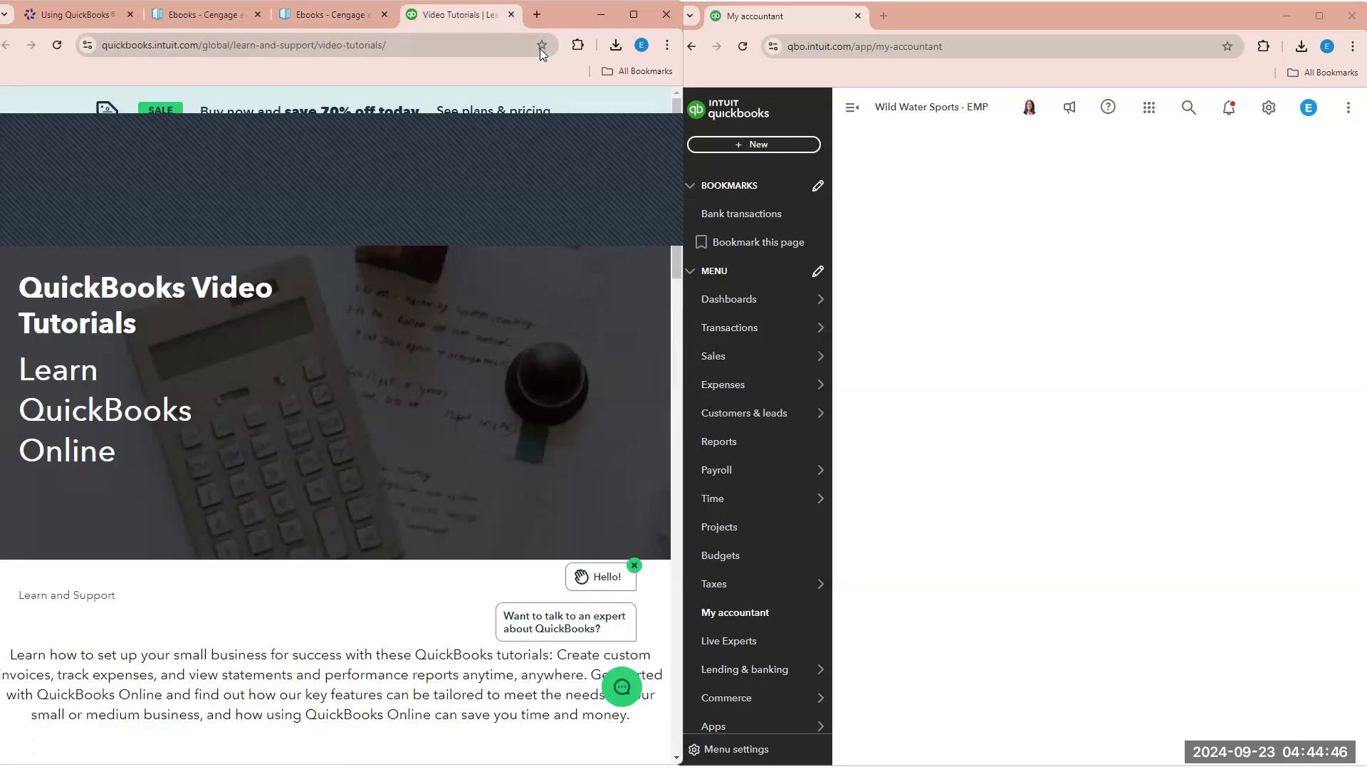
Bookmark the QuickBooks video tutorials page and return to the textbook's Video Tutorials for QuickBooks Online section
click(542, 46)
click(537, 80)
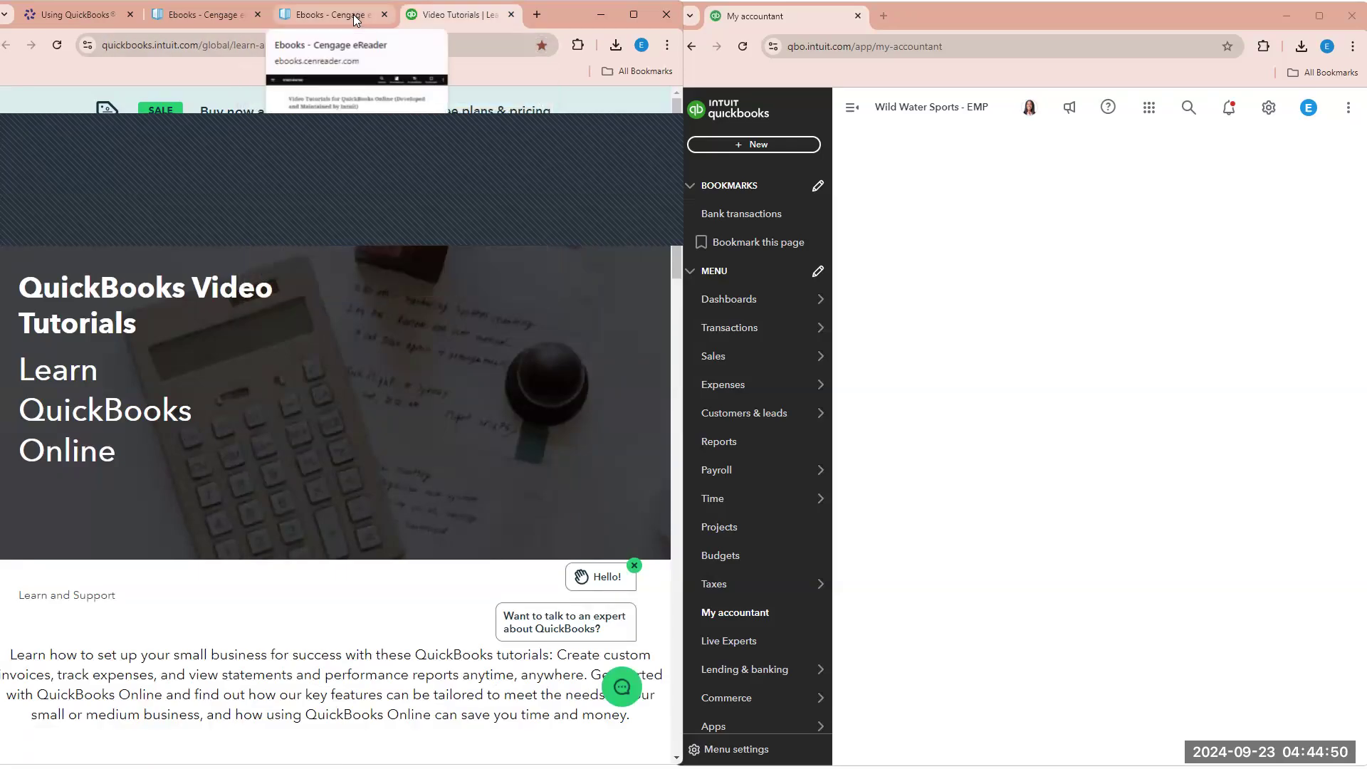
click(356, 20)
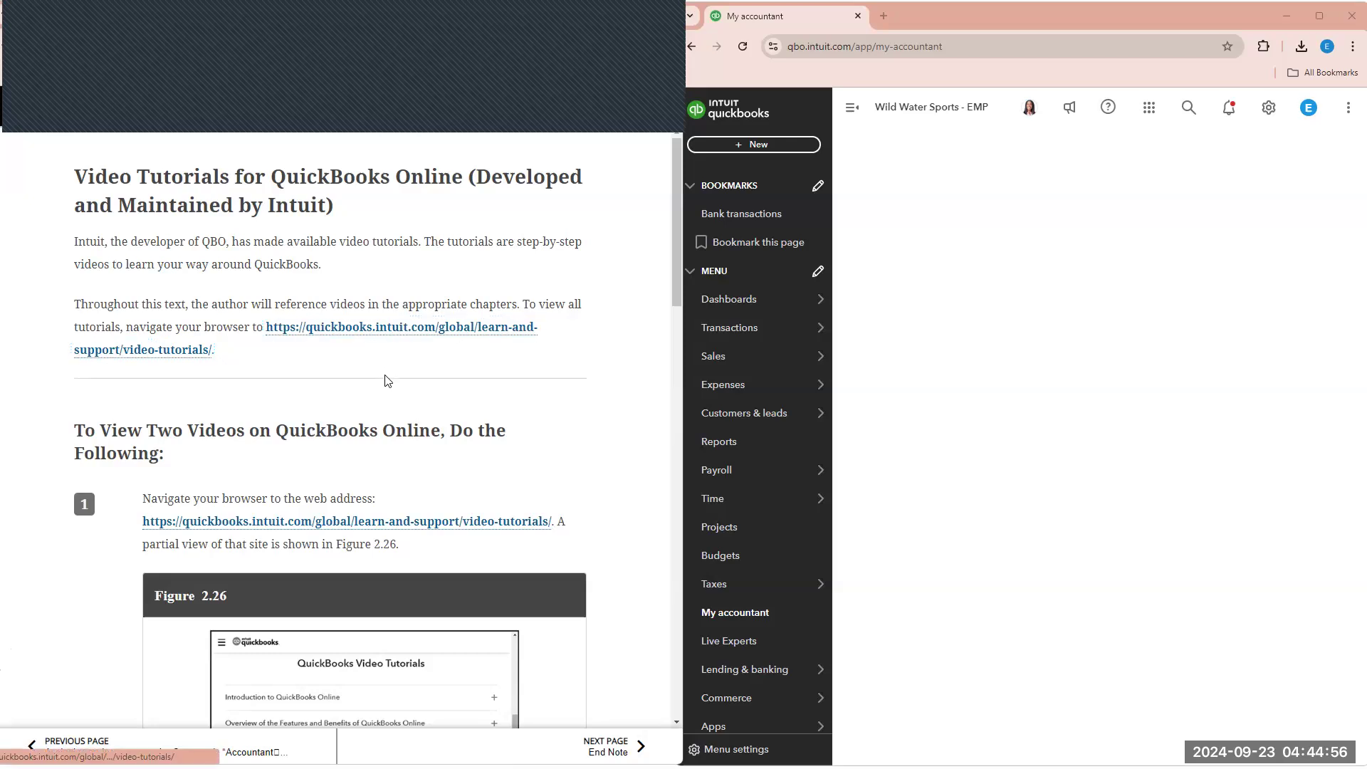
Read steps 1 and 2 of the textbook's video viewing instructions, including Figures 2.26 and 2.27 and the Figure 2.26 details
scroll(384, 378, down, 3)
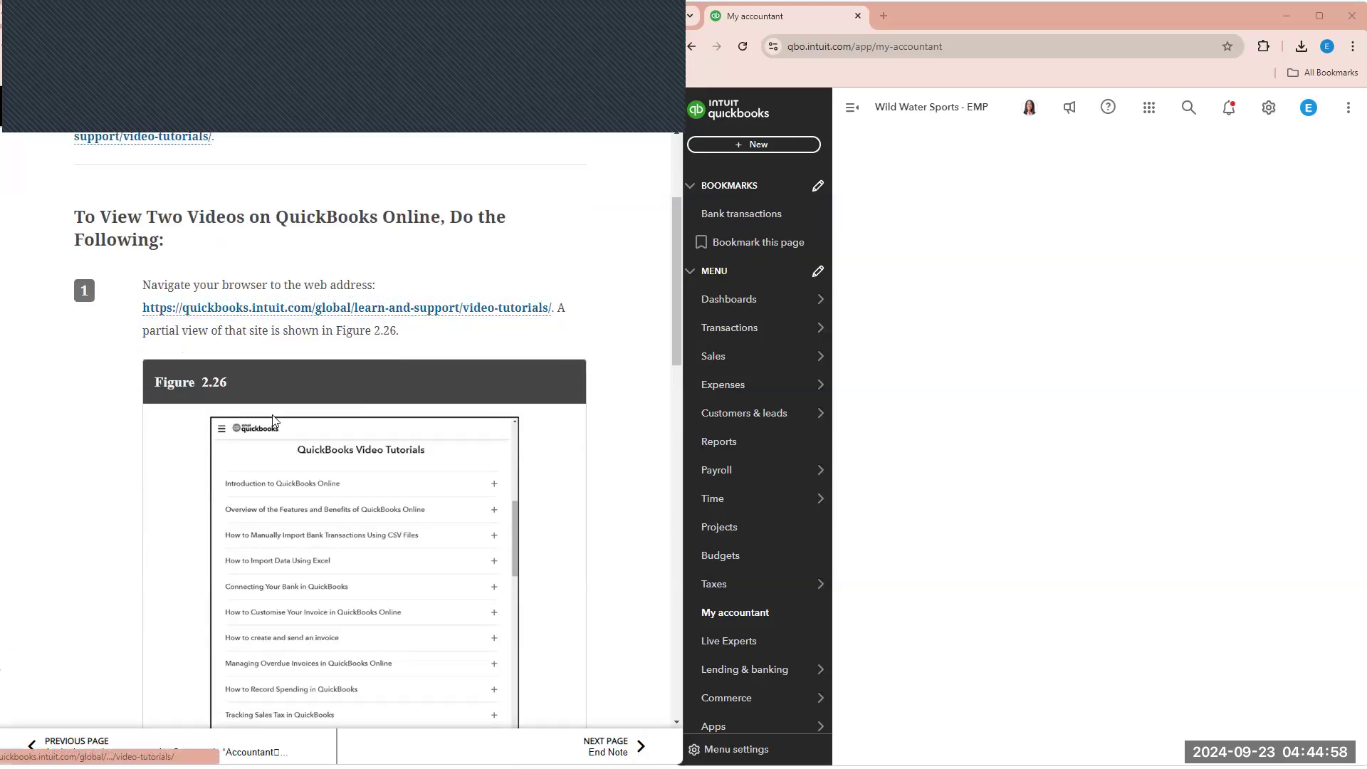
scroll(321, 317, down, 2)
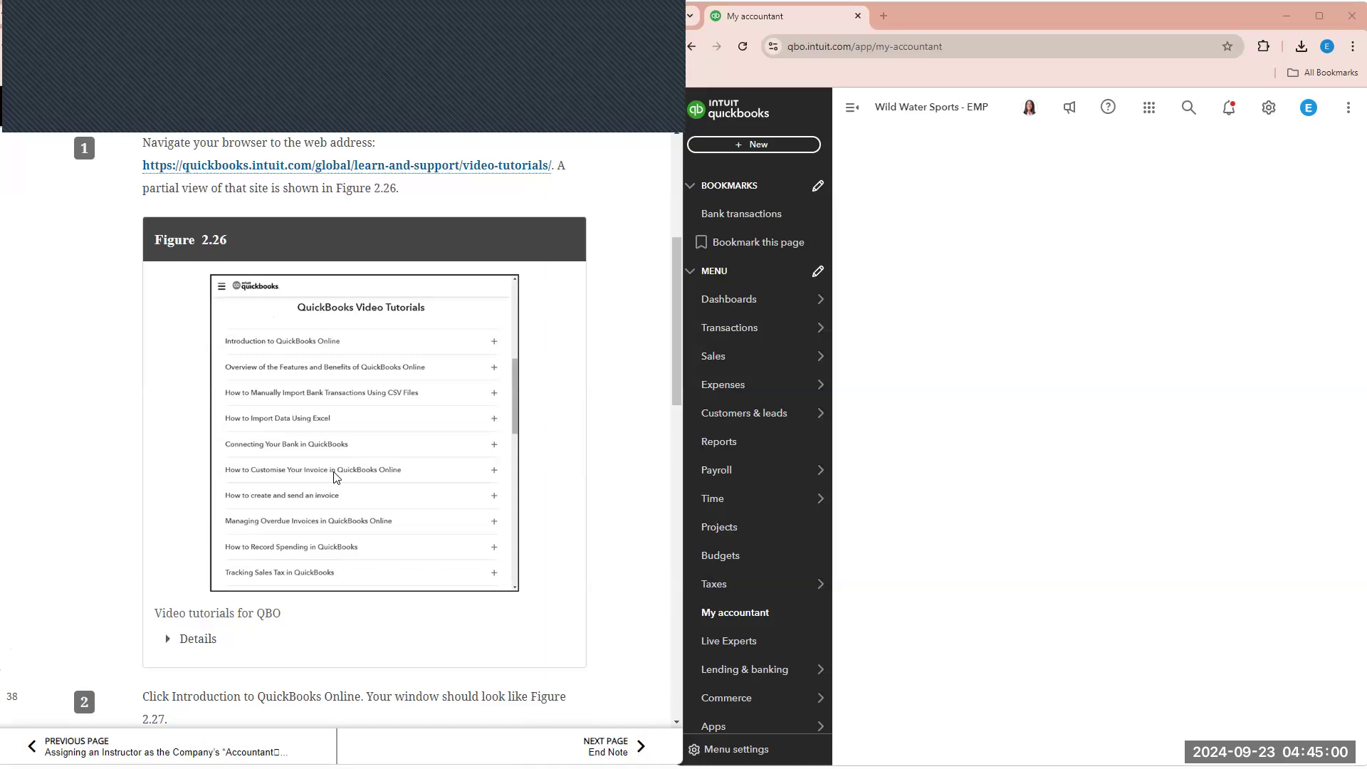
scroll(330, 463, down, 3)
scroll(277, 478, down, 1)
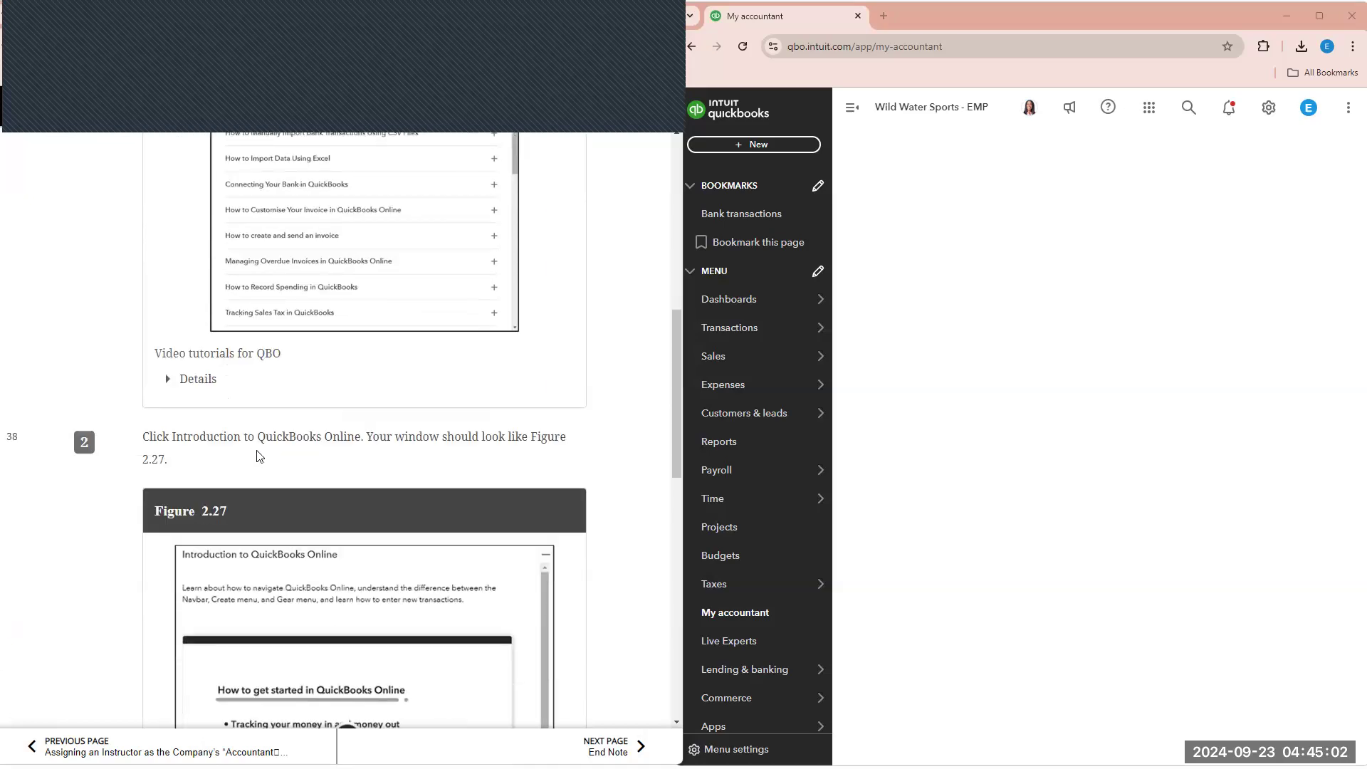
scroll(207, 366, down, 1)
click(208, 359)
scroll(207, 357, down, 1)
click(206, 330)
scroll(369, 345, down, 2)
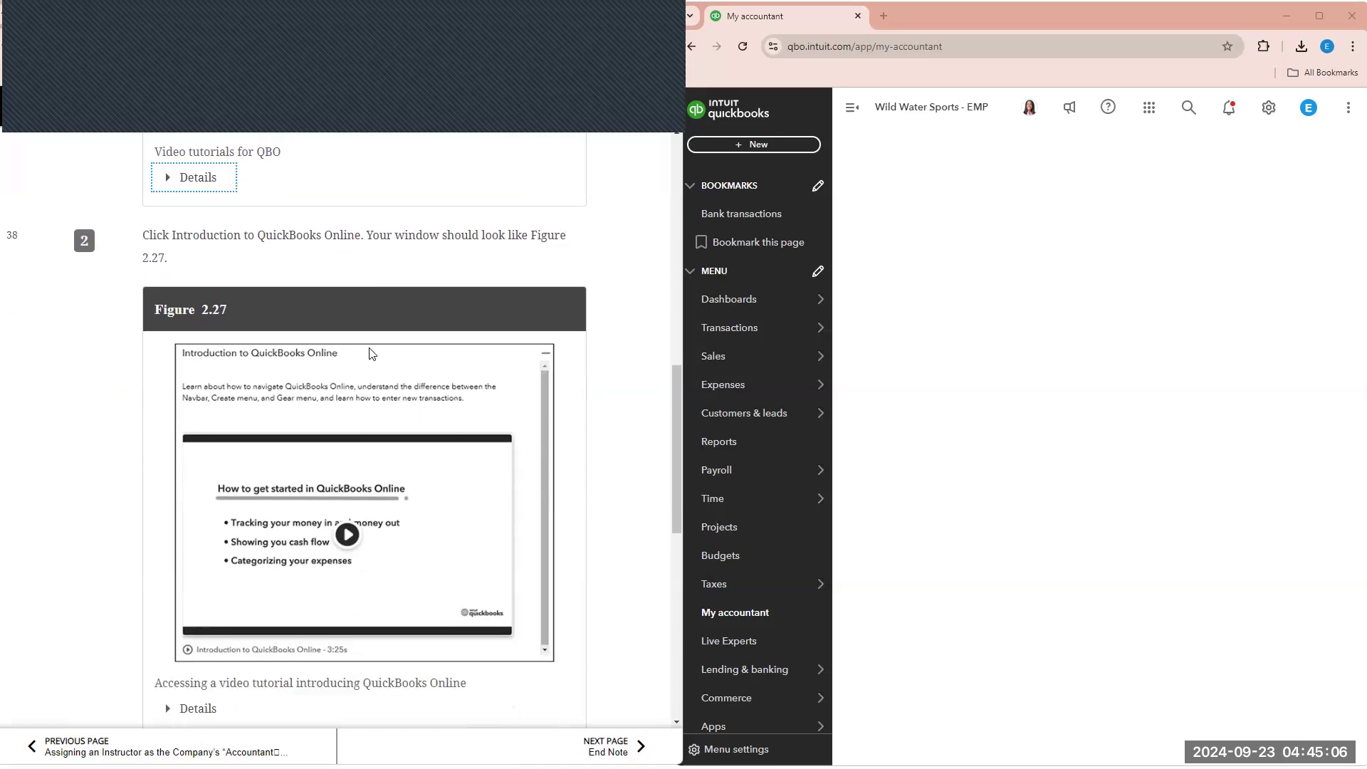
scroll(371, 354, down, 2)
scroll(538, 306, up, 1)
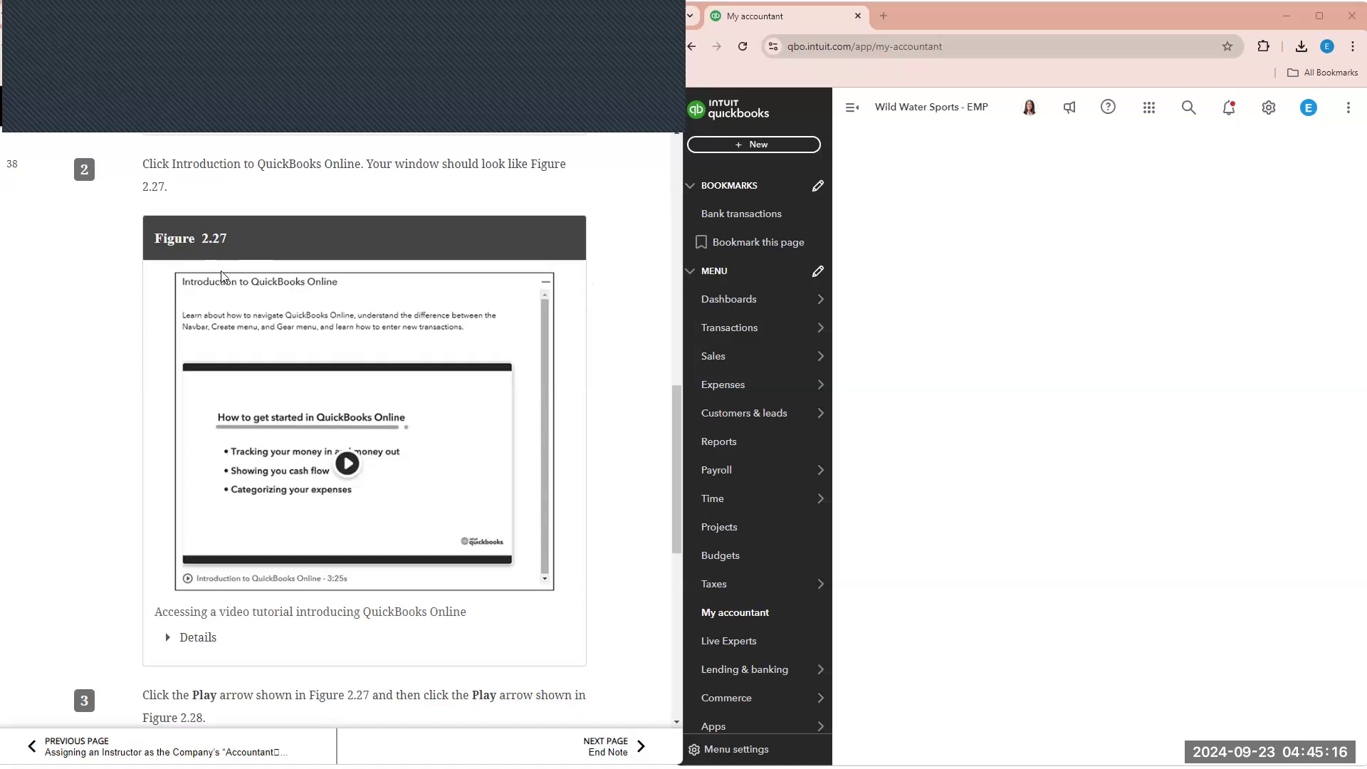
scroll(221, 277, up, 5)
scroll(221, 279, up, 3)
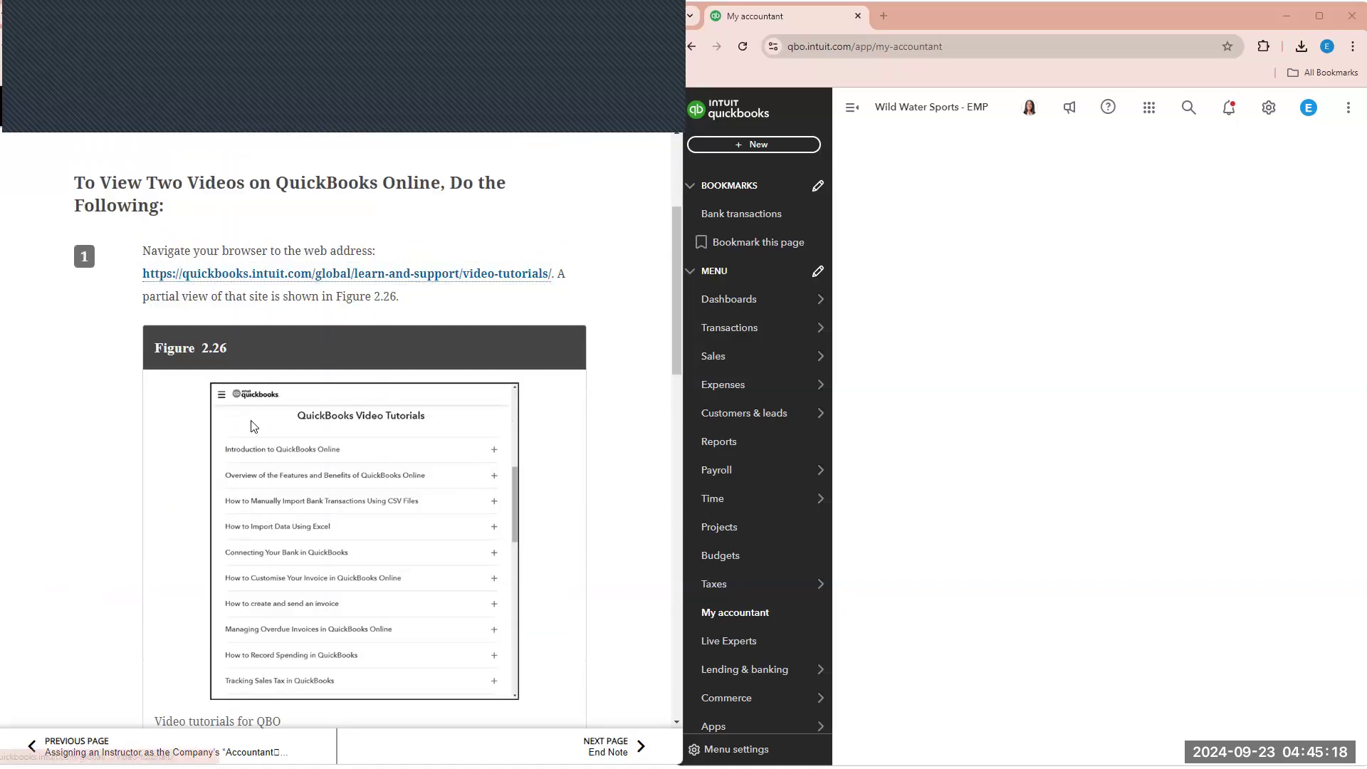
scroll(242, 448, down, 4)
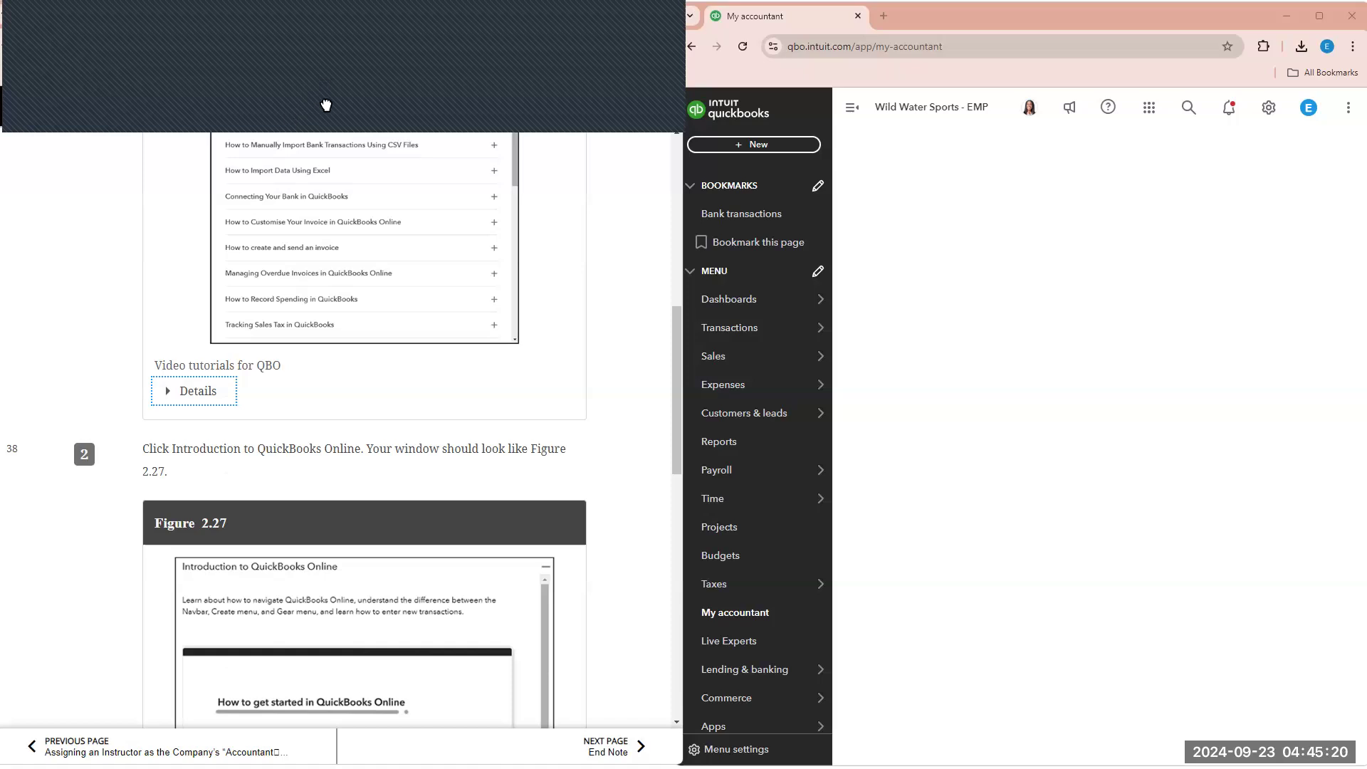
On the QuickBooks video tutorials page, expand Introduction to QuickBooks Online and open its video player
click(429, 9)
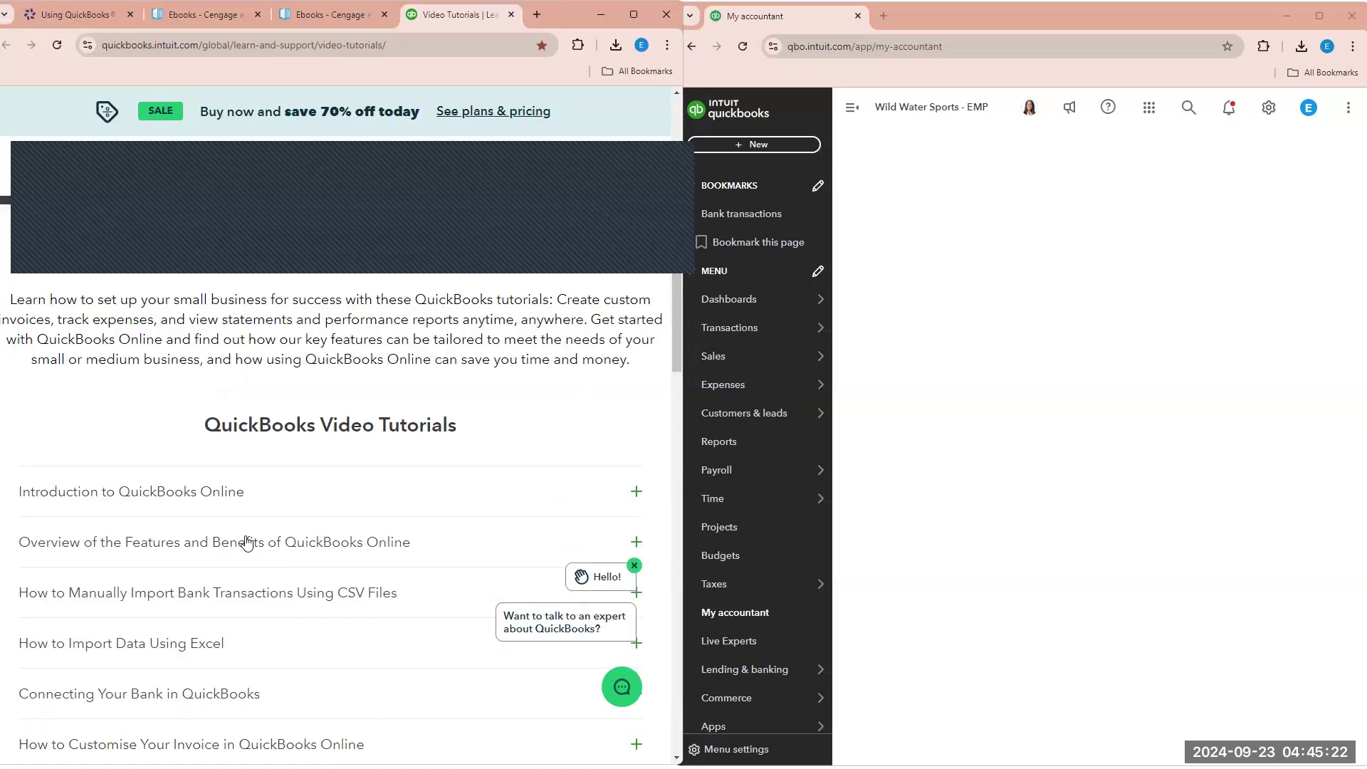
click(215, 490)
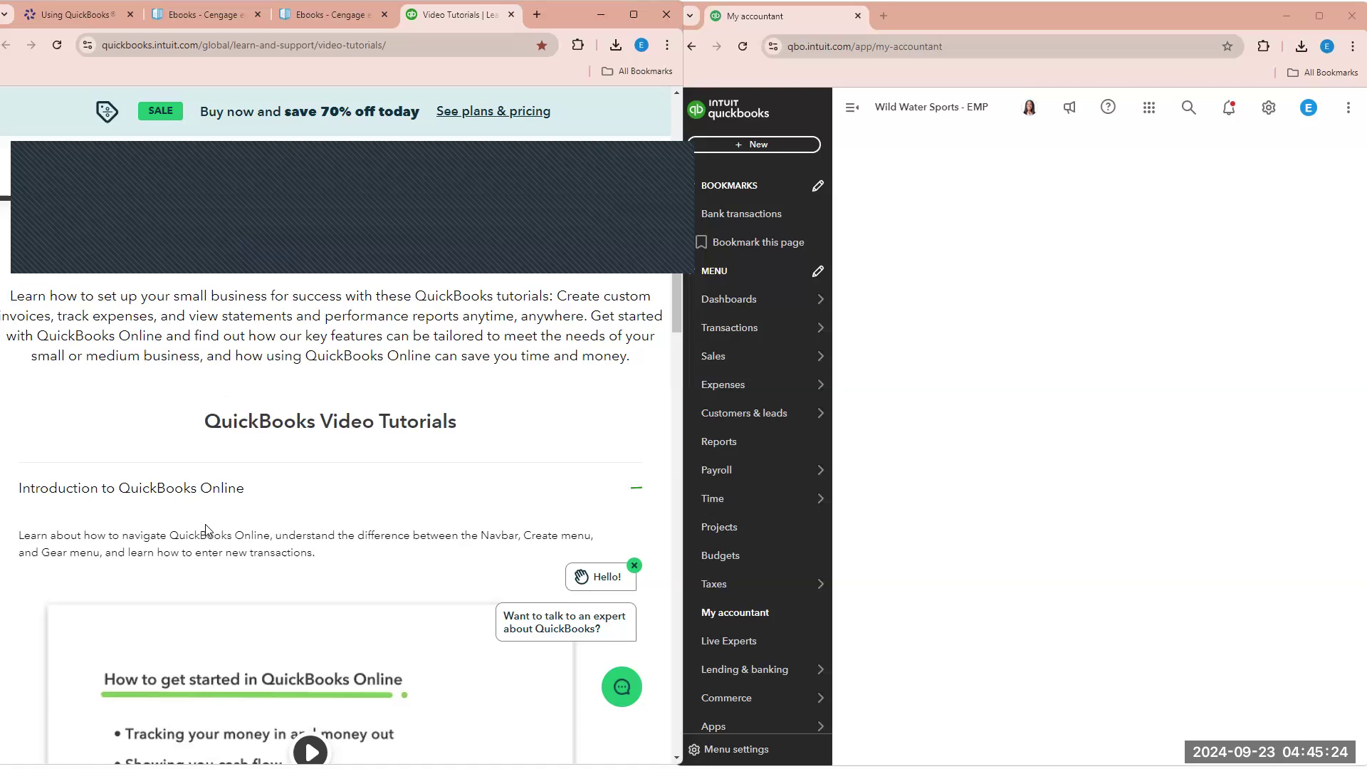
scroll(249, 588, down, 5)
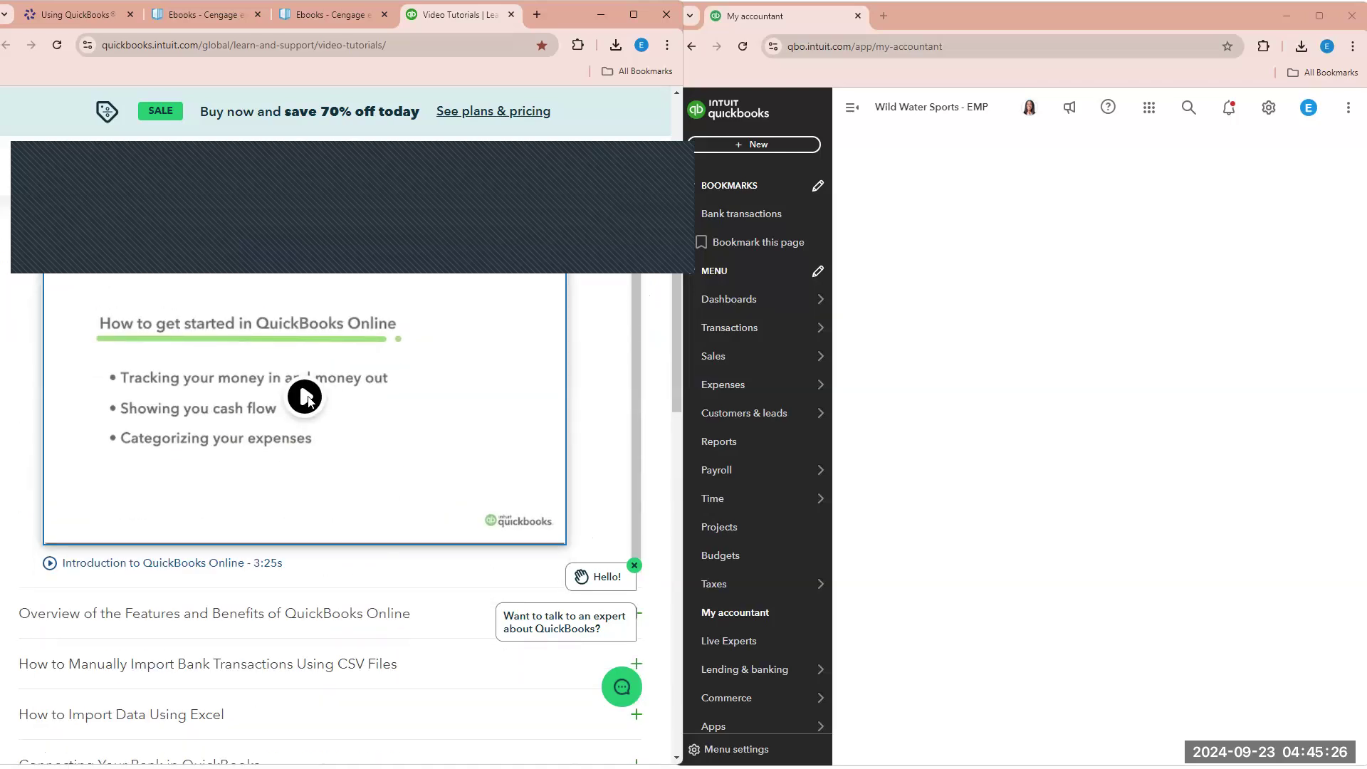
click(307, 396)
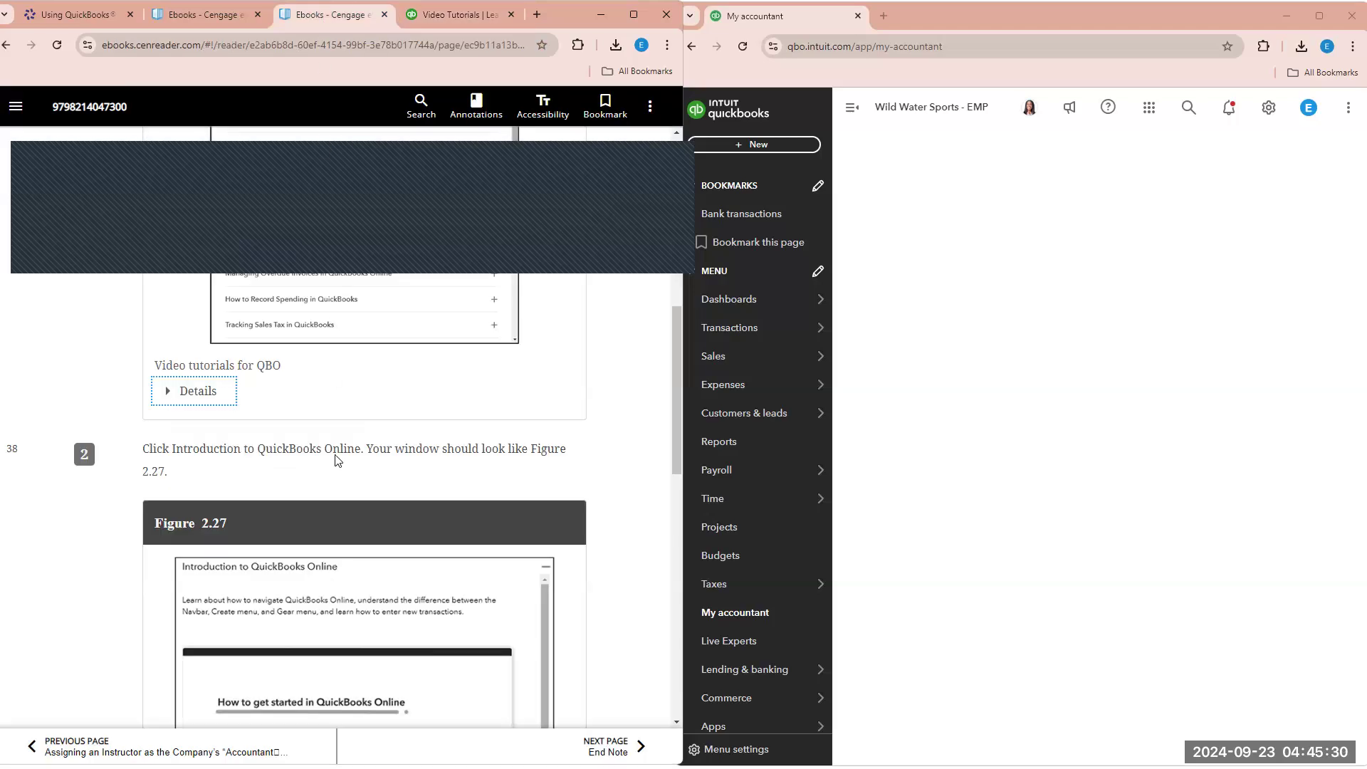
Read steps 3 and 4 of the textbook's video tutorial instructions with Figure 2.28, and go on to the End Note page
click(323, 13)
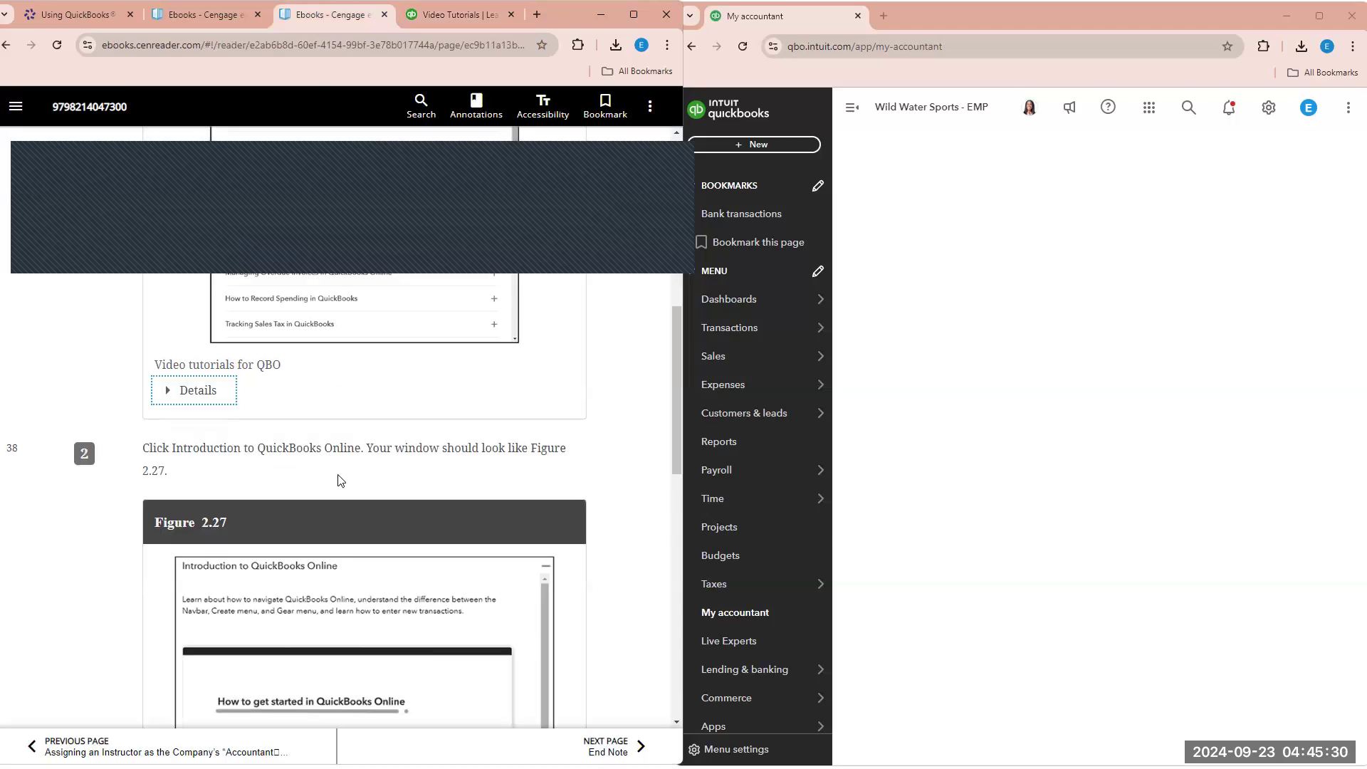
scroll(340, 485, down, 3)
scroll(340, 484, down, 9)
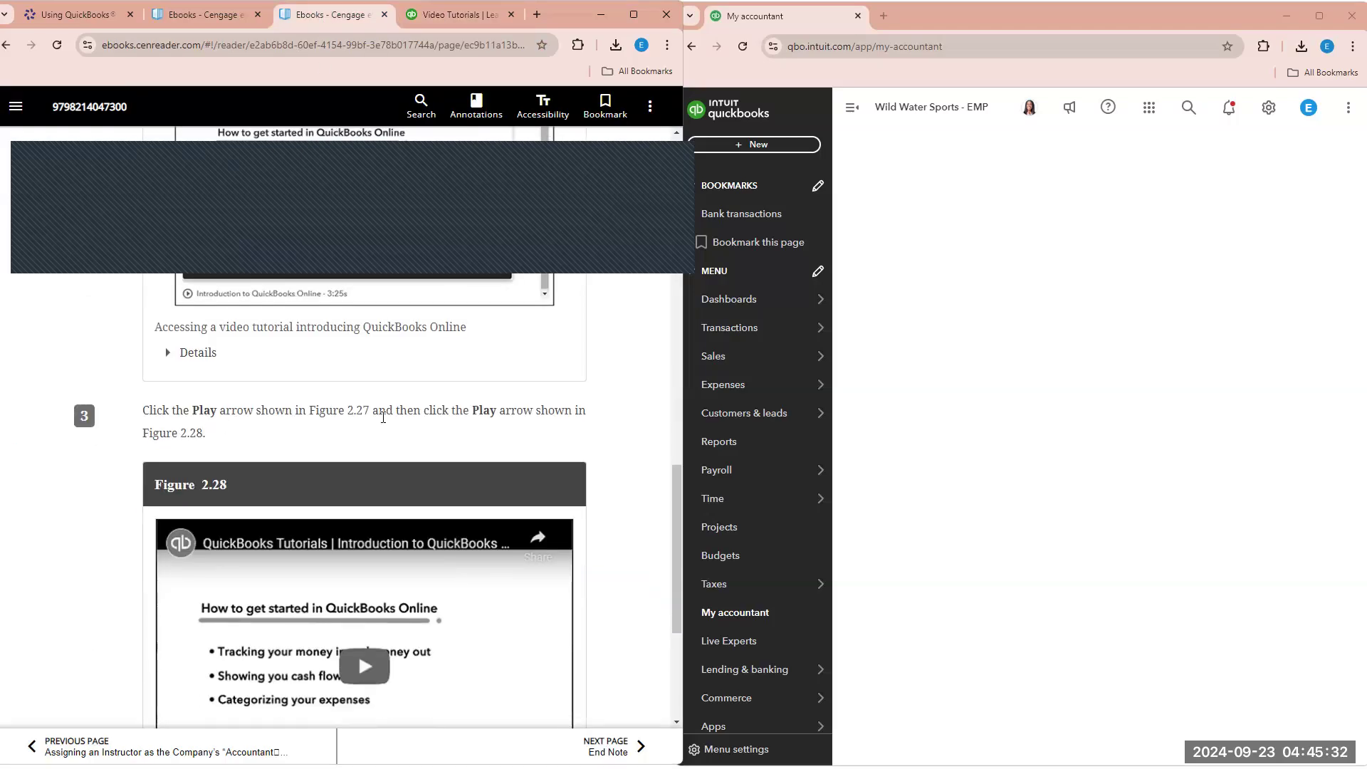
scroll(382, 425, down, 1)
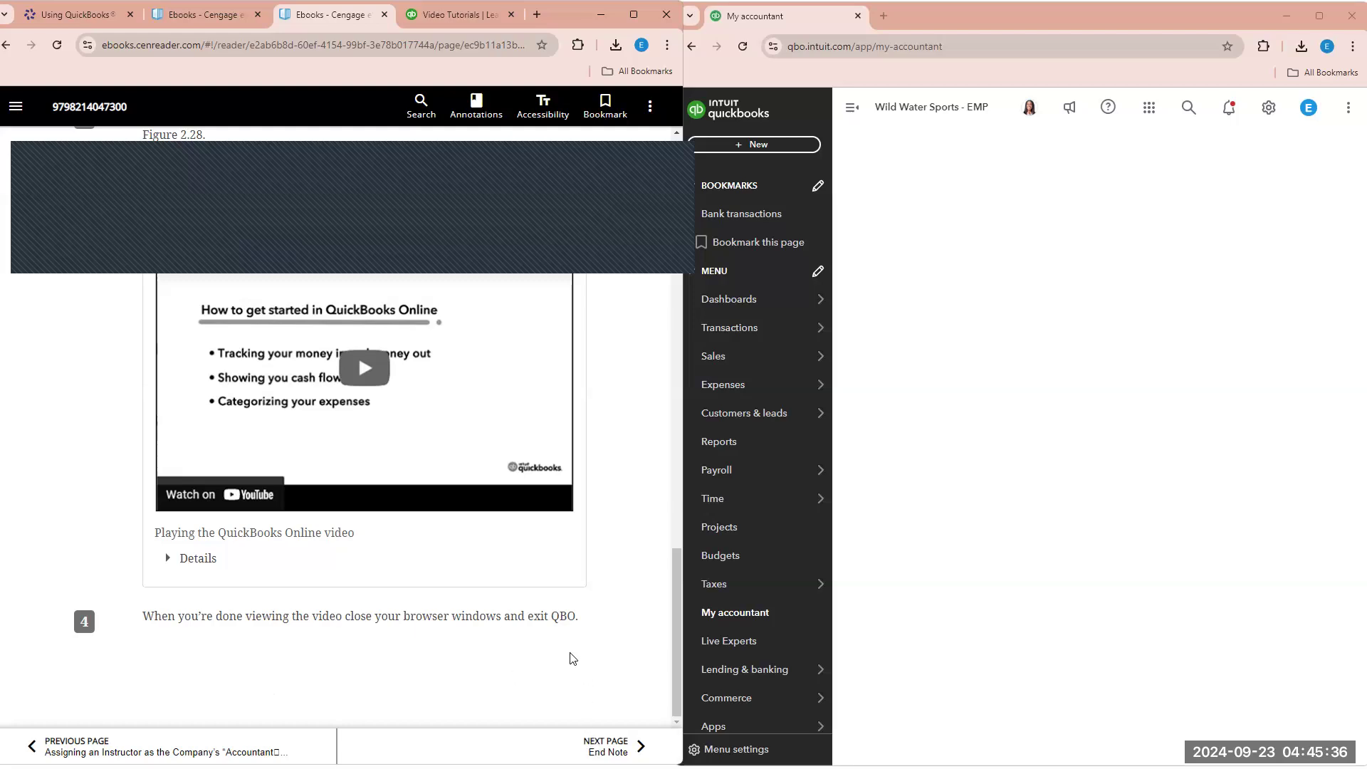
click(588, 746)
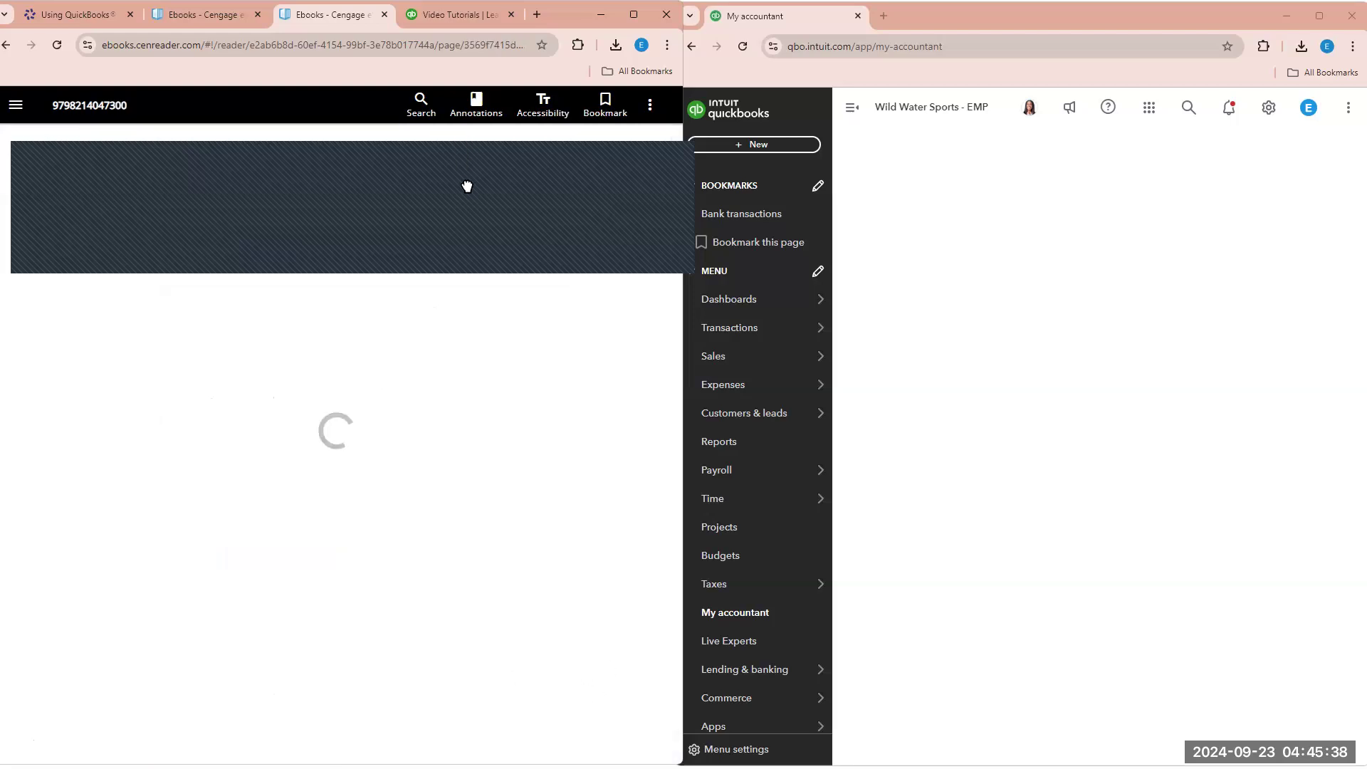